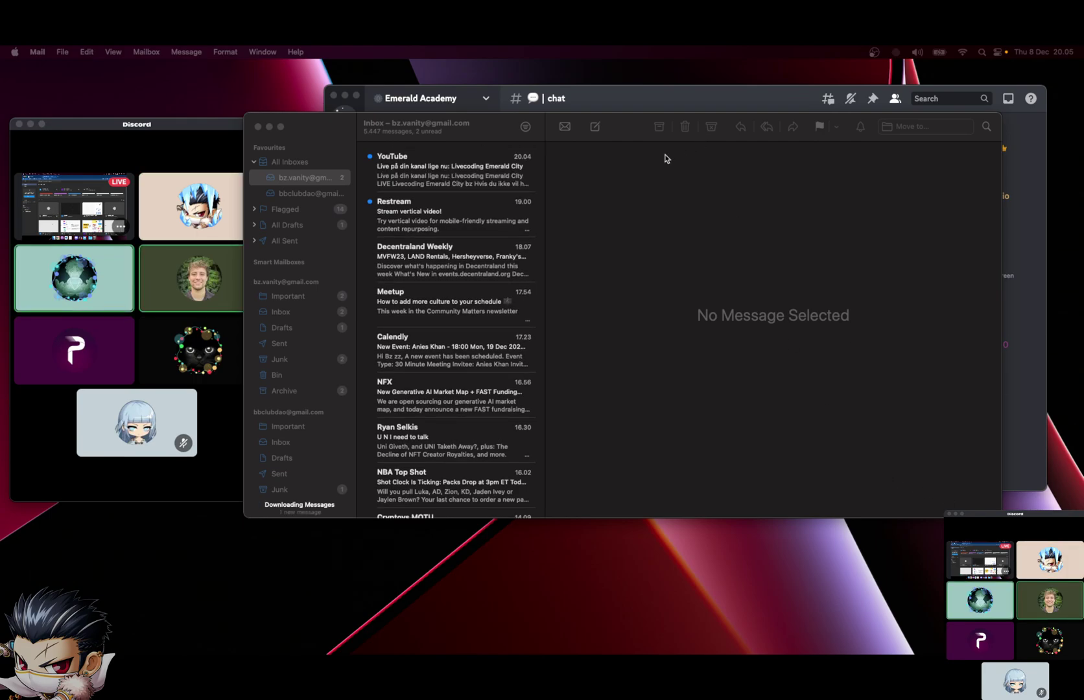
# Clear the desktop by moving the Discord call window out of the way and minimizing the Mail window
pyautogui.click(615, 132)
pyautogui.moveTo(615, 133); pyautogui.dragTo(693, 133)
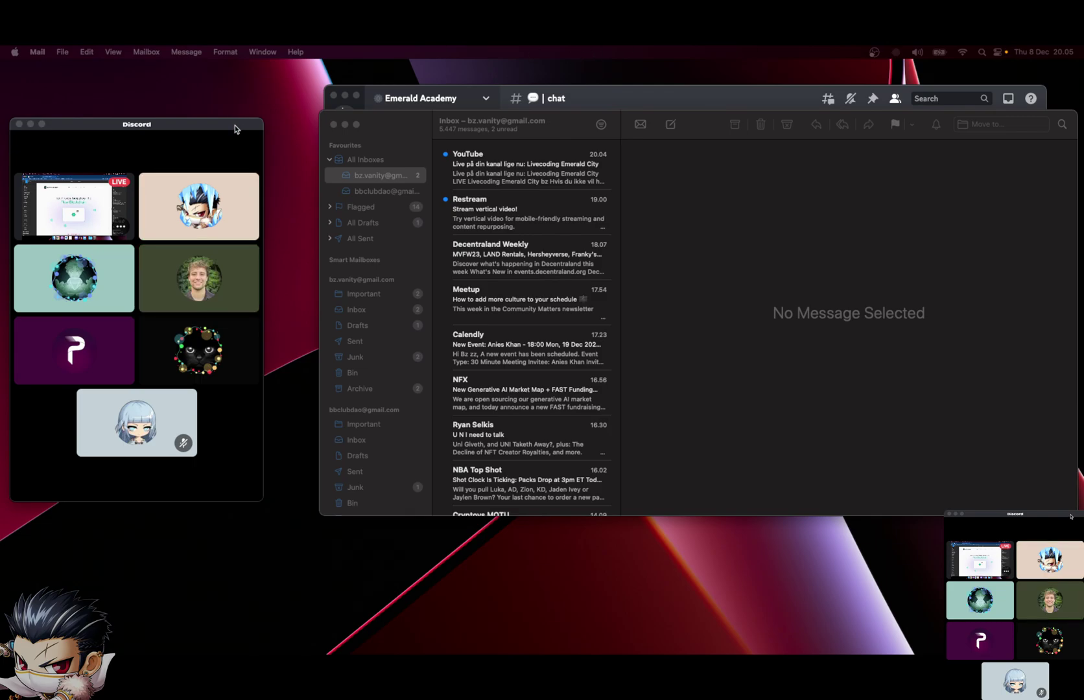
pyautogui.moveTo(235, 129); pyautogui.dragTo(1083, 65)
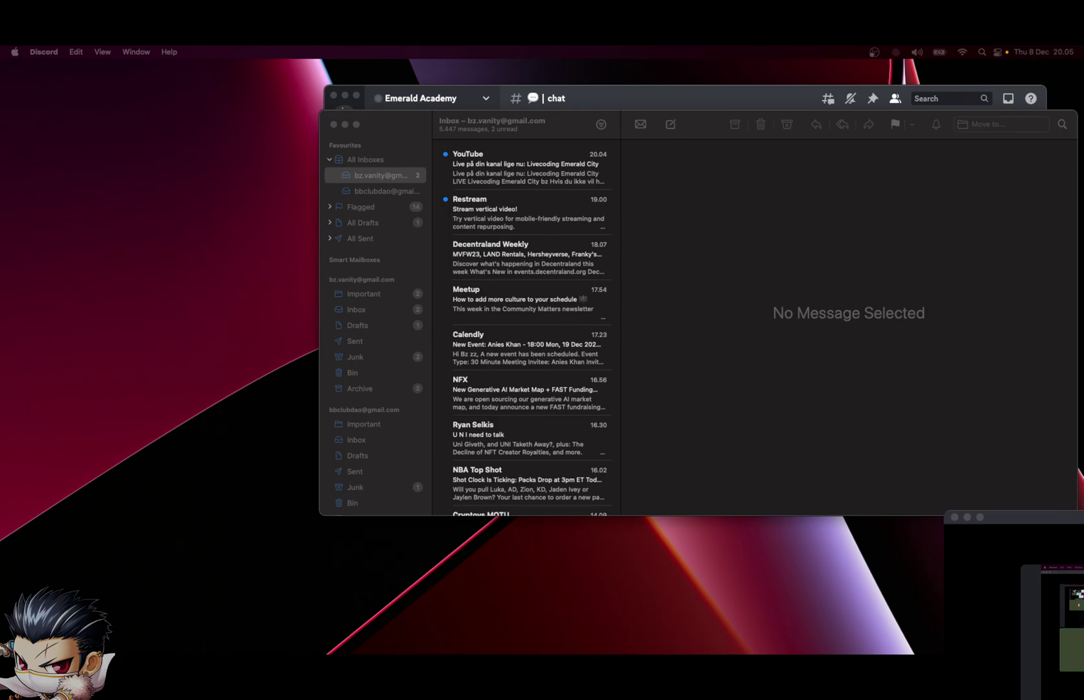
pyautogui.click(346, 125)
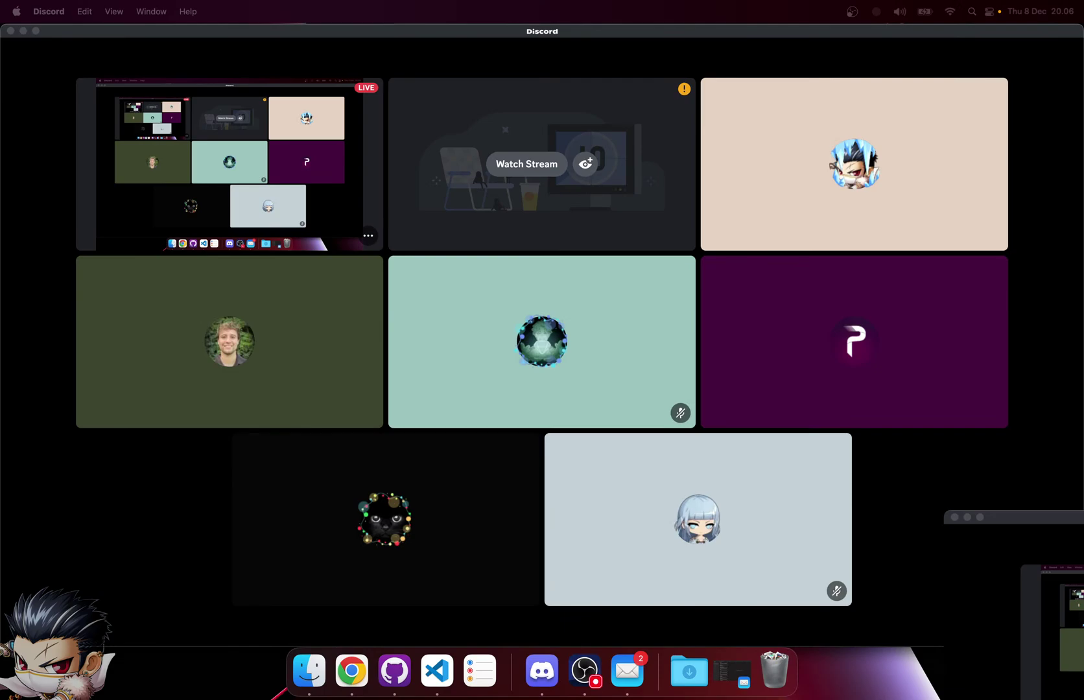
# Start watching the other participant's live screen share in the Classroom 102 voice call
pyautogui.click(535, 172)
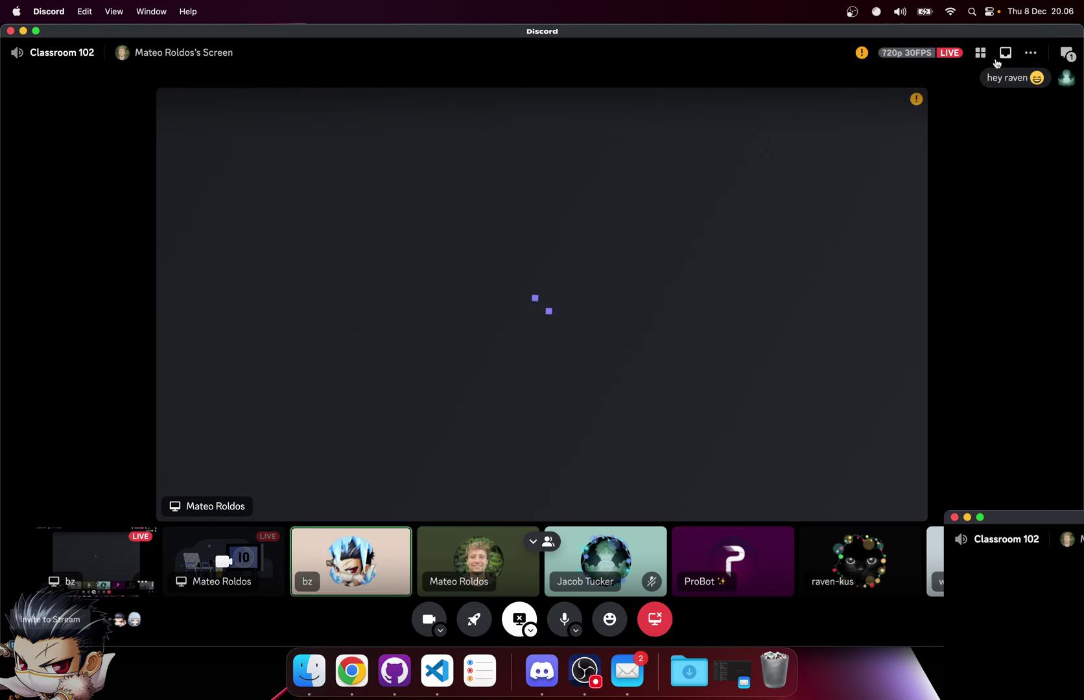
pyautogui.moveTo(865, 55)
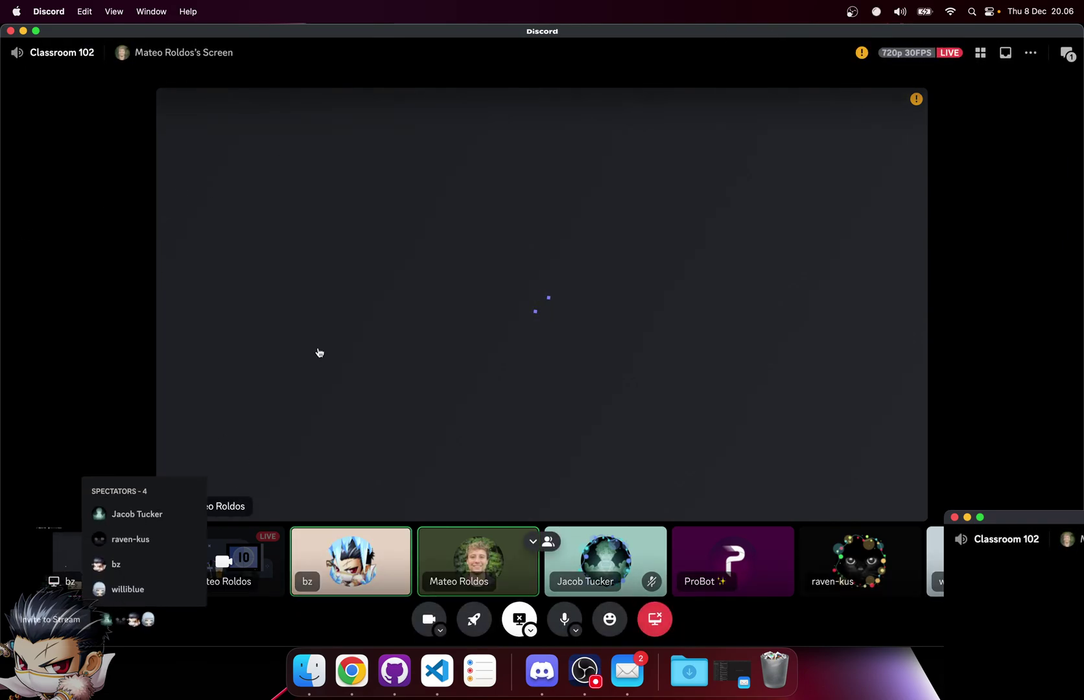
pyautogui.doubleClick(491, 30)
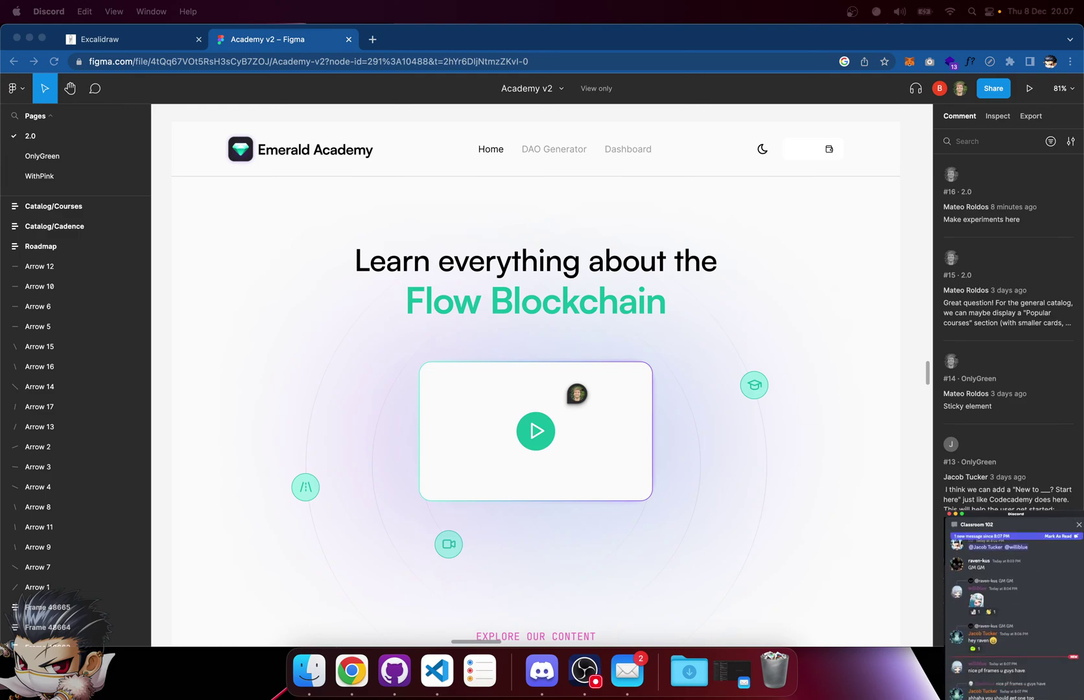
# Switch to the Academy v2 Figma file in Chrome and read the comment pinned on the Home design's video card
pyautogui.rightClick(961, 89)
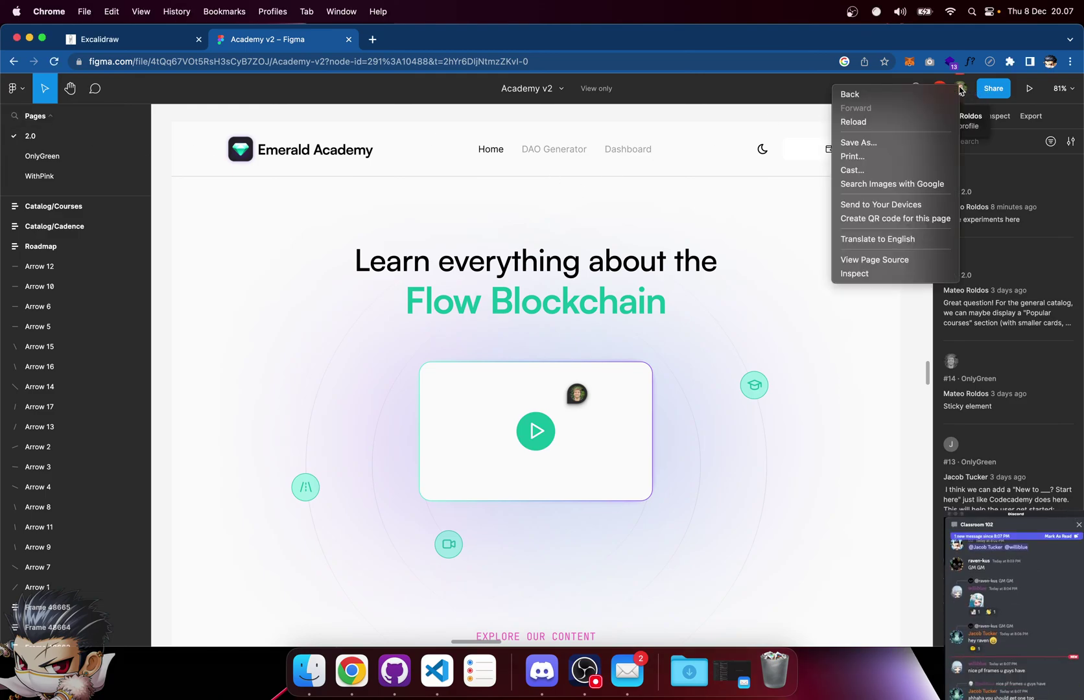
pyautogui.click(769, 97)
pyautogui.scroll(-3, 757, 288)
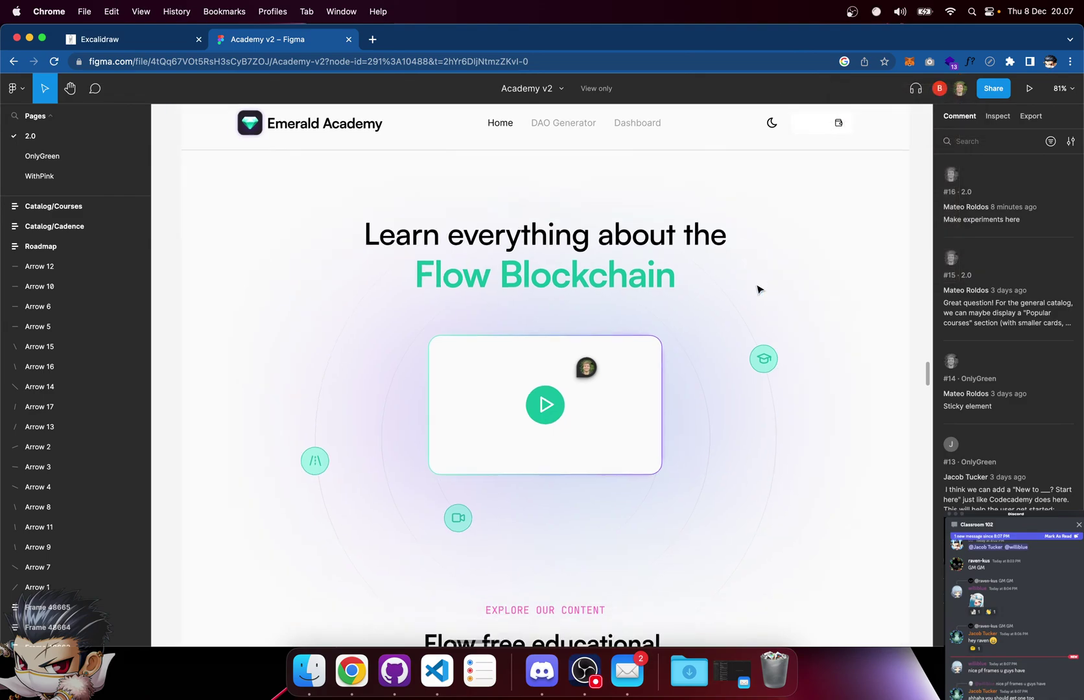
pyautogui.click(590, 357)
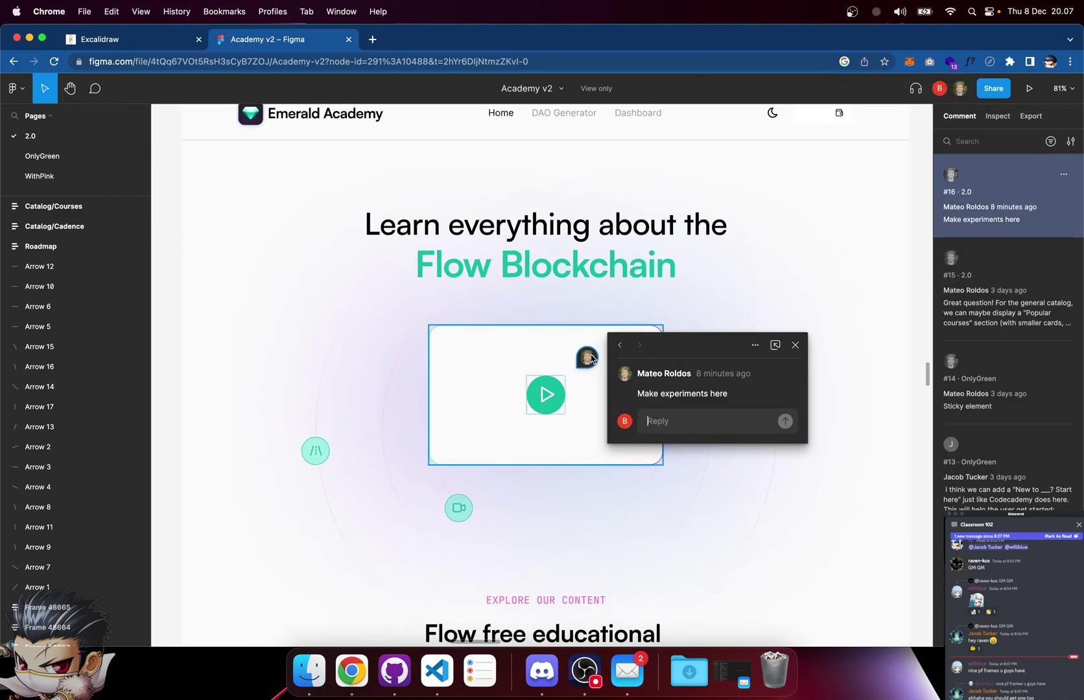
pyautogui.click(581, 363)
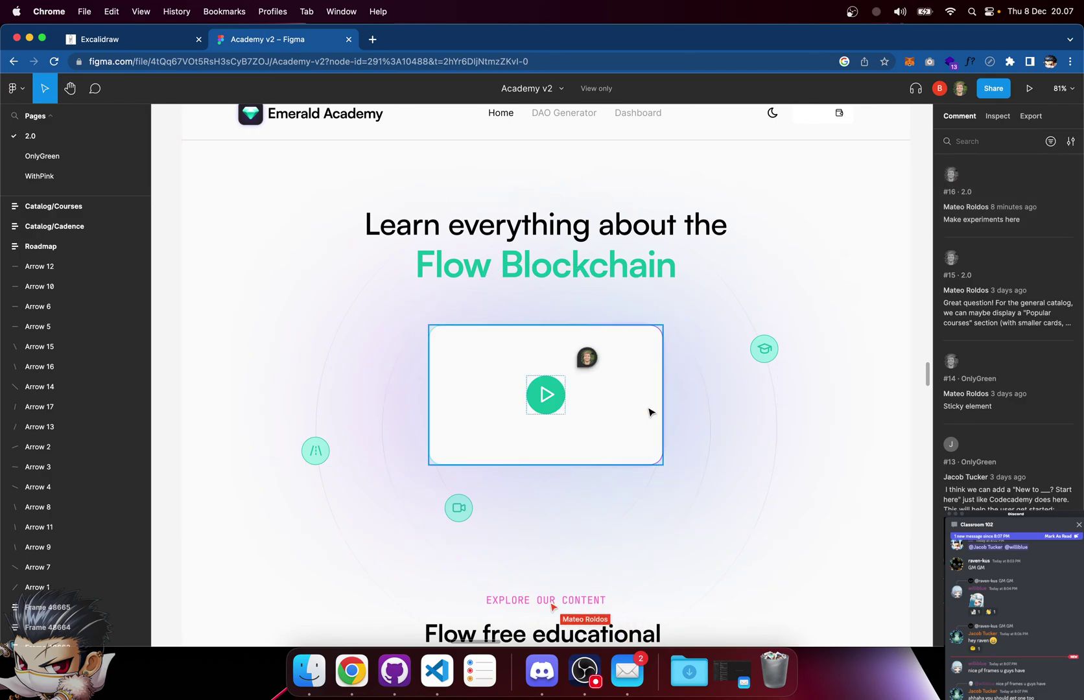
# Examine the hero section of the Home desktop design, including its navigation header, headline and video card
pyautogui.scroll(-3, 508, 457)
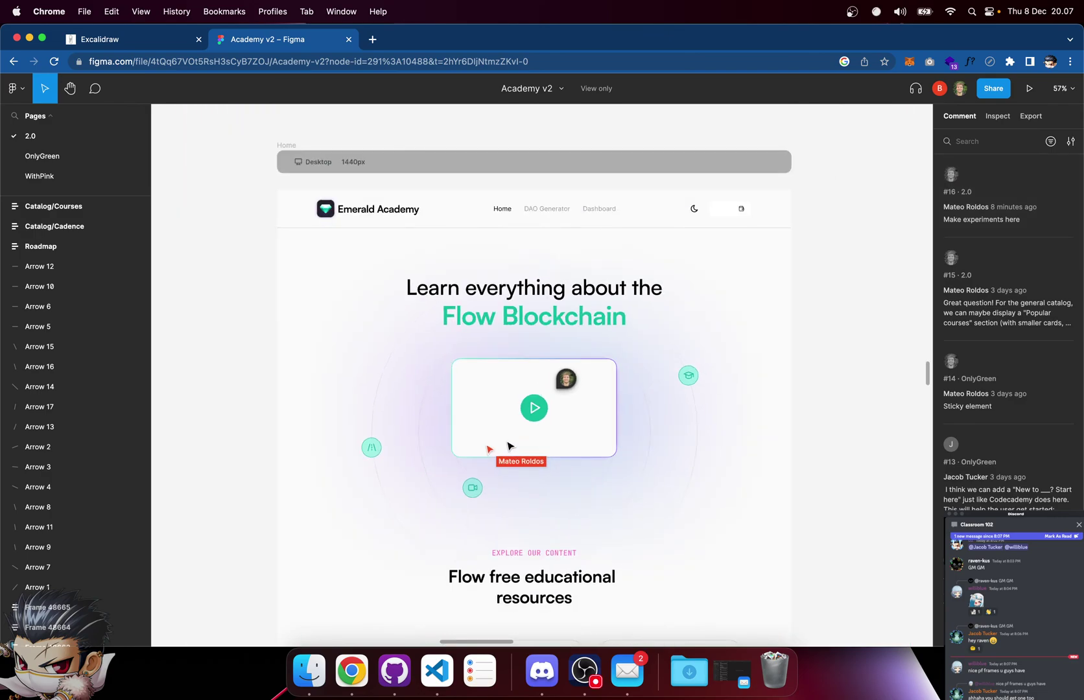
pyautogui.scroll(-1, 519, 441)
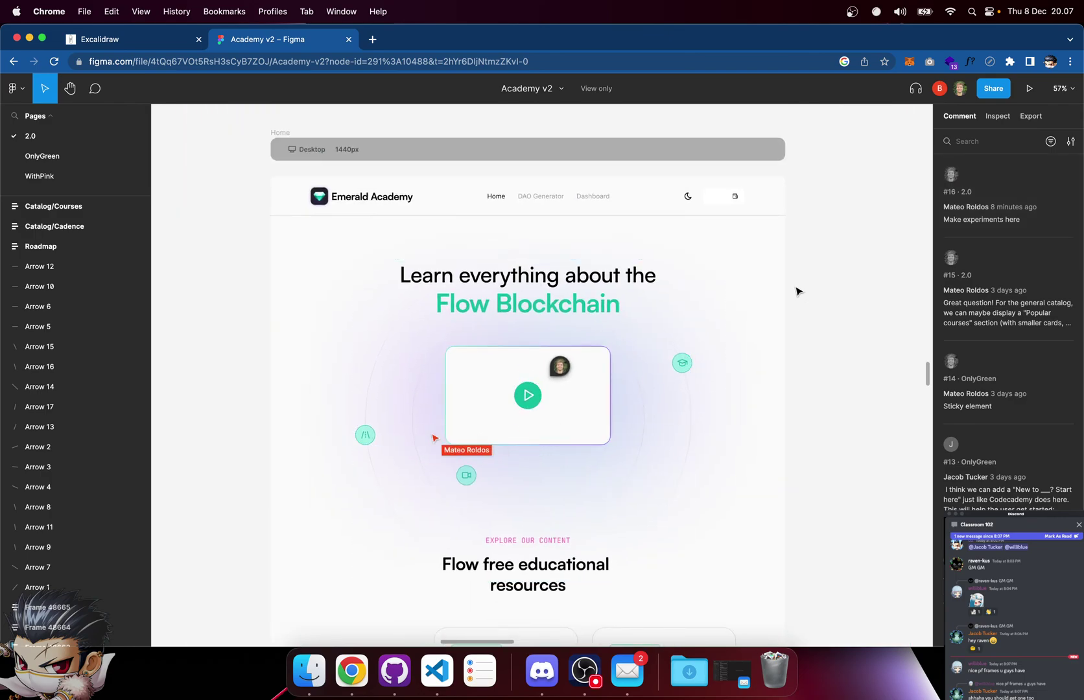
pyautogui.scroll(1, 800, 295)
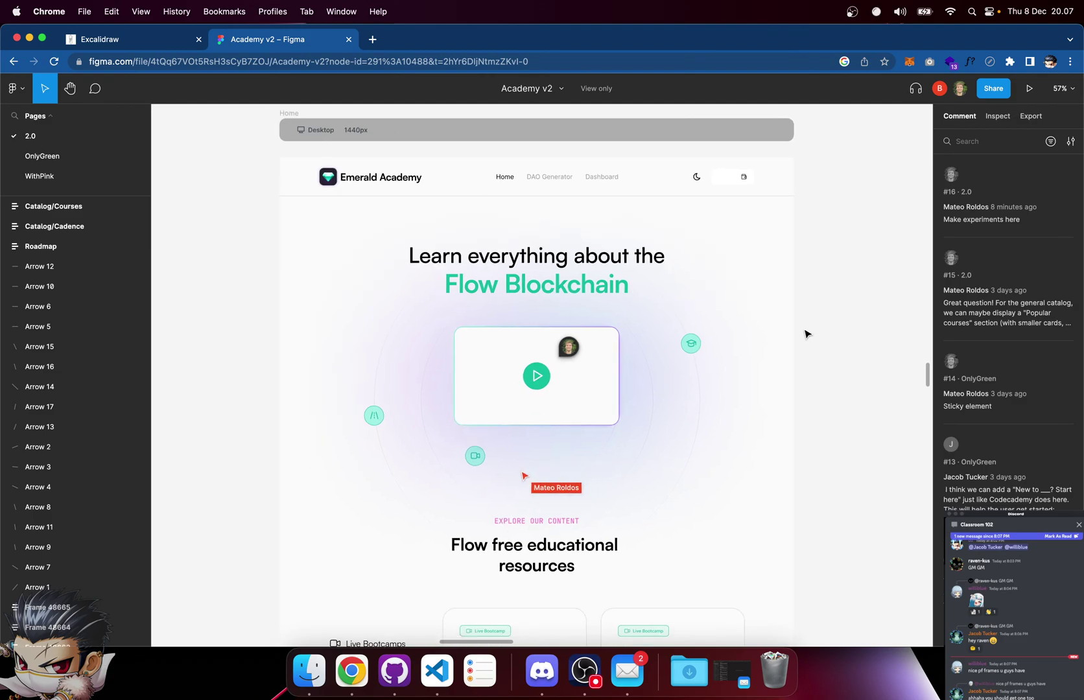
pyautogui.scroll(5, 800, 304)
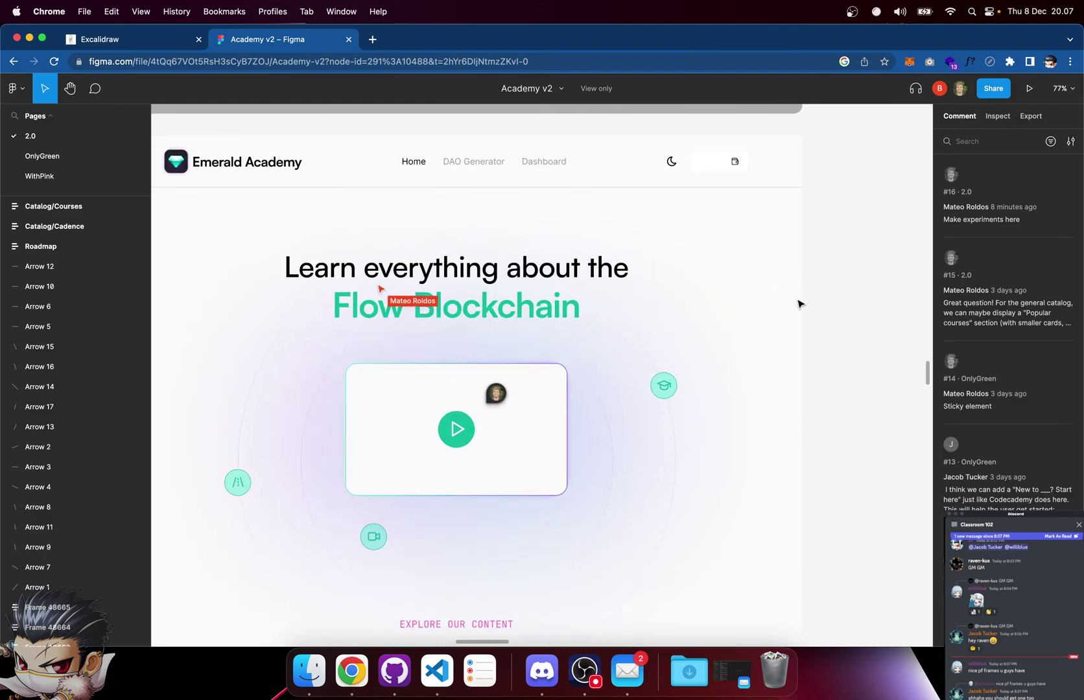
pyautogui.hscroll(-2, 799, 303)
pyautogui.scroll(-1, 799, 303)
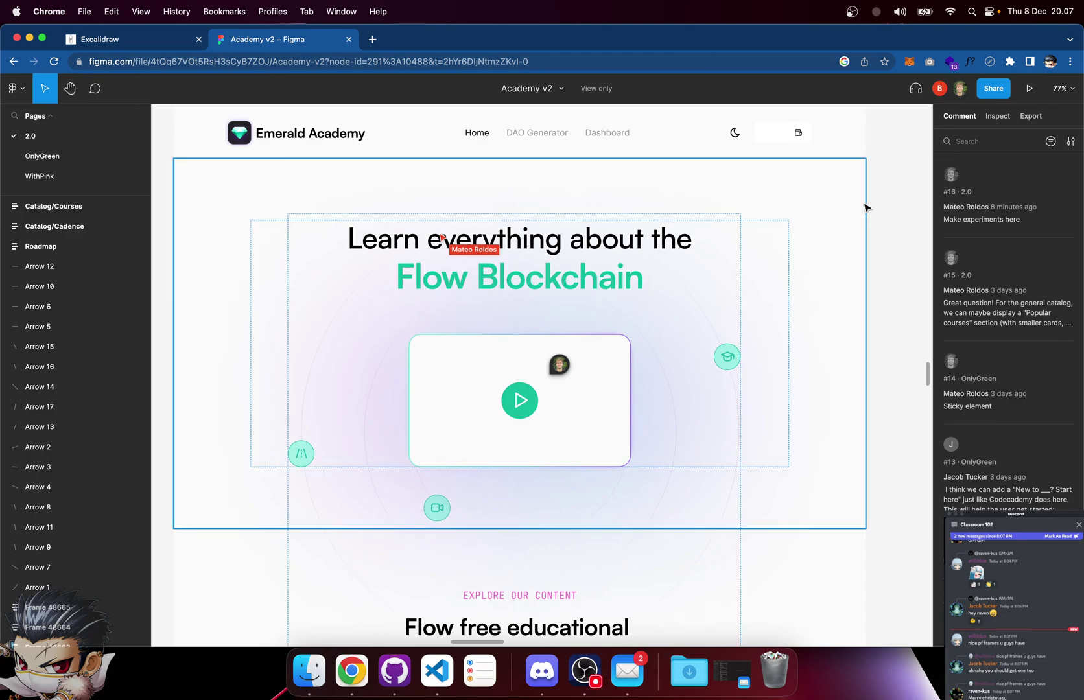
pyautogui.click(806, 151)
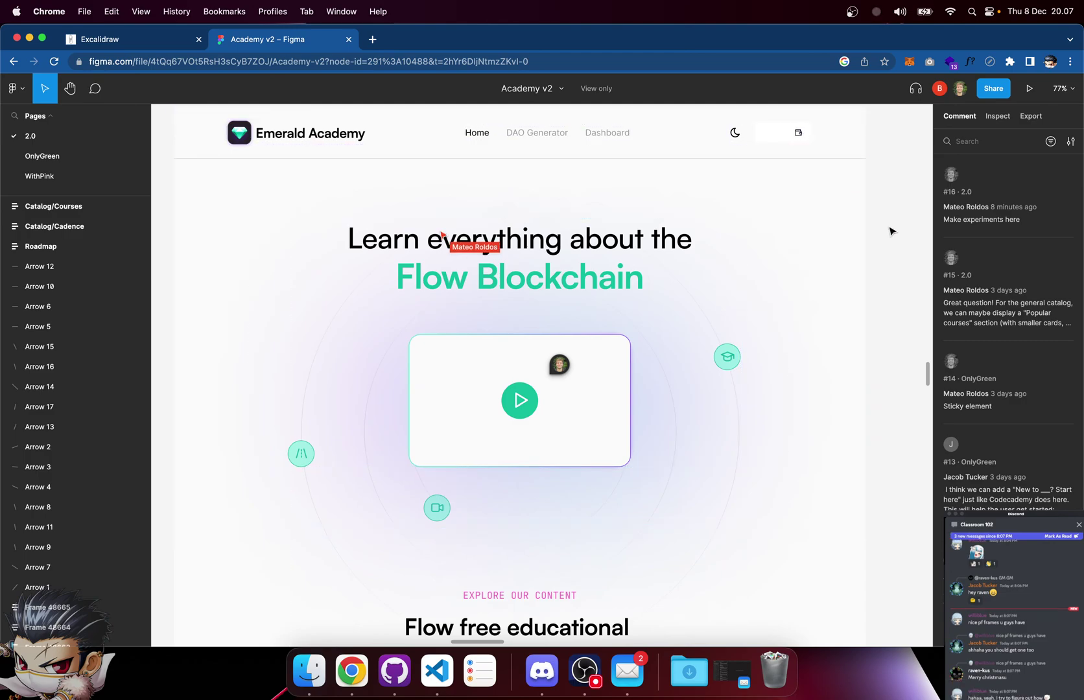
pyautogui.hscroll(-1, 891, 232)
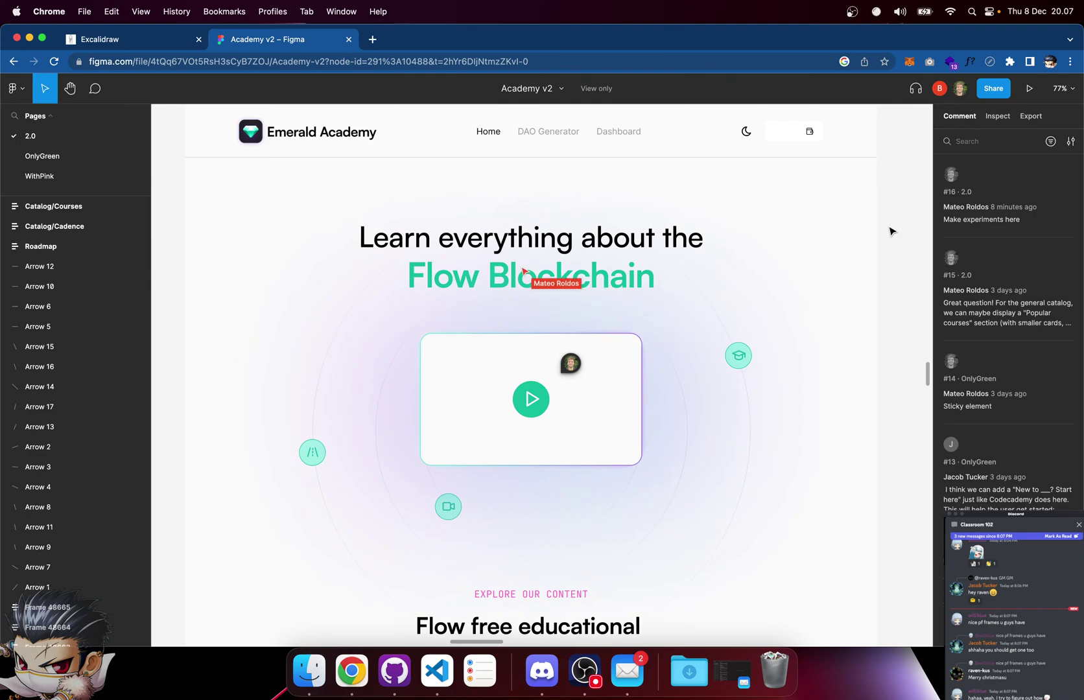
pyautogui.scroll(-1, 891, 232)
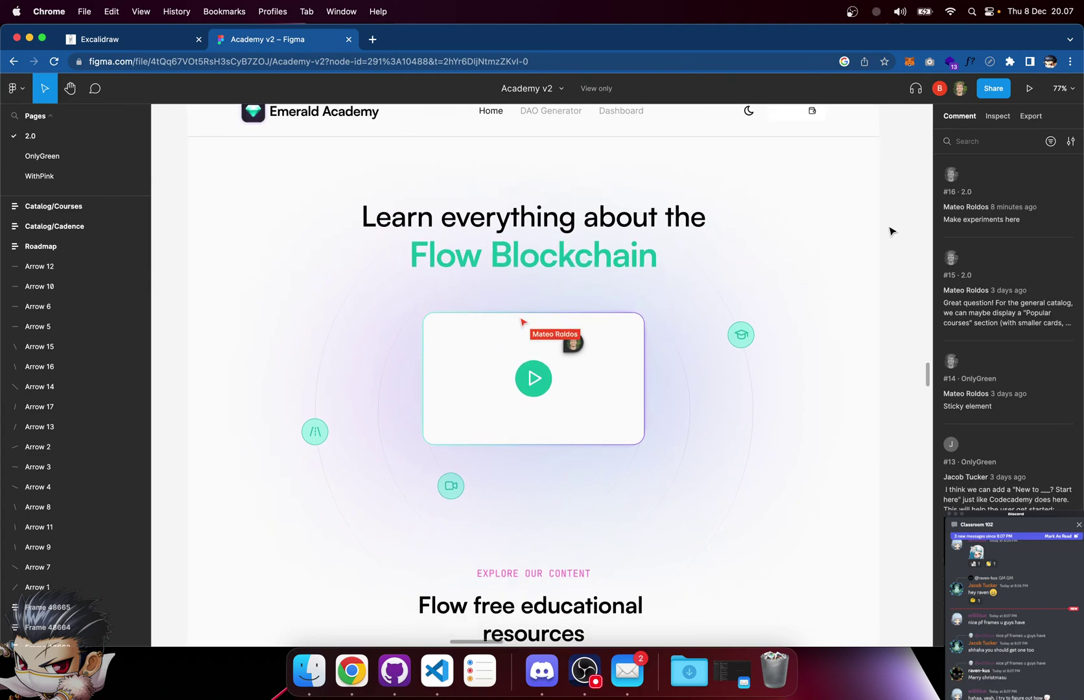
pyautogui.scroll(-1, 891, 232)
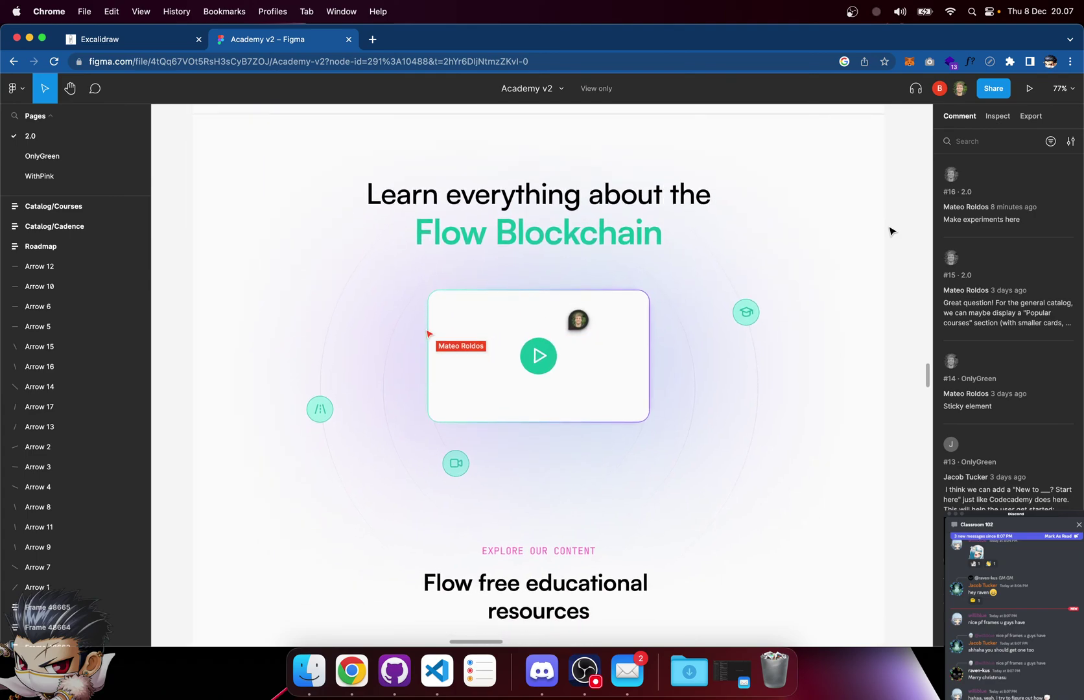
pyautogui.scroll(1, 891, 232)
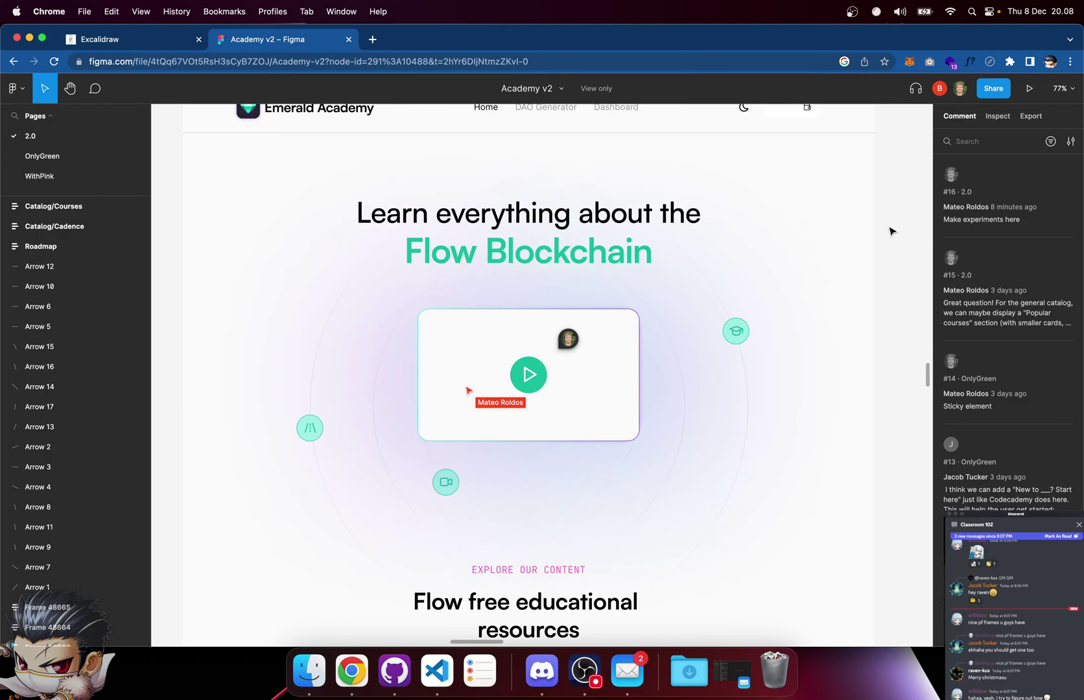
pyautogui.scroll(2, 890, 232)
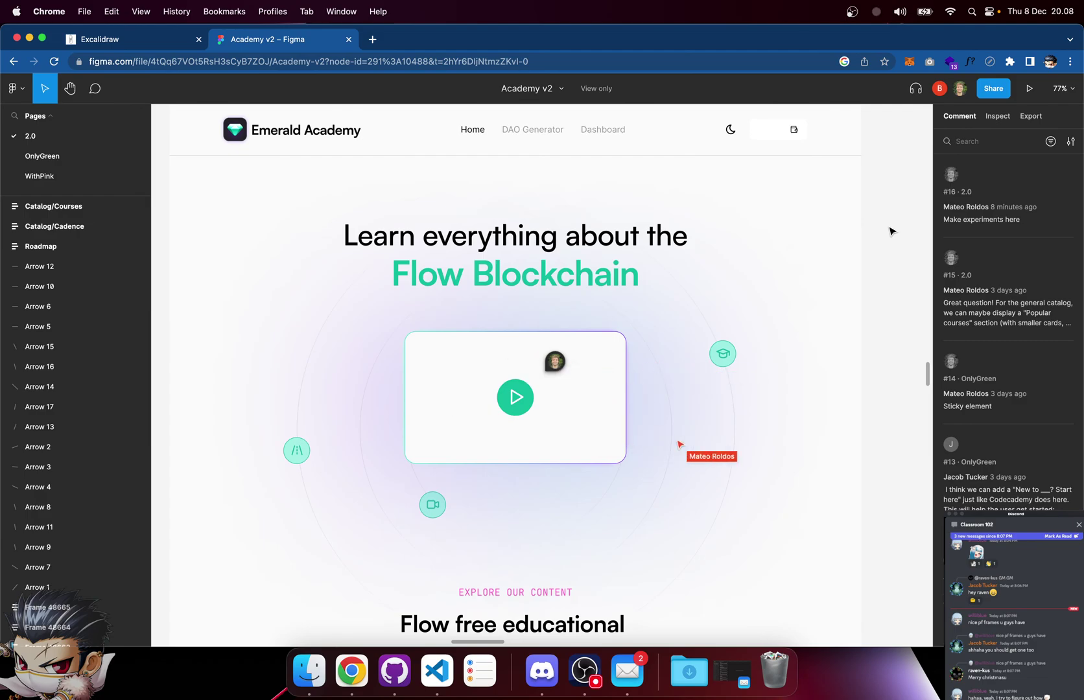
pyautogui.hscroll(-2, 892, 232)
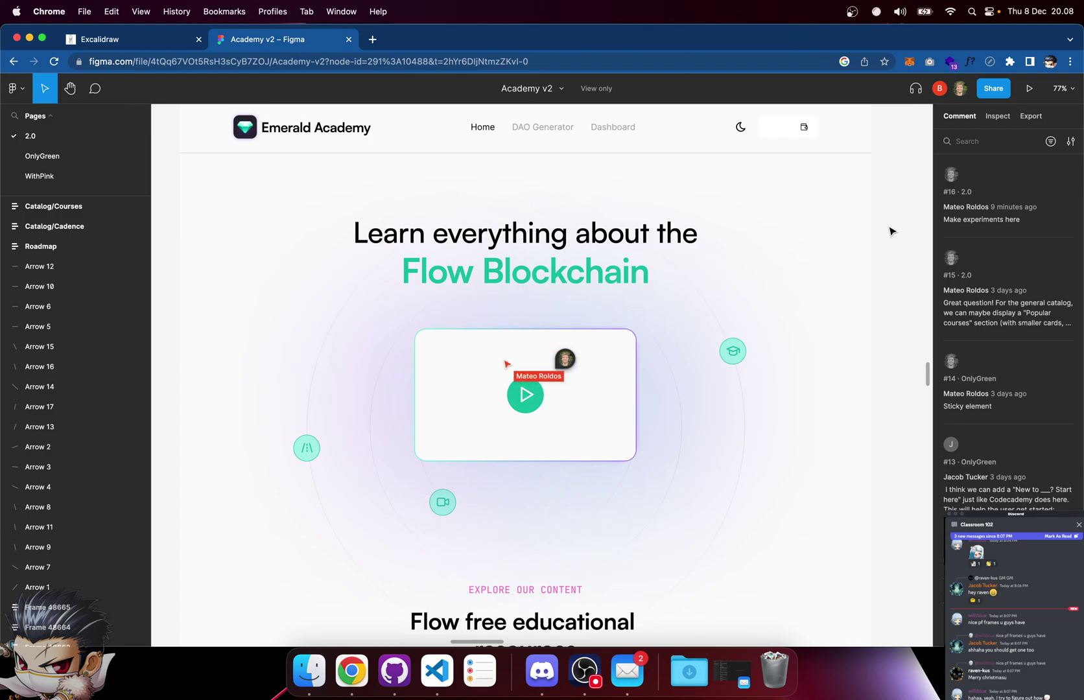
pyautogui.scroll(1, 890, 232)
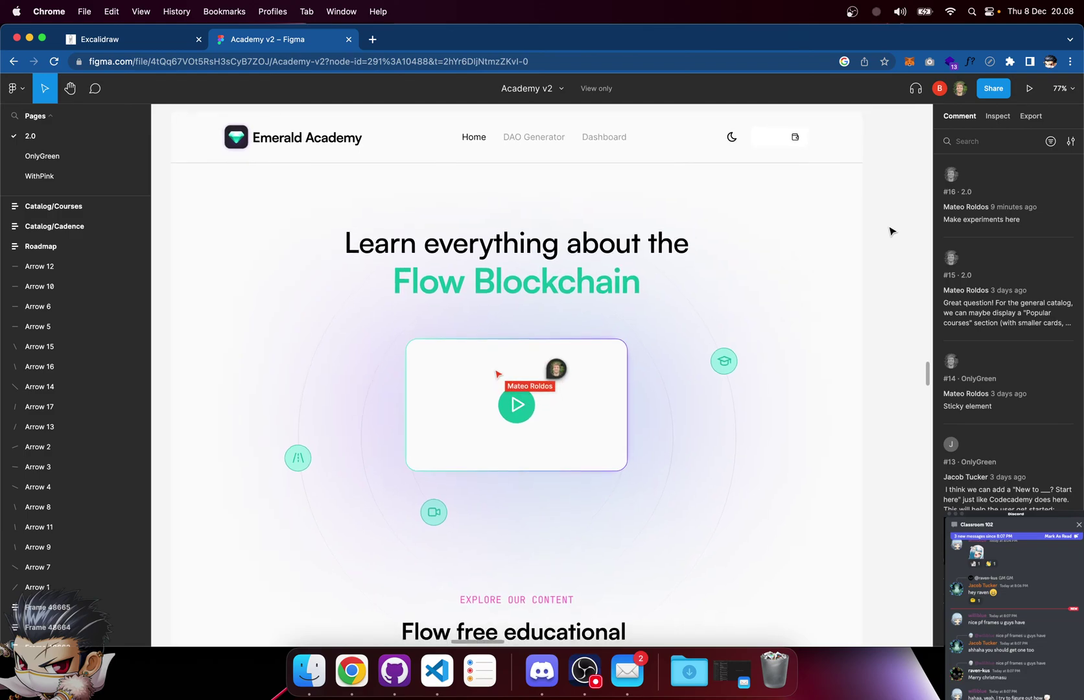
pyautogui.scroll(-1, 891, 231)
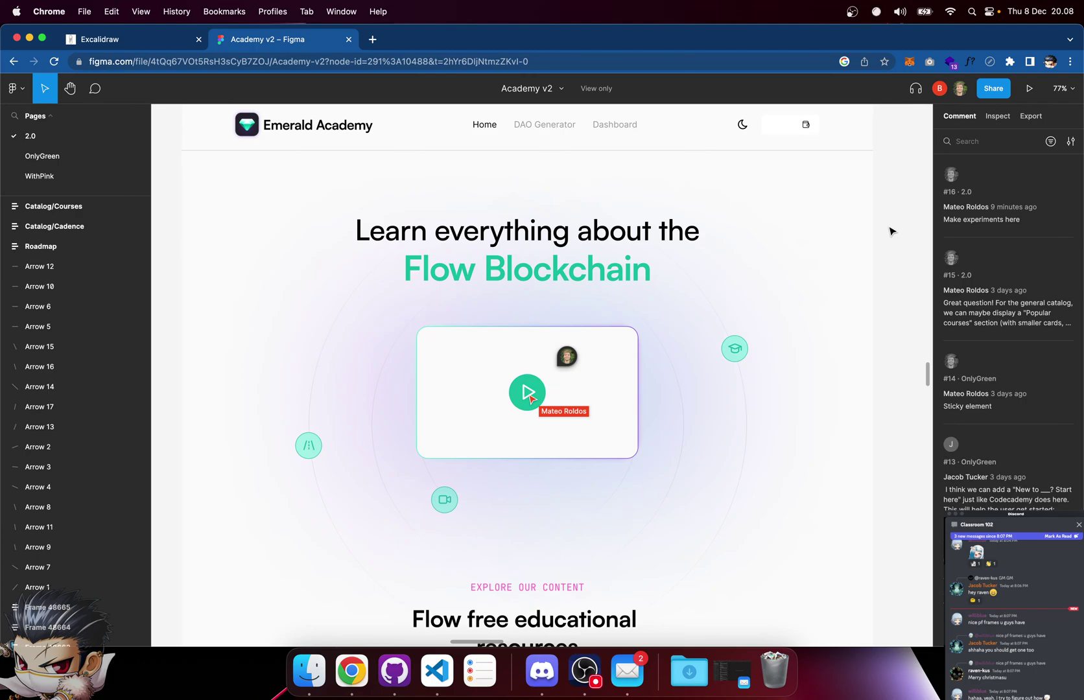
pyautogui.scroll(1, 891, 231)
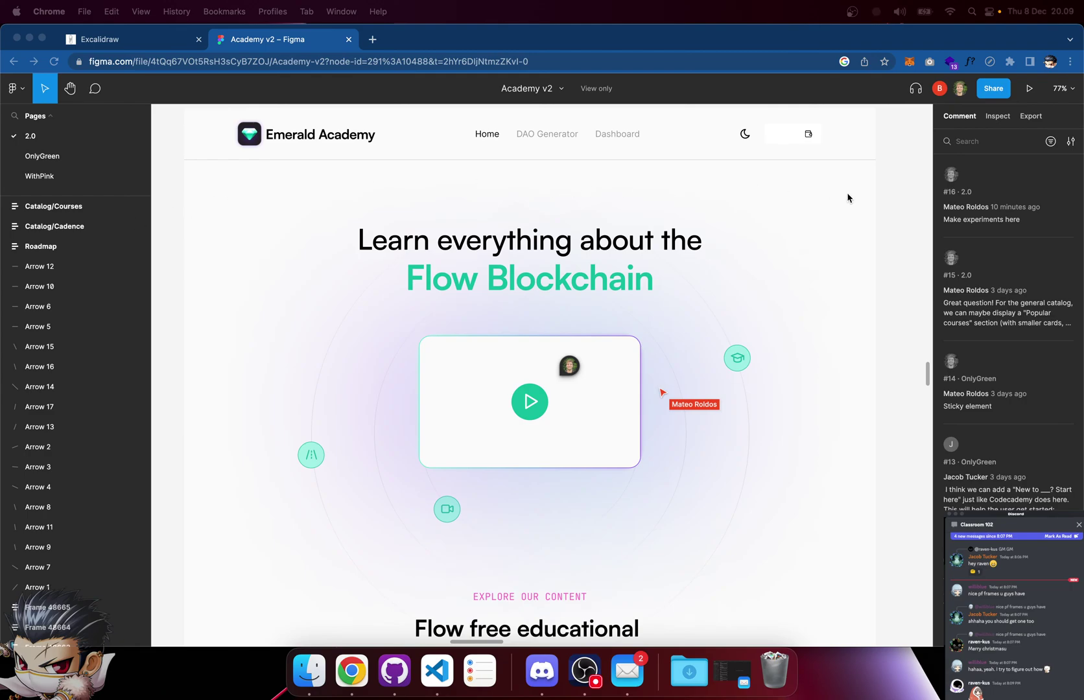
pyautogui.scroll(-3, 885, 217)
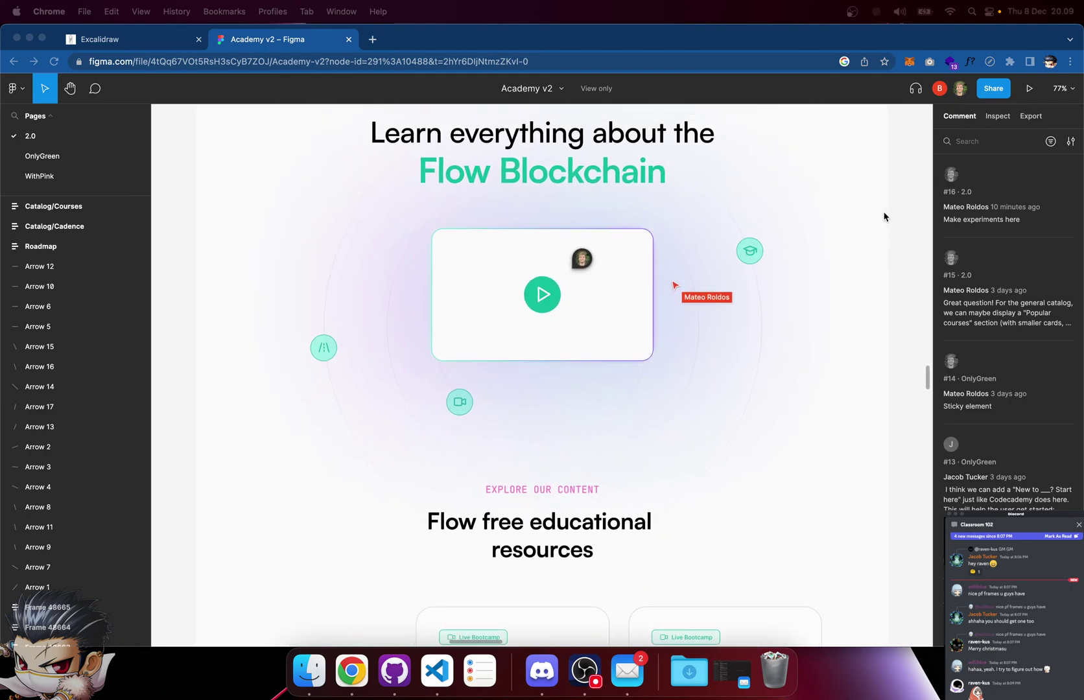
pyautogui.scroll(4, 885, 217)
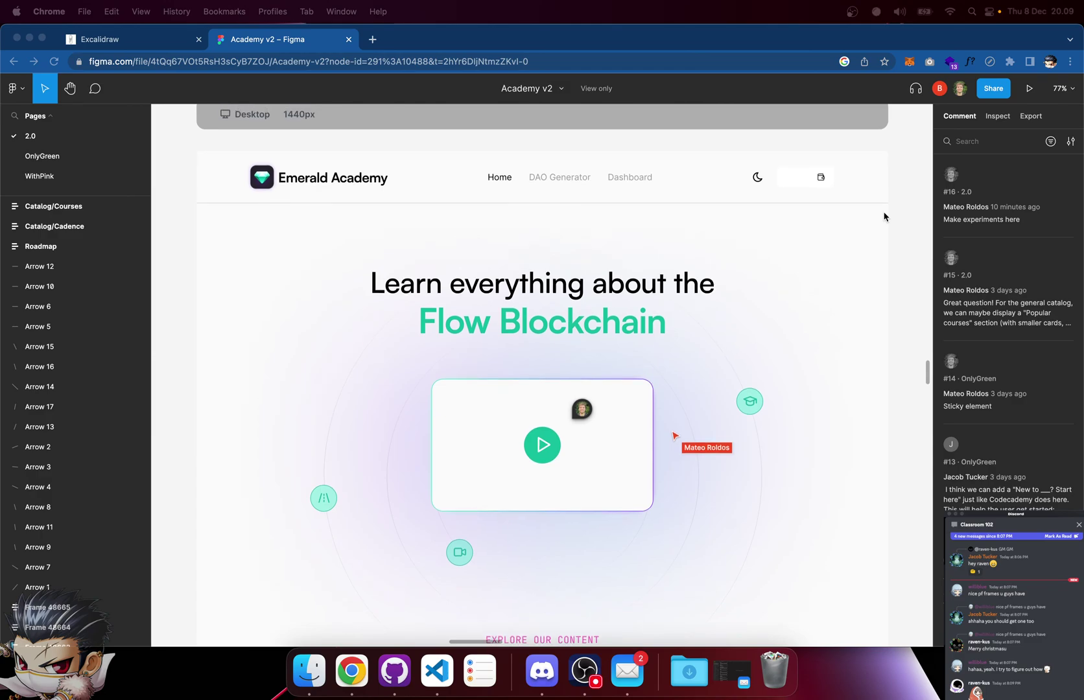
# Examine the free educational resources section of the Home design, with its category list, Live Bootcamp cards and the statistics band below
pyautogui.scroll(-8, 885, 217)
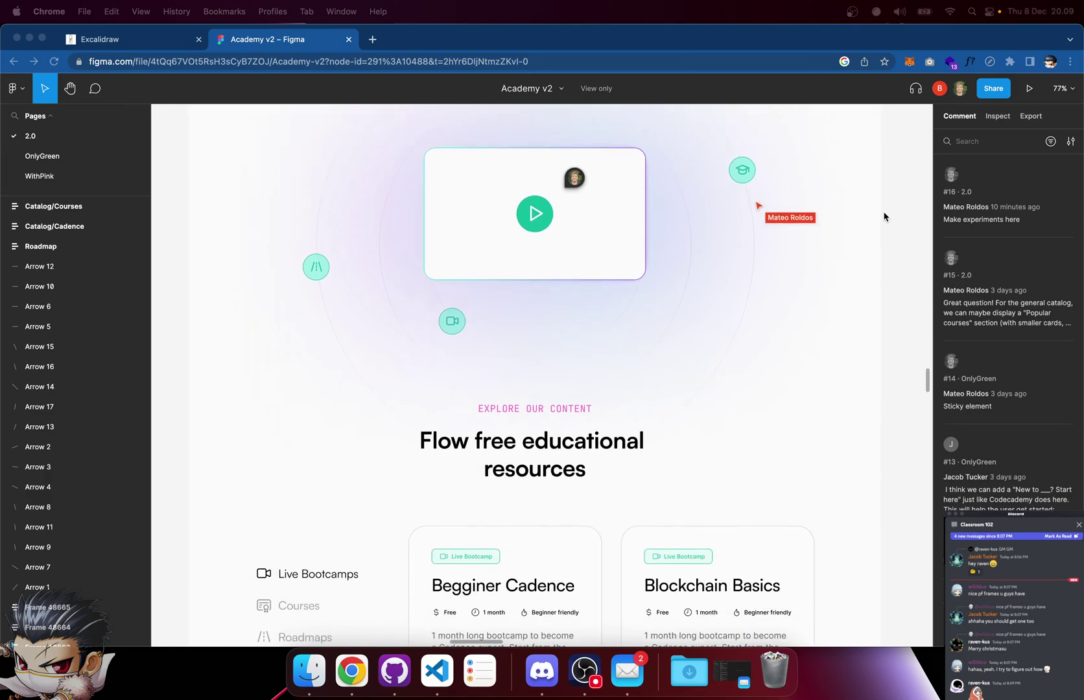
pyautogui.scroll(-6, 885, 217)
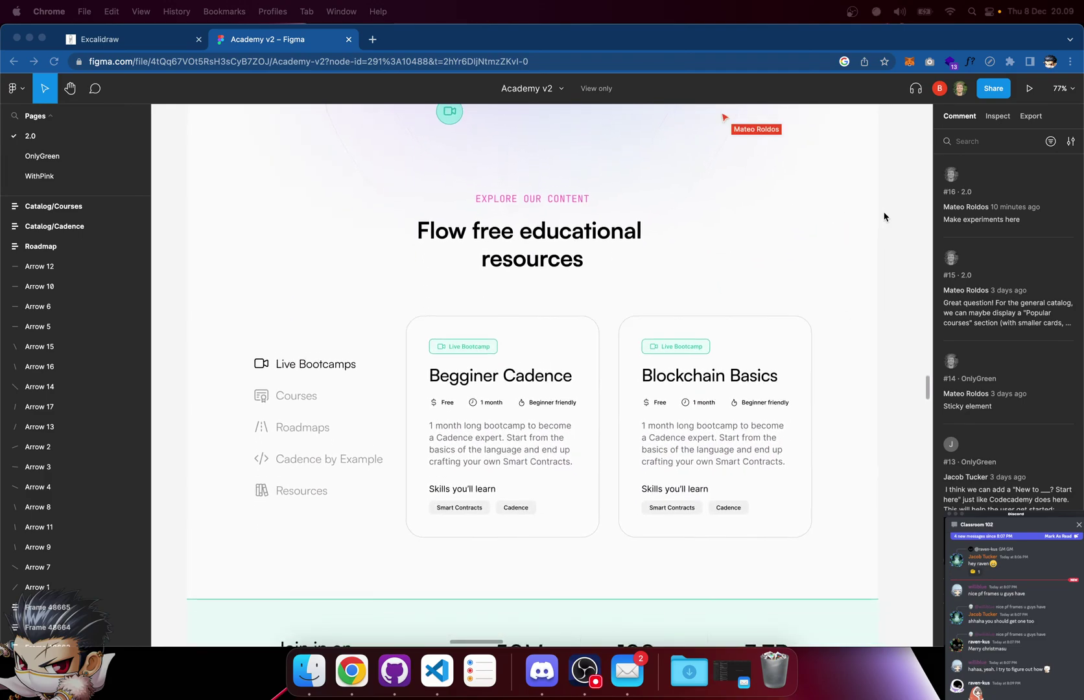
pyautogui.scroll(3, 885, 216)
pyautogui.scroll(-2, 885, 216)
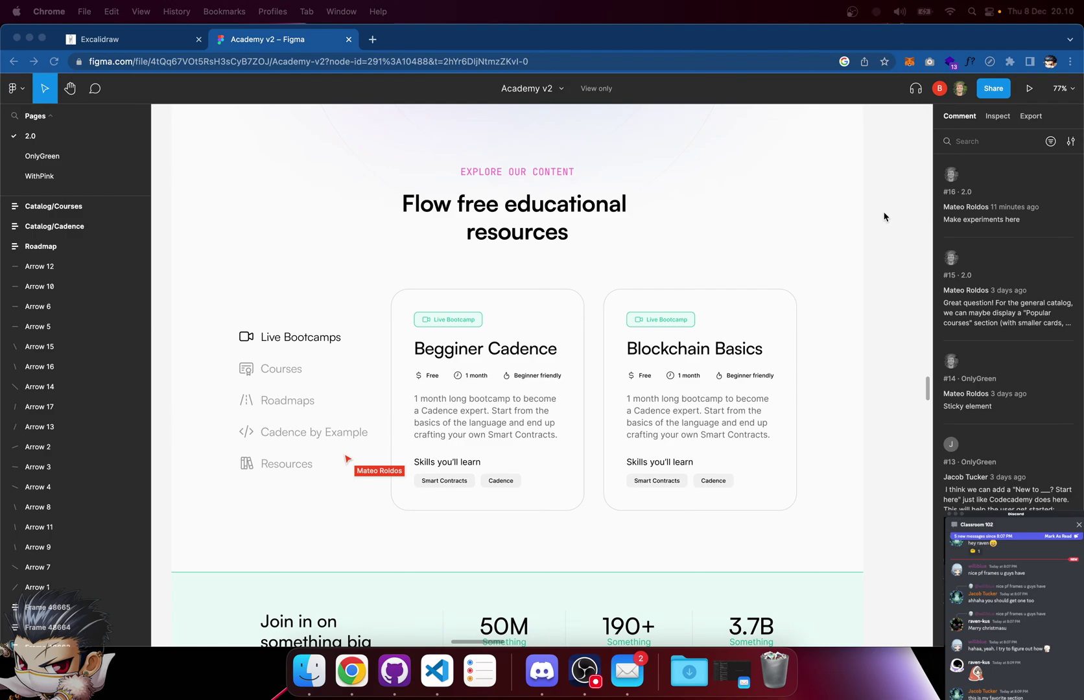
pyautogui.hscroll(-2, 885, 217)
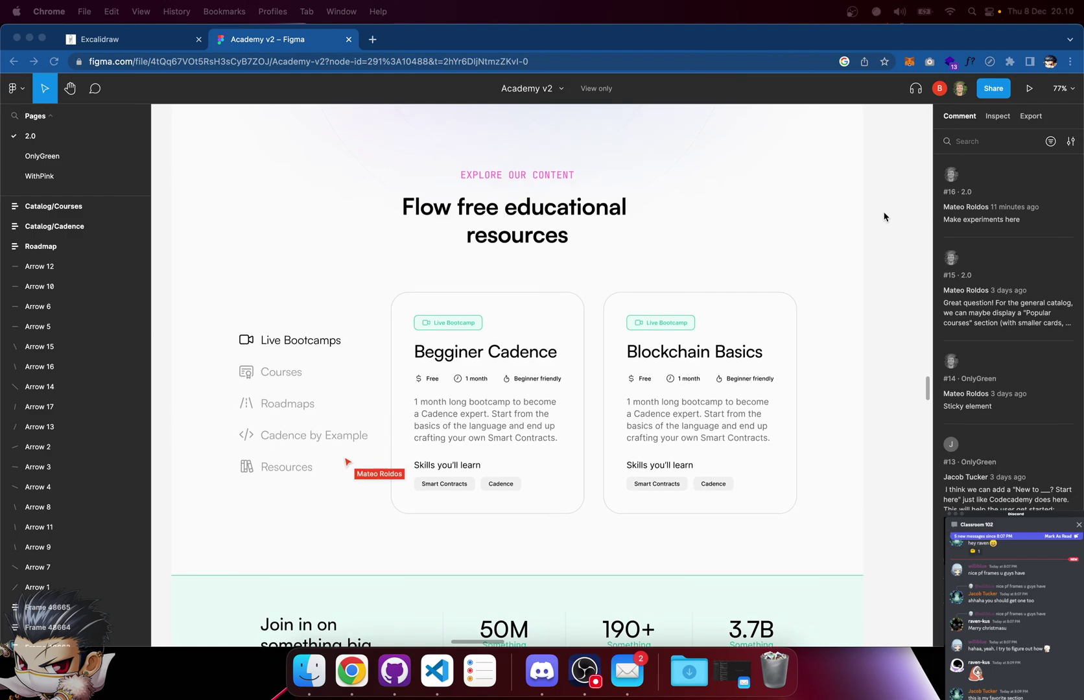
pyautogui.scroll(-2, 885, 217)
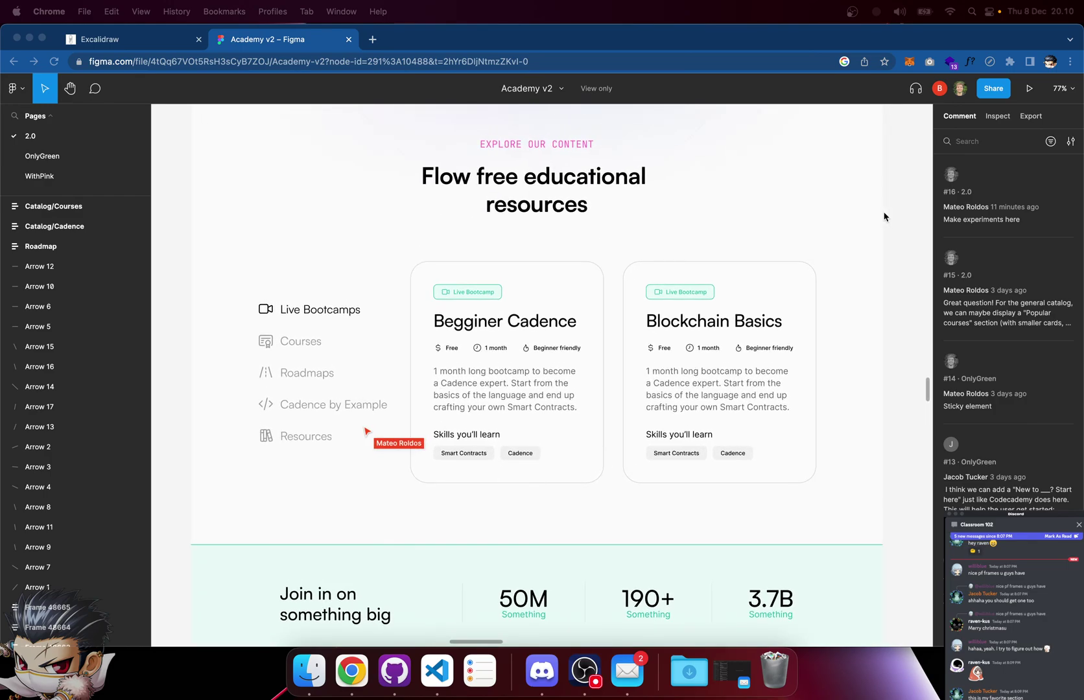
pyautogui.scroll(-2, 884, 216)
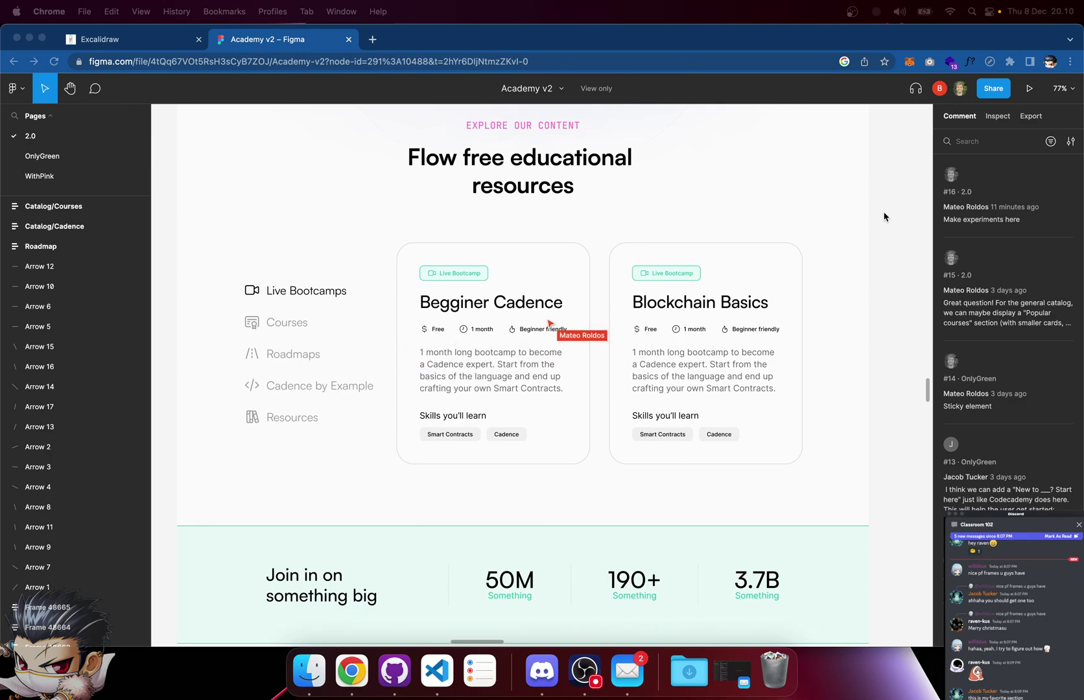
pyautogui.scroll(1, 885, 216)
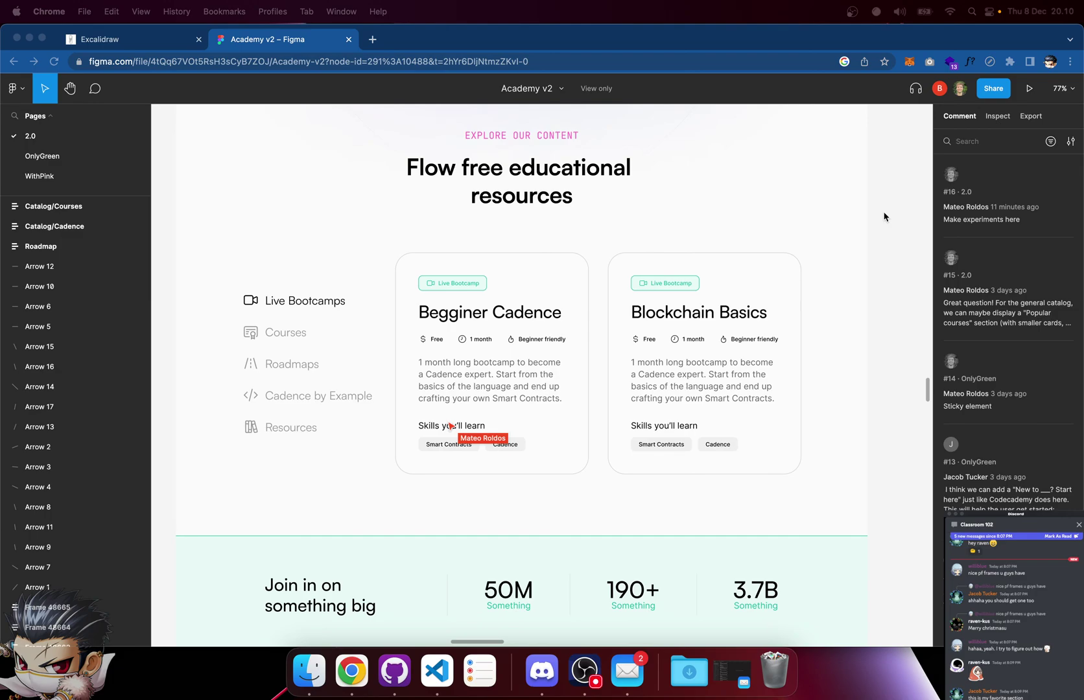
pyautogui.scroll(-5, 885, 216)
pyautogui.scroll(5, 885, 217)
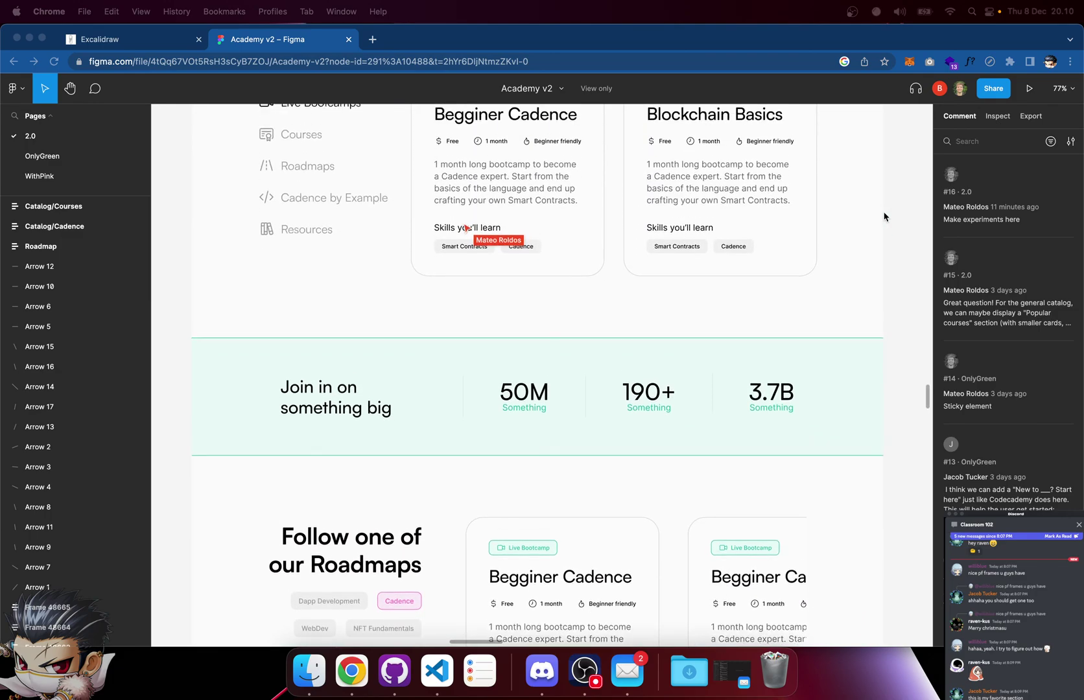
# Compare the Live Bootcamp cards and category list with the gap between the Home design's video card and its educational resources heading
pyautogui.scroll(2, 884, 217)
pyautogui.scroll(-3, 884, 217)
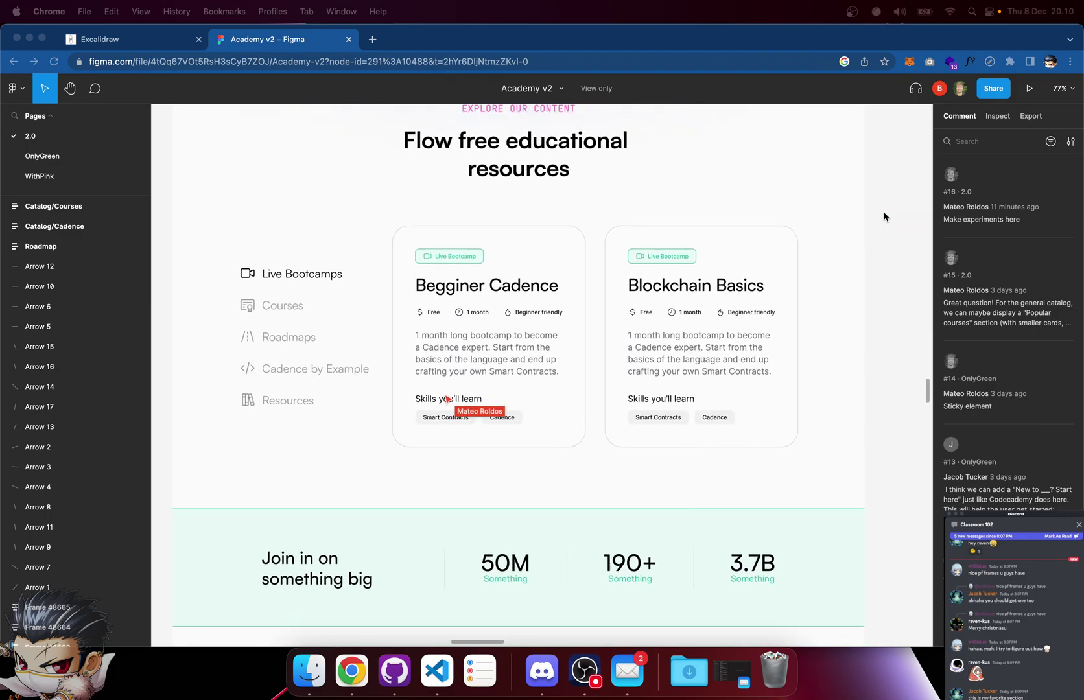
pyautogui.scroll(3, 884, 216)
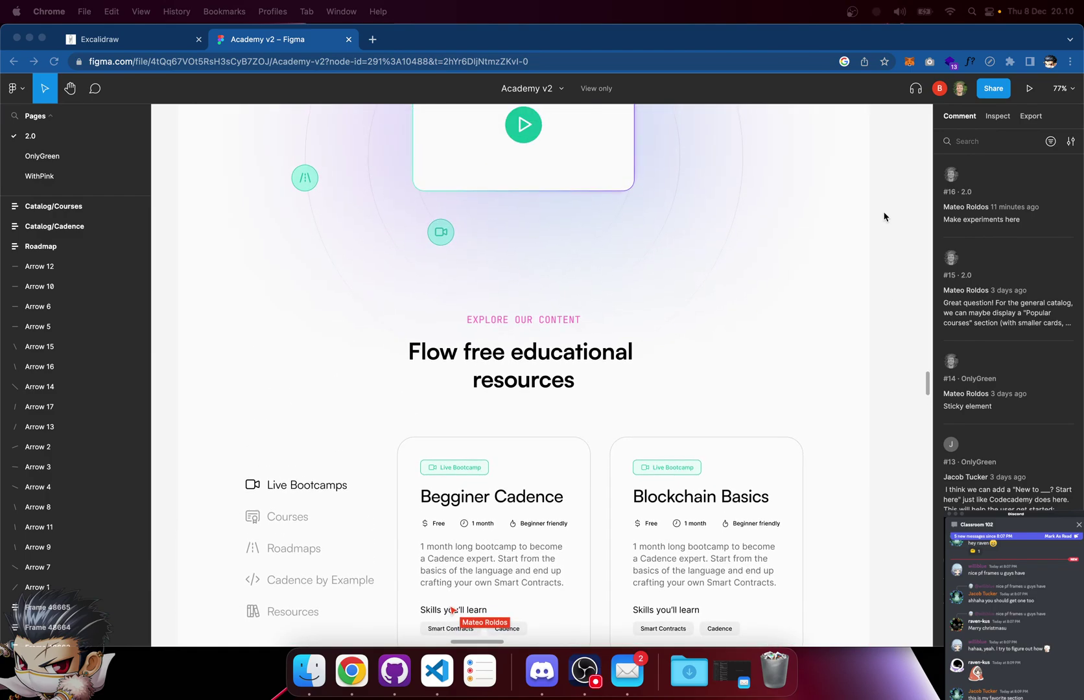
pyautogui.scroll(3, 885, 216)
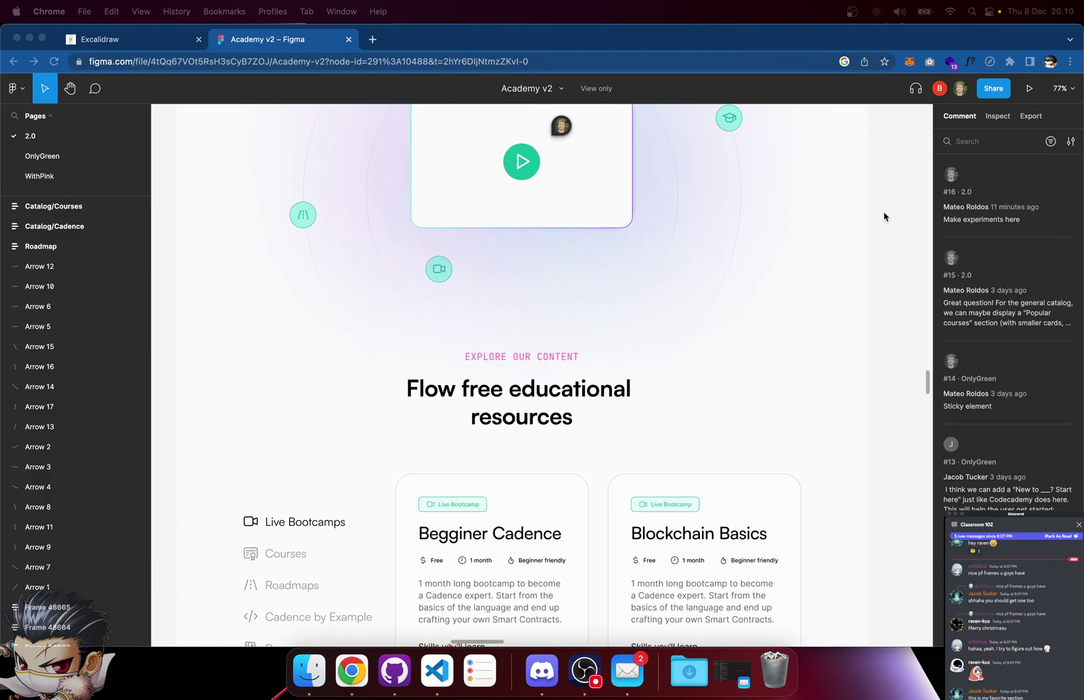
pyautogui.scroll(-4, 885, 217)
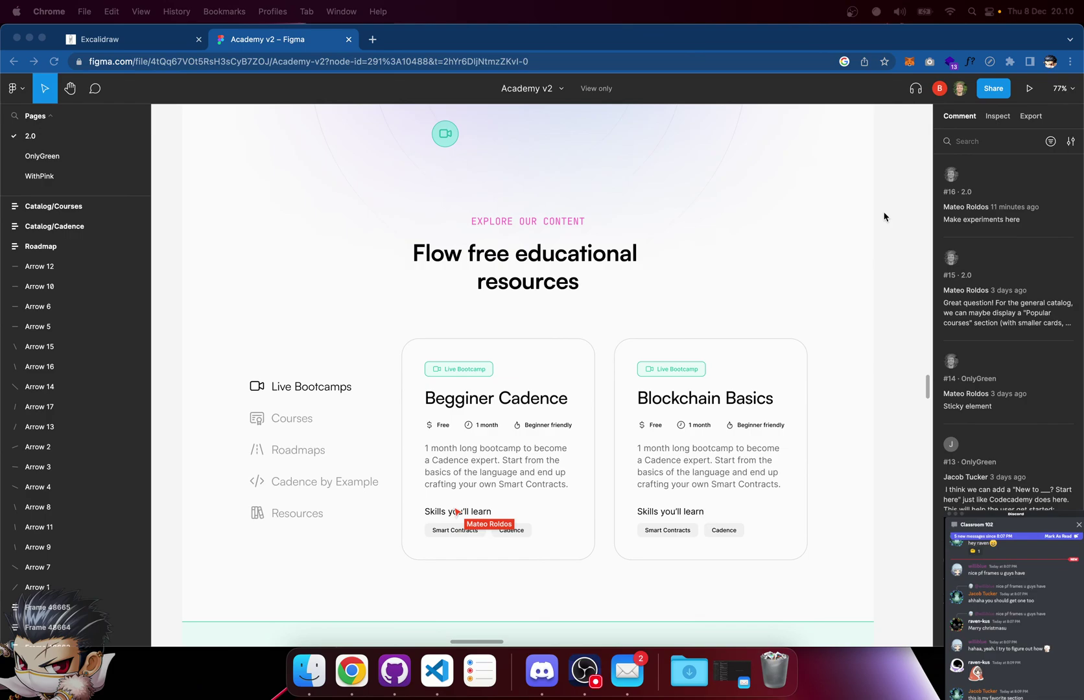
pyautogui.scroll(3, 885, 217)
pyautogui.scroll(-5, 885, 217)
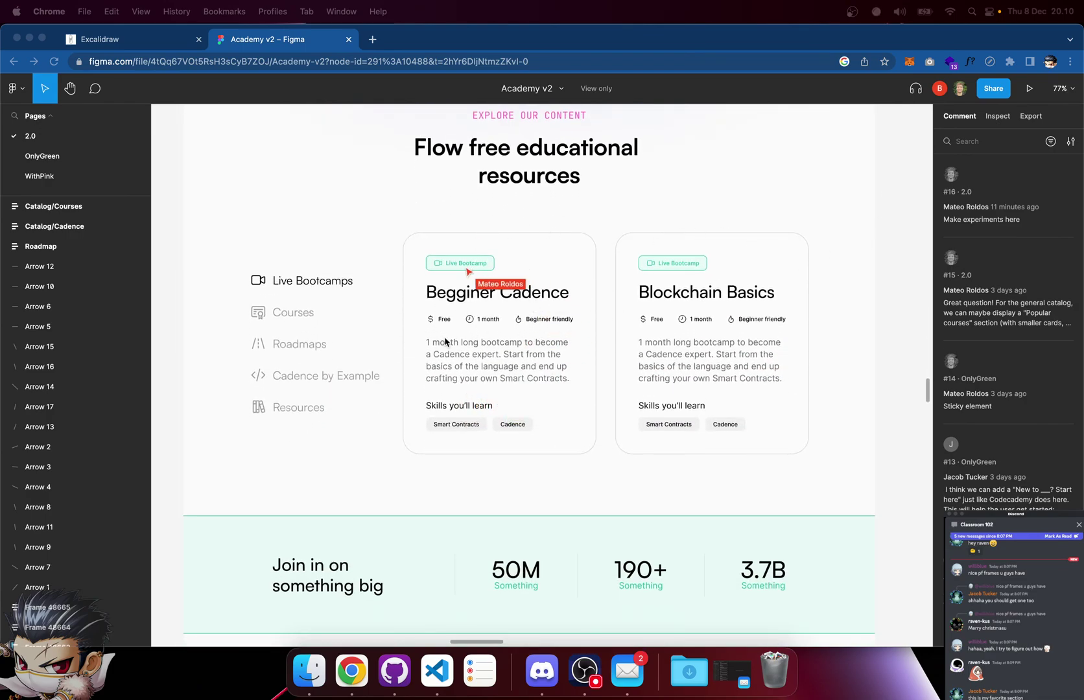
pyautogui.scroll(1, 561, 258)
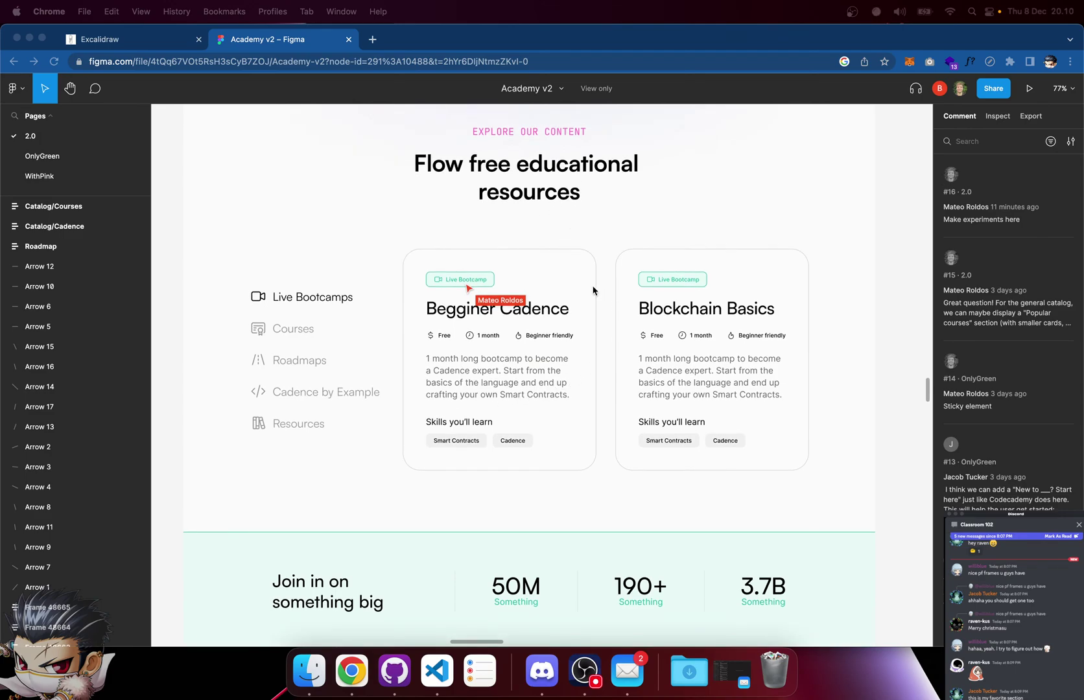
pyautogui.scroll(5, 594, 291)
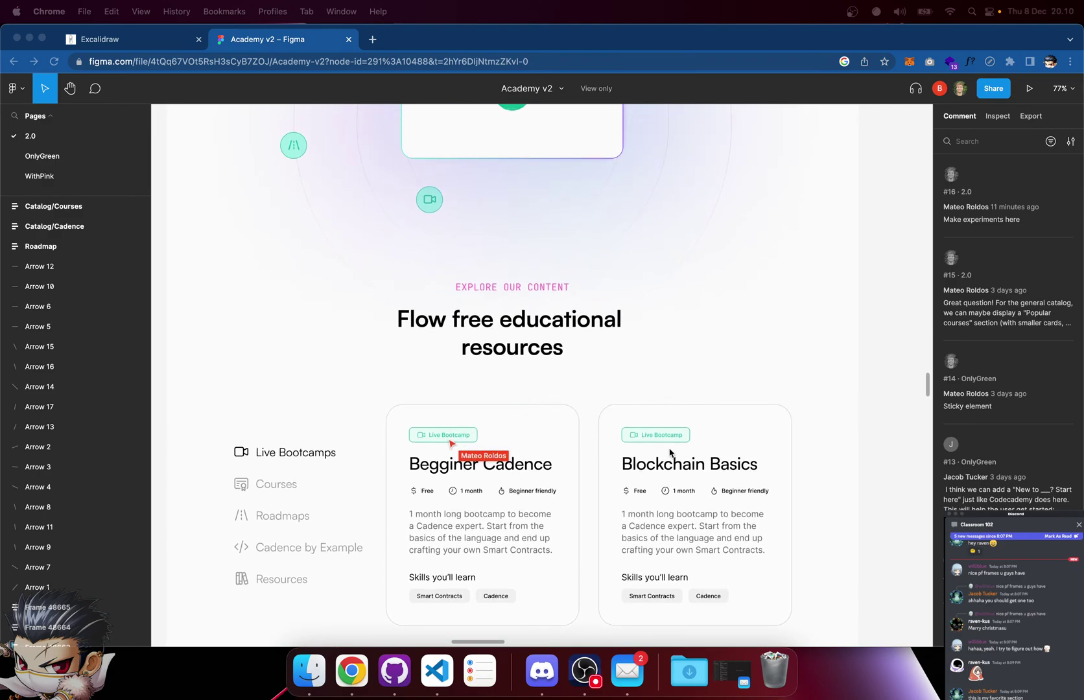
pyautogui.scroll(1, 637, 418)
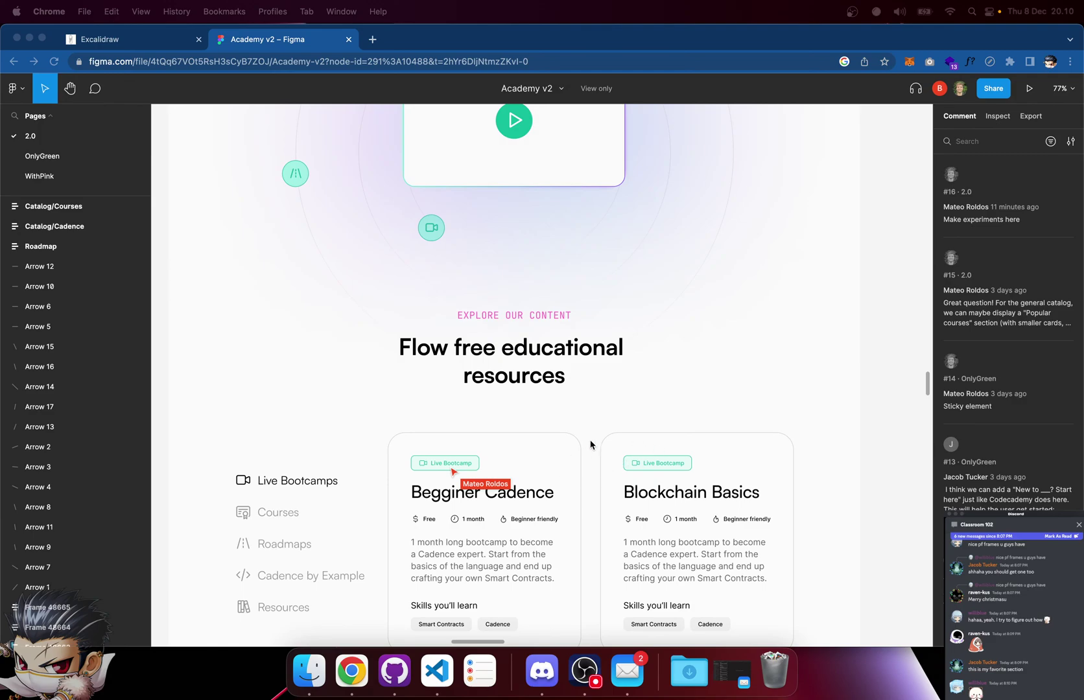
pyautogui.scroll(3, 590, 445)
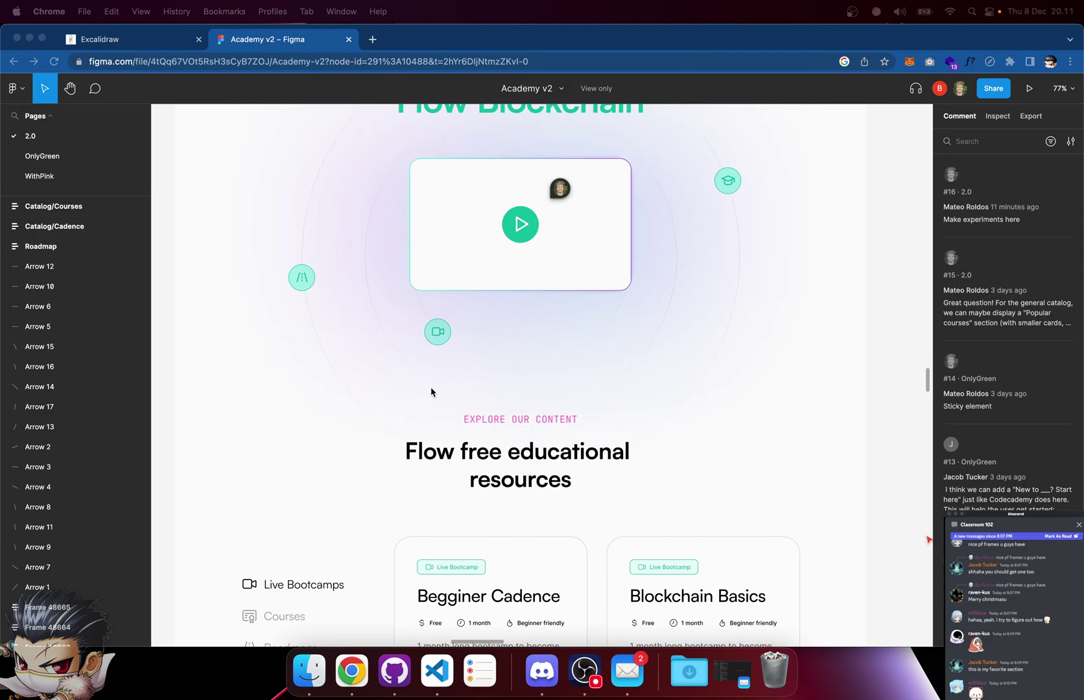
pyautogui.scroll(1, 481, 402)
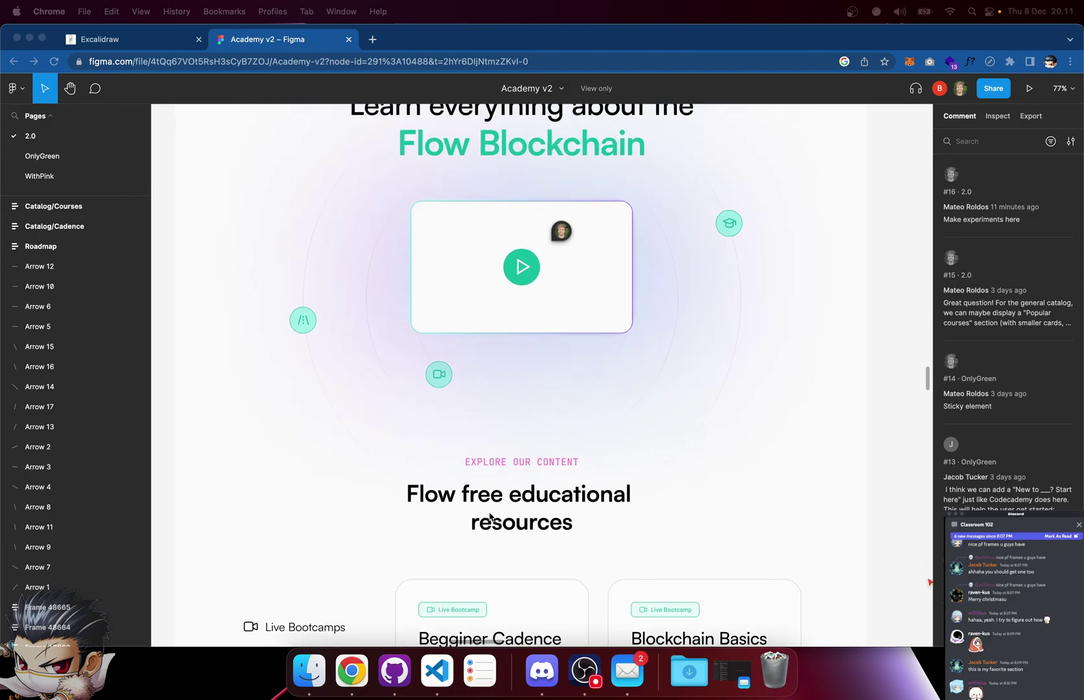
# Open a new browser tab alongside the Academy v2 file
pyautogui.click(373, 40)
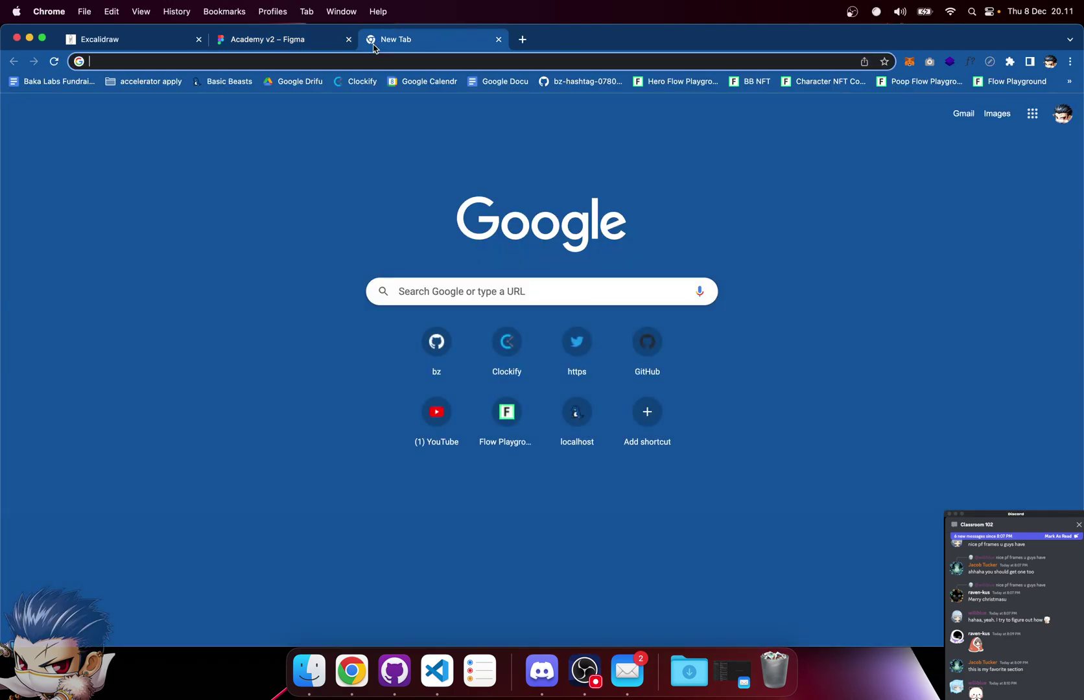
pyautogui.write('c')
pyautogui.press('BackSpace')
pyautogui.press('BackSpace')
pyautogui.write('b')
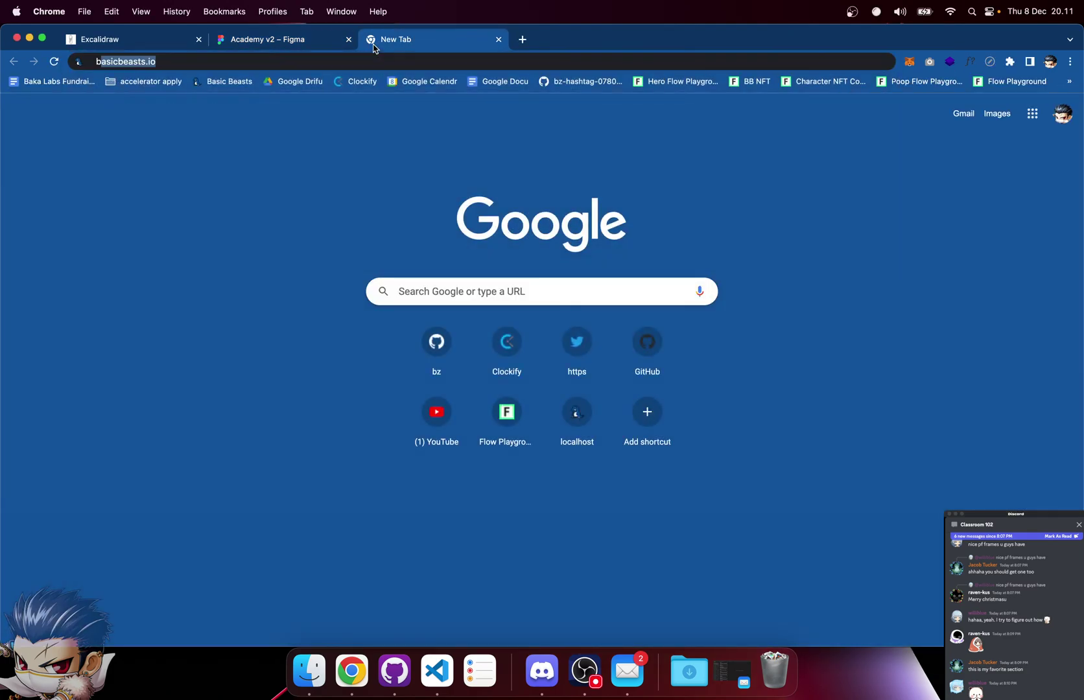
pyautogui.press('BackSpace')
pyautogui.press('BackSpace')
pyautogui.write('dapper a')
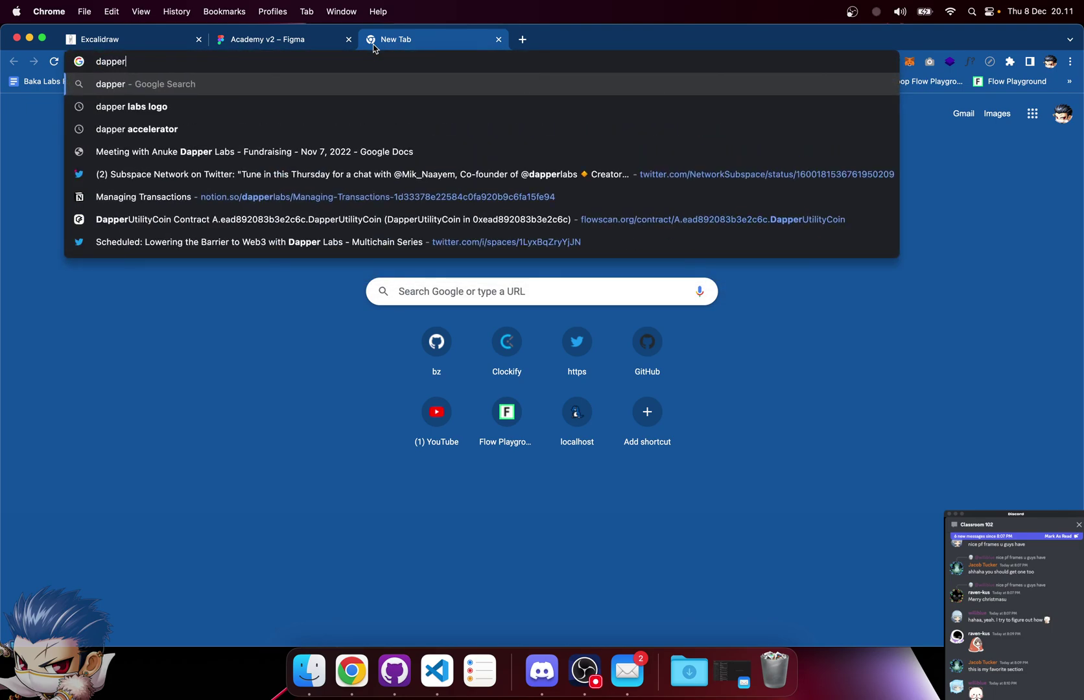
pyautogui.press('BackSpace')
pyautogui.press('BackSpace')
pyautogui.press('BackSpace')
pyautogui.press('BackSpace')
pyautogui.press('BackSpace')
pyautogui.press('BackSpace')
pyautogui.press('BackSpace')
pyautogui.press('BackSpace')
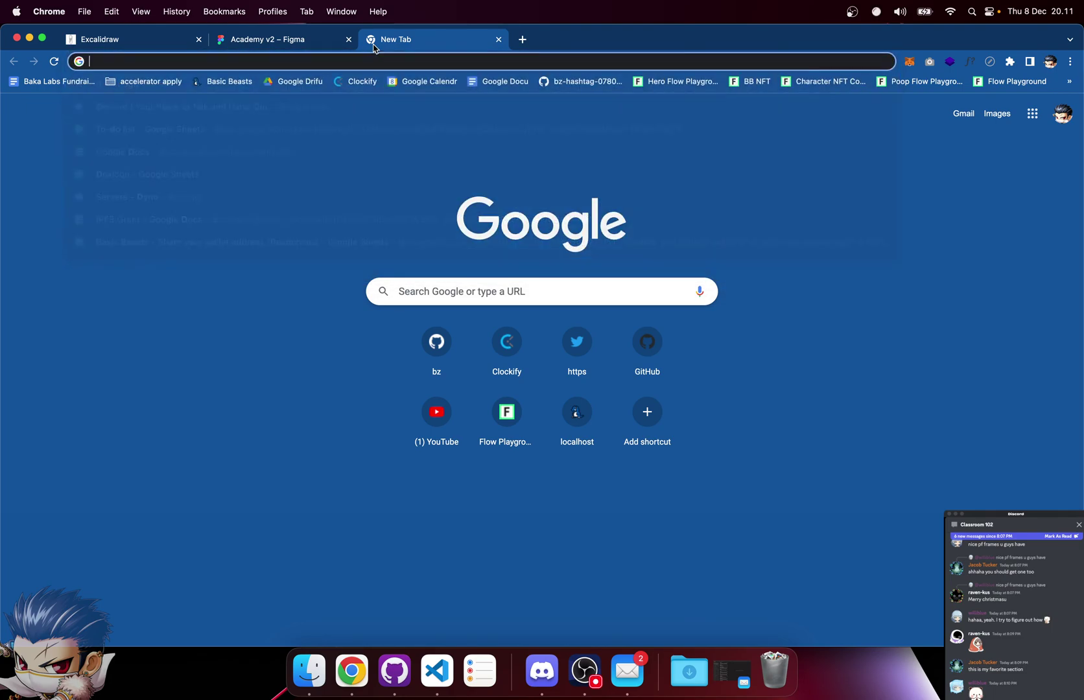
# Load flow.com in the new tab and bring that page into view
pyautogui.write('flow.com')
pyautogui.press('Return')
pyautogui.click(314, 40)
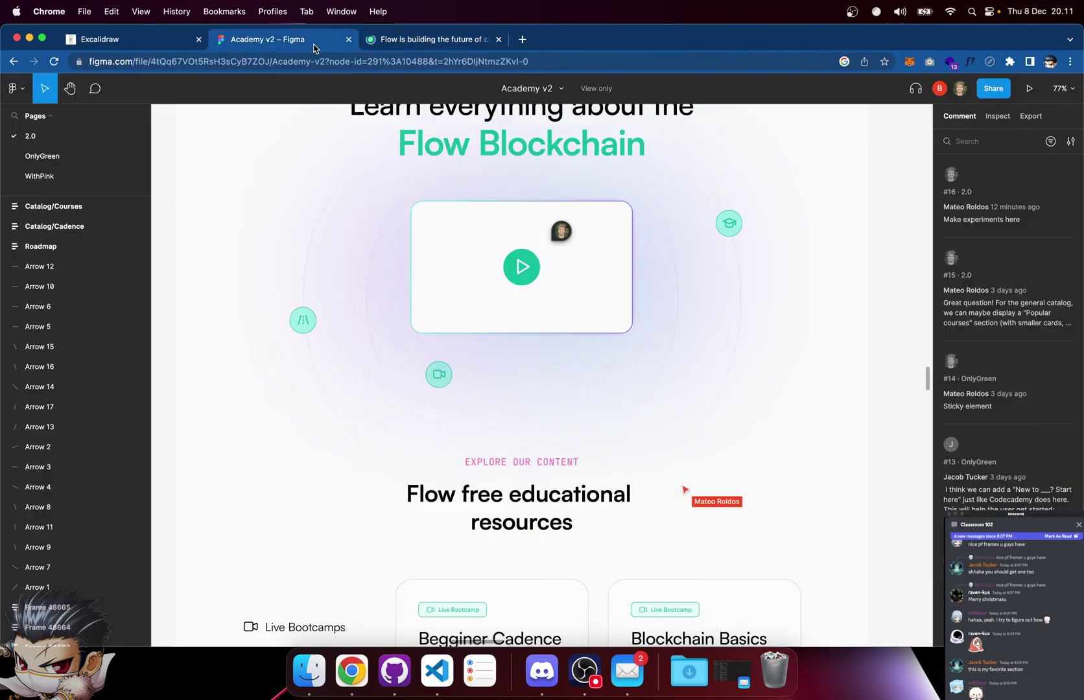
pyautogui.click(399, 47)
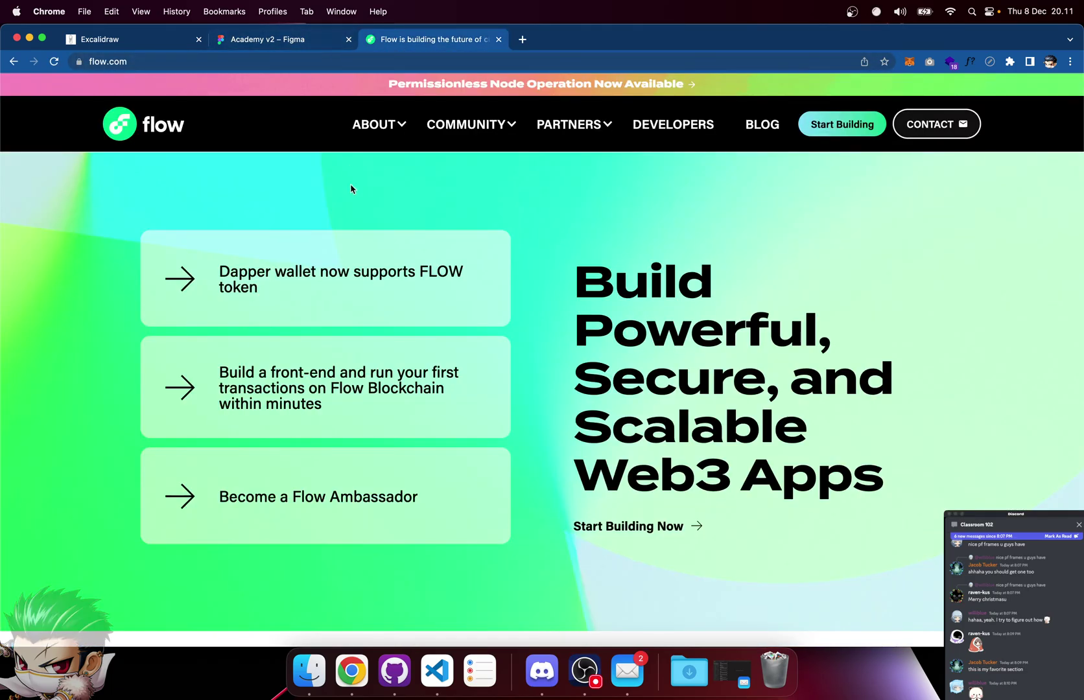
# Examine the Flow homepage, focusing on the exchange logos, the statistics panel and the row of partner brand logos
pyautogui.scroll(-15, 350, 189)
pyautogui.scroll(10, 350, 189)
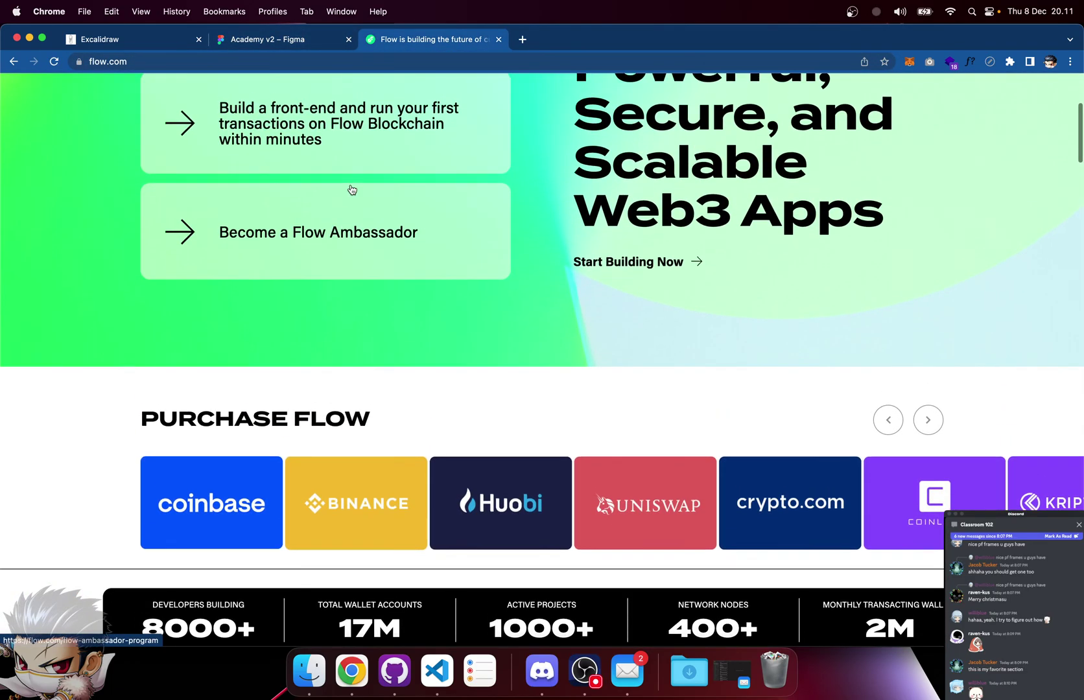
pyautogui.scroll(1, 351, 189)
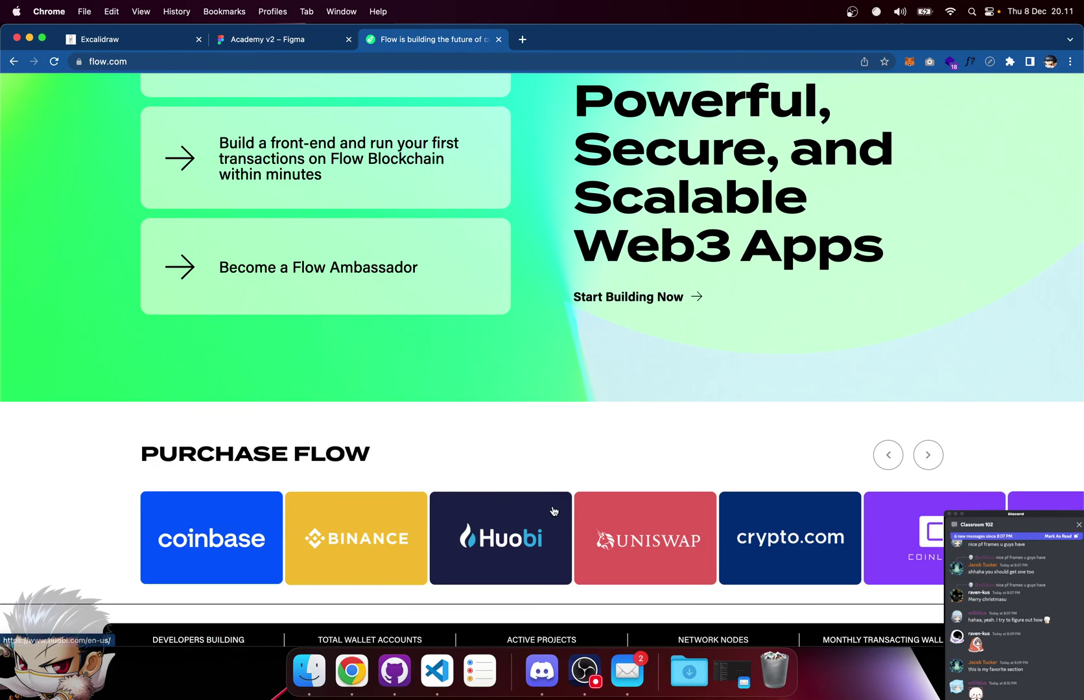
pyautogui.scroll(-10, 662, 519)
pyautogui.scroll(20, 663, 520)
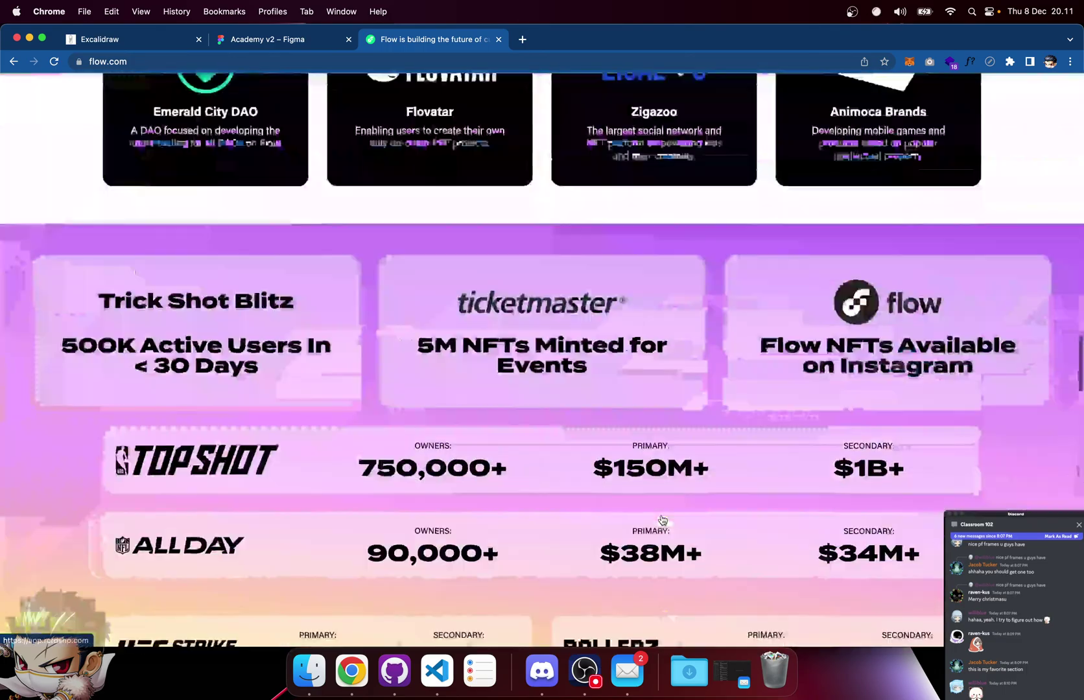
pyautogui.scroll(3, 410, 301)
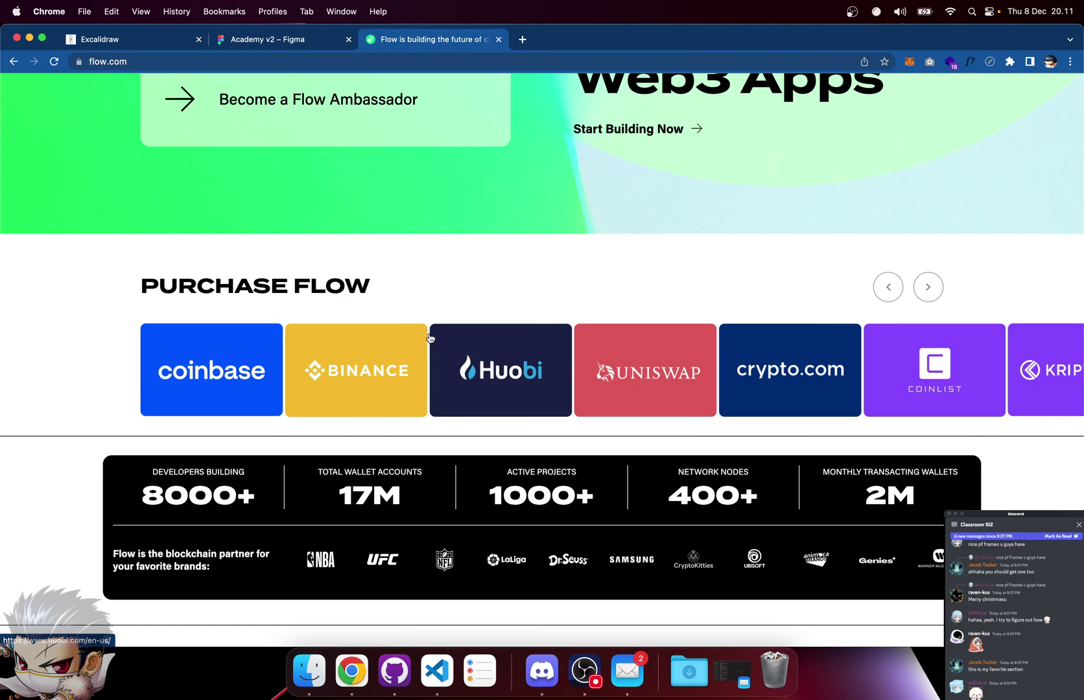
# Return to the Academy v2 file and inspect the Home design's header, headline and the area under the video card
pyautogui.hotkey('ctrl', 'shift', 'Tab')
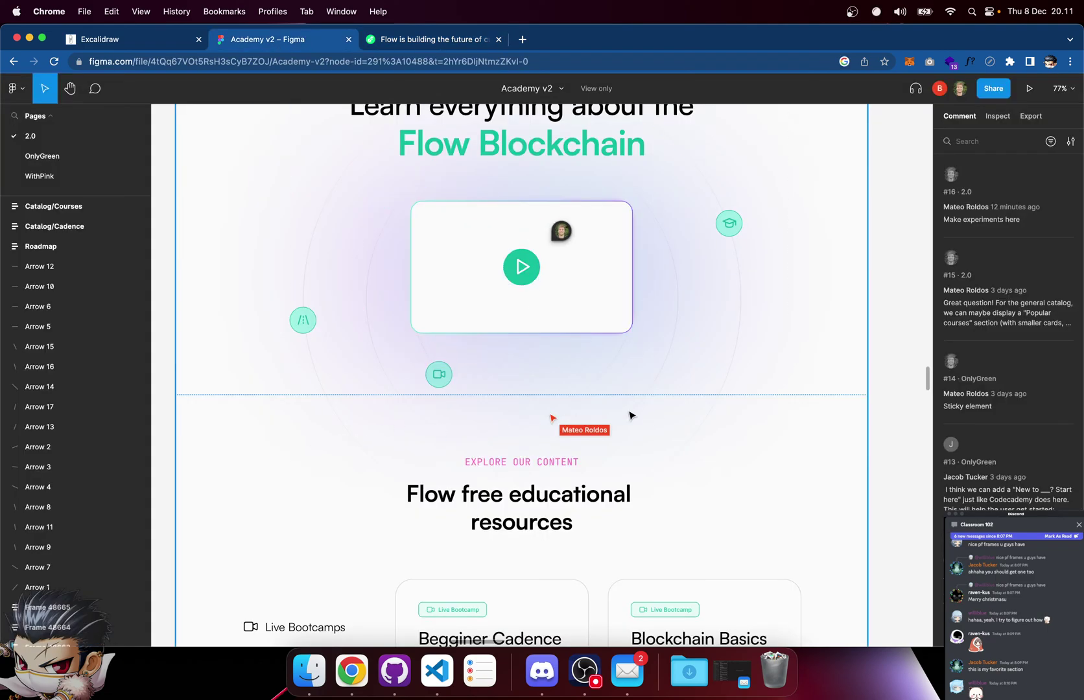
pyautogui.scroll(1, 648, 415)
pyautogui.scroll(5, 654, 417)
pyautogui.scroll(-3, 654, 417)
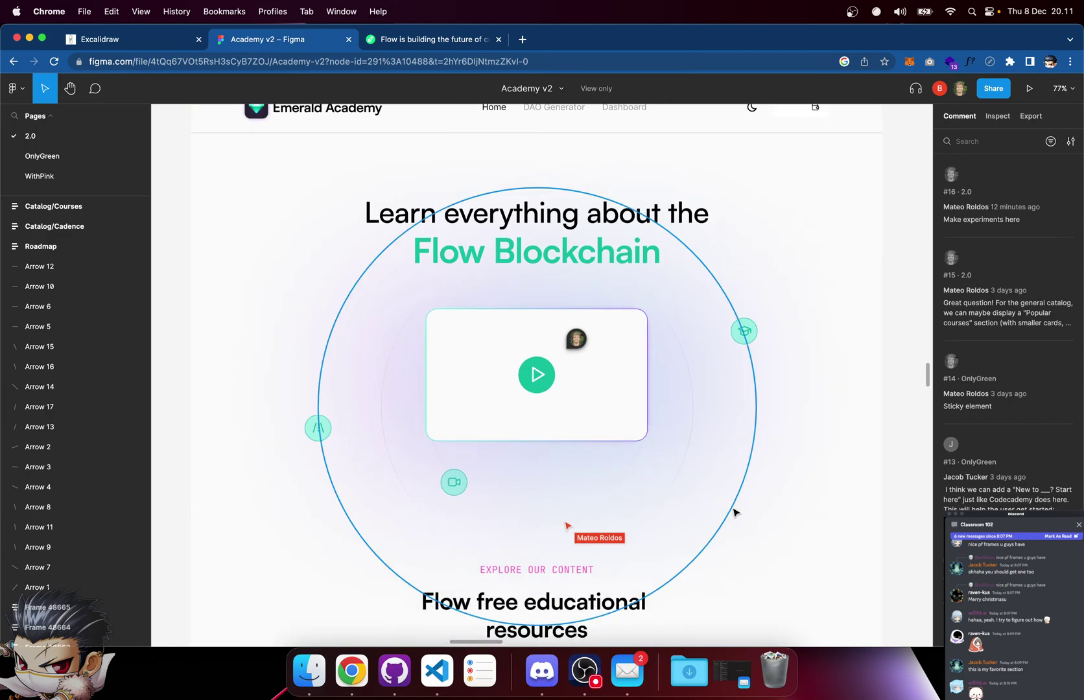
pyautogui.scroll(4, 733, 511)
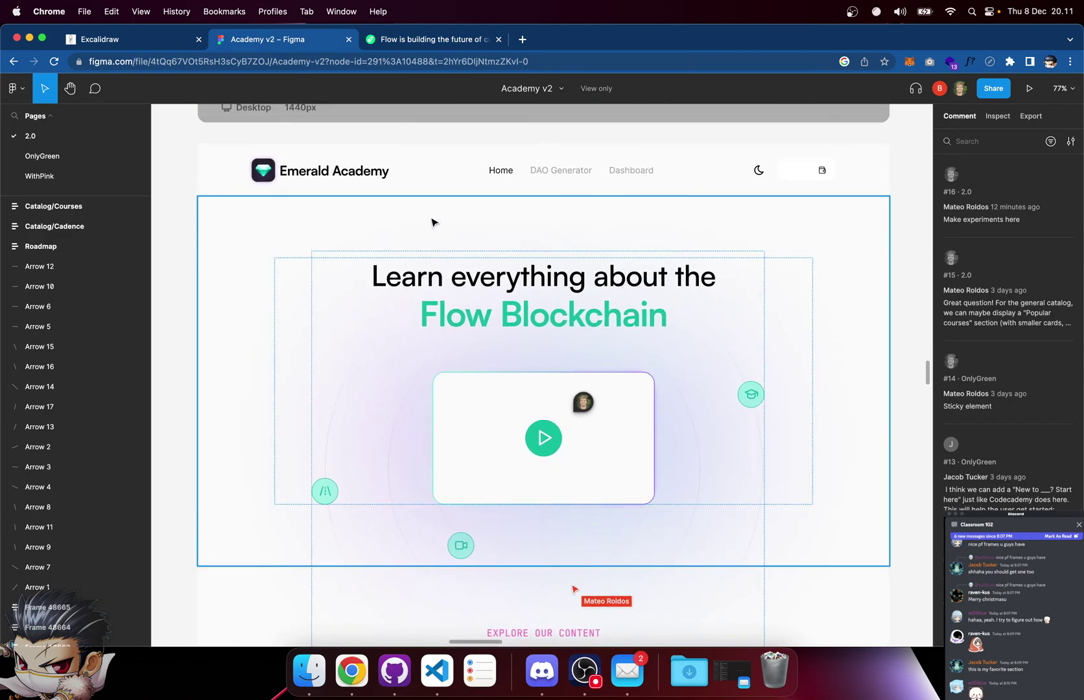
pyautogui.scroll(5, 343, 174)
pyautogui.scroll(5, 344, 174)
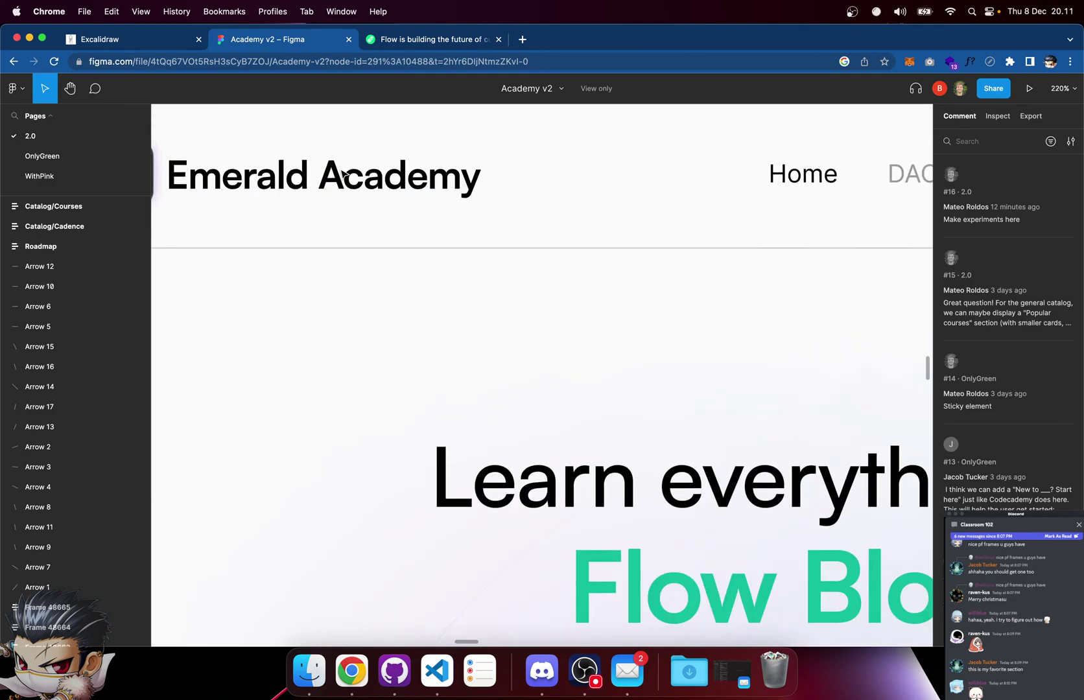
pyautogui.scroll(-5, 344, 173)
pyautogui.scroll(-3, 402, 491)
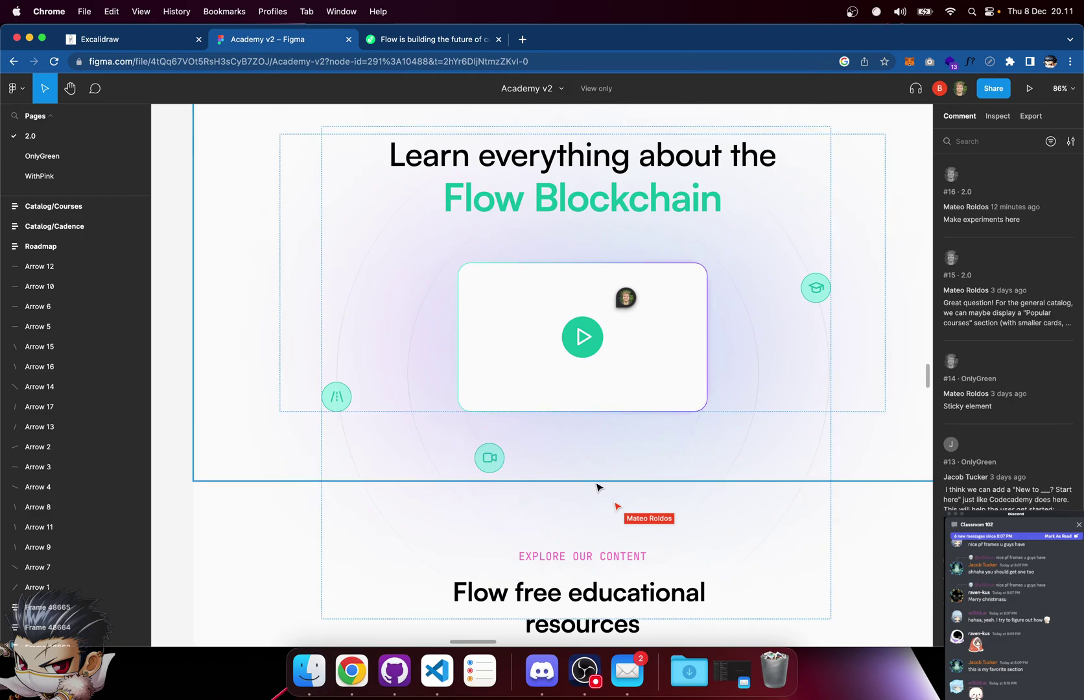
# Read the new comment pinned below the video card and check the resources section and statistics band beneath it
pyautogui.scroll(3, 597, 487)
pyautogui.scroll(-10, 597, 487)
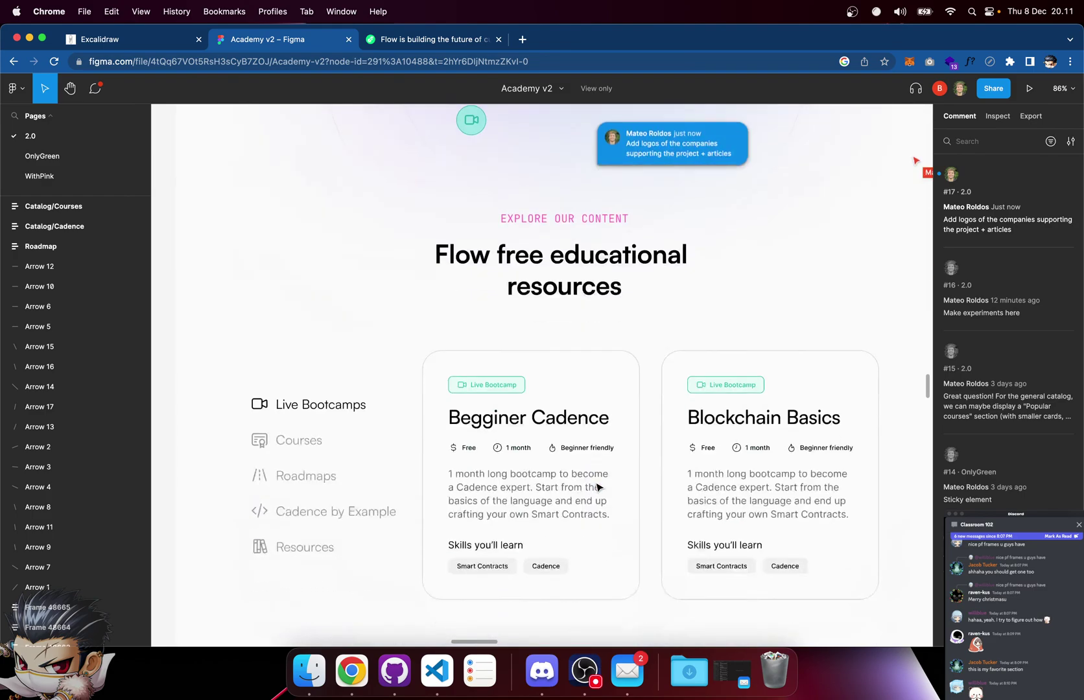
pyautogui.scroll(5, 597, 487)
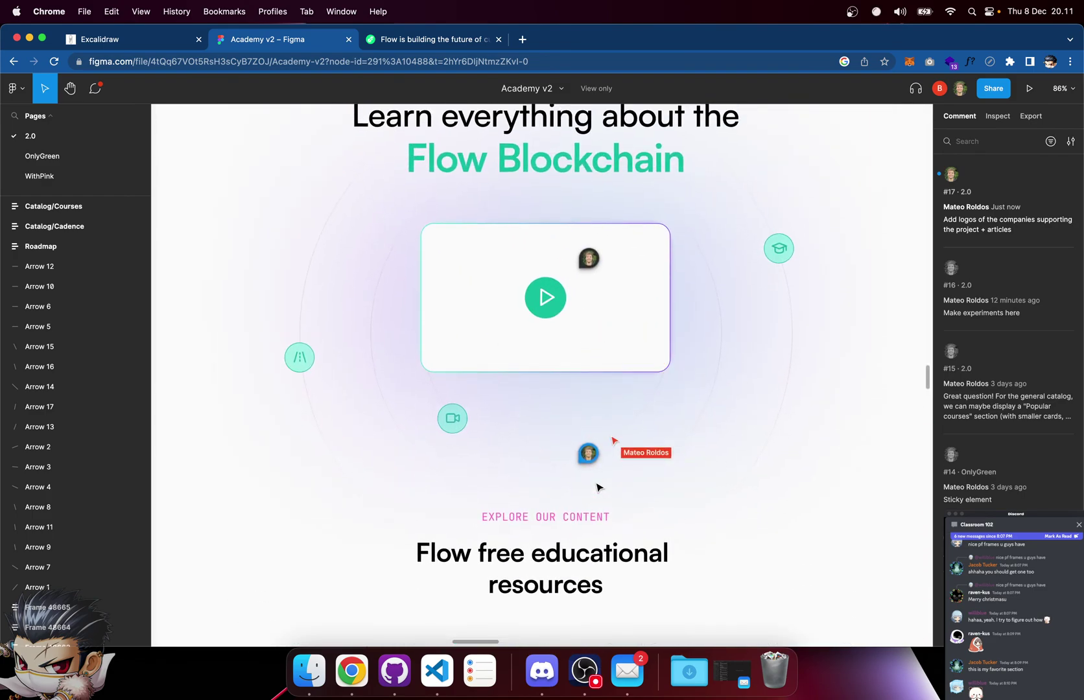
pyautogui.scroll(2, 596, 487)
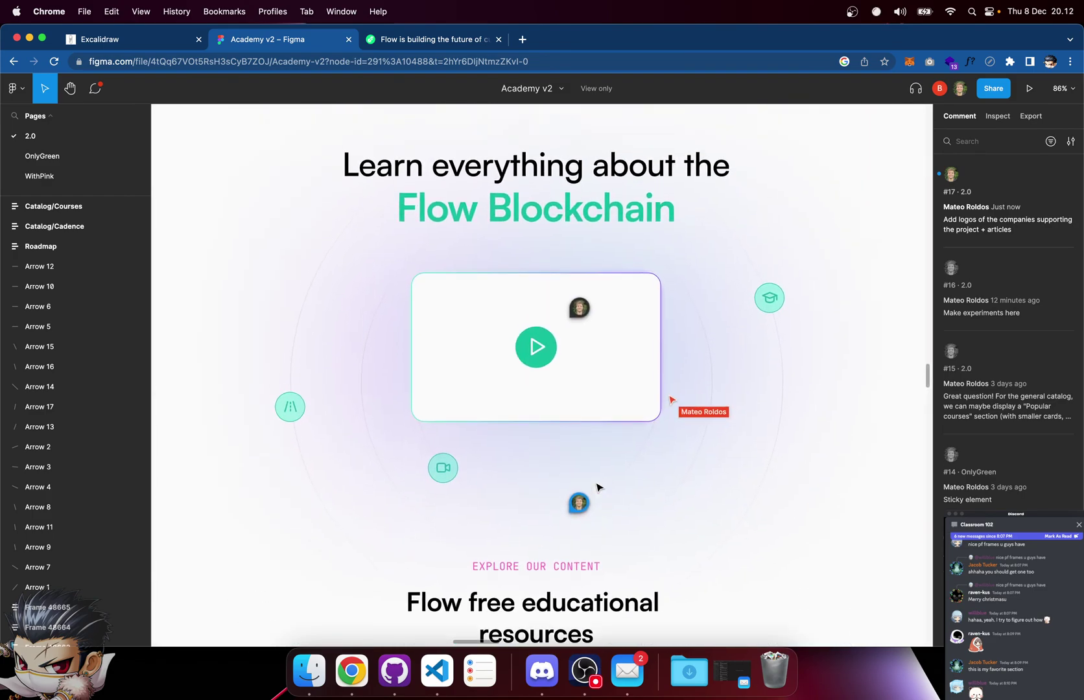
pyautogui.scroll(1, 597, 487)
pyautogui.scroll(-15, 597, 488)
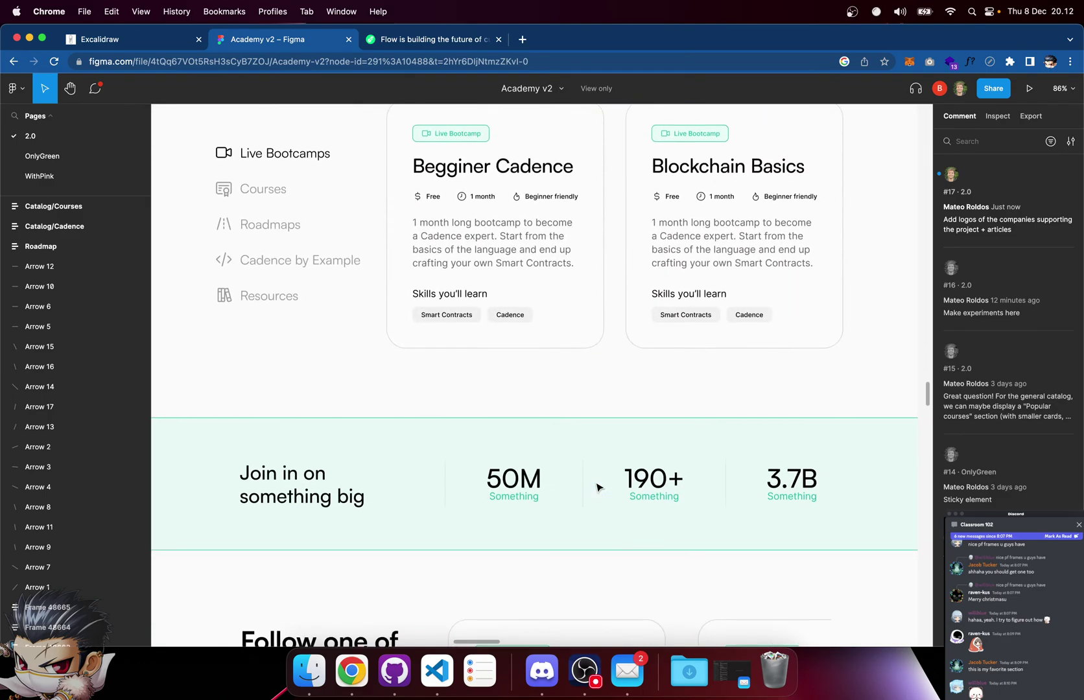
pyautogui.scroll(-5, 597, 487)
pyautogui.scroll(12, 597, 488)
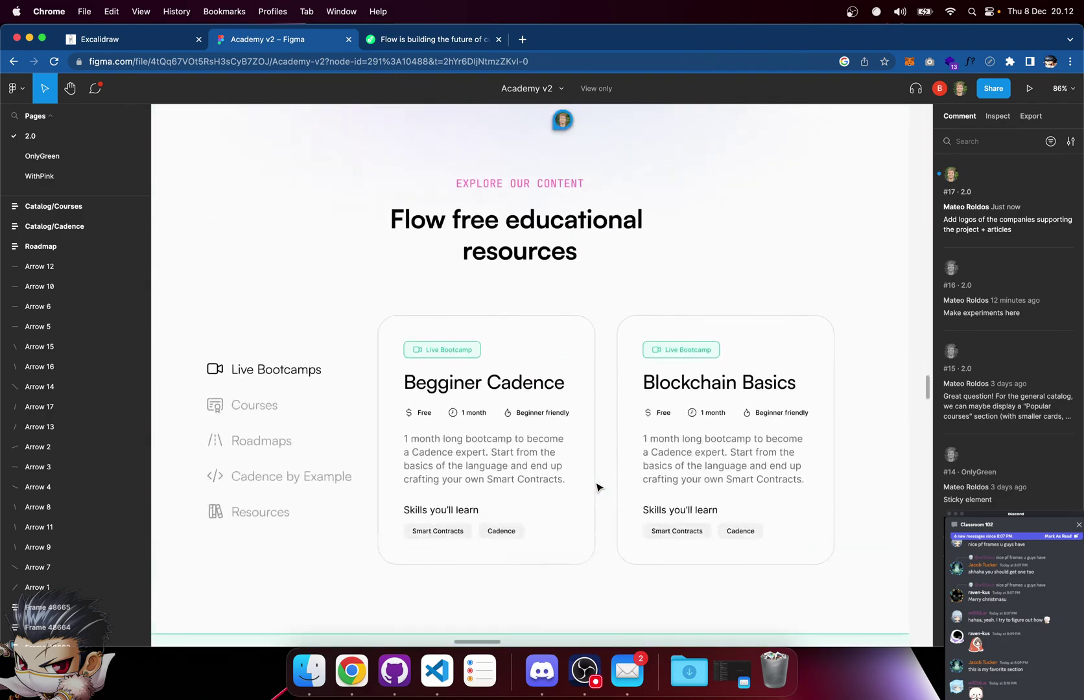
pyautogui.scroll(6, 597, 487)
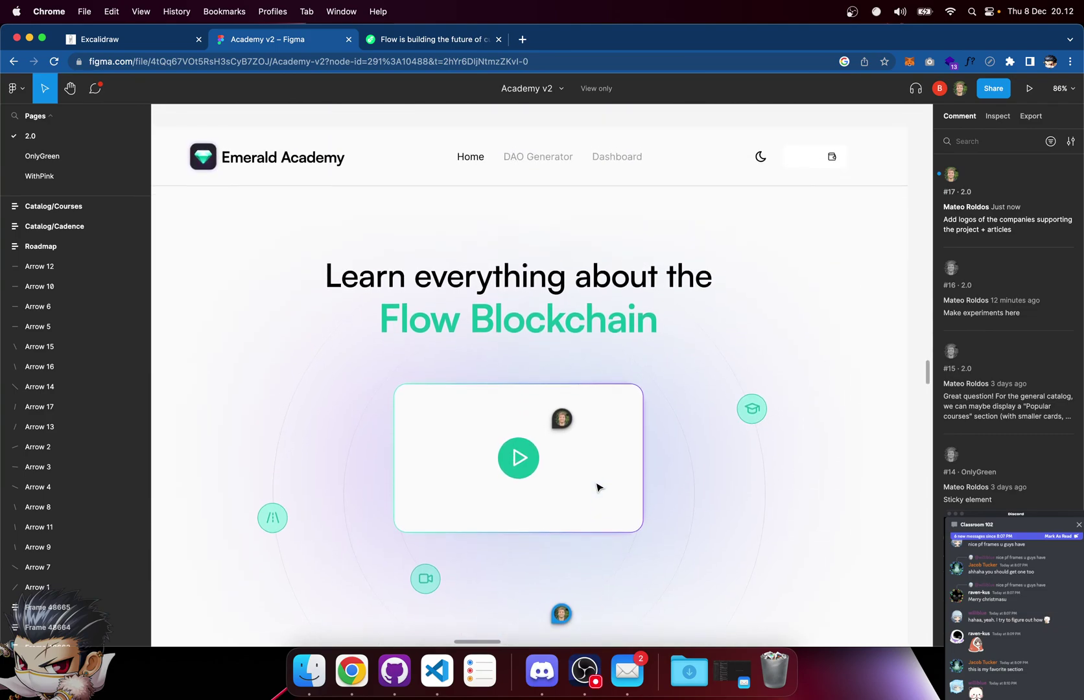
# Inspect the overall hero layout of the Home design at different zoom levels, from the navigation header to the circular icons
pyautogui.scroll(1, 597, 487)
pyautogui.scroll(-3, 596, 487)
pyautogui.scroll(2, 596, 487)
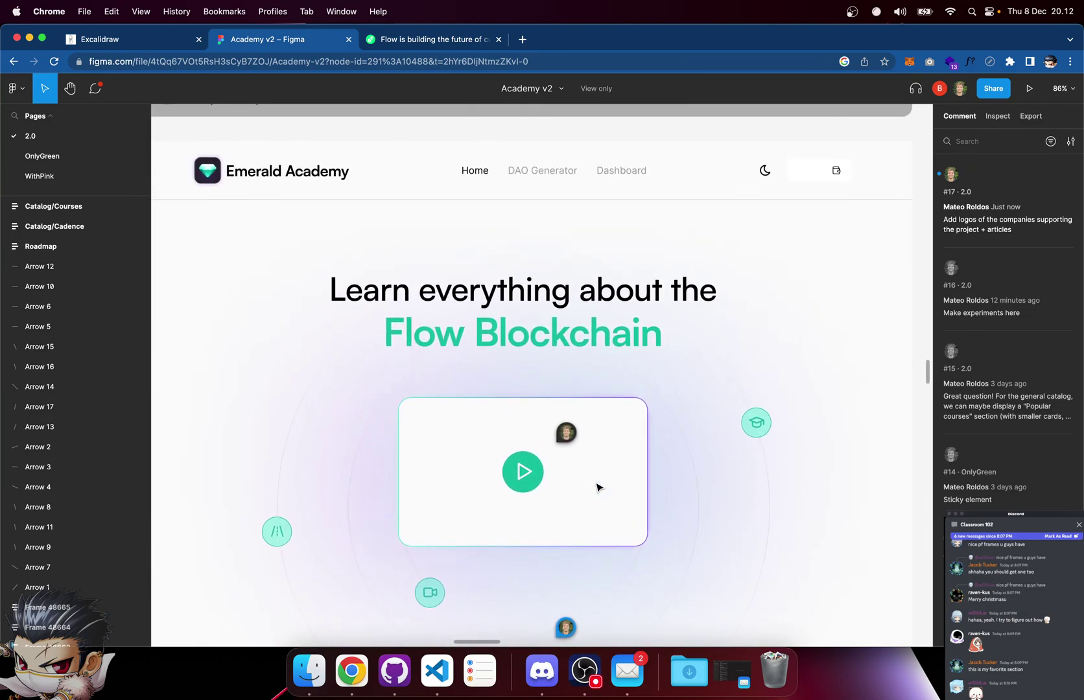
pyautogui.scroll(-2, 597, 487)
pyautogui.scroll(-3, 596, 487)
pyautogui.scroll(3, 596, 487)
pyautogui.scroll(-2, 596, 487)
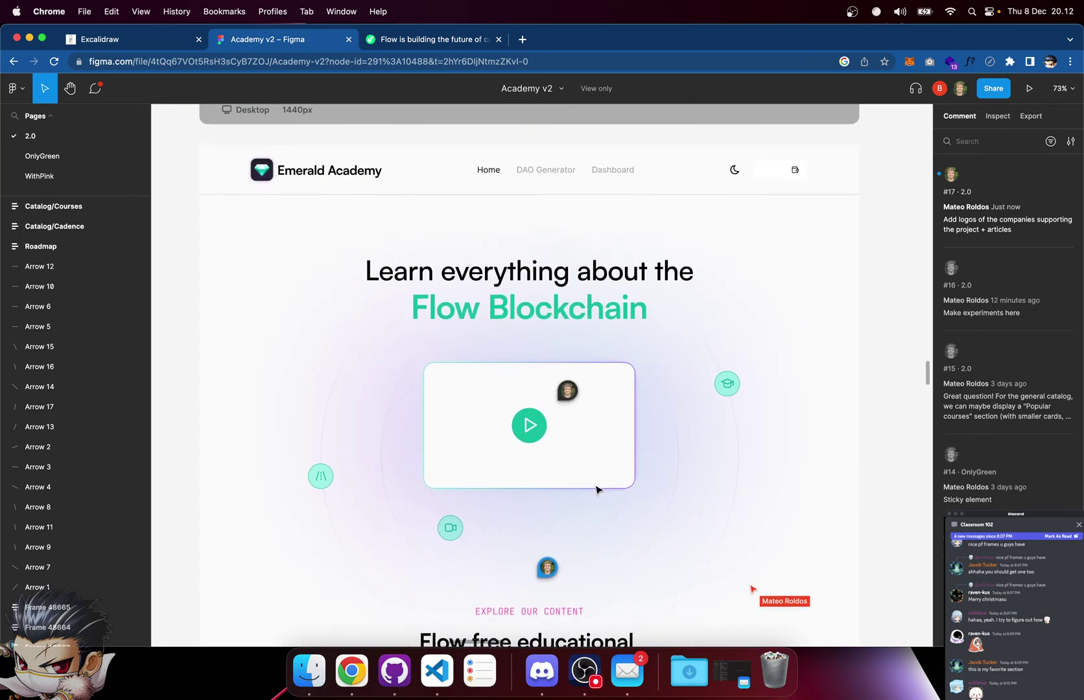
pyautogui.scroll(1, 598, 490)
pyautogui.scroll(-1, 598, 490)
pyautogui.scroll(2, 596, 490)
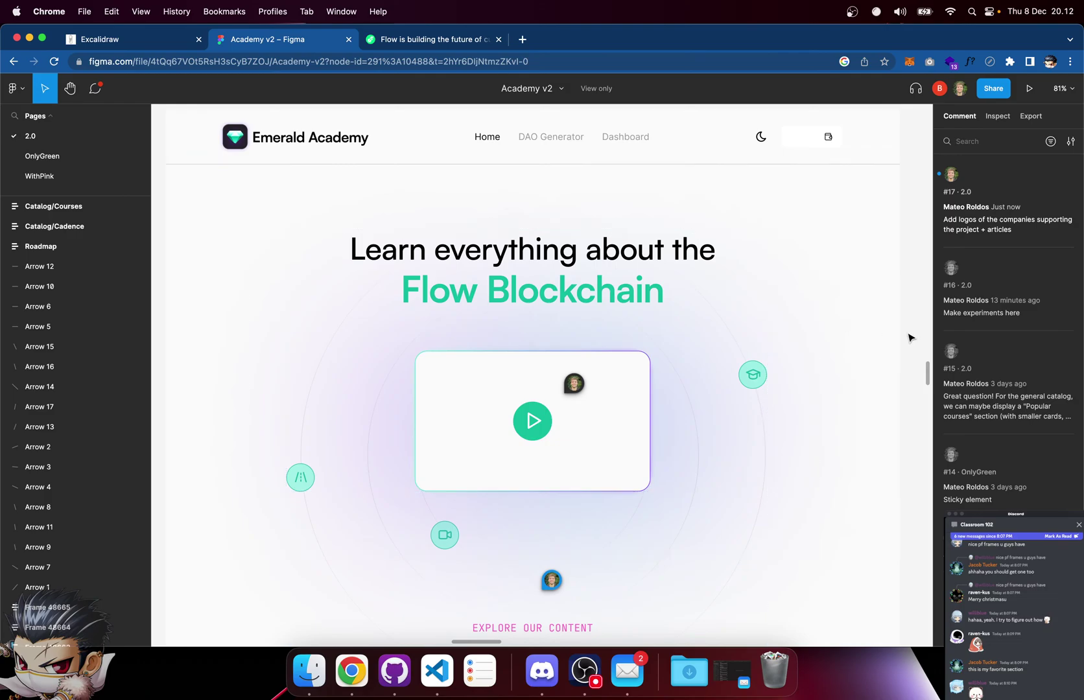
# Compare the Home design's hero with the free educational resources section and the "Join in on something big" statistics band
pyautogui.scroll(-15, 910, 338)
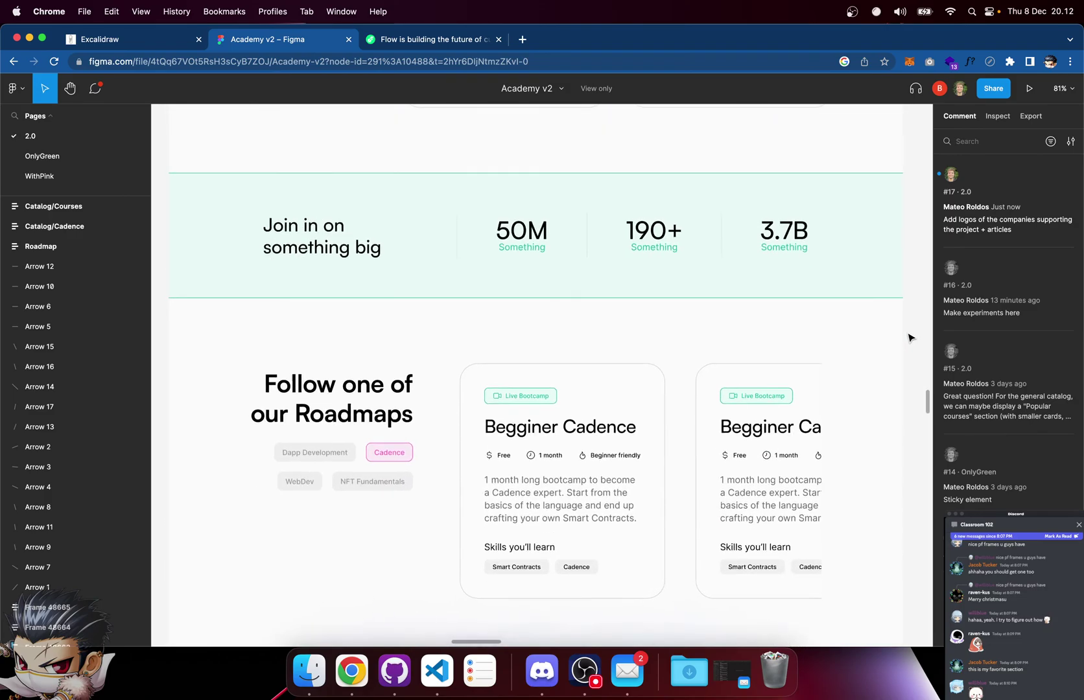
pyautogui.scroll(10, 908, 337)
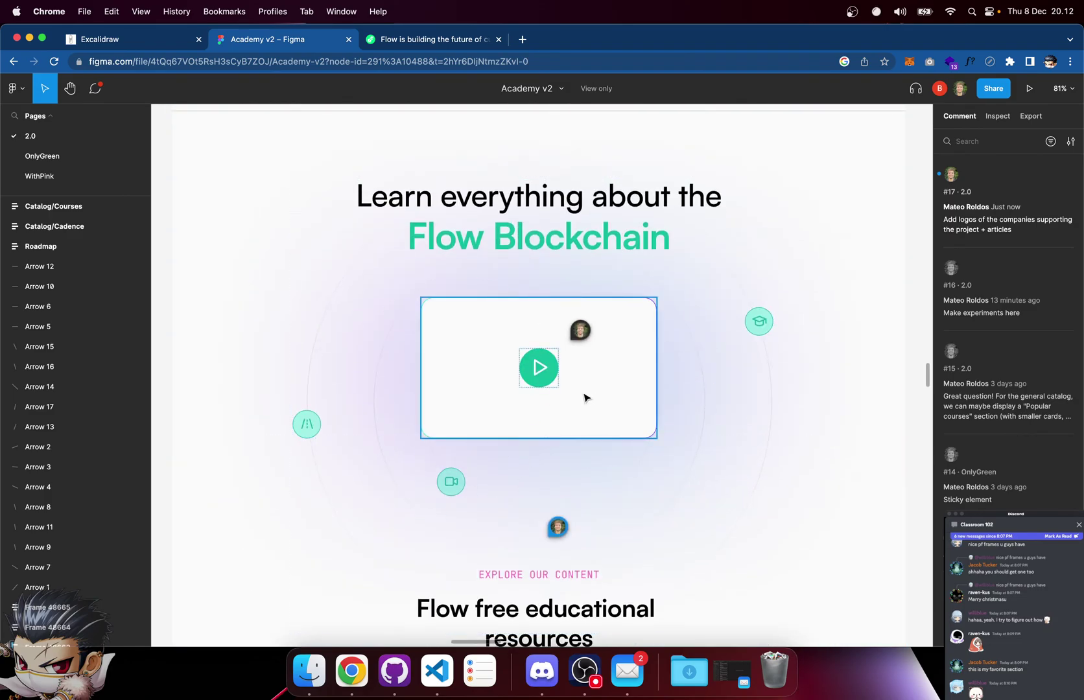
pyautogui.scroll(-12, 585, 397)
pyautogui.hscroll(-3, 585, 397)
pyautogui.scroll(-4, 586, 397)
pyautogui.scroll(2, 586, 397)
pyautogui.hscroll(2, 586, 396)
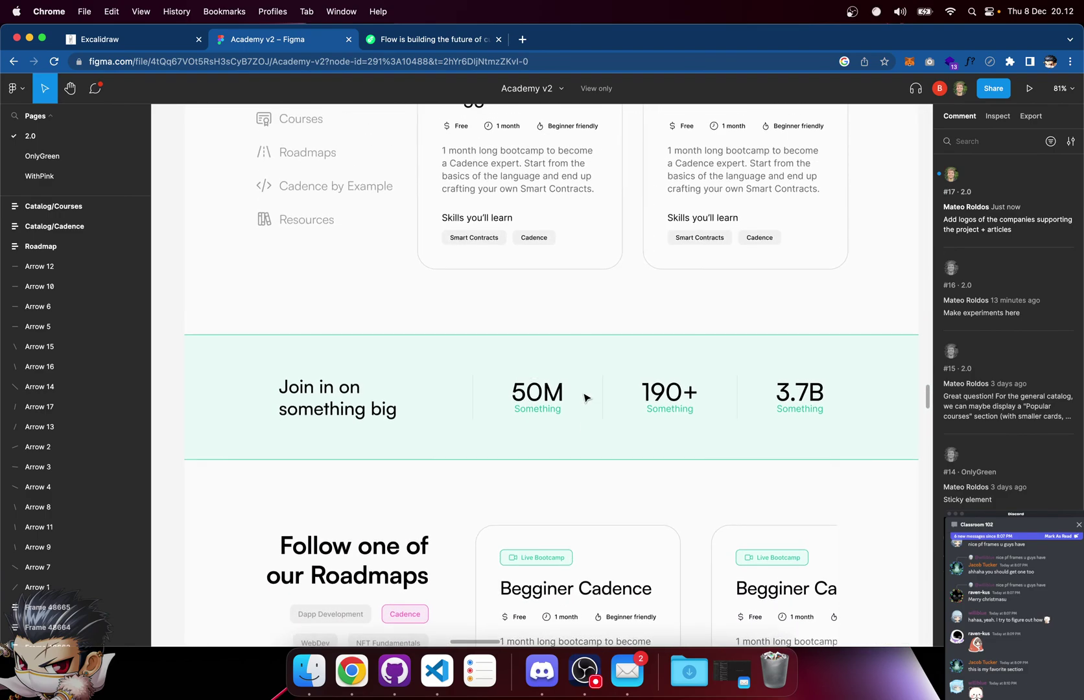
pyautogui.scroll(2, 586, 397)
pyautogui.hscroll(1, 585, 397)
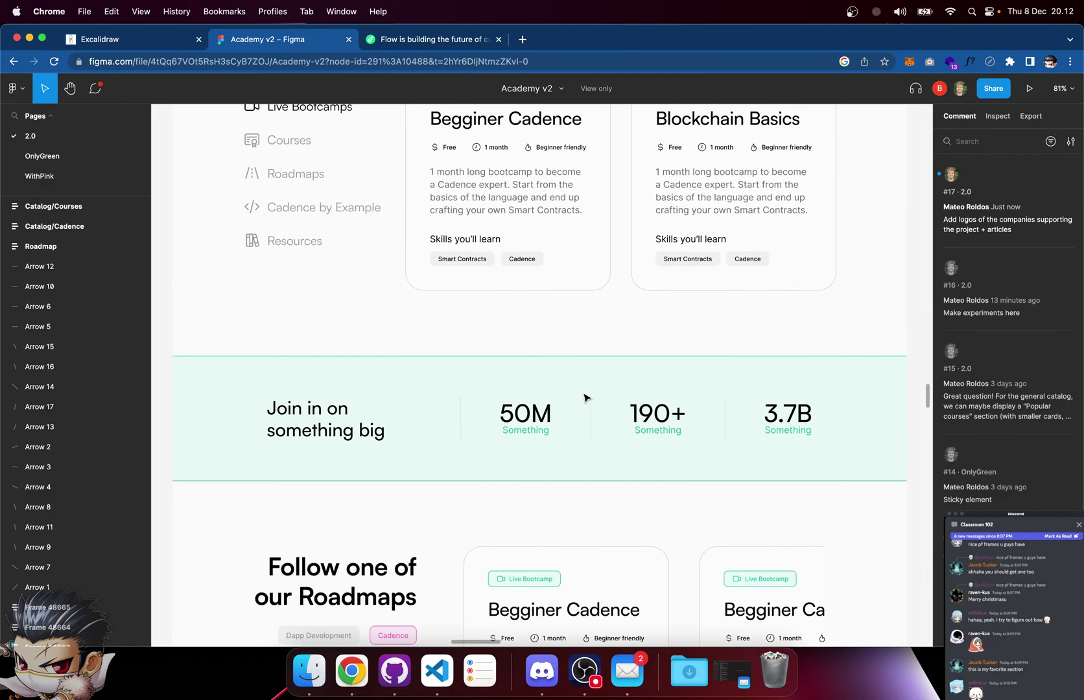
pyautogui.scroll(15, 585, 398)
pyautogui.hscroll(1, 585, 398)
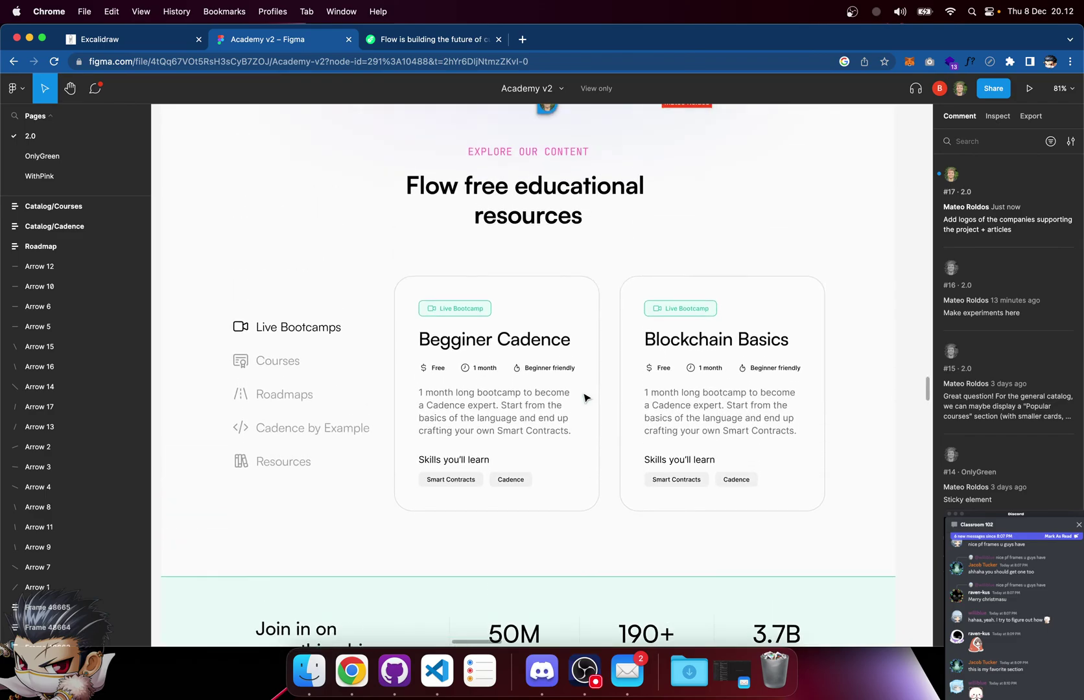
pyautogui.scroll(-1, 585, 397)
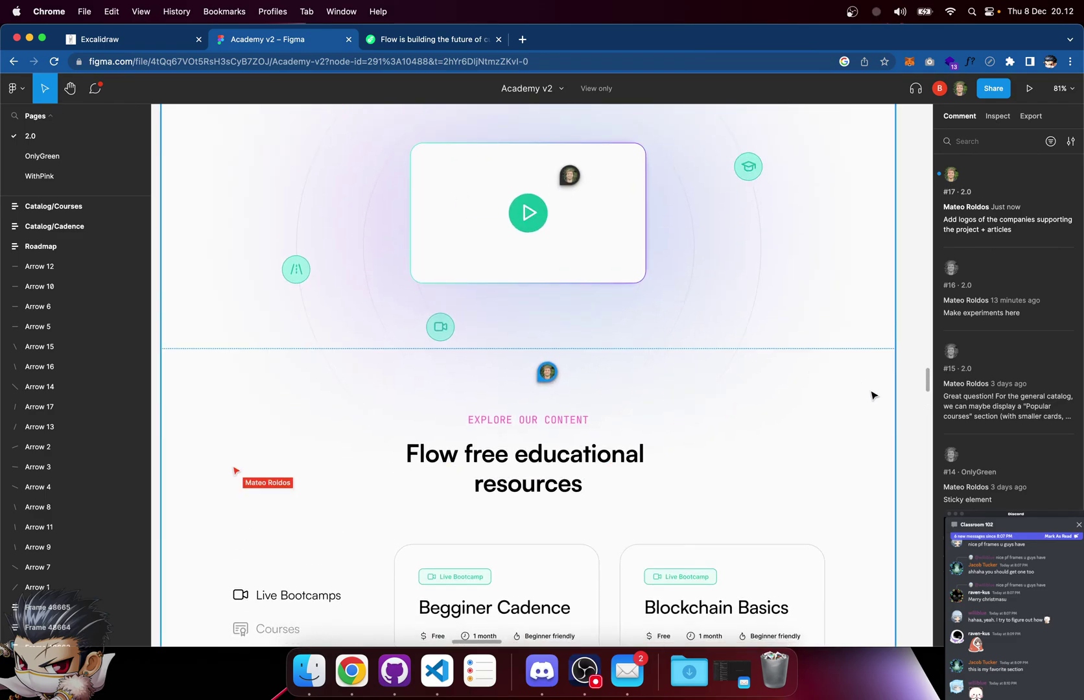
# Examine the Home design from the Live Bootcamps resource cards through the statistics band to the "Follow one of our Roadmaps" section
pyautogui.scroll(-15, 861, 404)
pyautogui.scroll(8, 842, 431)
pyautogui.hscroll(2, 843, 431)
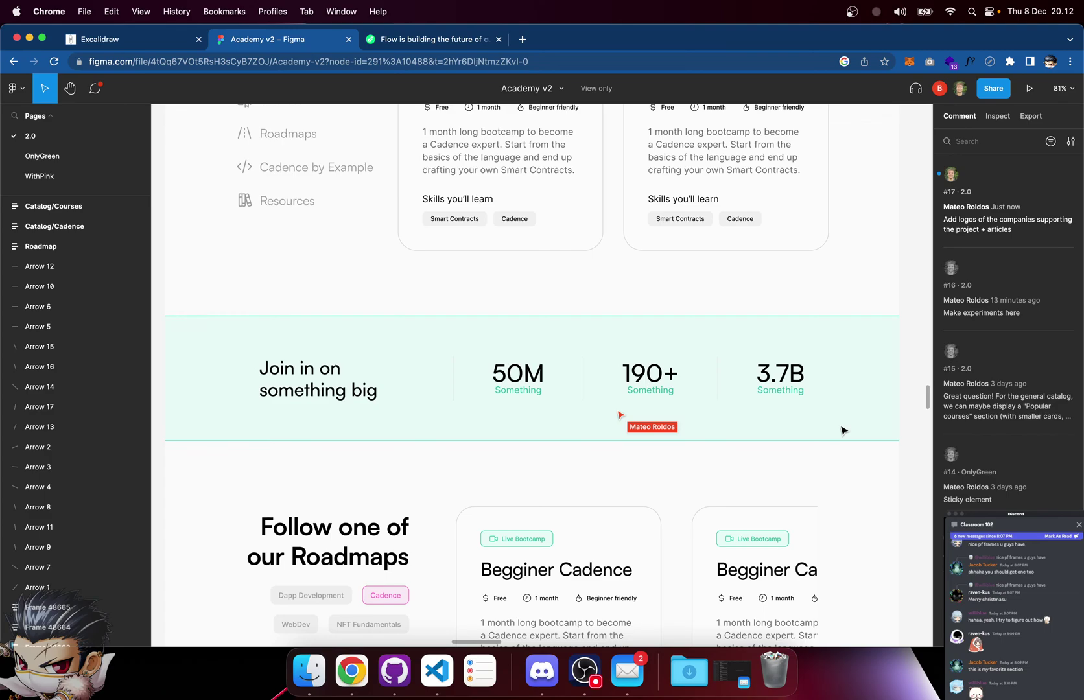
pyautogui.scroll(5, 842, 430)
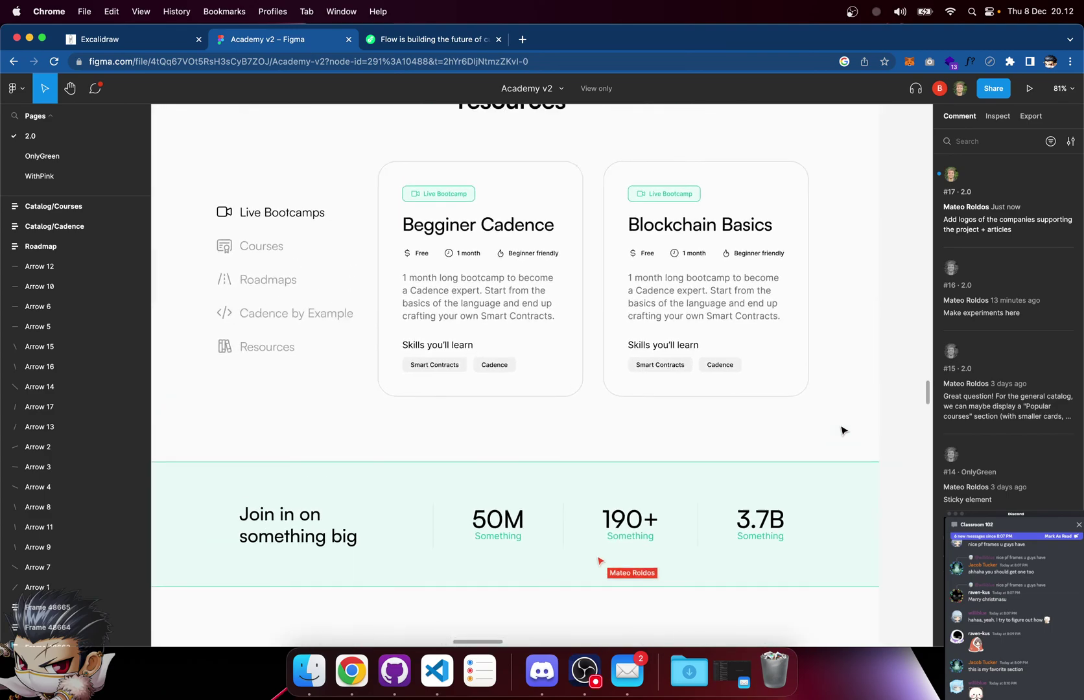
pyautogui.scroll(-2, 842, 431)
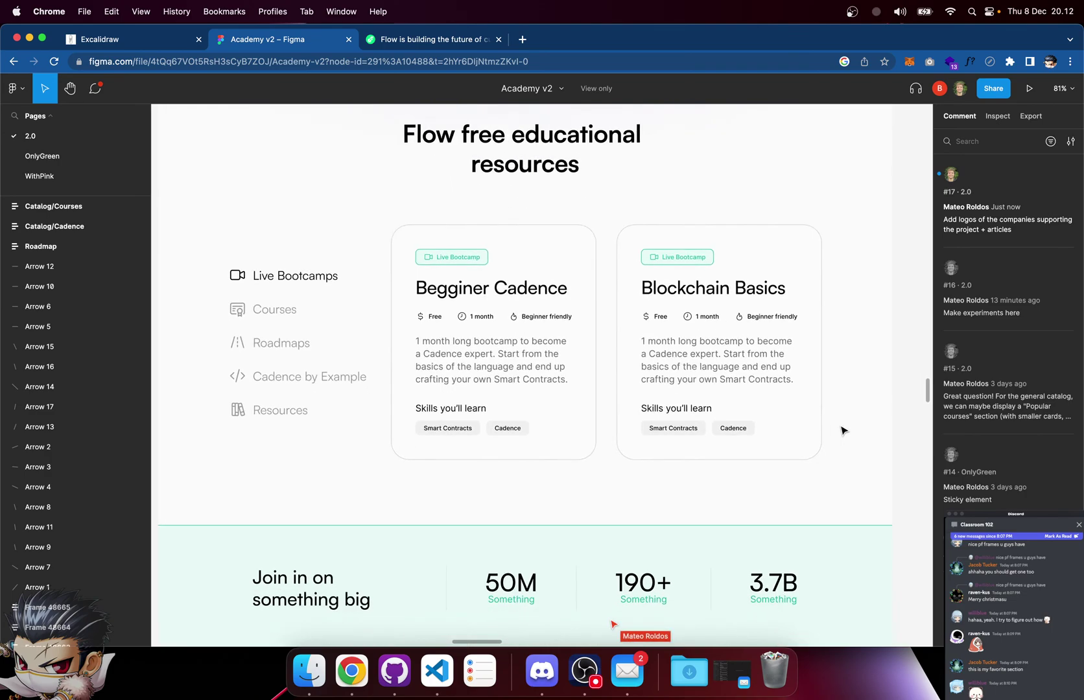
pyautogui.scroll(-1, 842, 431)
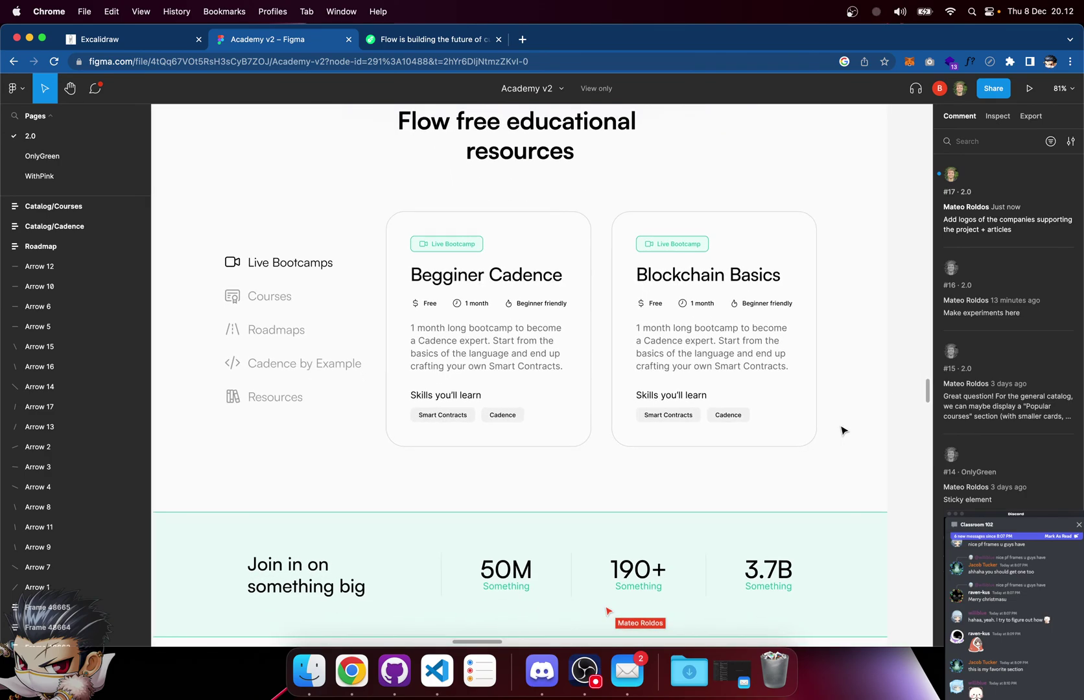
pyautogui.scroll(-5, 842, 431)
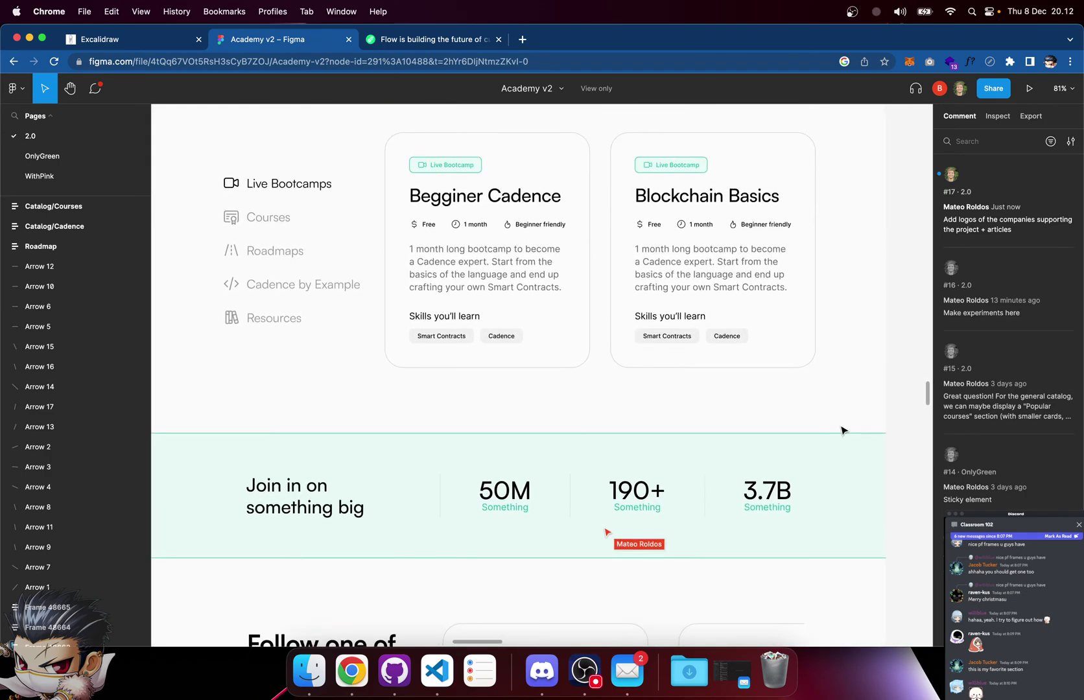
pyautogui.scroll(-12, 842, 431)
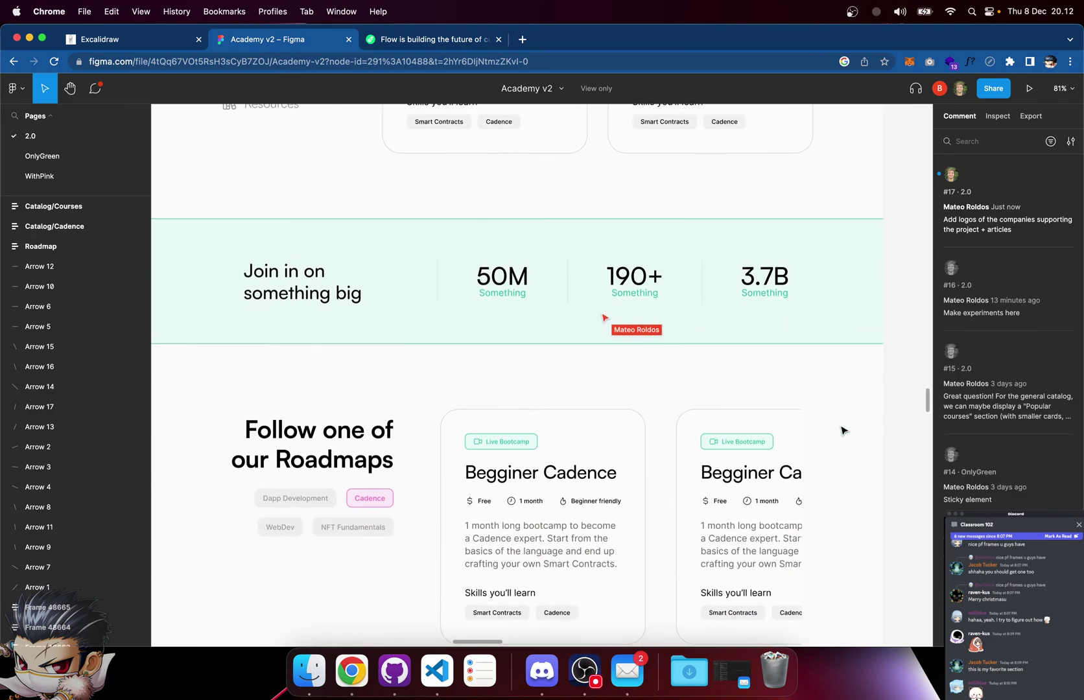
pyautogui.scroll(-8, 842, 431)
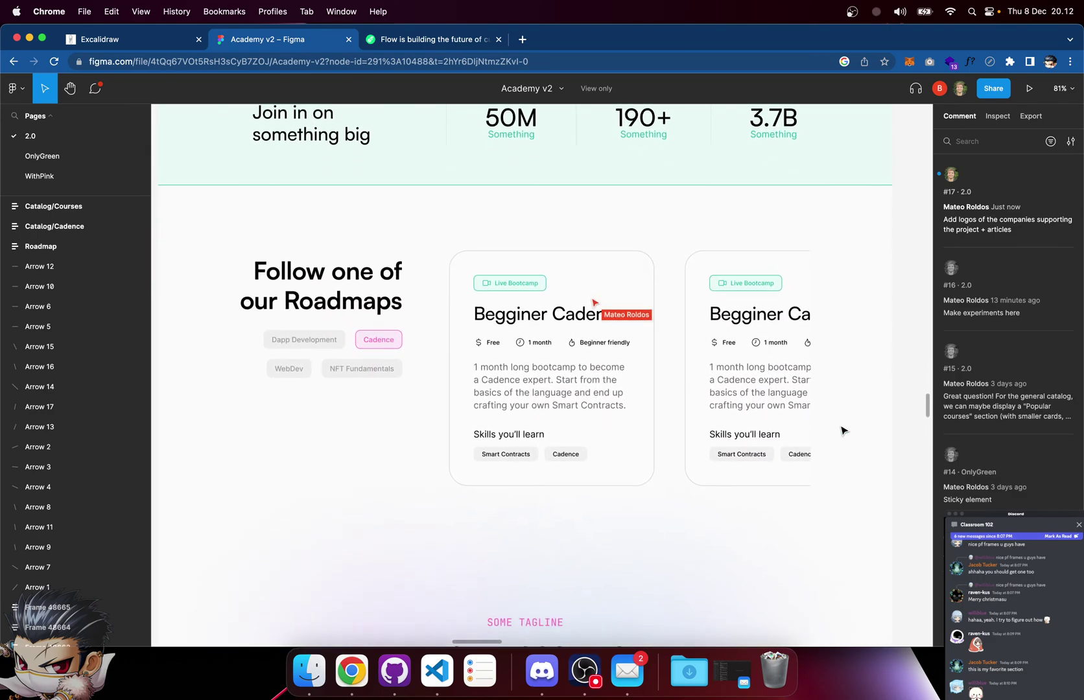
pyautogui.scroll(-2, 842, 430)
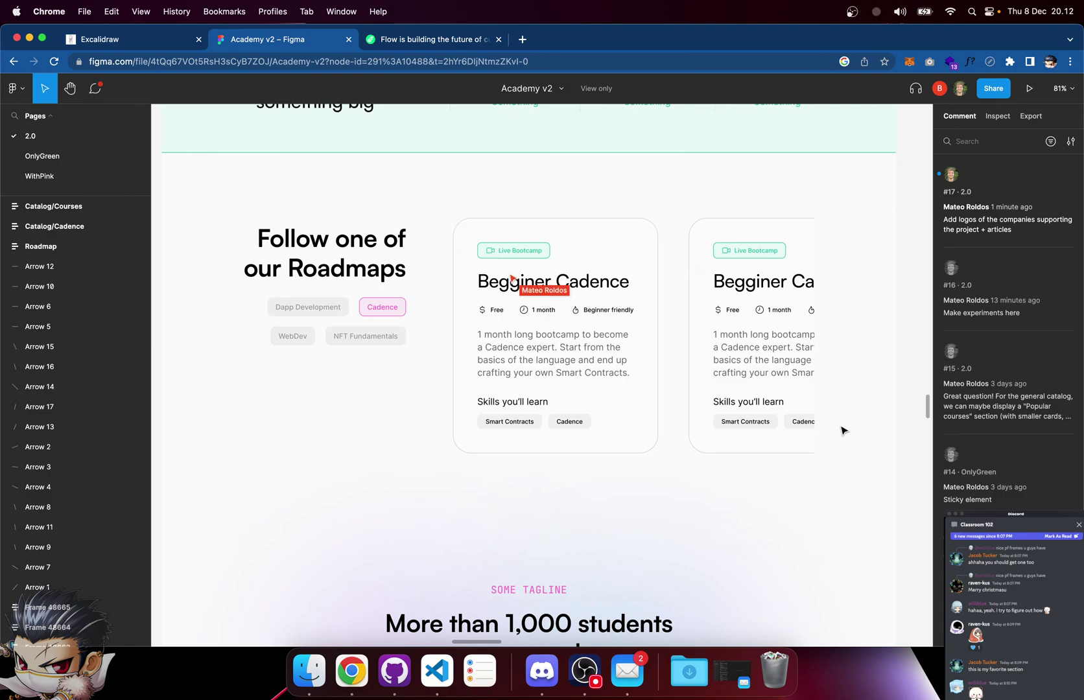
# Read the new comments pinned on the Roadmaps heading and tags, and compare that section with the free educational resources cards
pyautogui.scroll(2, 842, 431)
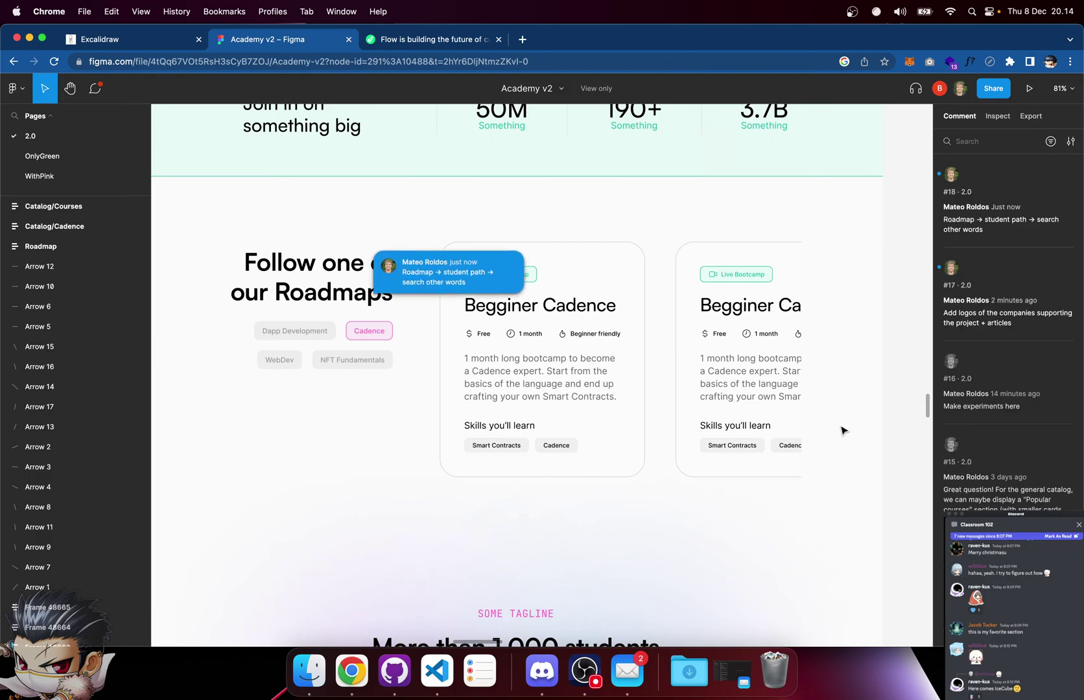
pyautogui.scroll(10, 841, 430)
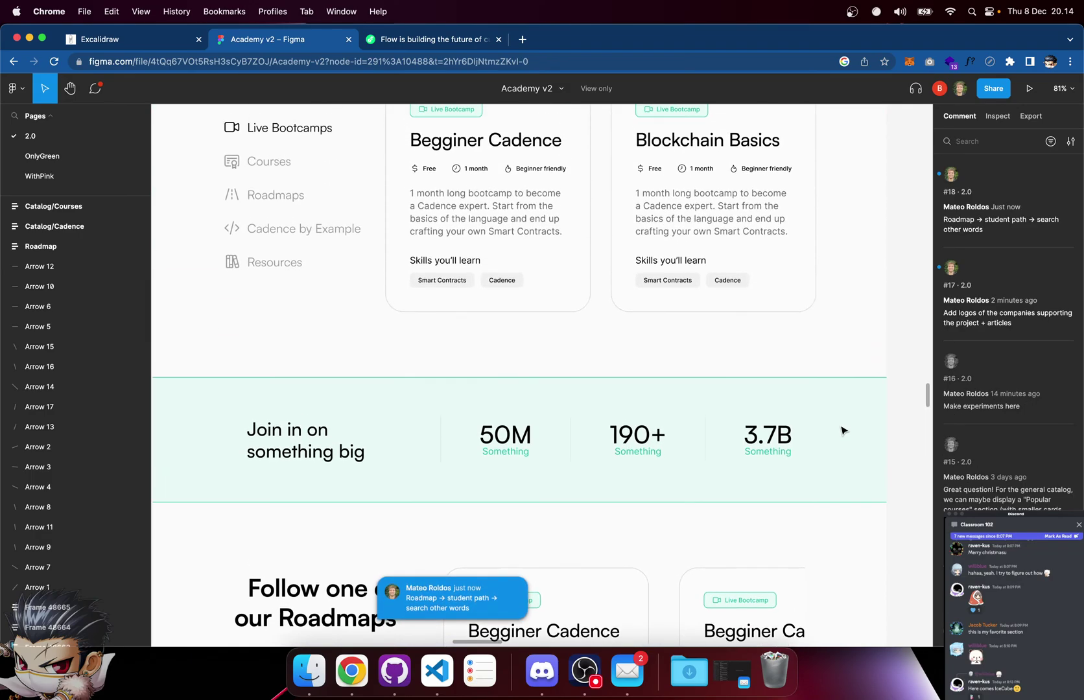
pyautogui.scroll(-15, 841, 430)
pyautogui.scroll(-10, 841, 430)
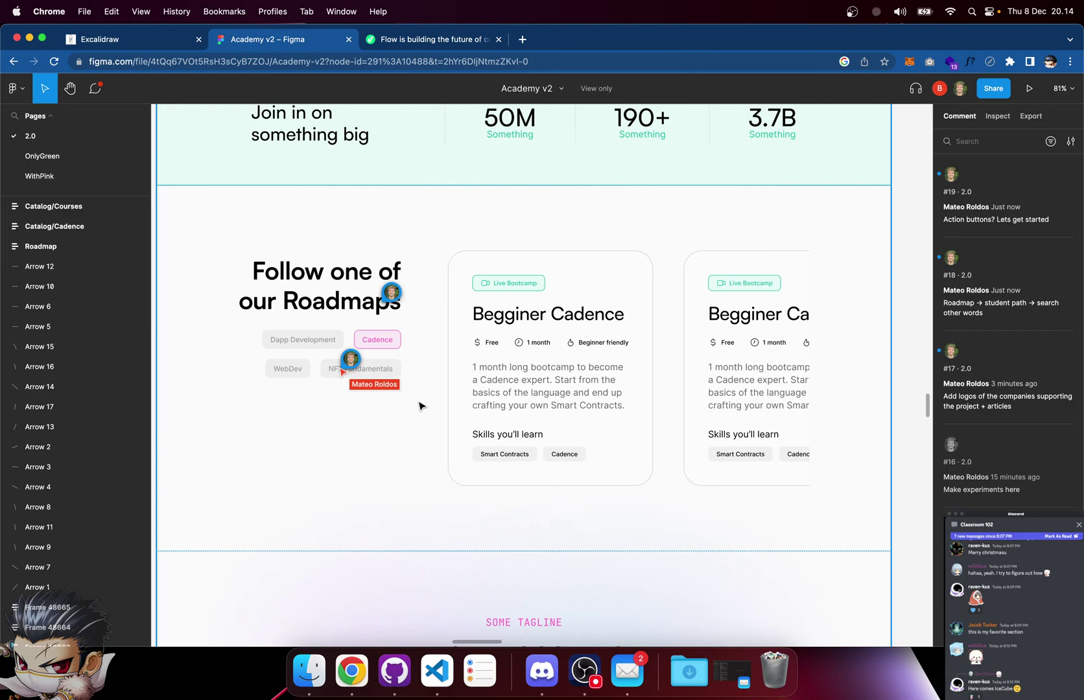
pyautogui.scroll(10, 442, 410)
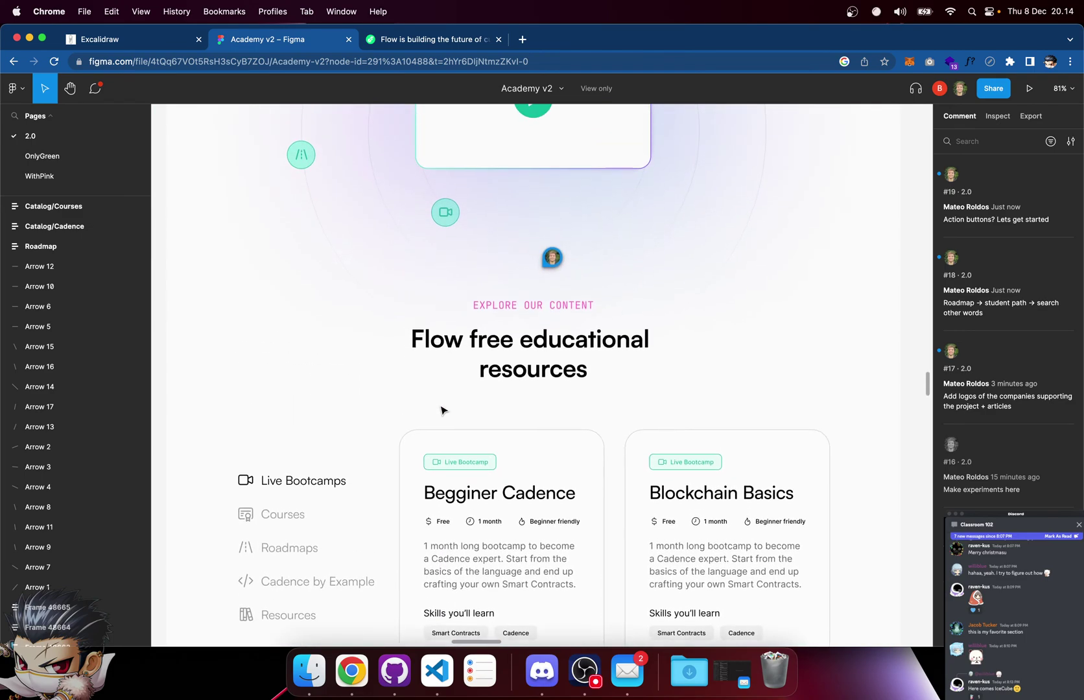
pyautogui.scroll(2, 443, 410)
pyautogui.scroll(-10, 443, 410)
pyautogui.scroll(5, 442, 410)
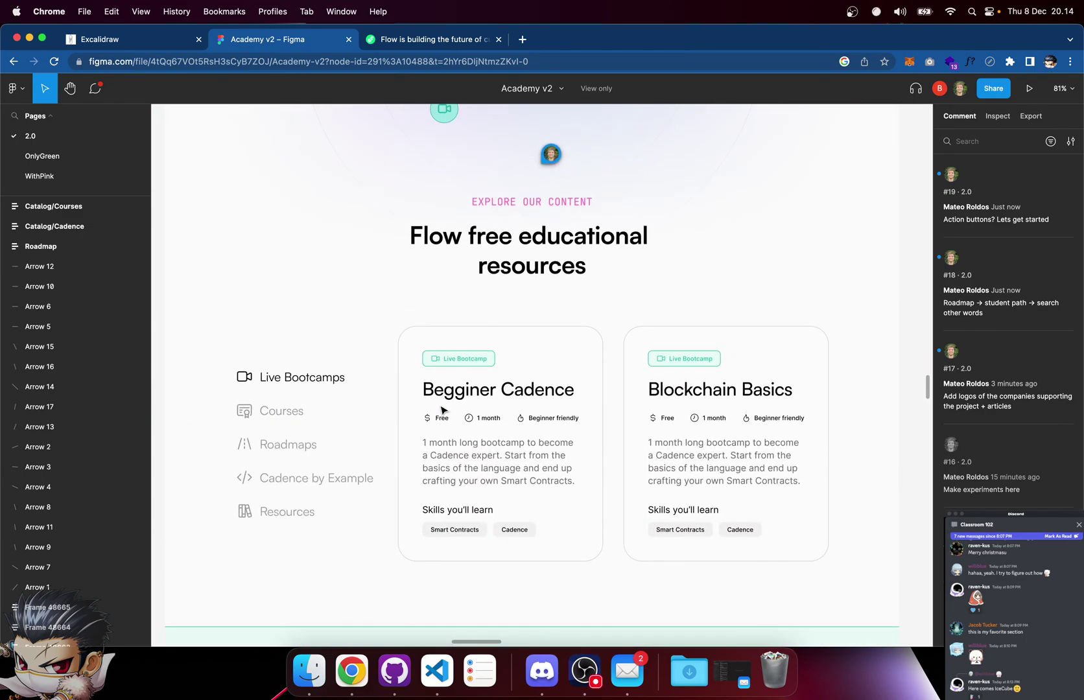
pyautogui.scroll(-3, 462, 450)
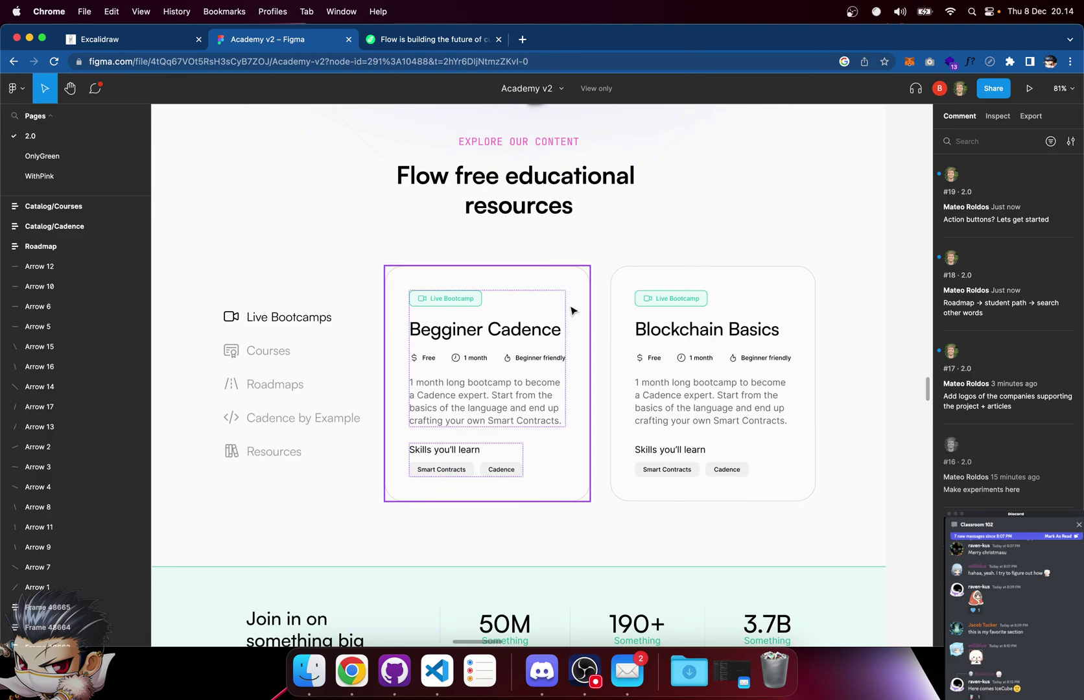
# Inspect the "More than 1,000 students recommend us" testimonials section and the part of the page down to the footer
pyautogui.scroll(-10, 571, 311)
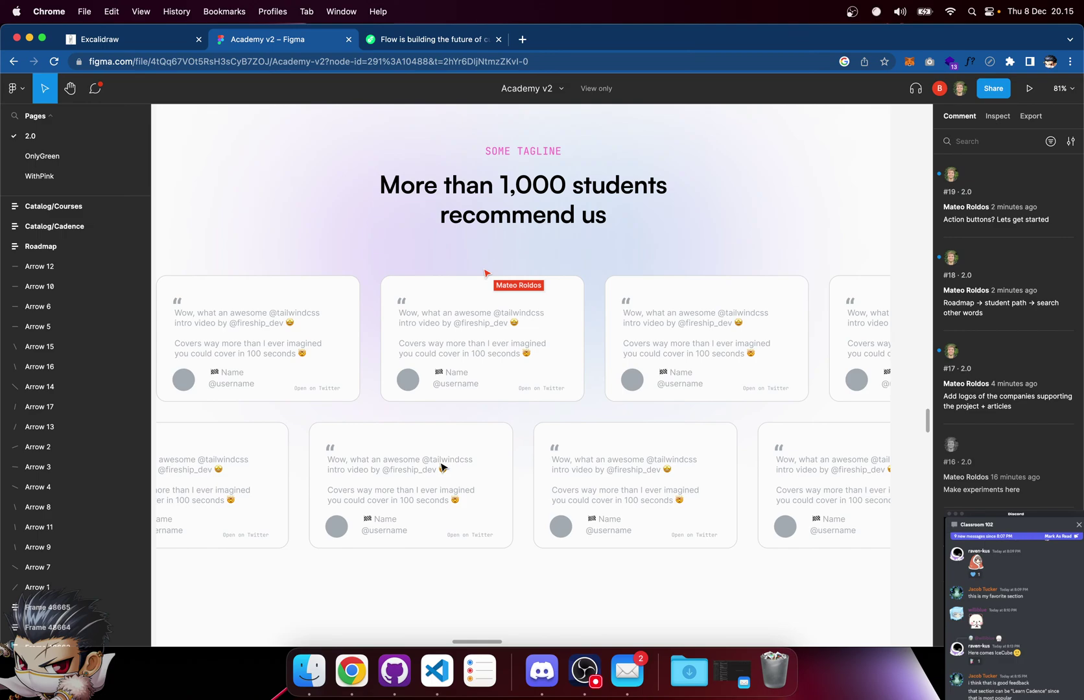
pyautogui.scroll(-5, 441, 467)
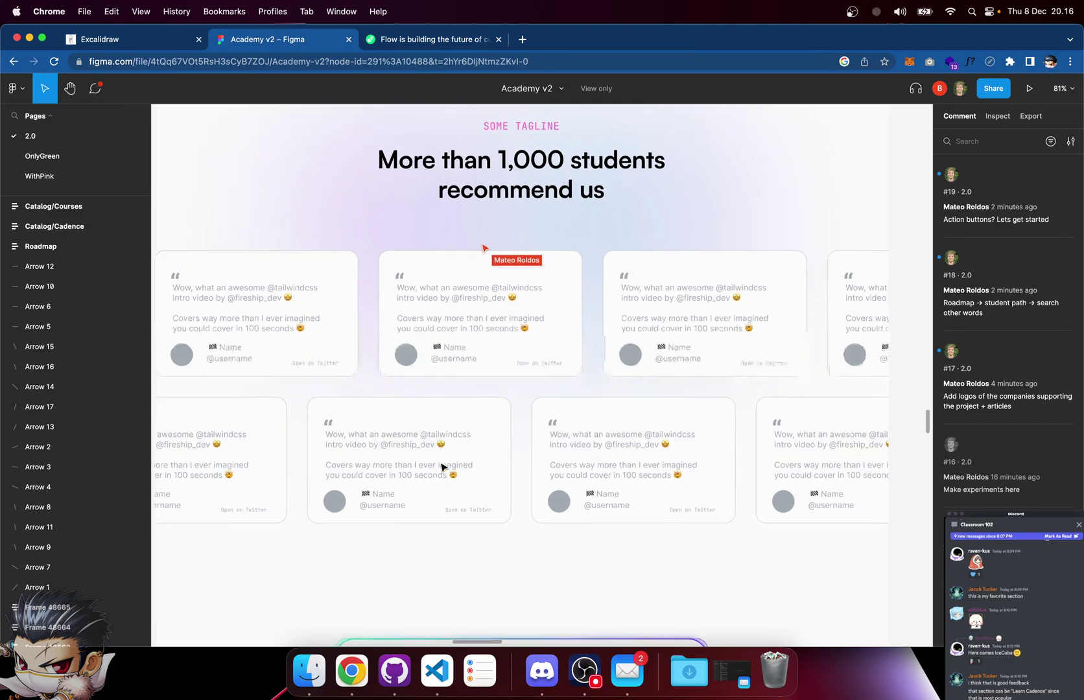
pyautogui.scroll(3, 441, 467)
pyautogui.scroll(4, 441, 467)
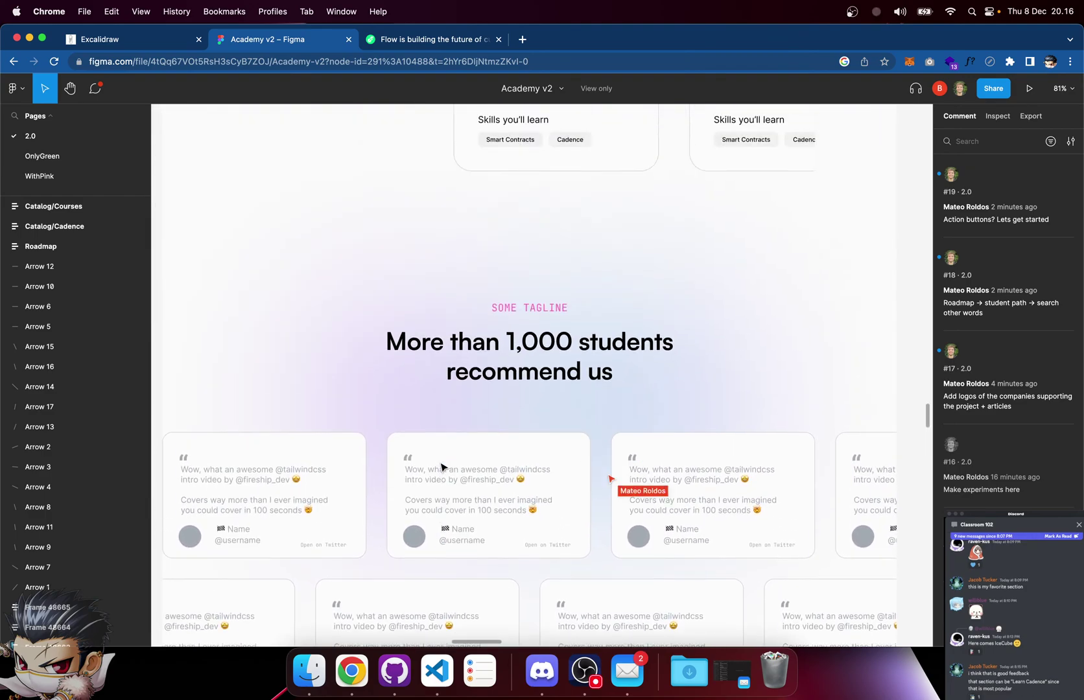
pyautogui.scroll(-7, 441, 467)
pyautogui.scroll(-5, 443, 467)
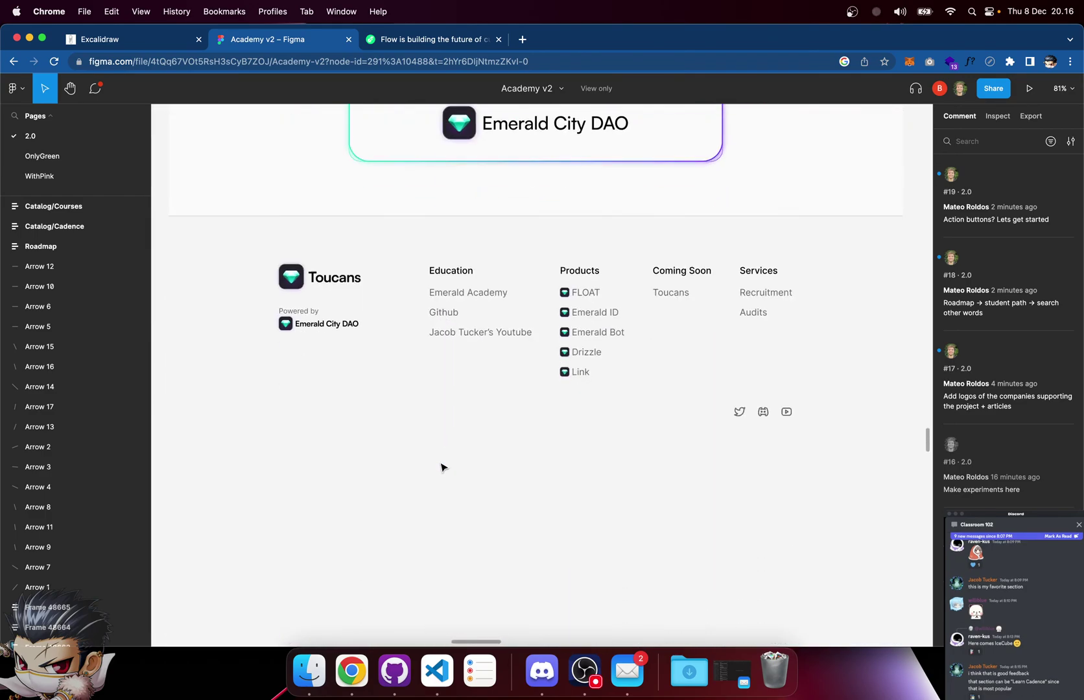
# Examine the "Powered by Emerald City DAO" banner and its spacing below the two rows of testimonial cards
pyautogui.scroll(5, 443, 467)
pyautogui.scroll(-1, 443, 467)
pyautogui.scroll(5, 441, 467)
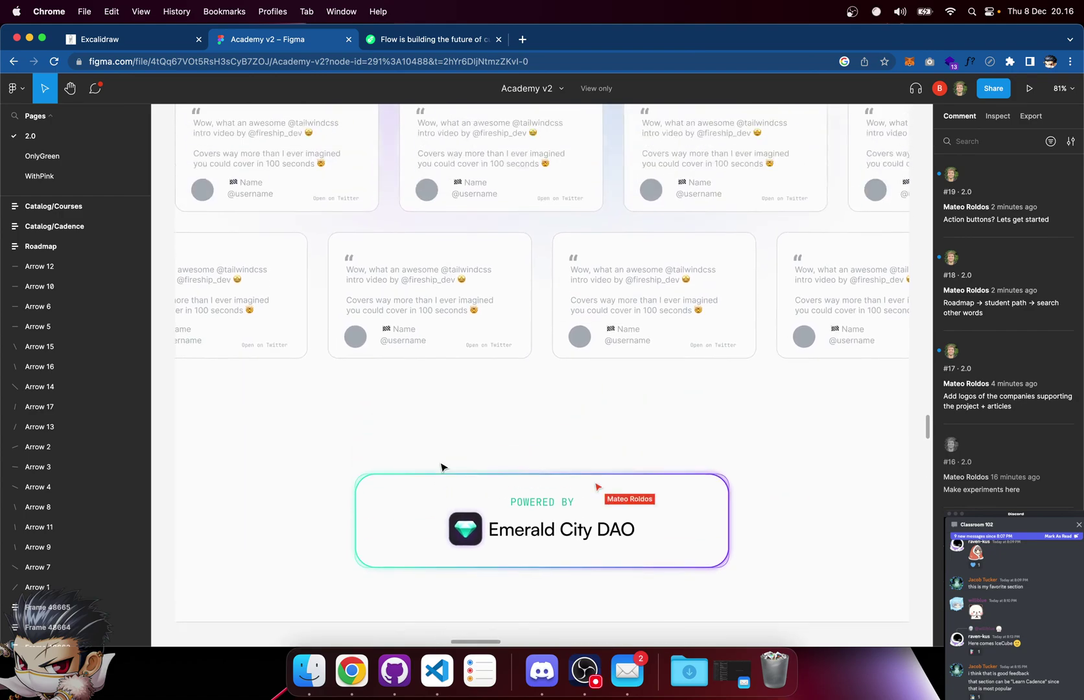
pyautogui.scroll(-2, 441, 467)
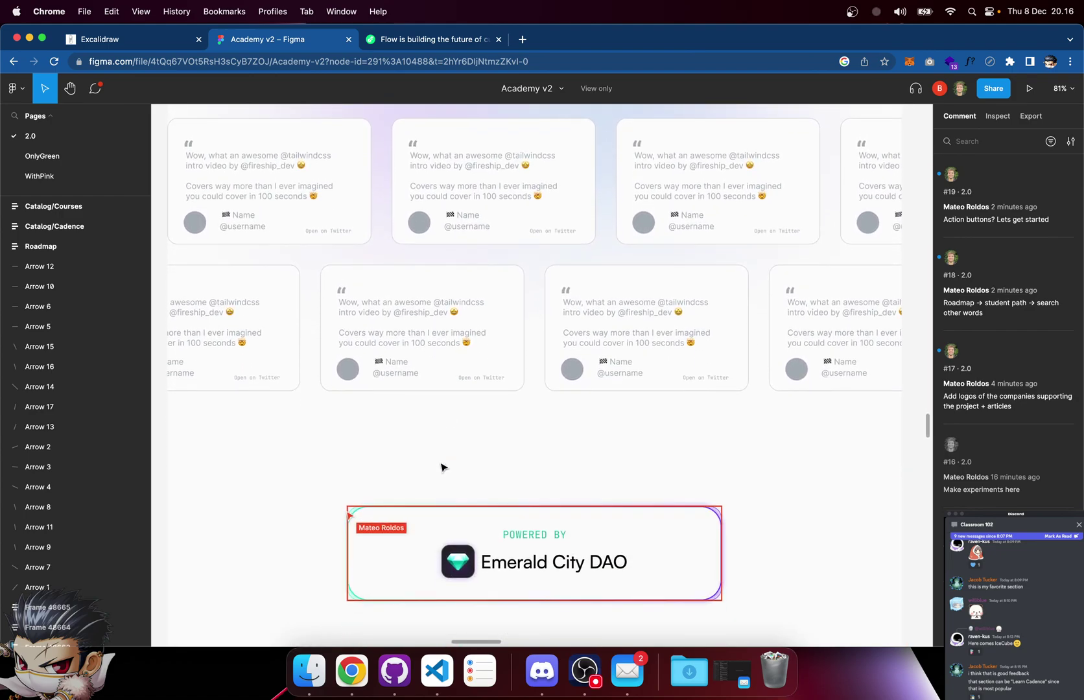
pyautogui.scroll(-4, 441, 467)
pyautogui.scroll(2, 441, 467)
pyautogui.scroll(2, 441, 467)
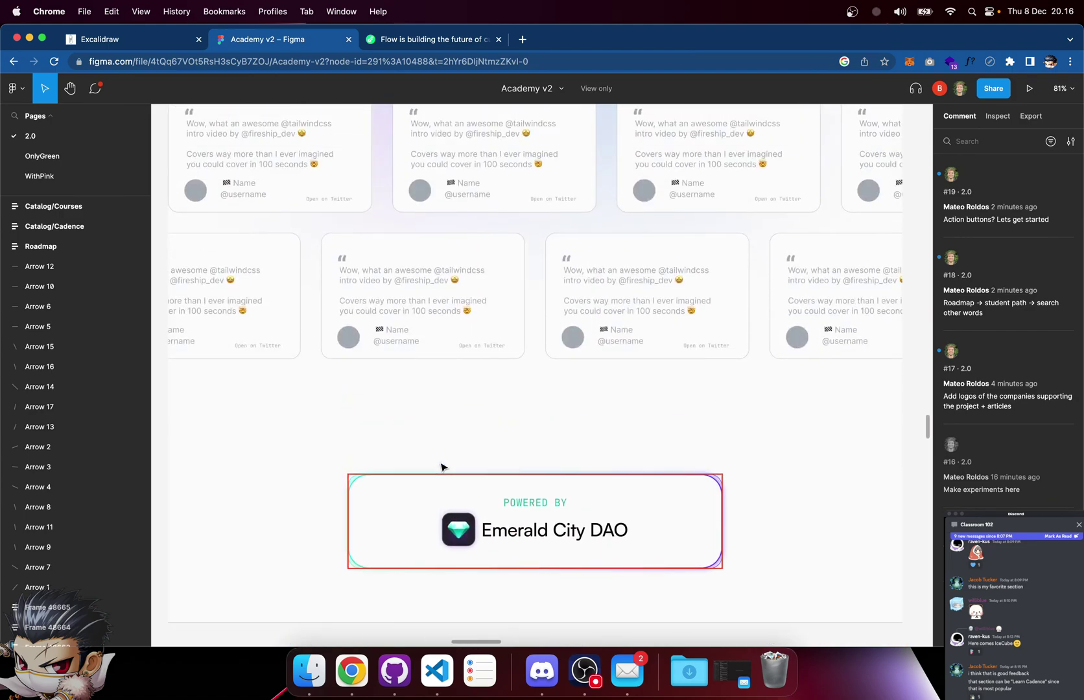
pyautogui.scroll(-1, 441, 467)
pyautogui.scroll(3, 441, 467)
pyautogui.scroll(-2, 441, 467)
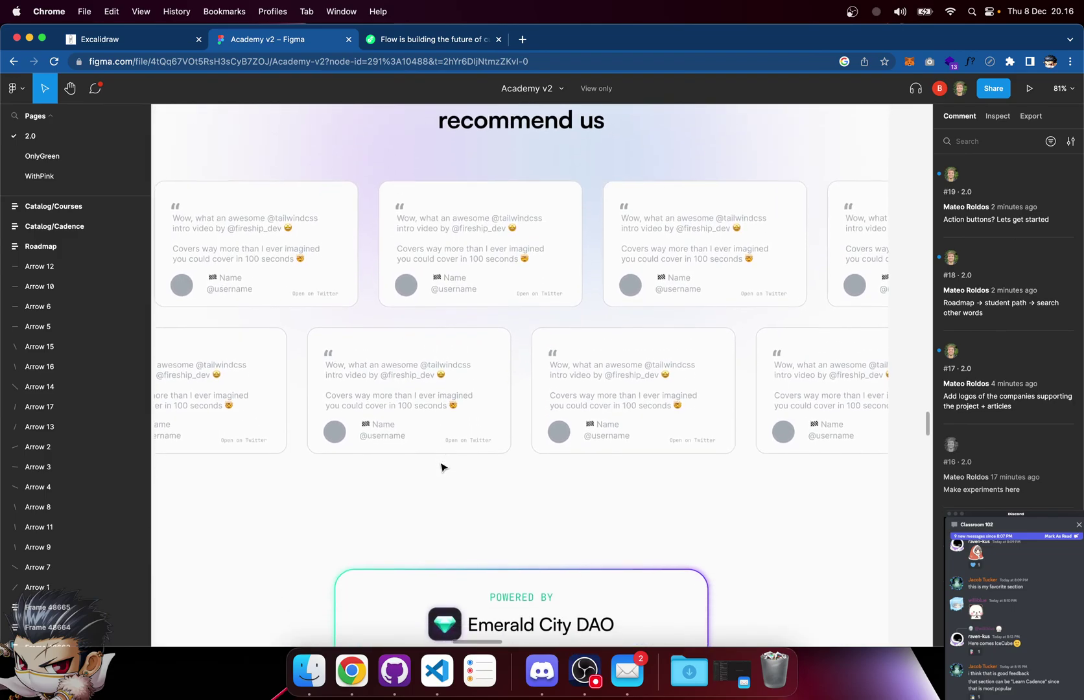
# Compare the "Explore our content" resources section with the student testimonials section for heading and tagline style
pyautogui.scroll(8, 441, 467)
pyautogui.scroll(8, 441, 467)
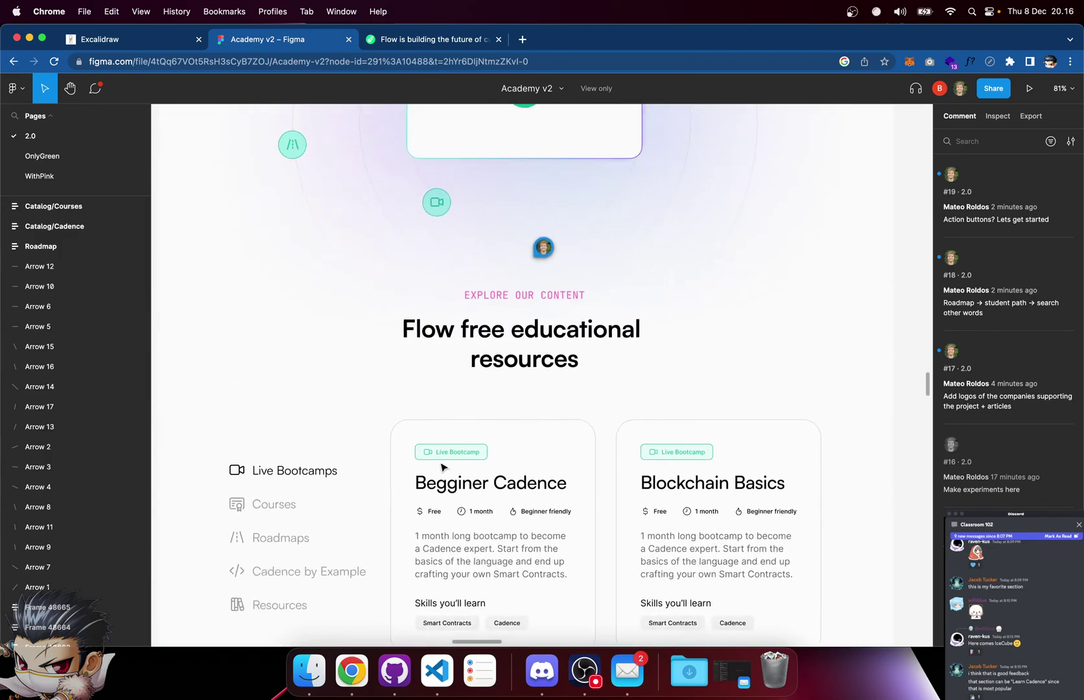
pyautogui.scroll(-10, 441, 467)
pyautogui.scroll(-10, 441, 467)
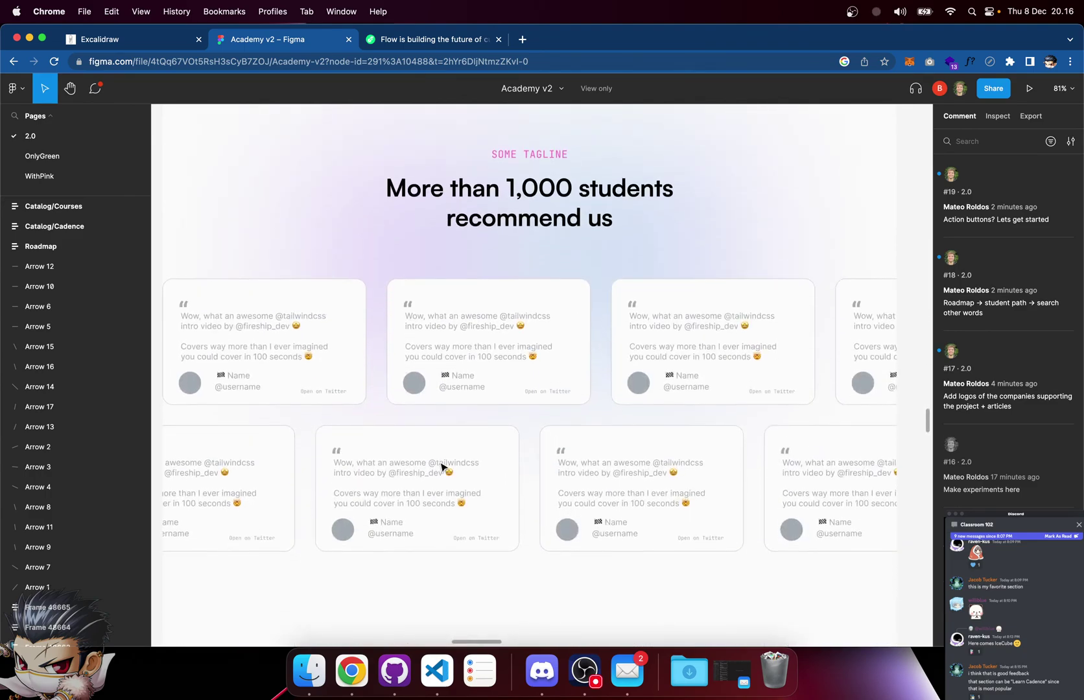
# Check the footer's logo, link columns and social icons below the Emerald City DAO banner, and view the neighbouring Cadence by Example frames
pyautogui.scroll(1, 441, 467)
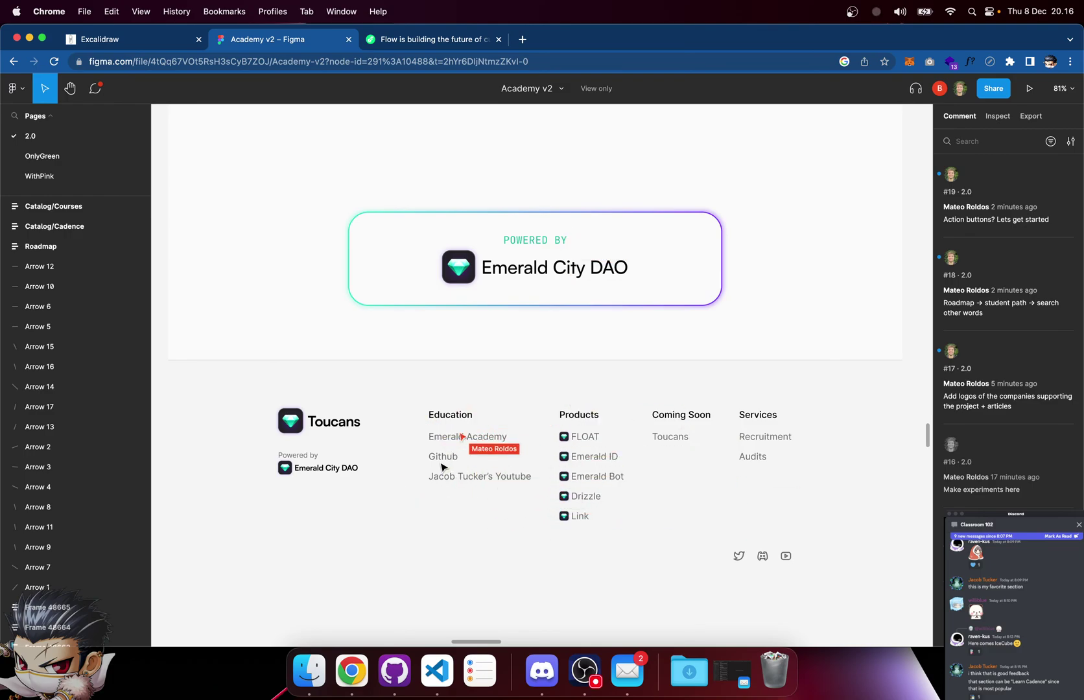
pyautogui.scroll(2, 442, 466)
pyautogui.scroll(5, 442, 466)
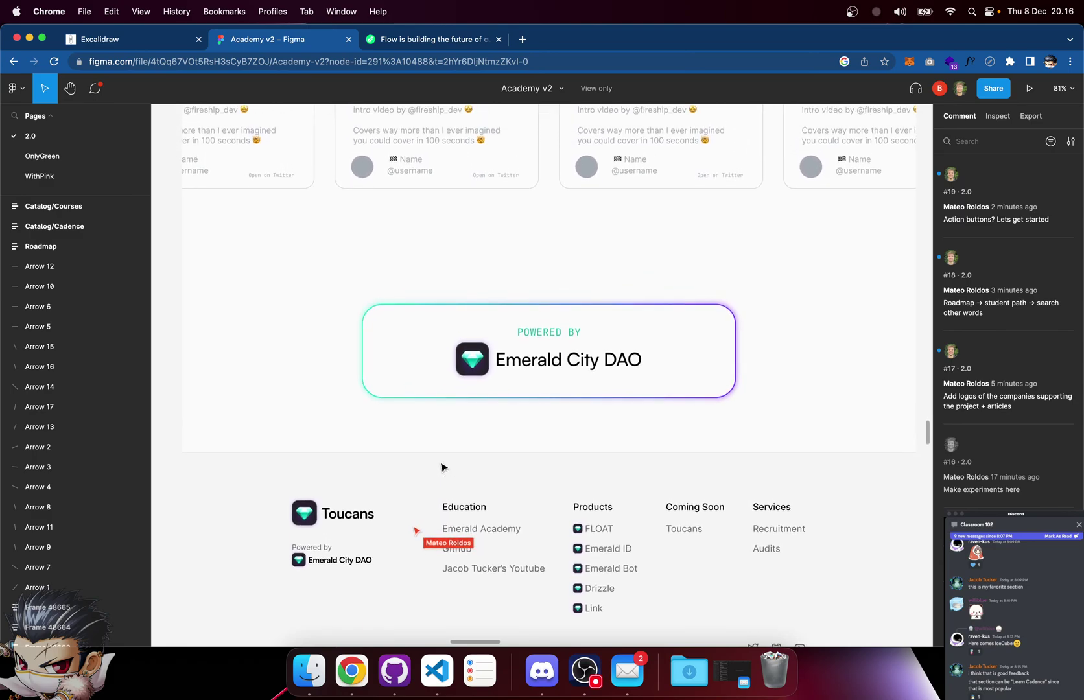
pyautogui.scroll(-3, 441, 467)
pyautogui.scroll(5, 441, 467)
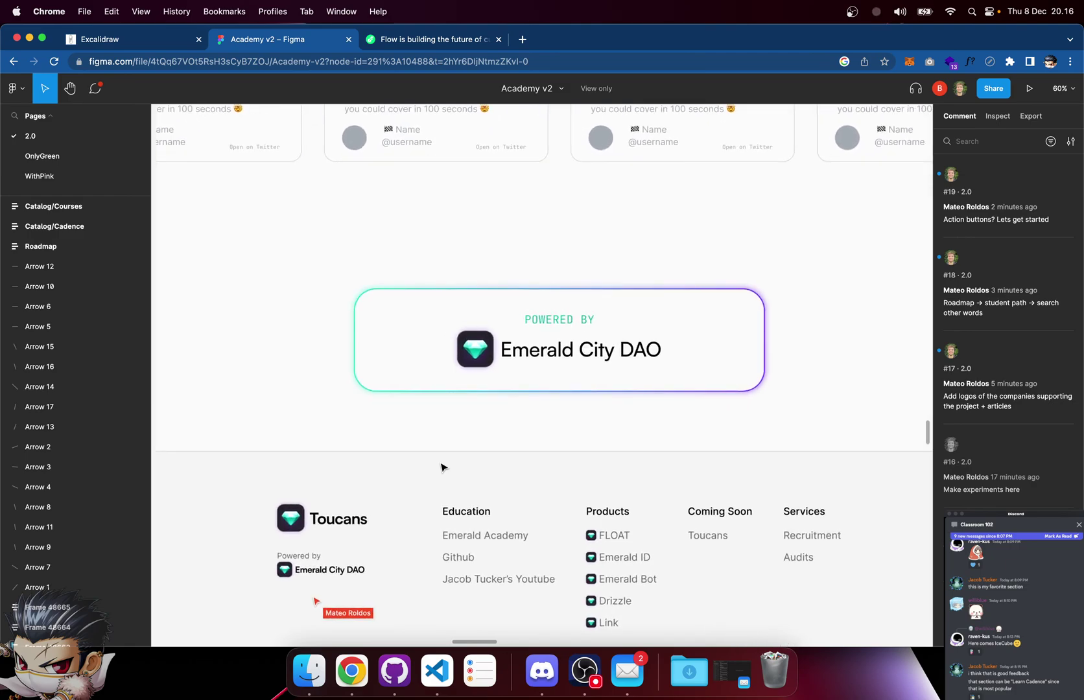
pyautogui.scroll(-8, 441, 467)
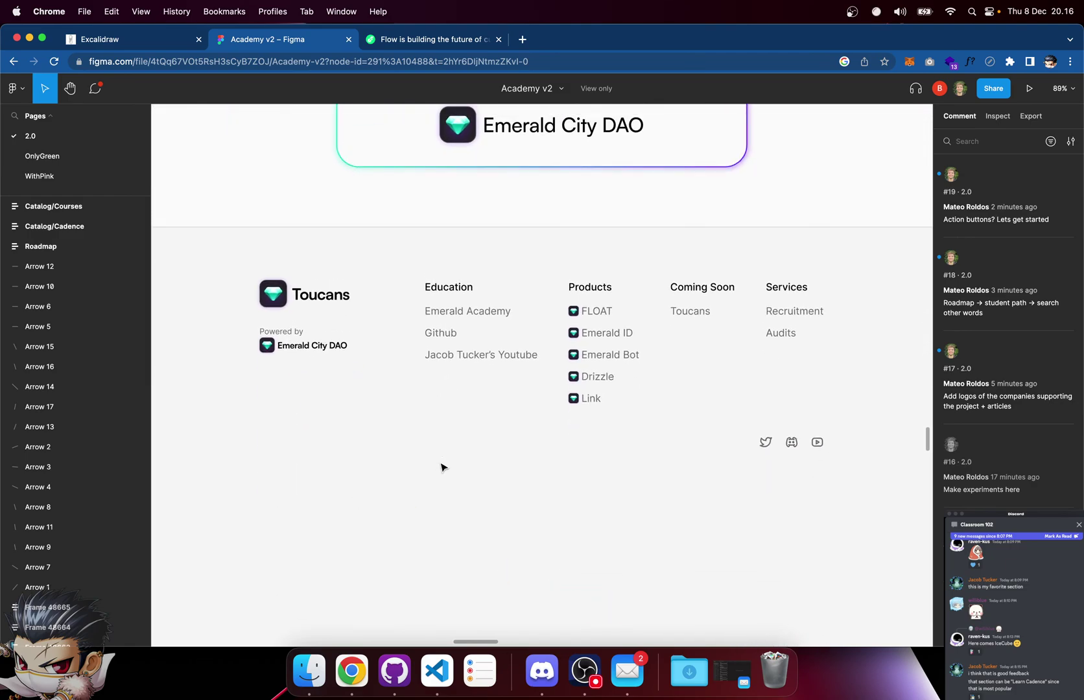
pyautogui.scroll(-10, 441, 467)
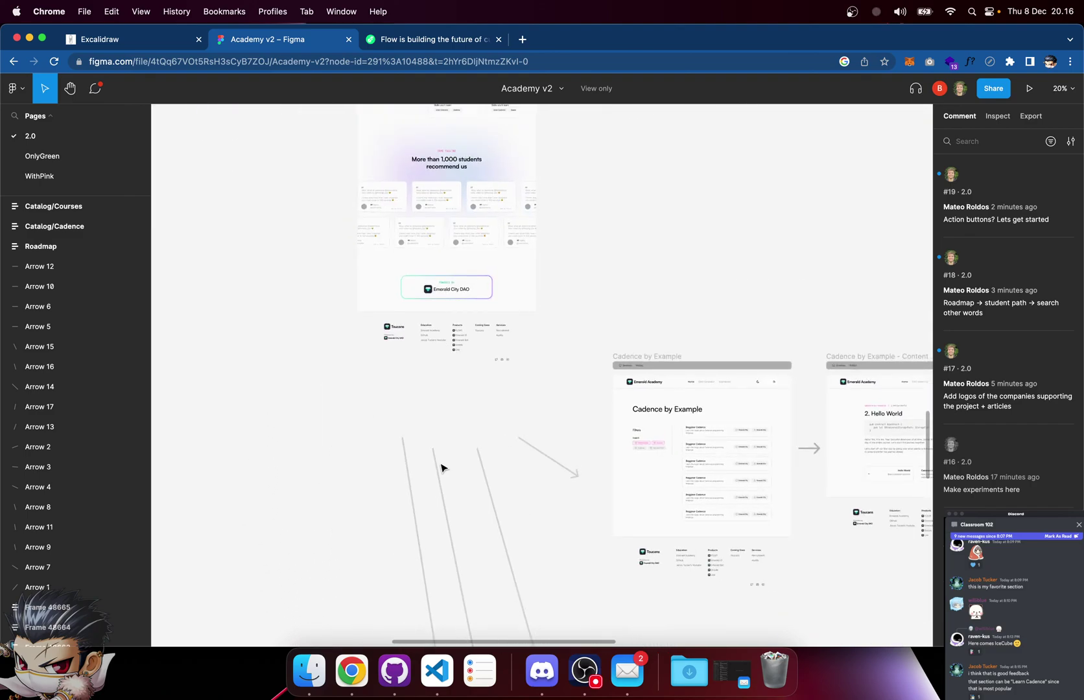
# Survey the frames below the Home design and examine the Hello World template page with its readme and Clone Contract panel
pyautogui.scroll(-8, 441, 467)
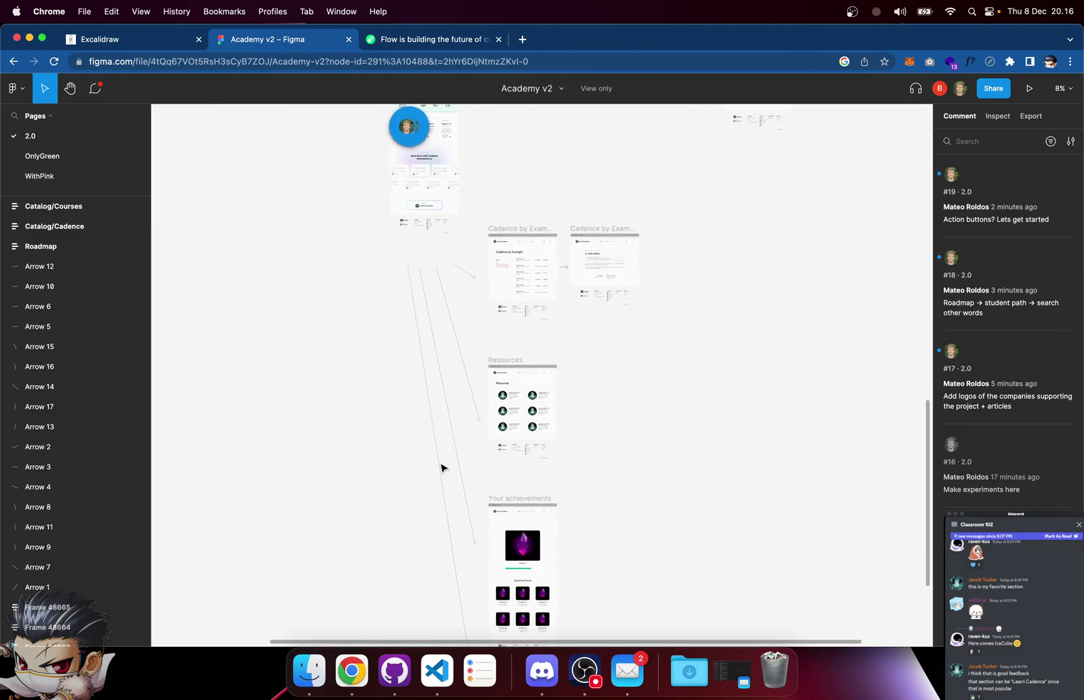
pyautogui.scroll(-3, 489, 443)
pyautogui.scroll(-5, 490, 443)
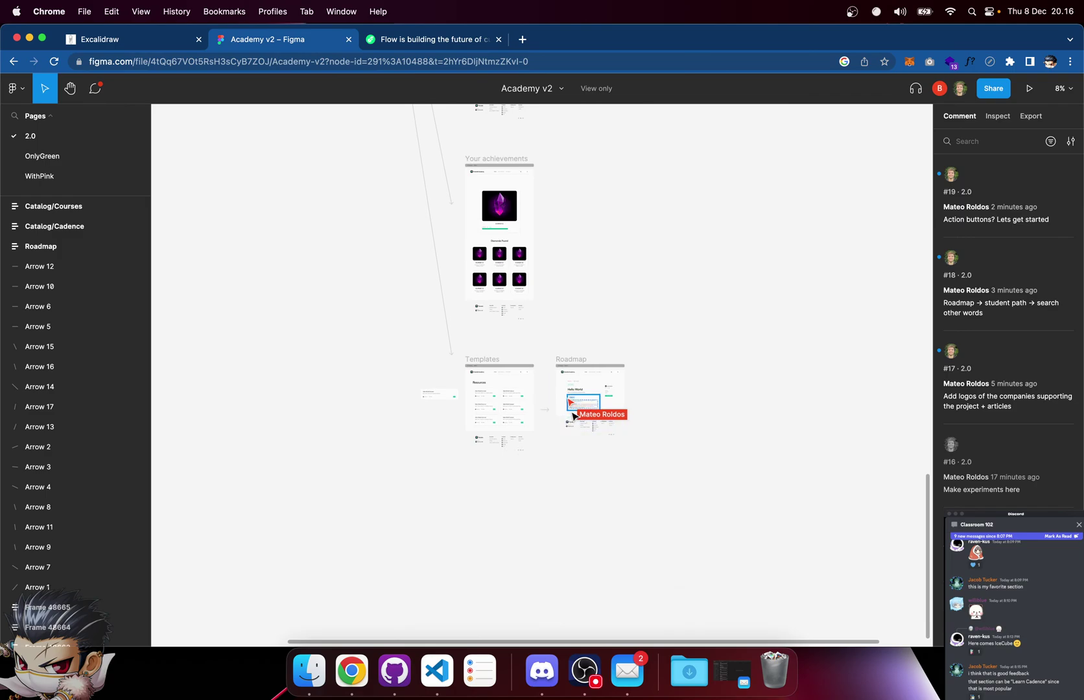
pyautogui.scroll(4, 572, 412)
pyautogui.scroll(6, 573, 416)
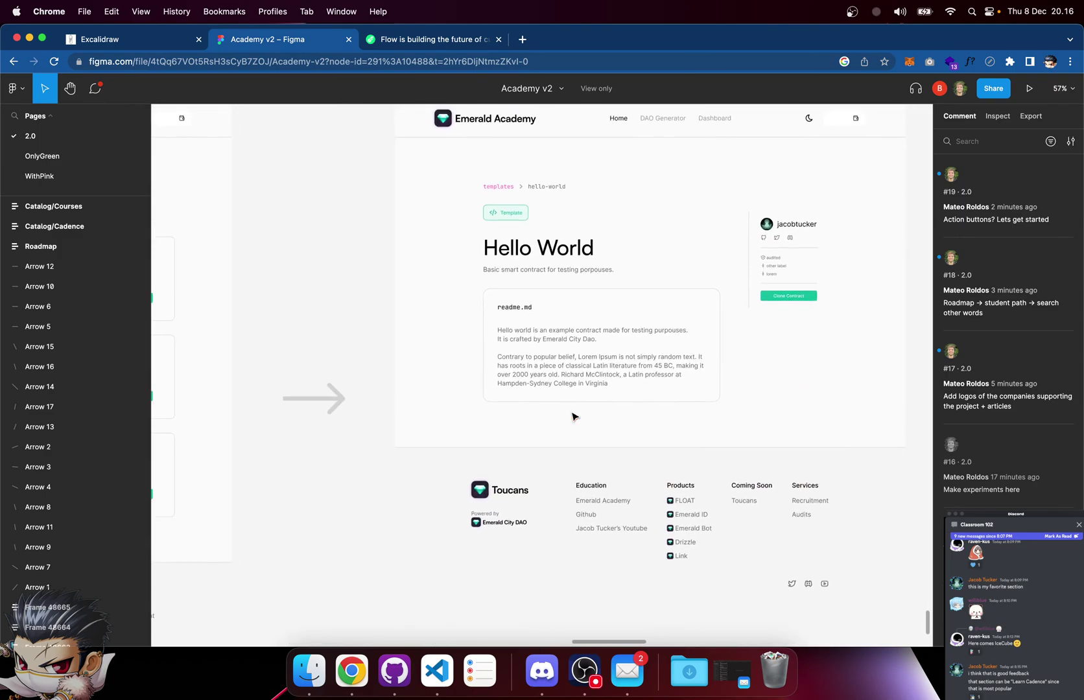
pyautogui.scroll(-6, 573, 416)
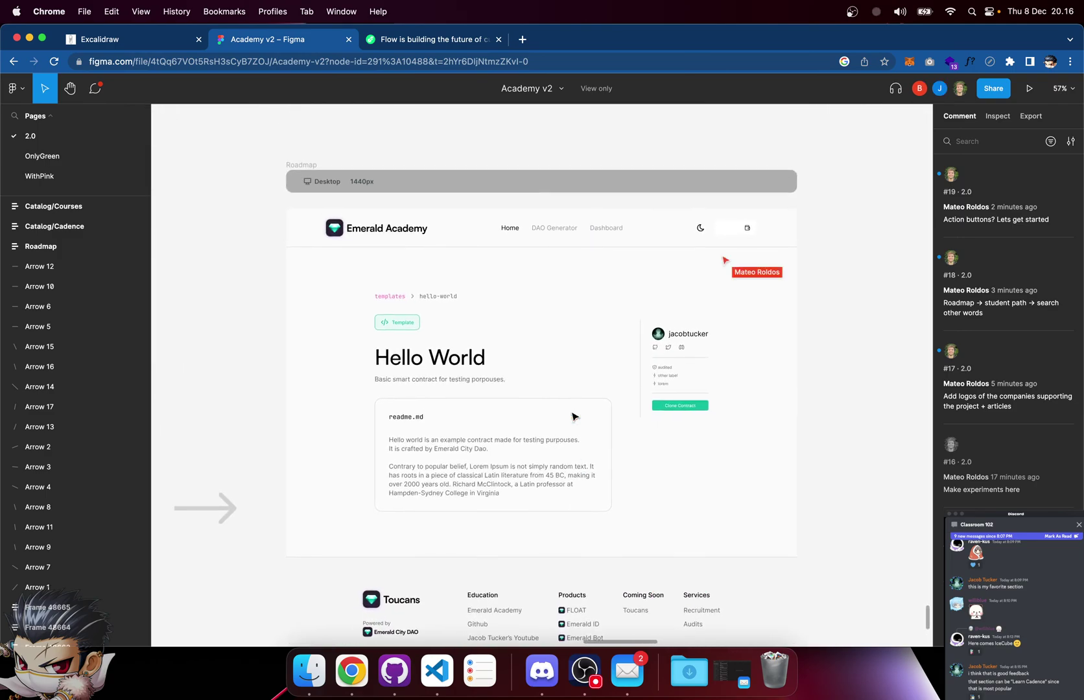
# Leave the template page, pass the Resources and Your achievements frames, and view the Cadence Wizard Roadmap page
pyautogui.scroll(8, 573, 417)
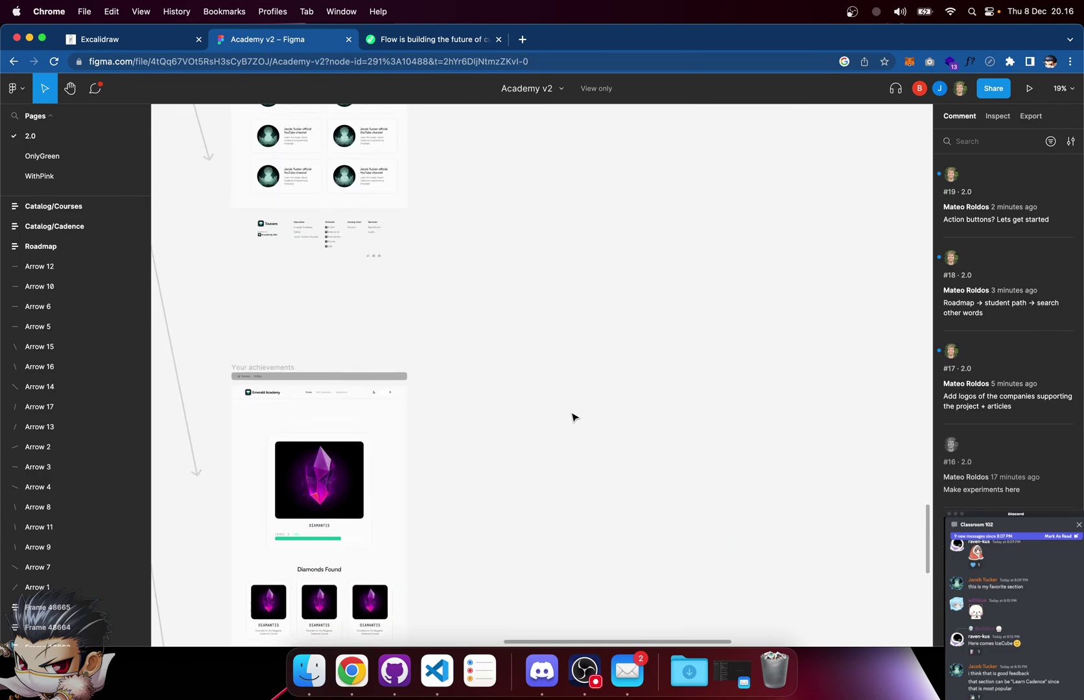
pyautogui.hscroll(6, 573, 417)
pyautogui.hscroll(-5, 573, 417)
pyautogui.scroll(3, 574, 328)
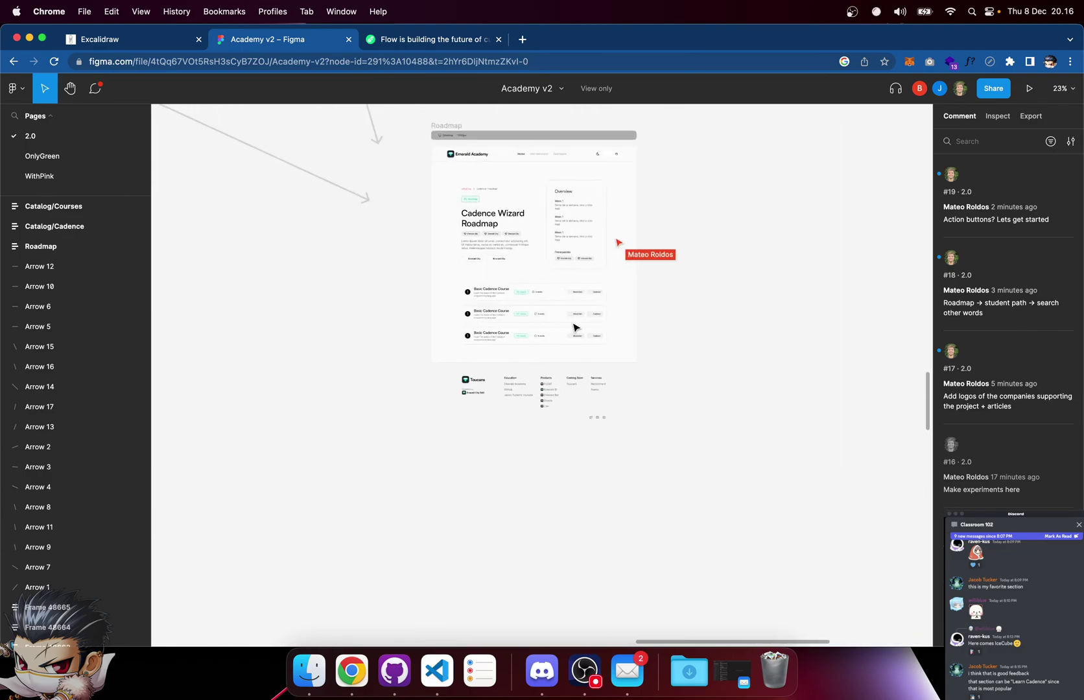
pyautogui.scroll(2, 574, 328)
pyautogui.scroll(5, 574, 328)
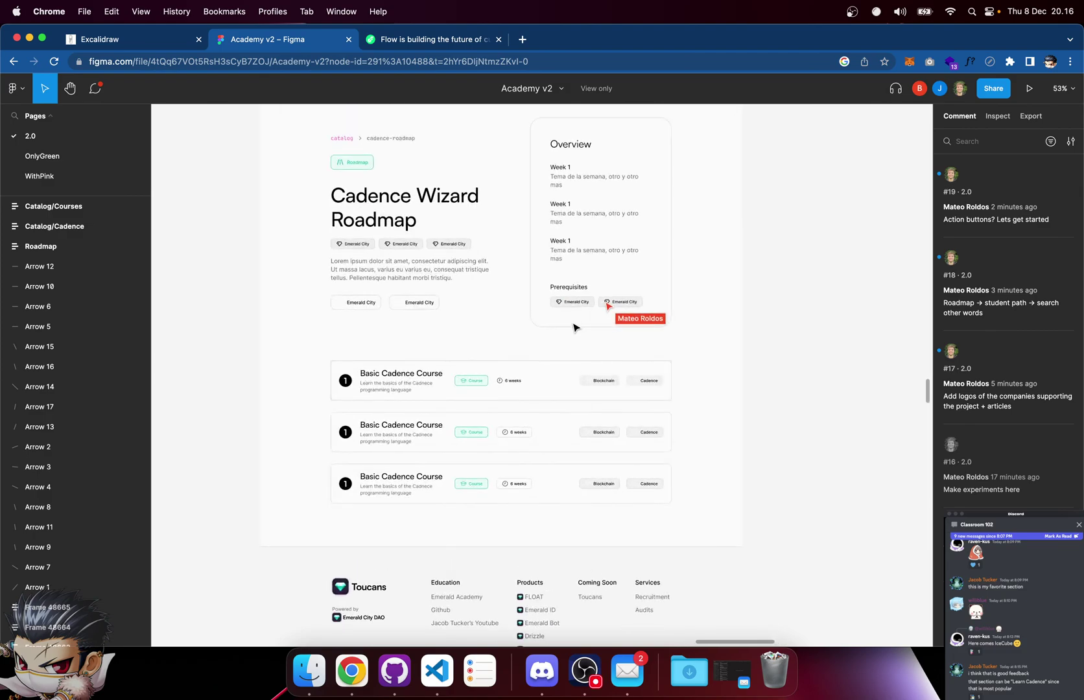
# Examine the Cadence Wizard Roadmap page from its navigation header down to the Basic Cadence Course rows
pyautogui.scroll(1, 510, 322)
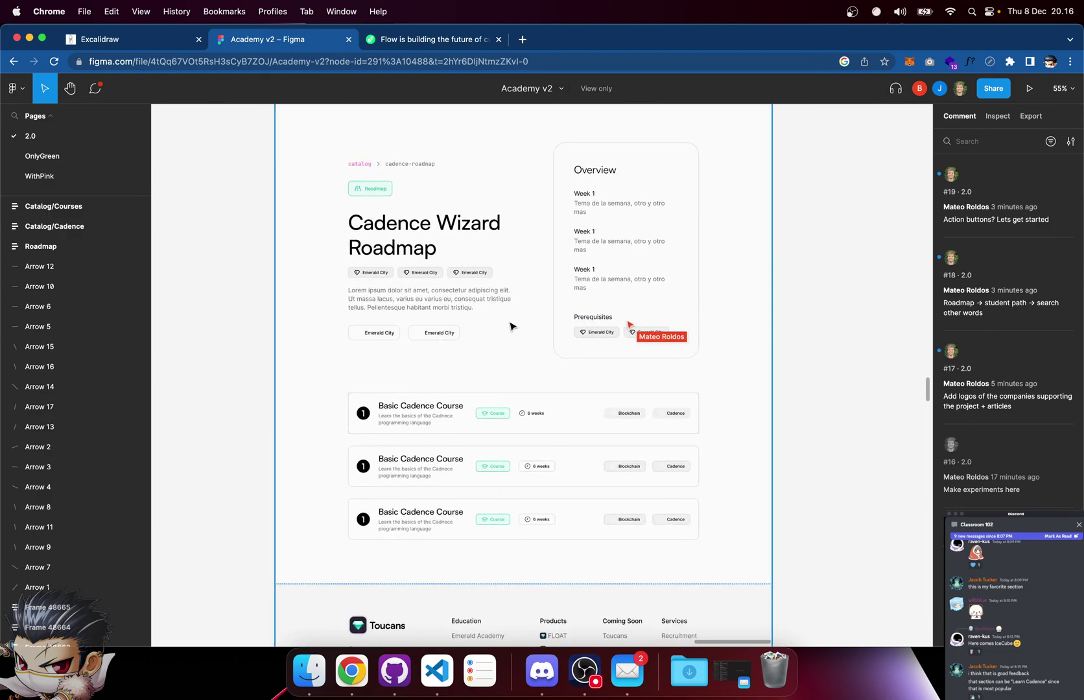
pyautogui.scroll(3, 512, 326)
pyautogui.scroll(4, 510, 326)
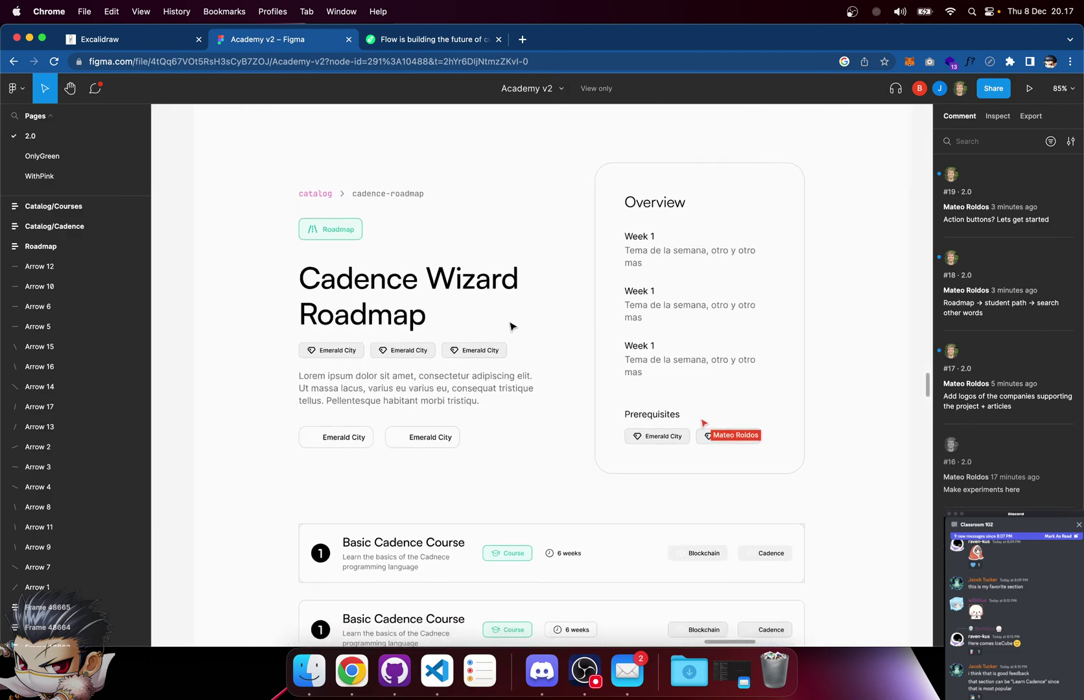
pyautogui.scroll(3, 511, 326)
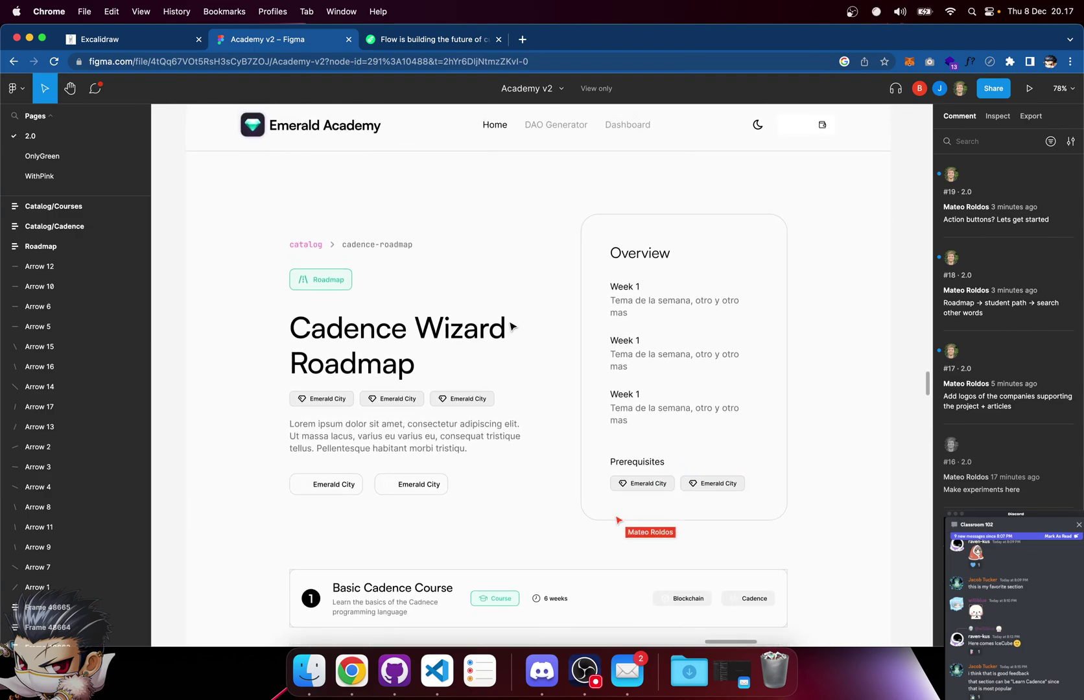
pyautogui.scroll(-2, 510, 326)
pyautogui.scroll(-10, 510, 326)
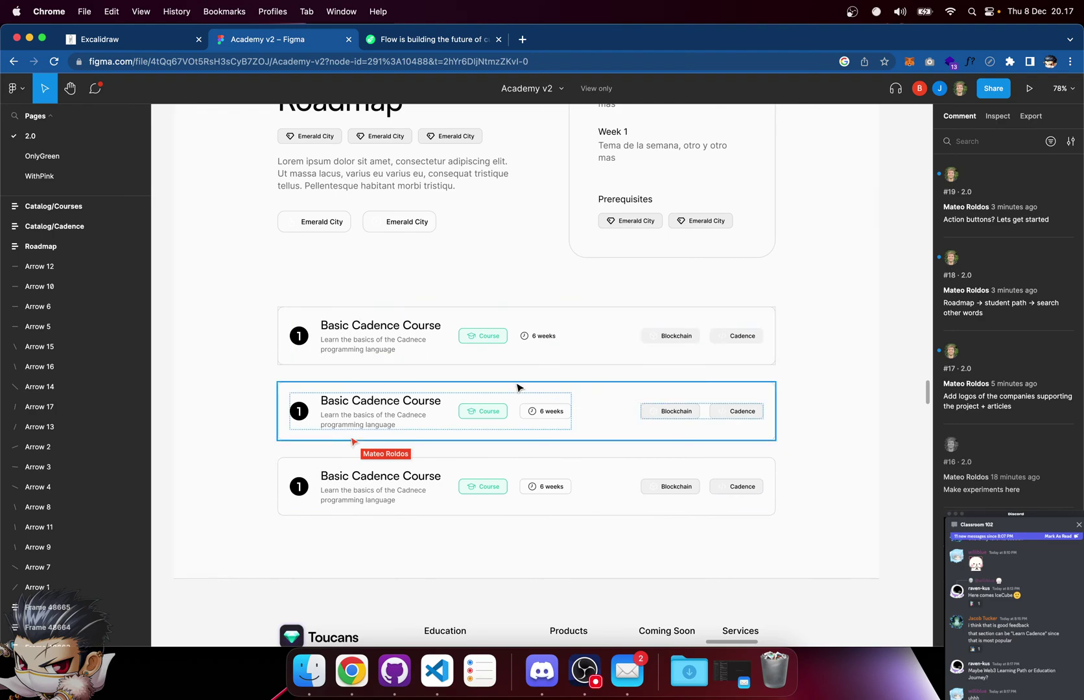
pyautogui.scroll(10, 530, 351)
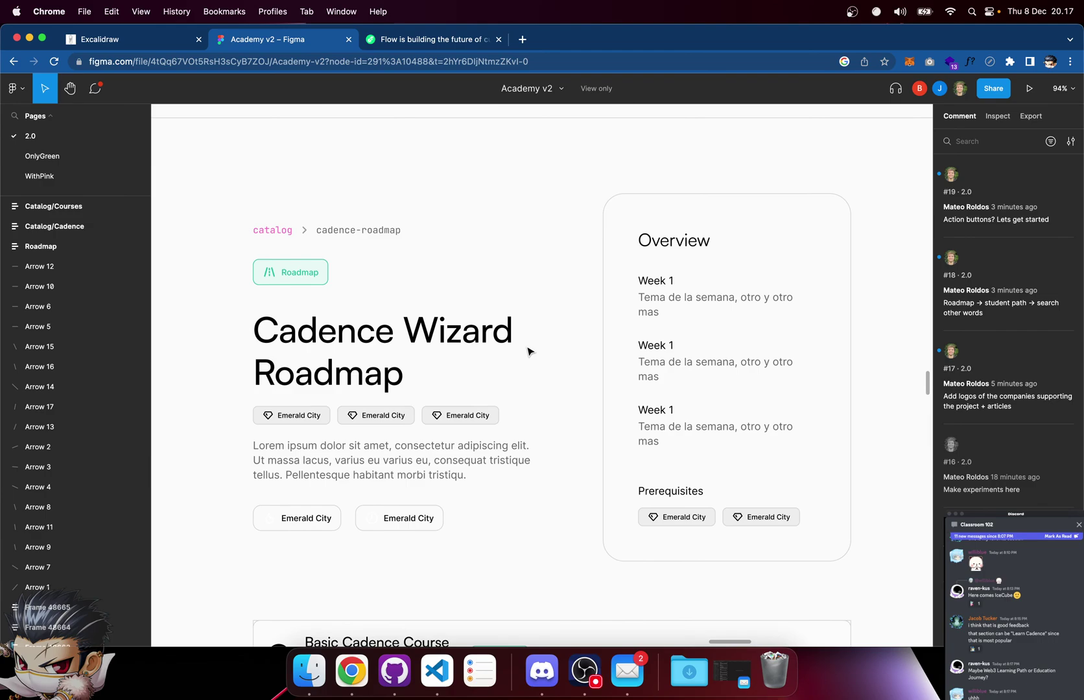
# Inspect the roadmap's title, tags and description next to the Overview card with its weekly topics and prerequisites
pyautogui.scroll(3, 529, 351)
pyautogui.scroll(-3, 530, 351)
pyautogui.scroll(3, 529, 351)
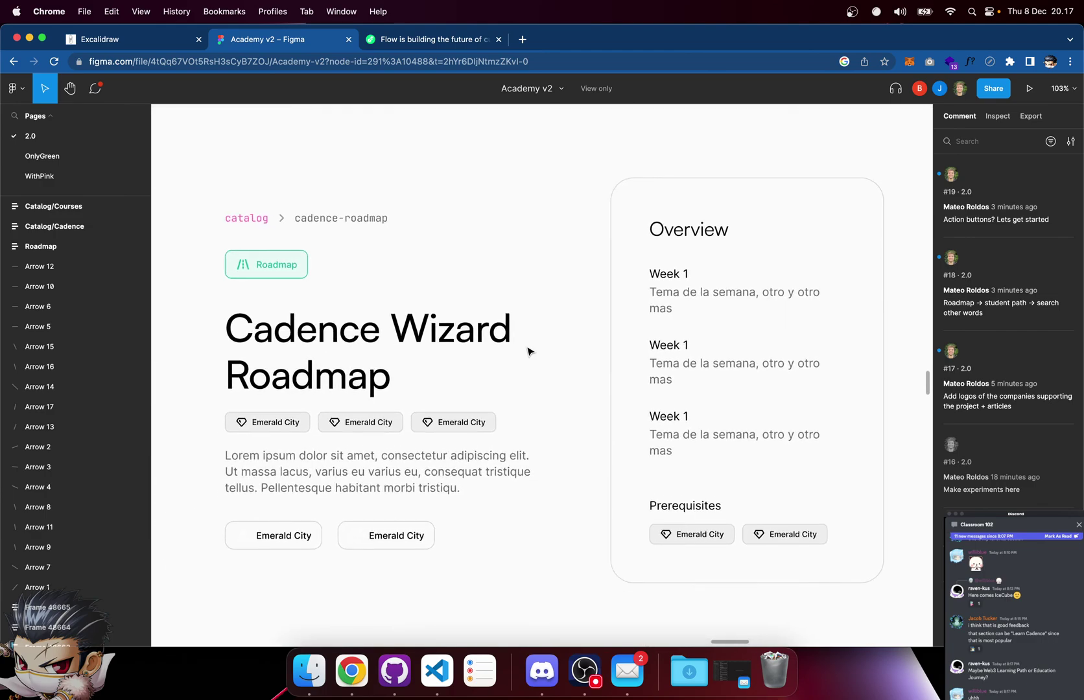
pyautogui.scroll(-2, 529, 350)
pyautogui.hscroll(2, 530, 351)
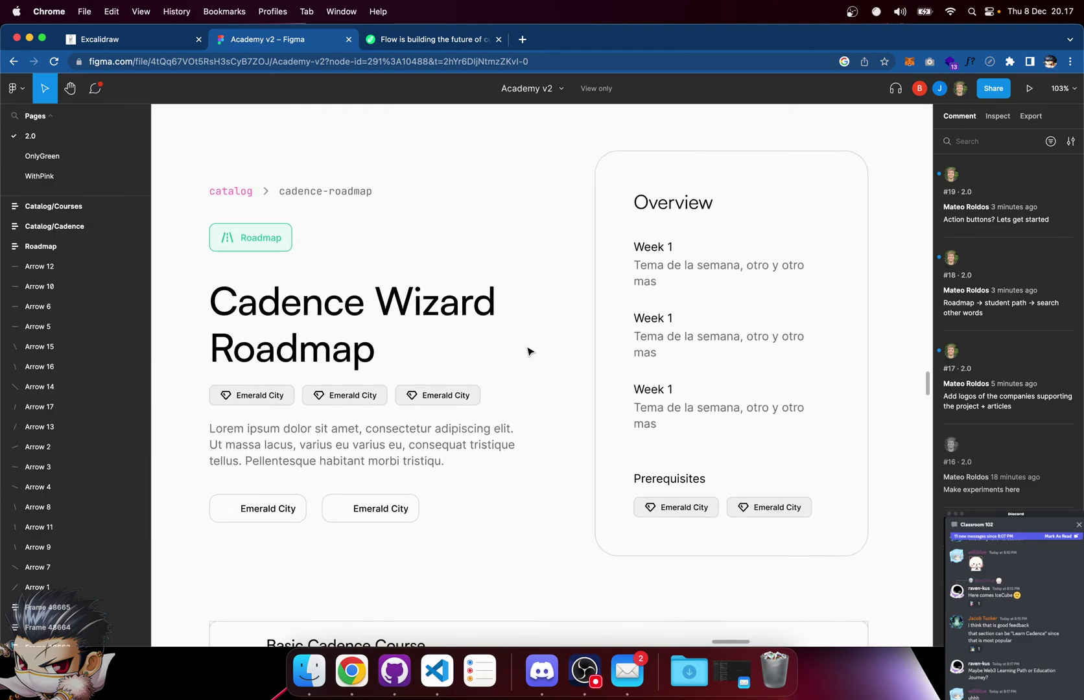
pyautogui.scroll(3, 529, 350)
pyautogui.scroll(-2, 530, 351)
pyautogui.hscroll(-1, 530, 351)
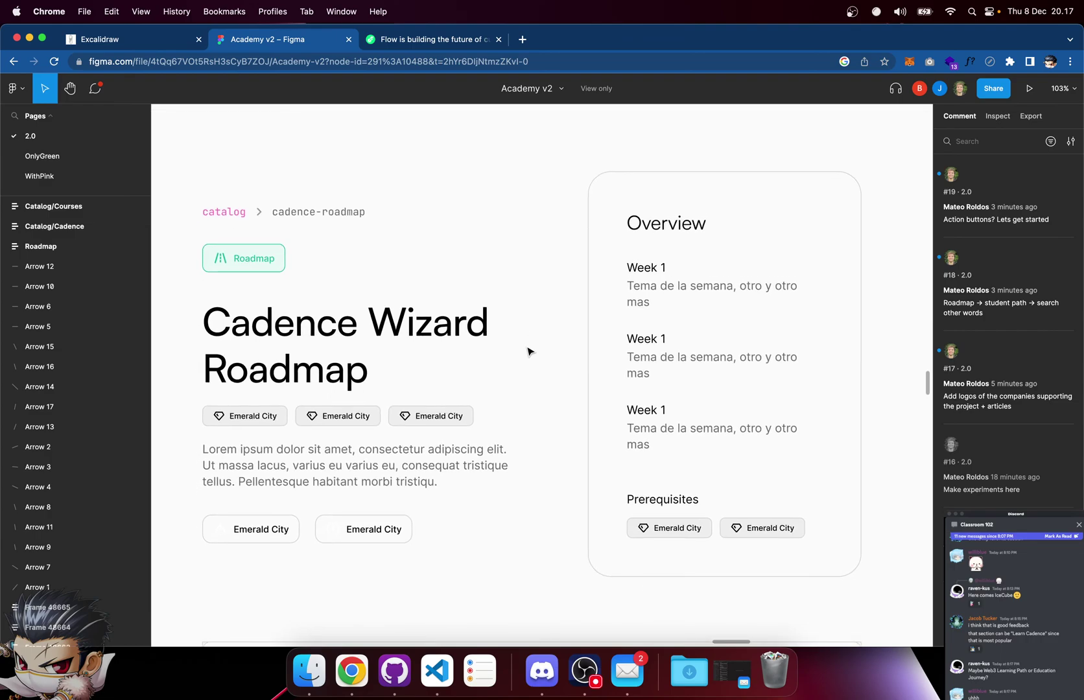
# Check the type tags, durations and topic labels in the Basic Cadence Course rows below the Overview card
pyautogui.scroll(-6, 530, 351)
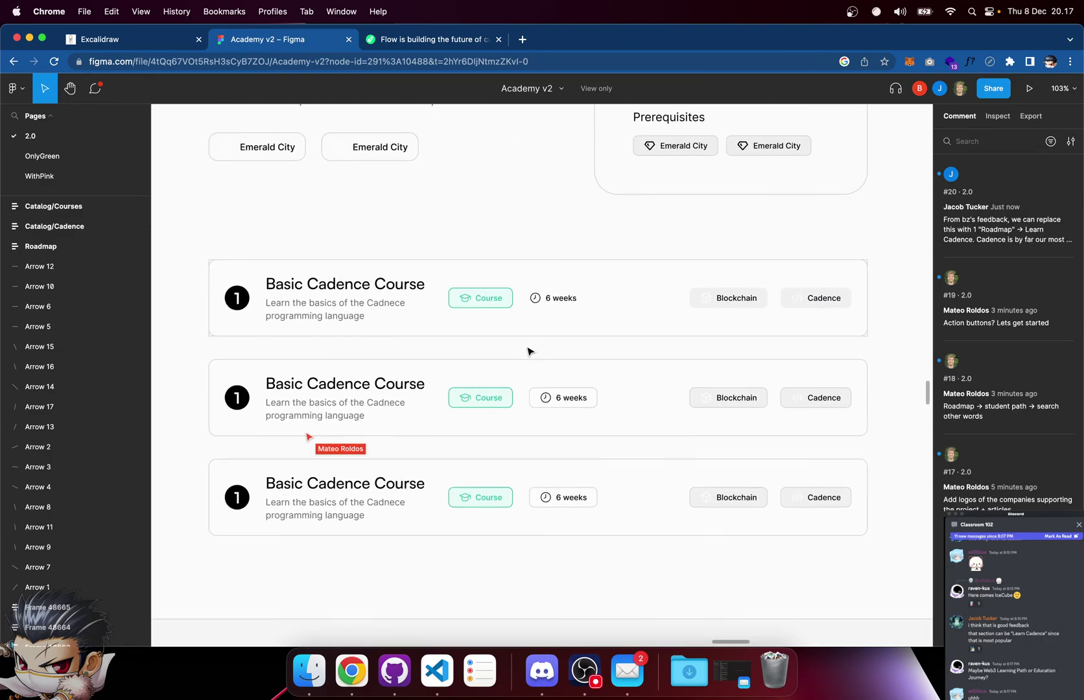
pyautogui.scroll(-1, 529, 350)
pyautogui.hscroll(1, 529, 350)
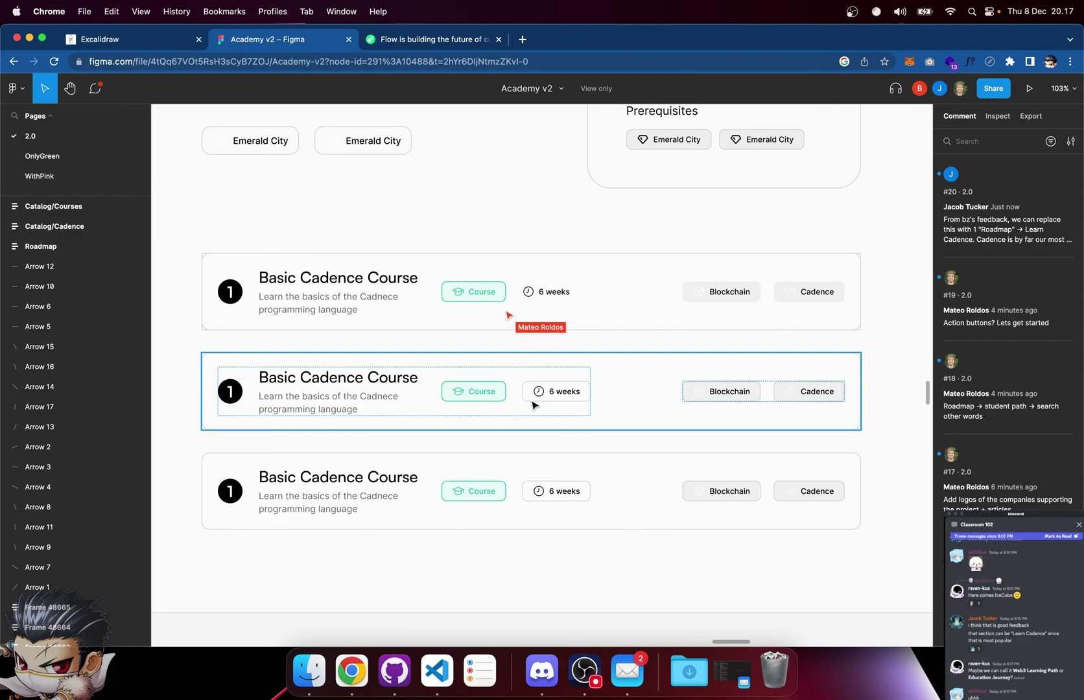
pyautogui.scroll(-5, 532, 404)
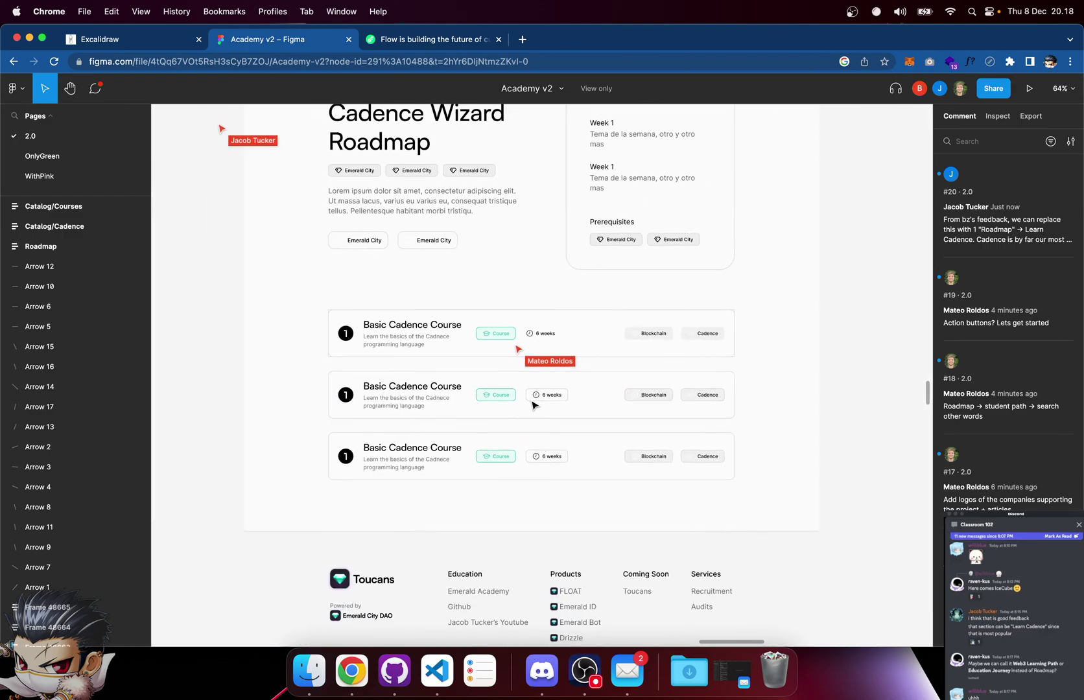
pyautogui.scroll(5, 532, 405)
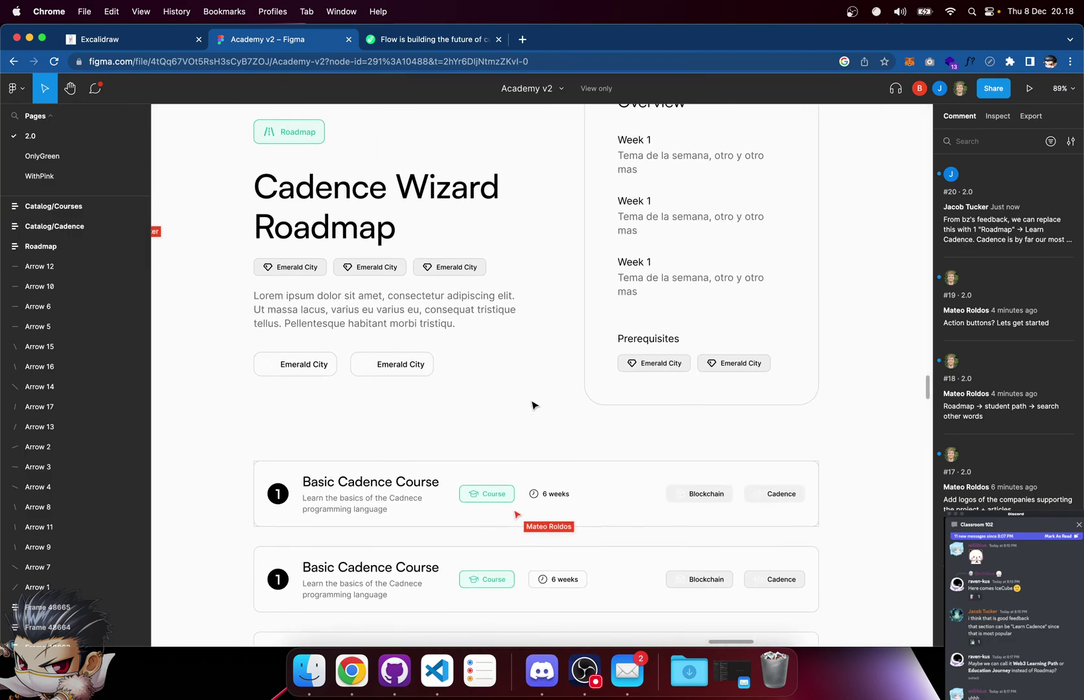
pyautogui.scroll(-4, 532, 405)
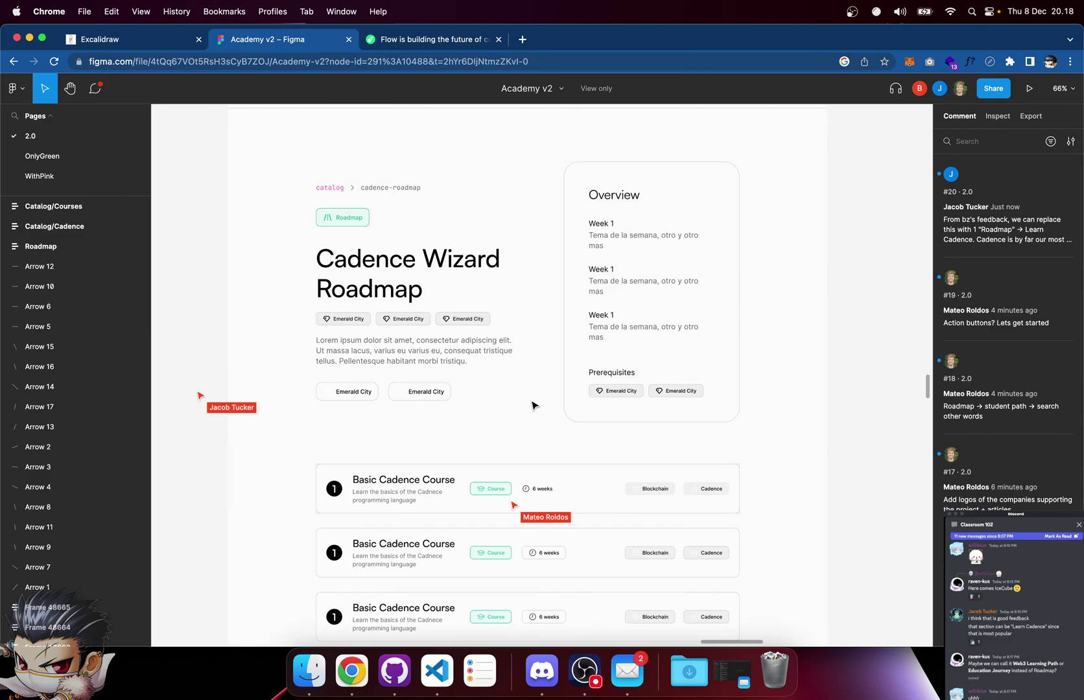
# Compare the roadmap page's intro and Overview card with the course list beneath them for overall layout
pyautogui.scroll(-2, 531, 405)
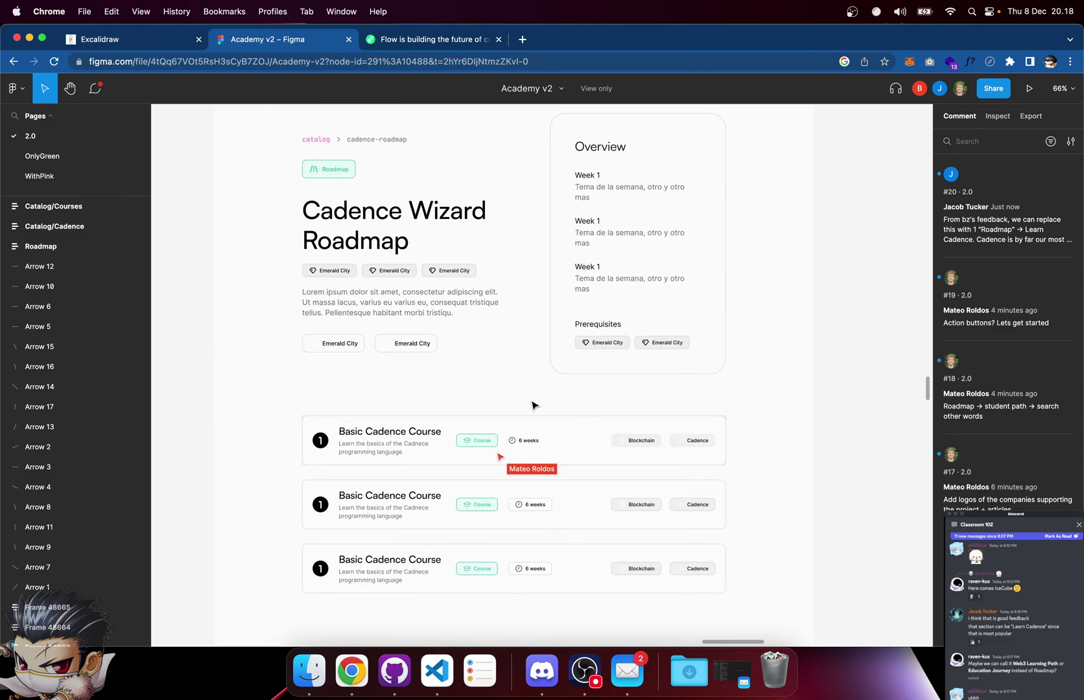
pyautogui.scroll(-4, 532, 406)
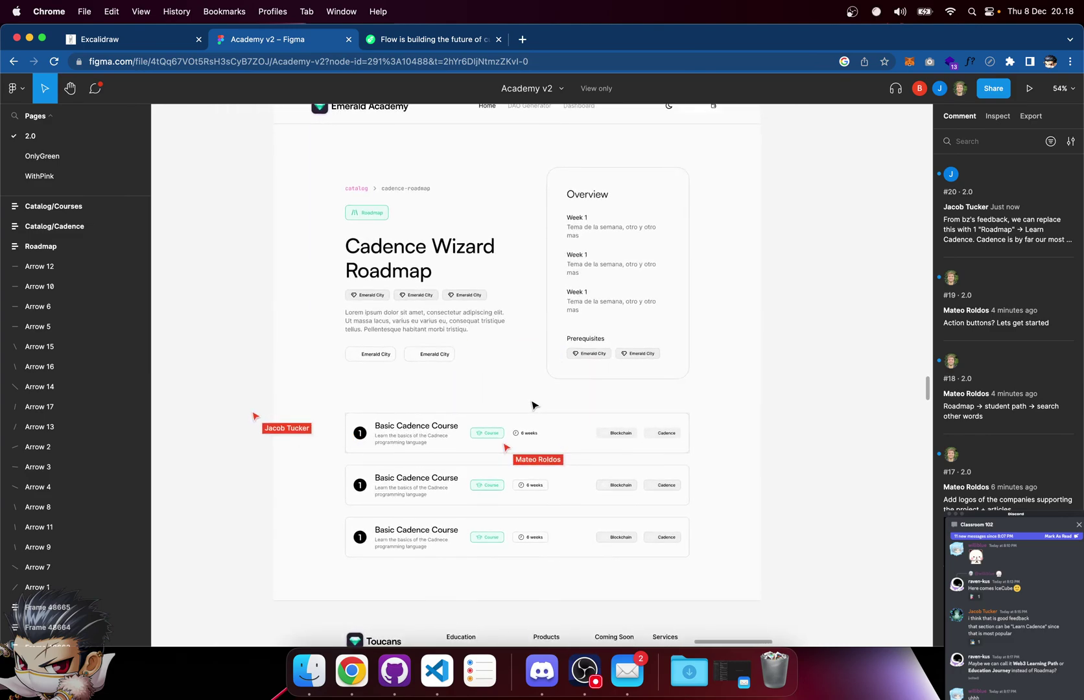
pyautogui.scroll(5, 532, 405)
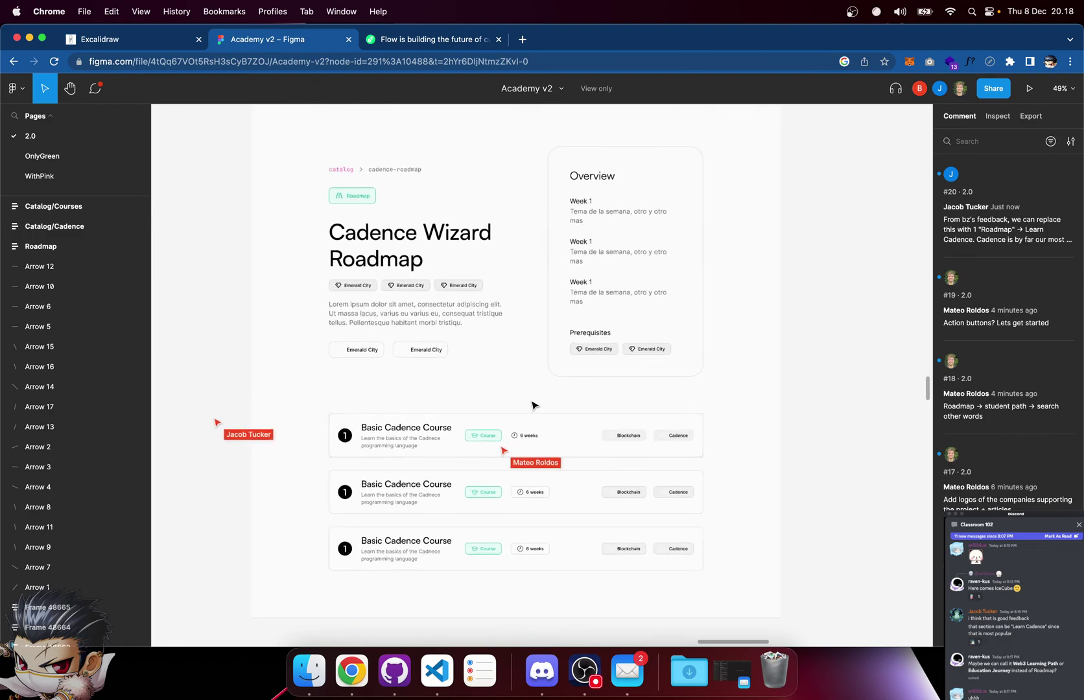
pyautogui.scroll(-1, 531, 405)
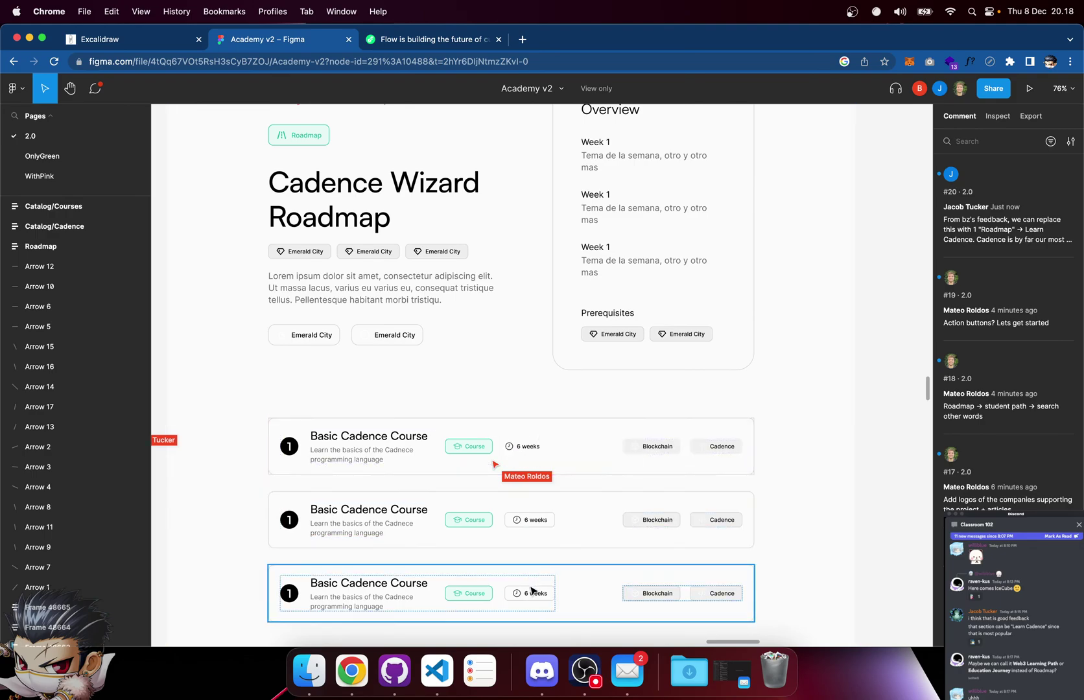
pyautogui.click(537, 460)
pyautogui.press('Escape')
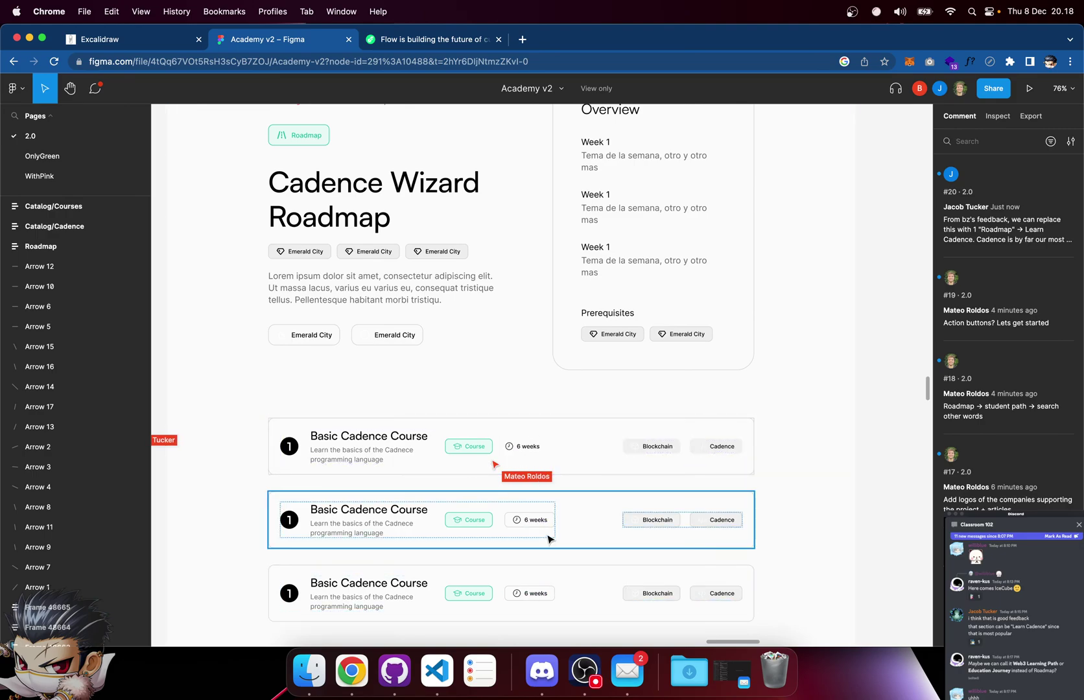
# Review the numbering and content-type tags of the course rows while the roadmap list is being edited
pyautogui.scroll(-3, 550, 574)
pyautogui.scroll(5, 549, 574)
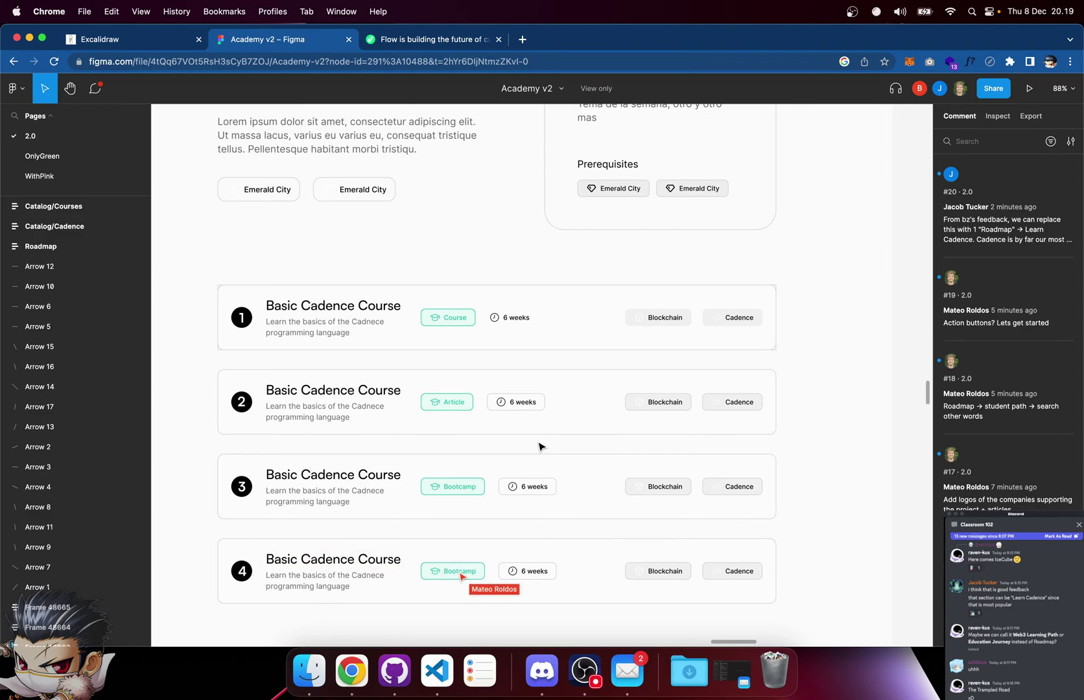
pyautogui.scroll(-5, 540, 446)
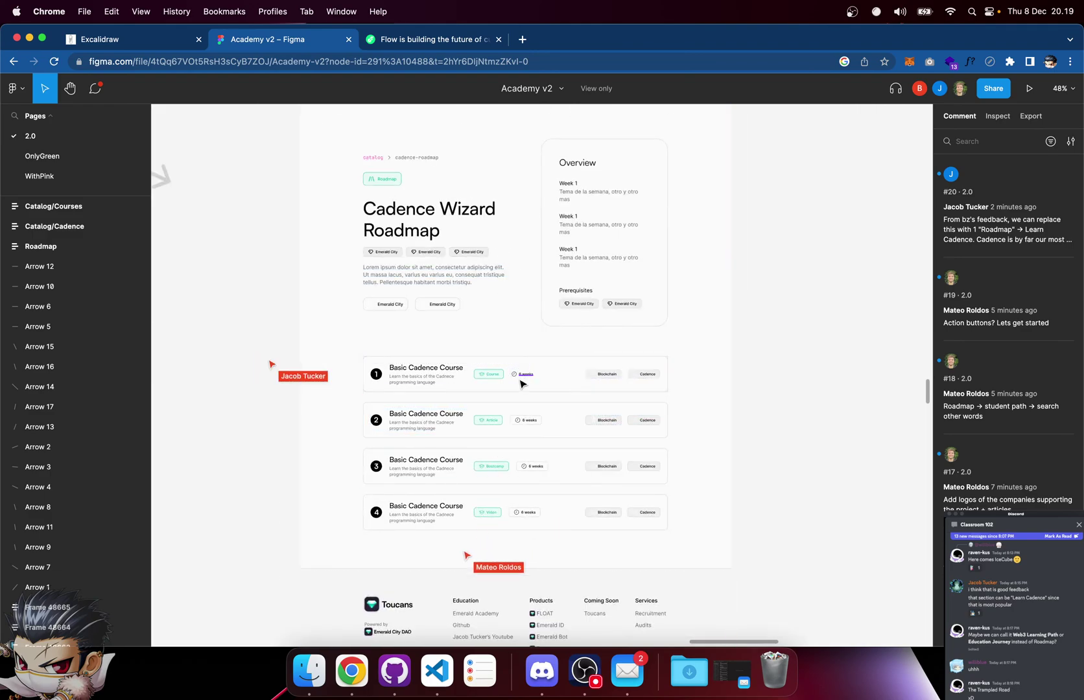
pyautogui.scroll(-3, 523, 380)
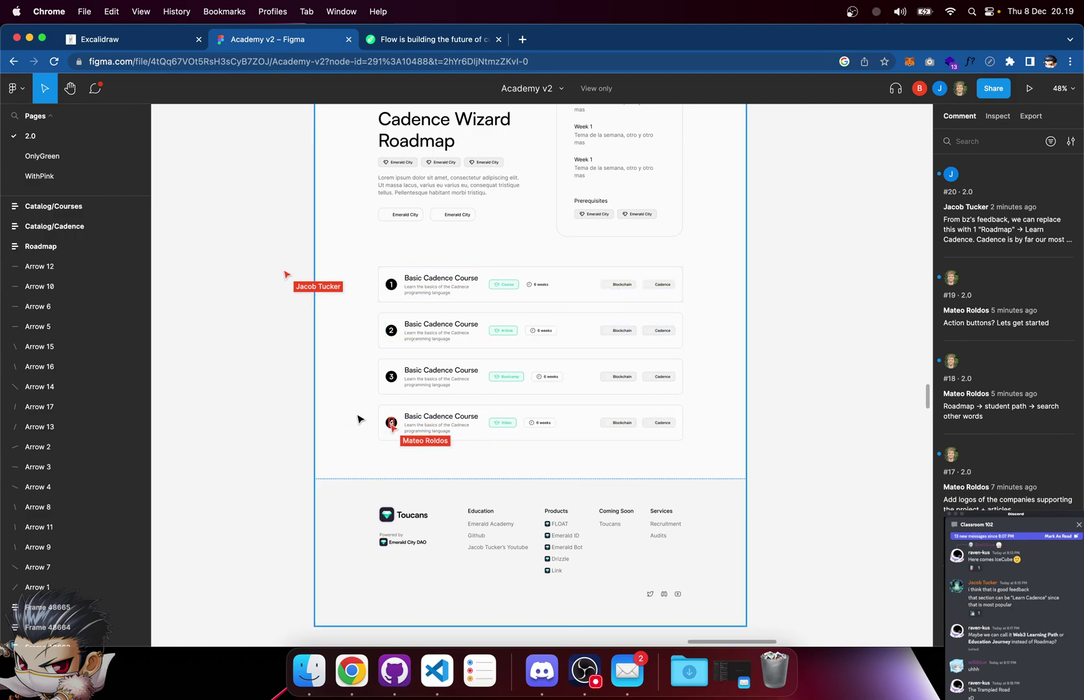
pyautogui.scroll(-3, 355, 430)
pyautogui.scroll(3, 428, 421)
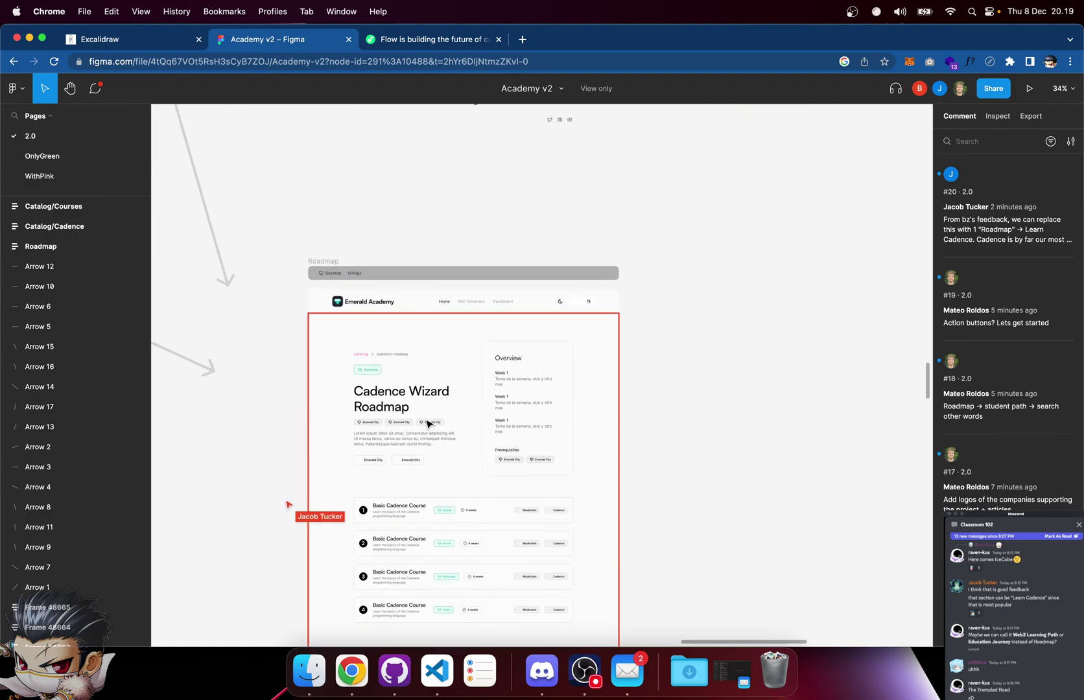
# Examine the Roadmap page's footer with its Toucans logo, link columns and social icons below the course list
pyautogui.scroll(-6, 454, 402)
pyautogui.scroll(5, 497, 353)
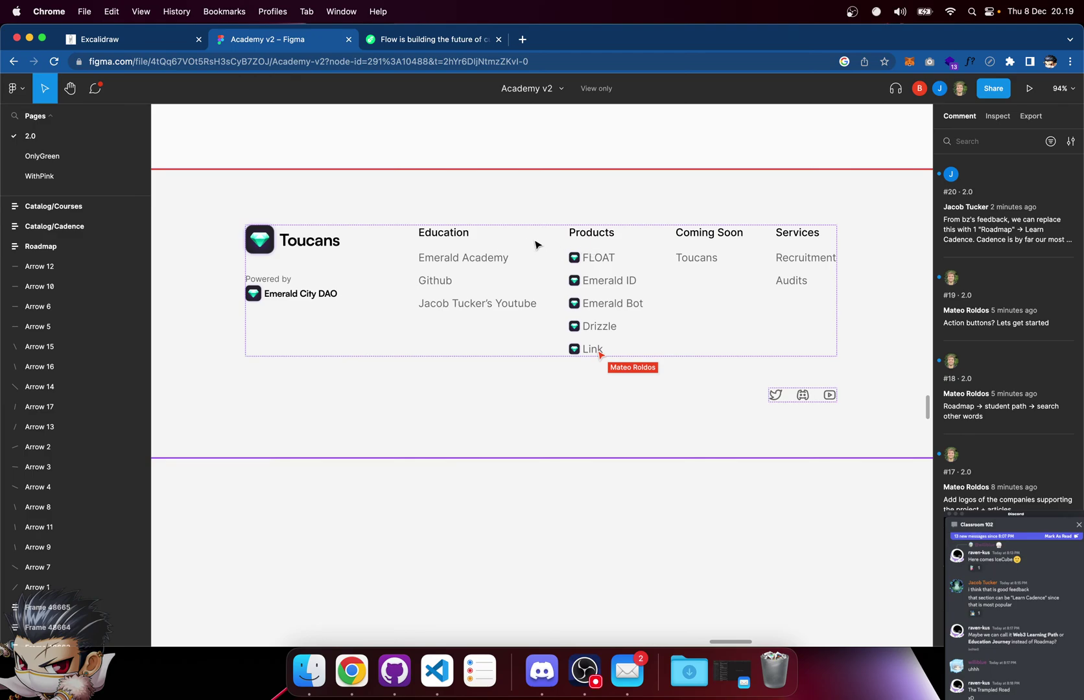
pyautogui.scroll(5, 586, 244)
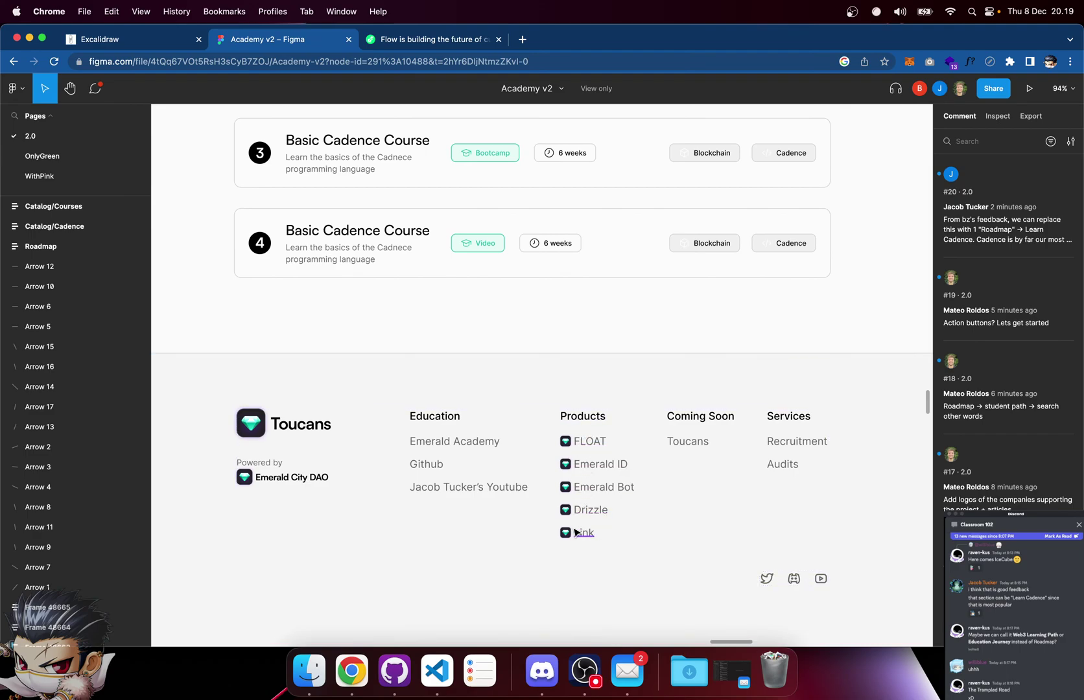
pyautogui.scroll(-10, 575, 533)
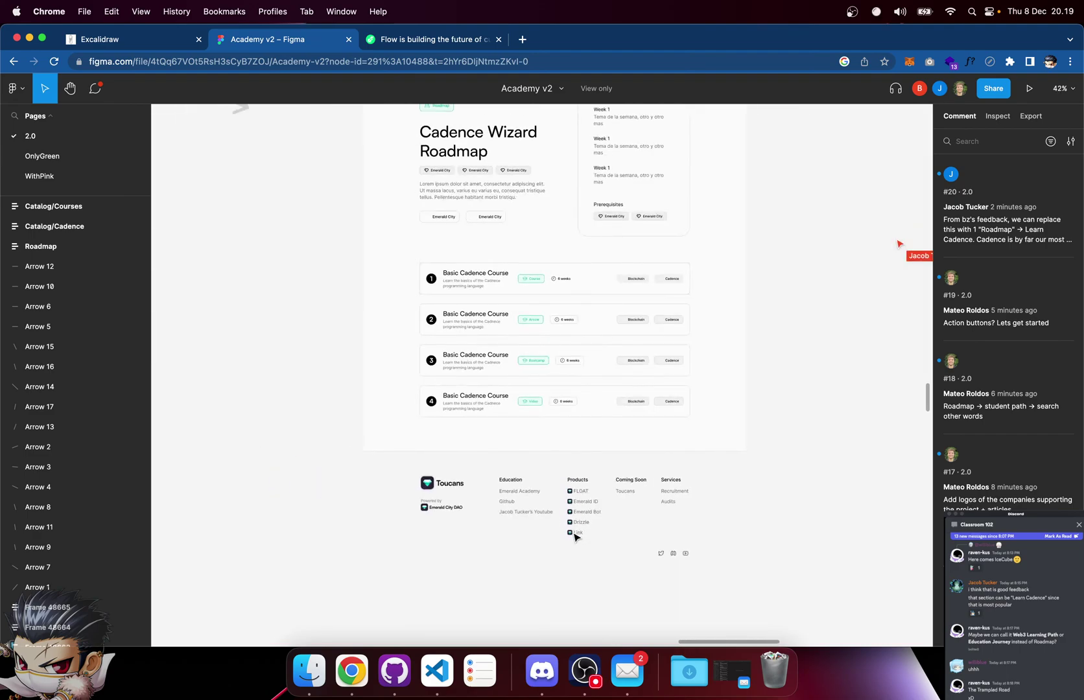
pyautogui.scroll(-5, 575, 536)
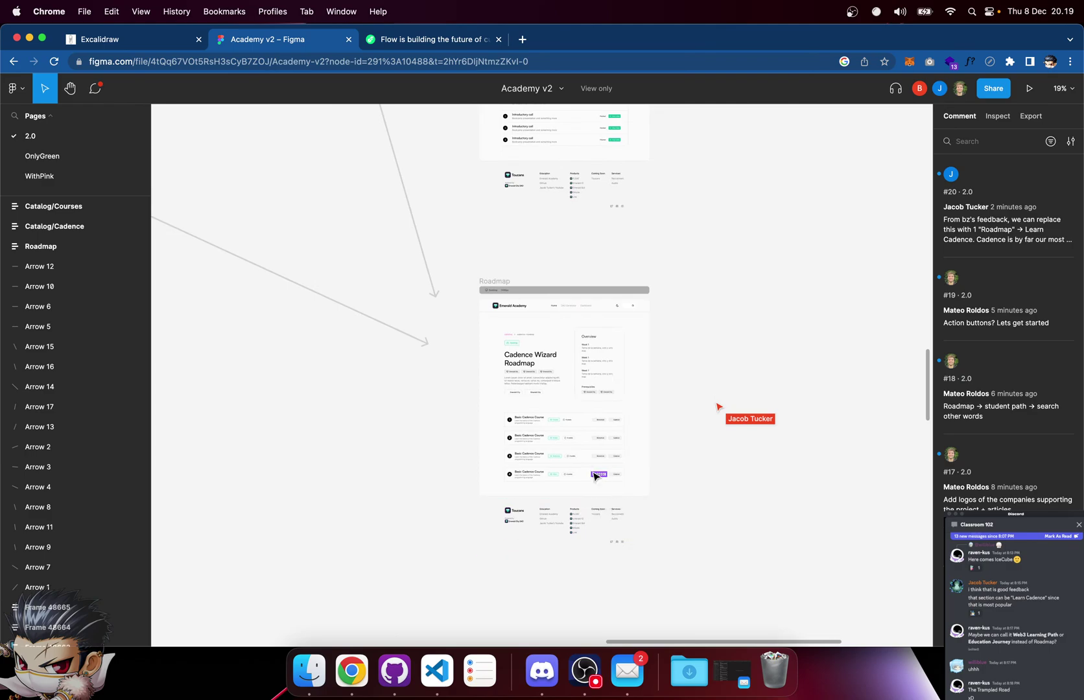
# Return to the Home design's footer and check the Products column where the new feedback comment is pinned
pyautogui.scroll(-5, 591, 479)
pyautogui.hscroll(-5, 510, 493)
pyautogui.scroll(3, 509, 494)
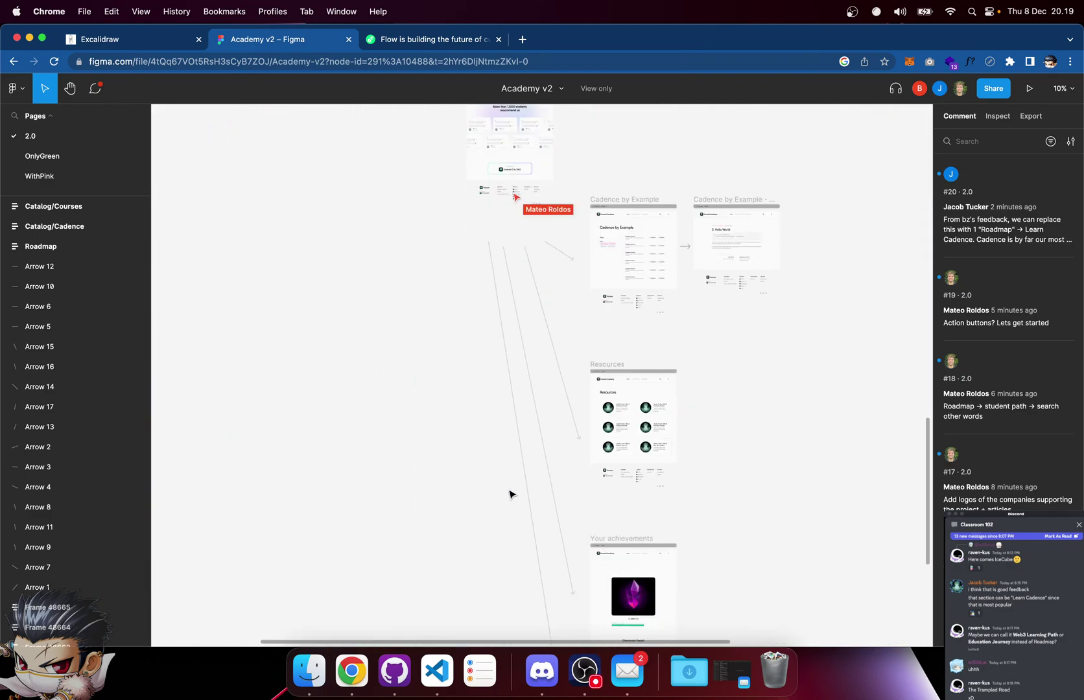
pyautogui.scroll(-2, 552, 336)
pyautogui.scroll(5, 506, 368)
pyautogui.scroll(10, 503, 363)
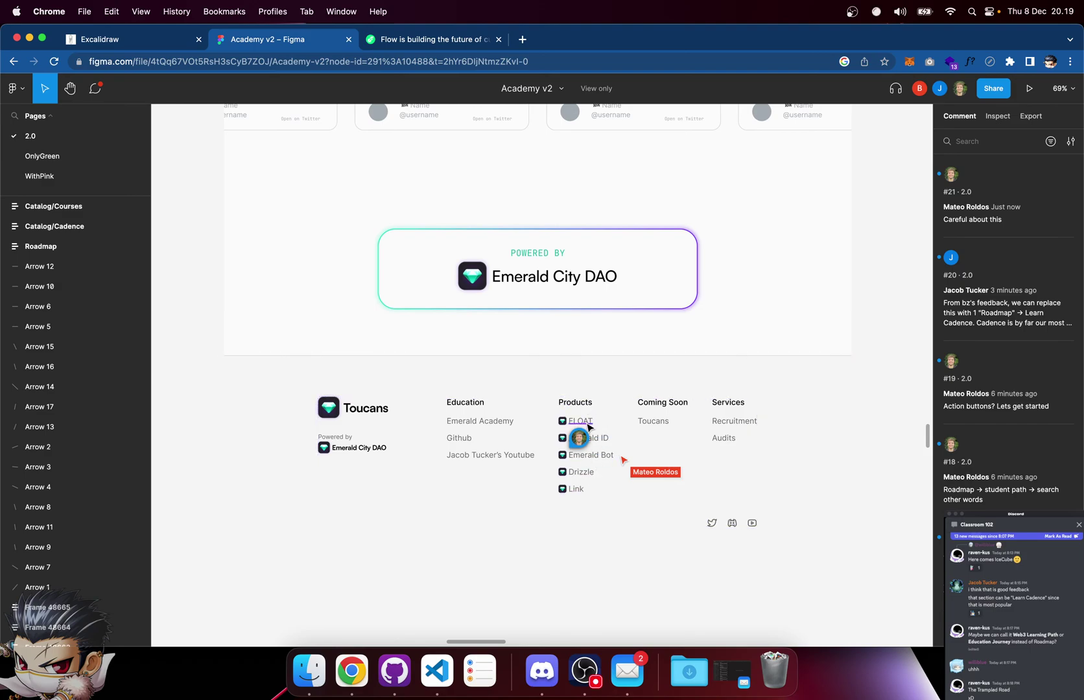
# Examine the product links and icons in the Home footer's Products column up close
pyautogui.moveTo(584, 446)
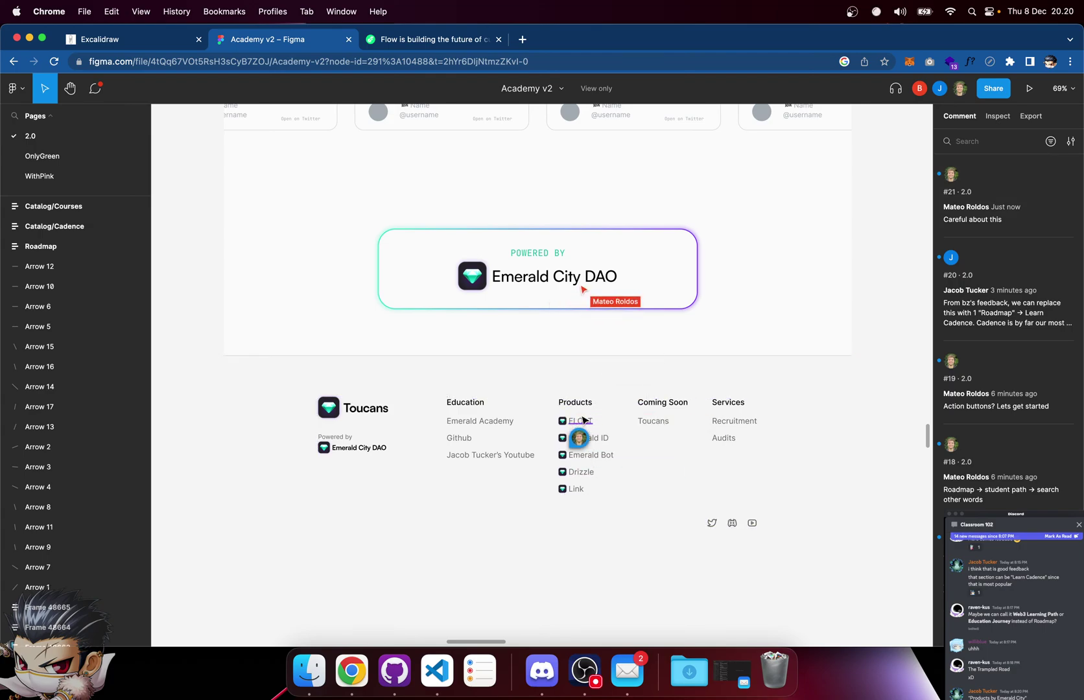
pyautogui.scroll(5, 581, 415)
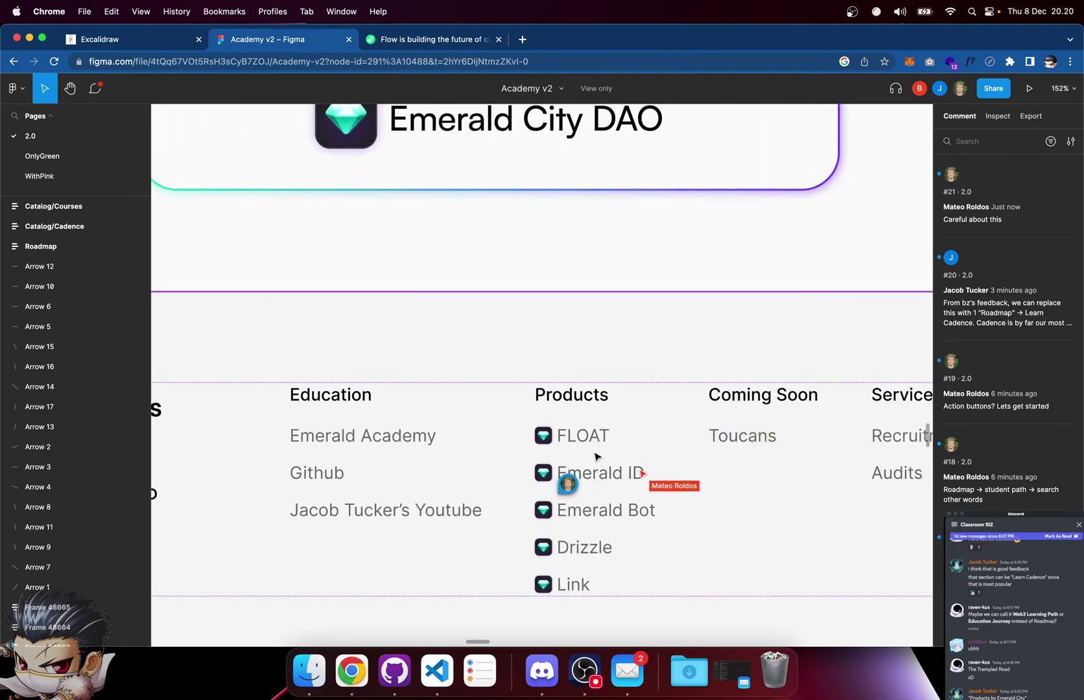
pyautogui.scroll(-5, 598, 457)
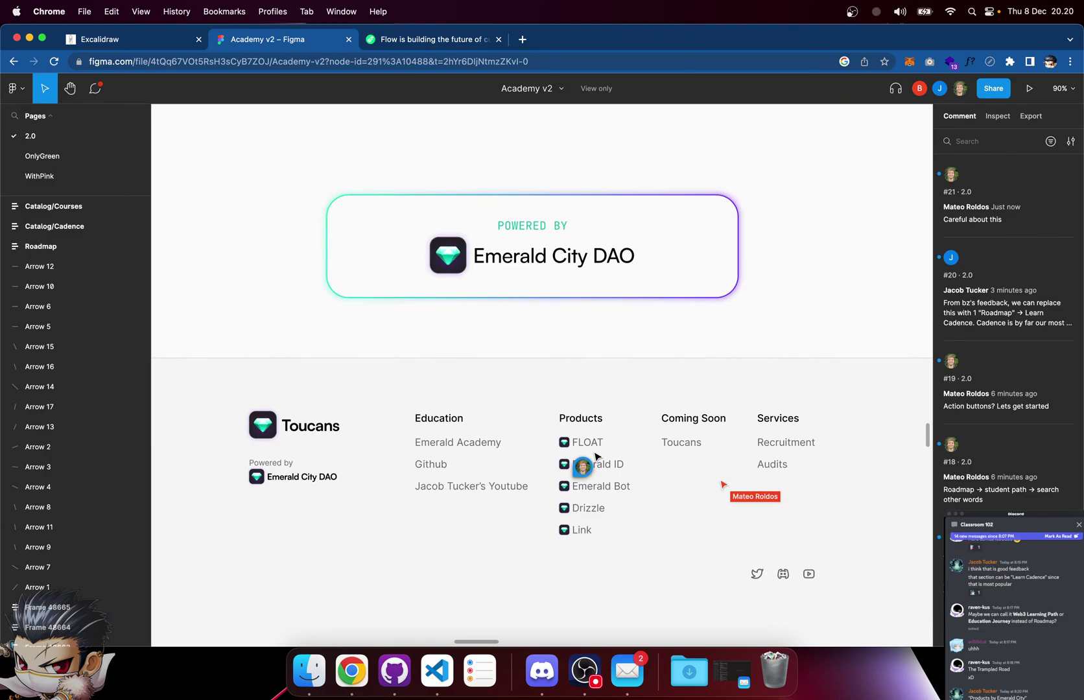
# Review the Home design's student testimonials, Roadmaps section, statistics band and free educational resources above the footer
pyautogui.hscroll(2, 597, 457)
pyautogui.scroll(10, 597, 456)
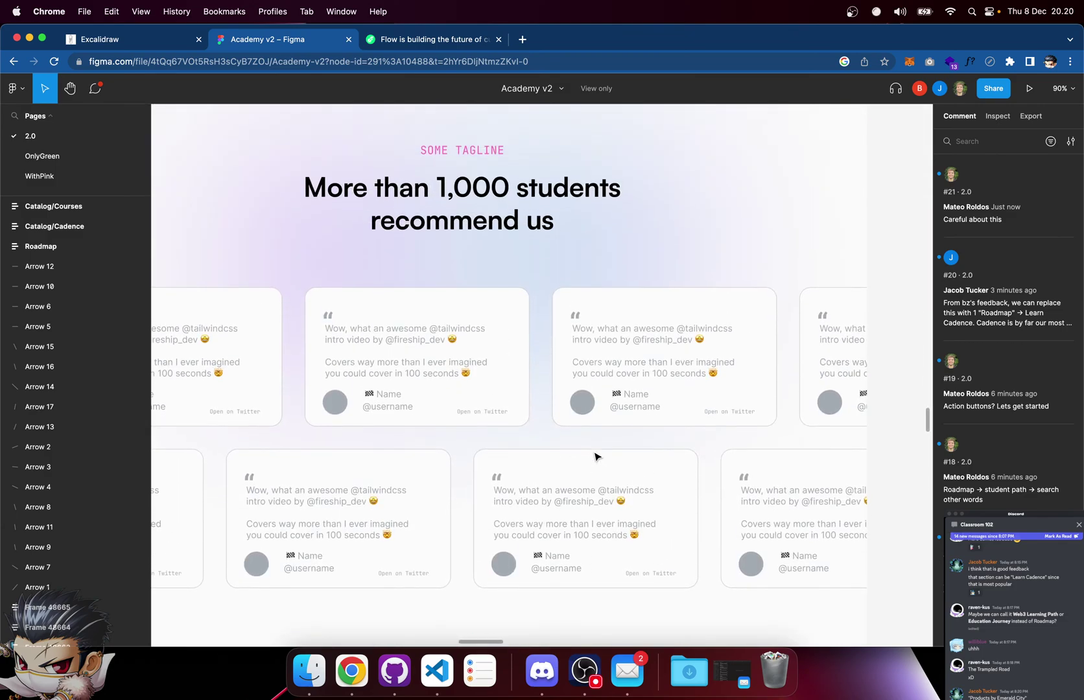
pyautogui.scroll(-3, 597, 456)
pyautogui.scroll(4, 597, 457)
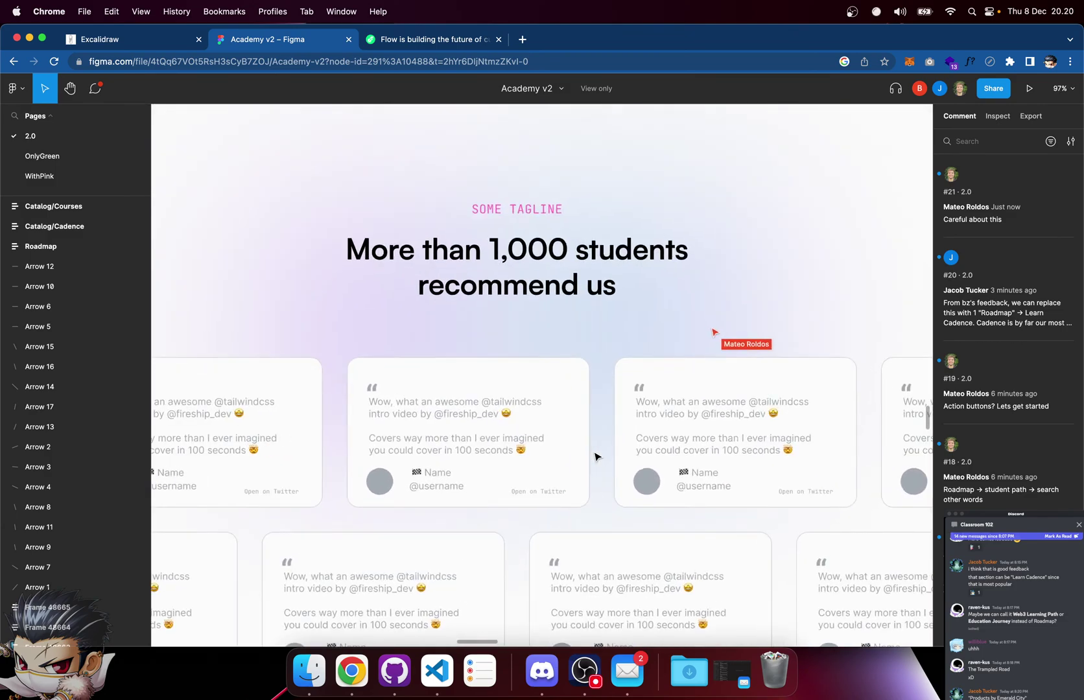
pyautogui.scroll(-3, 598, 456)
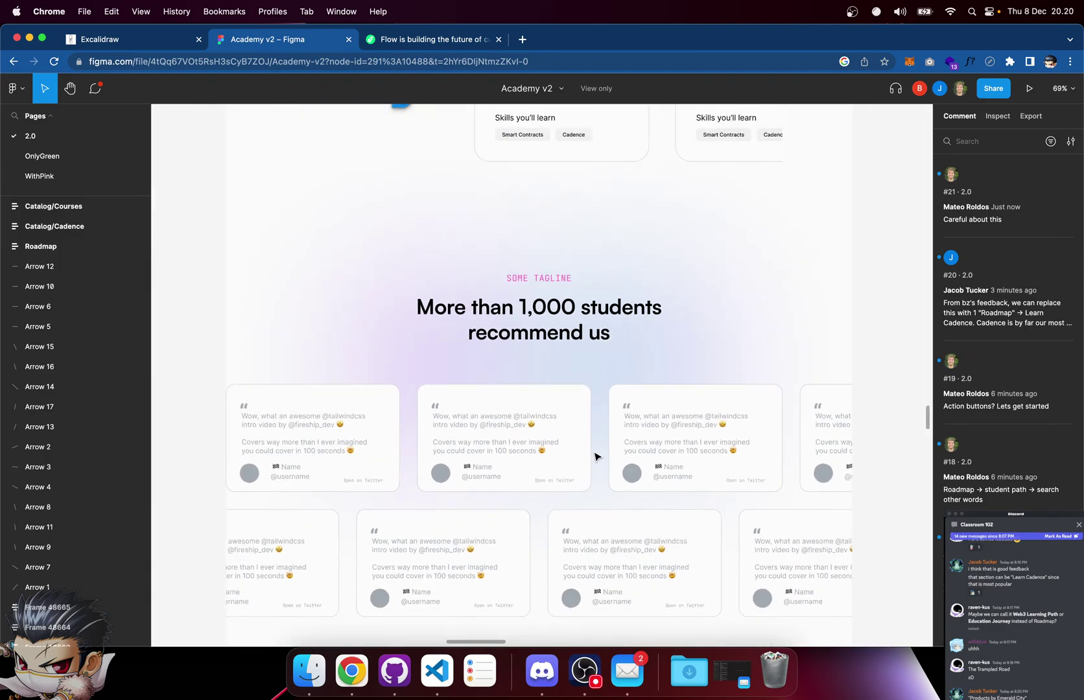
pyautogui.scroll(6, 598, 457)
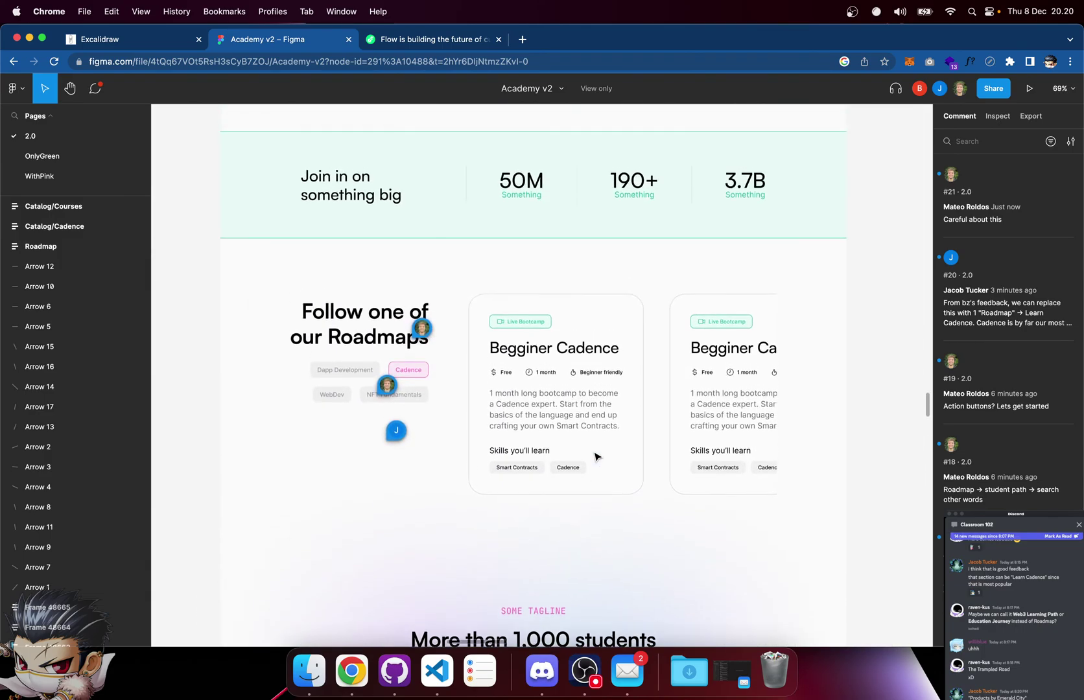
pyautogui.scroll(-9, 598, 457)
pyautogui.scroll(8, 598, 456)
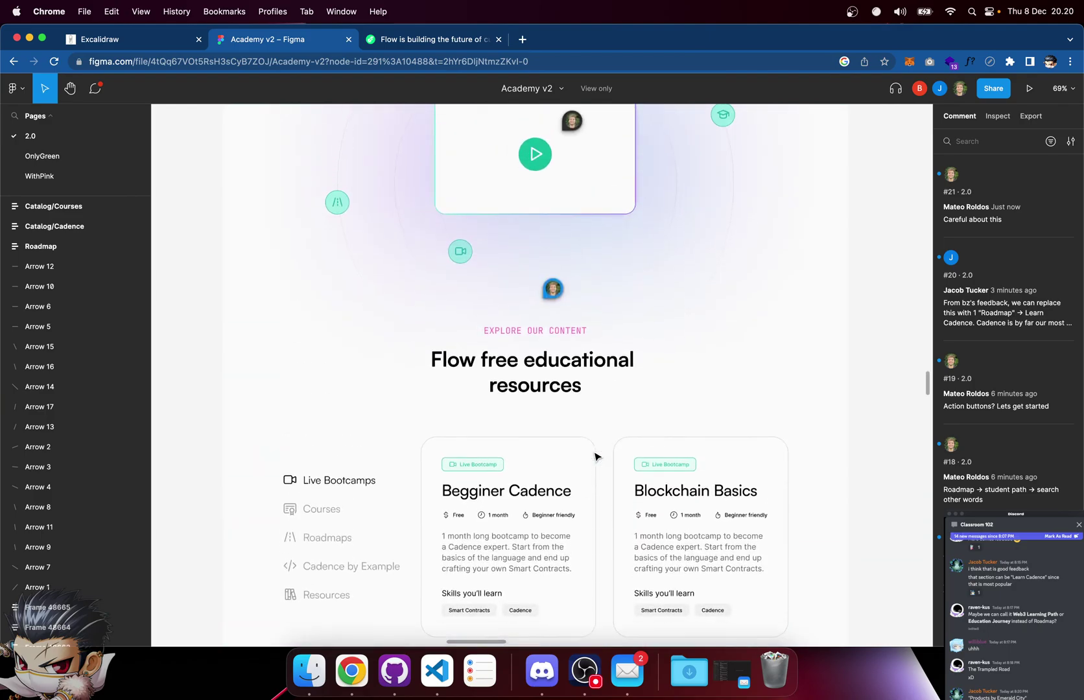
pyautogui.scroll(-9, 595, 455)
pyautogui.scroll(2, 595, 455)
pyautogui.scroll(3, 580, 355)
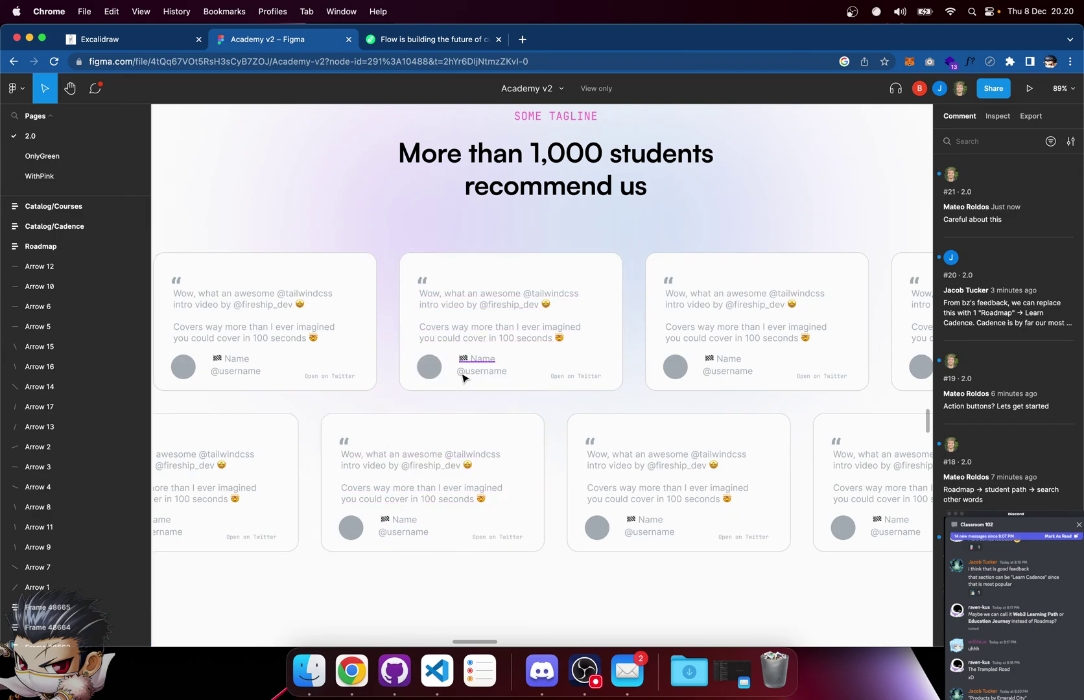
# Compare the Home page's Emerald City DAO banner with the Toucans footer and its link columns
pyautogui.scroll(-5, 457, 376)
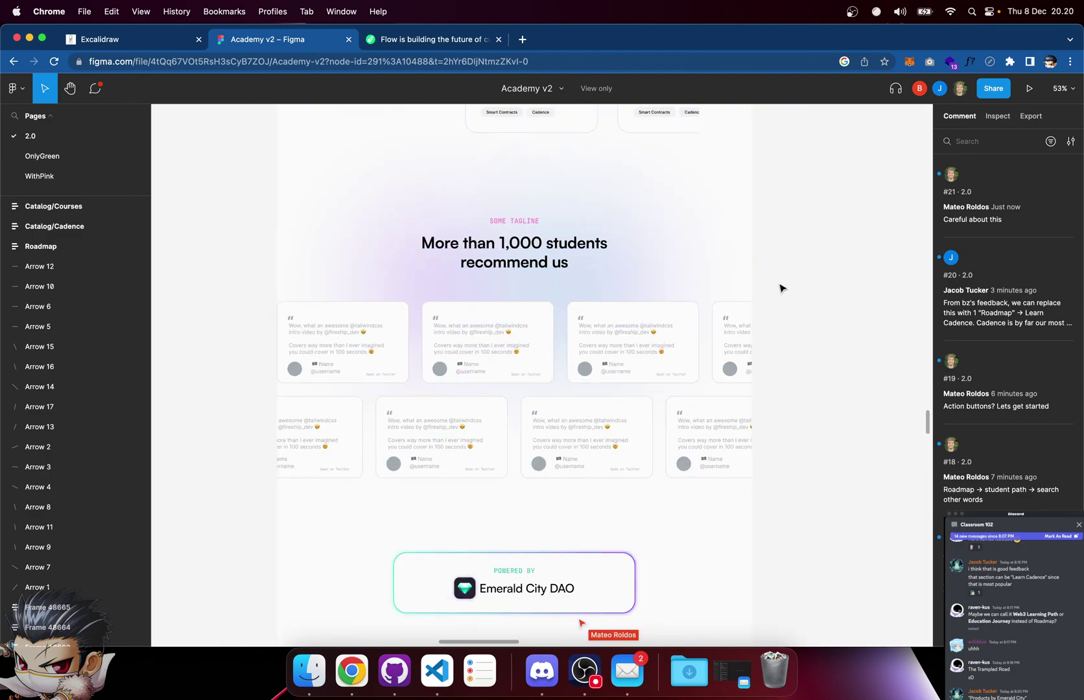
pyautogui.scroll(-5, 782, 288)
pyautogui.scroll(5, 650, 377)
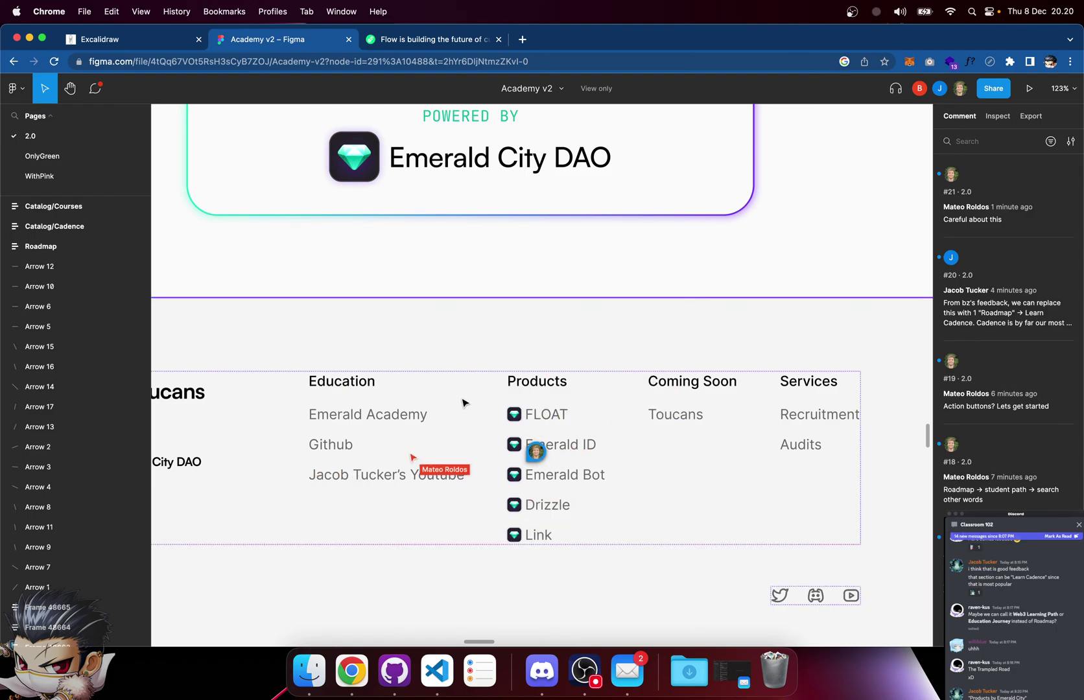
pyautogui.scroll(-5, 463, 404)
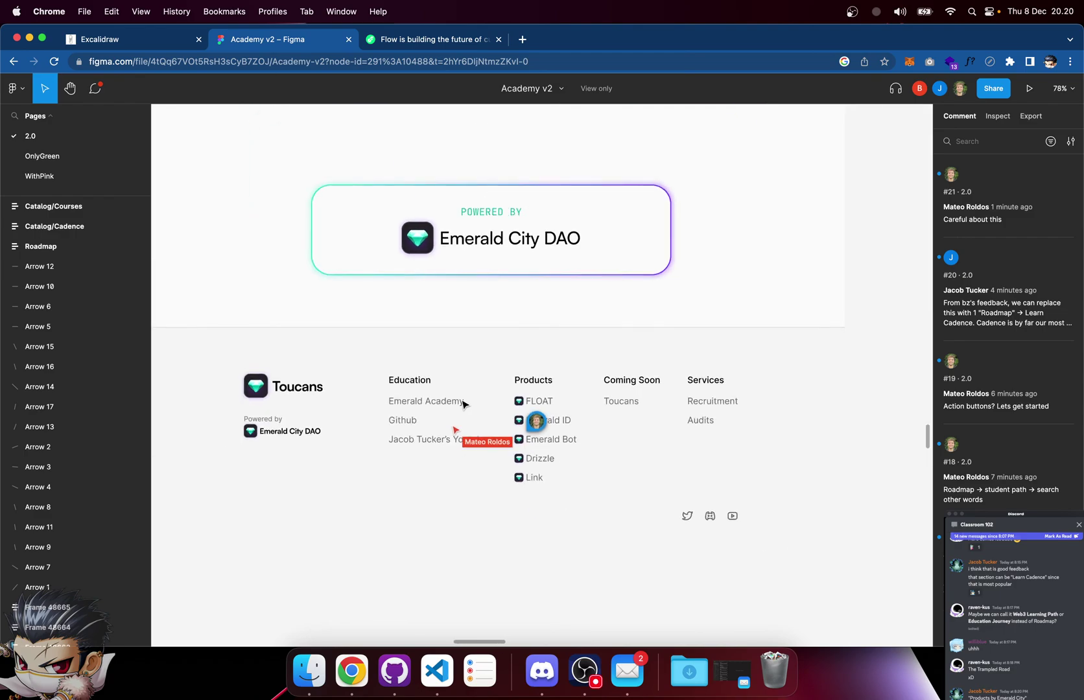
pyautogui.hscroll(-3, 463, 404)
pyautogui.scroll(-2, 463, 403)
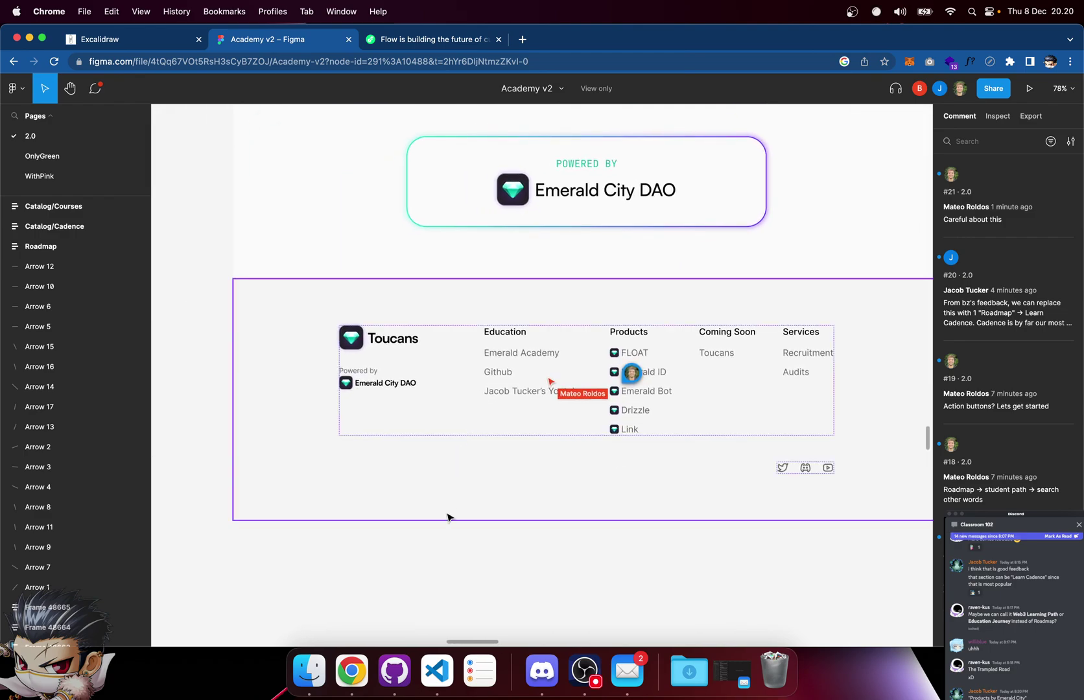
pyautogui.hscroll(3, 450, 542)
pyautogui.scroll(2, 470, 486)
pyautogui.hscroll(-2, 469, 487)
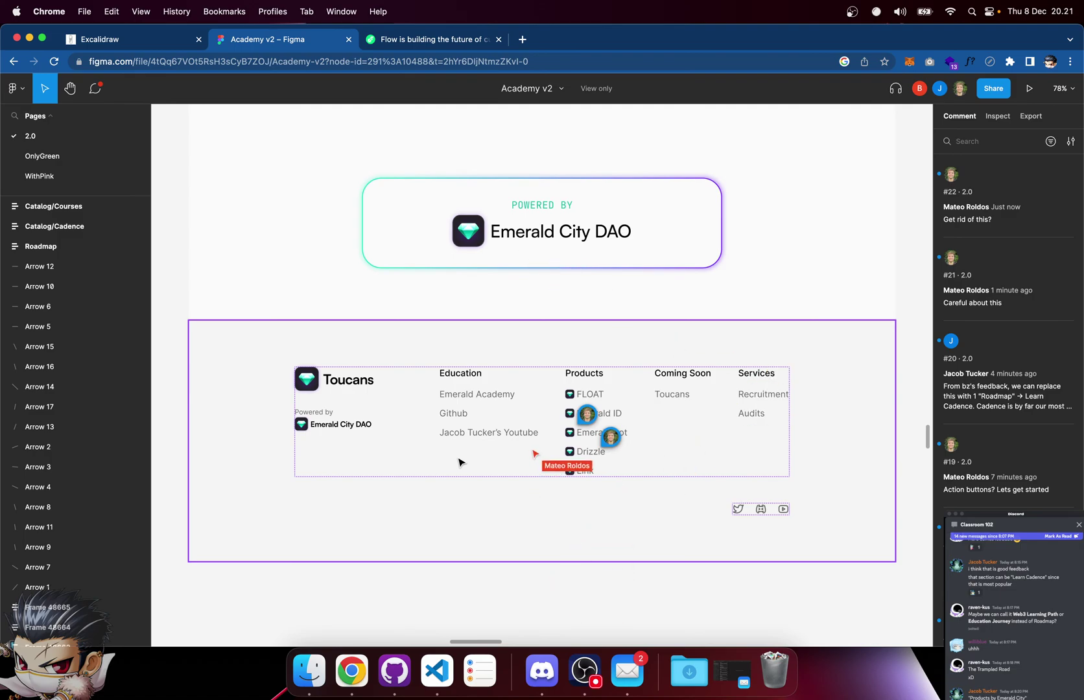
# Survey the canvas below the Home design, covering the flow arrows and the Cadence by Example and Resources pages
pyautogui.scroll(-5, 458, 461)
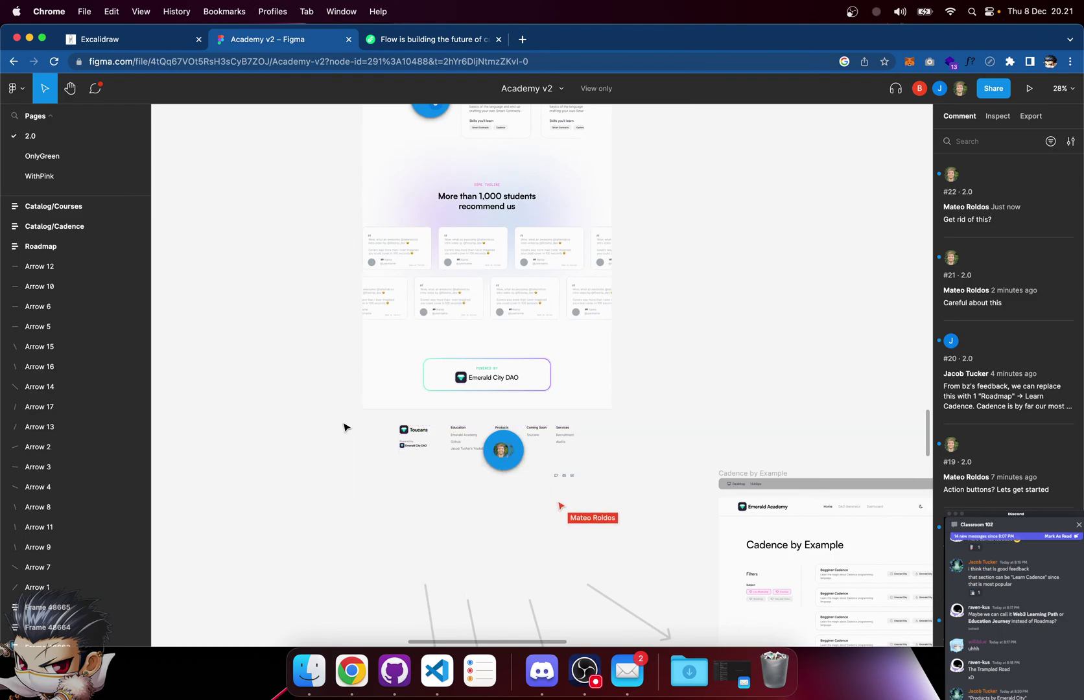
pyautogui.scroll(-5, 344, 428)
pyautogui.scroll(7, 344, 403)
pyautogui.scroll(-10, 342, 403)
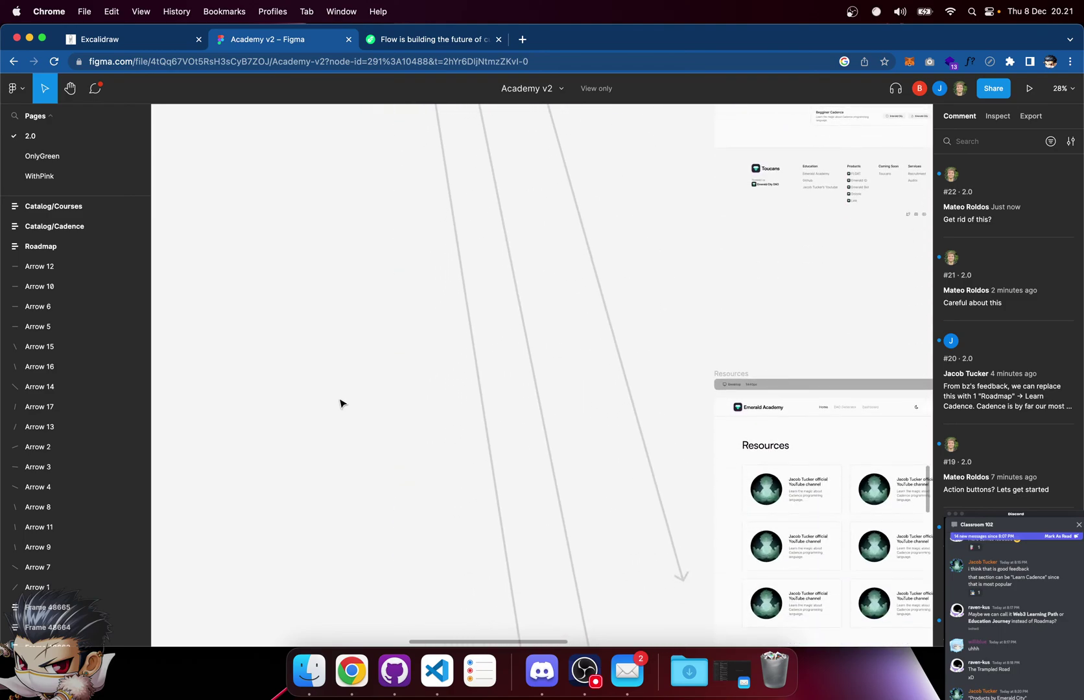
pyautogui.scroll(8, 341, 402)
pyautogui.scroll(-5, 341, 404)
pyautogui.scroll(-2, 340, 403)
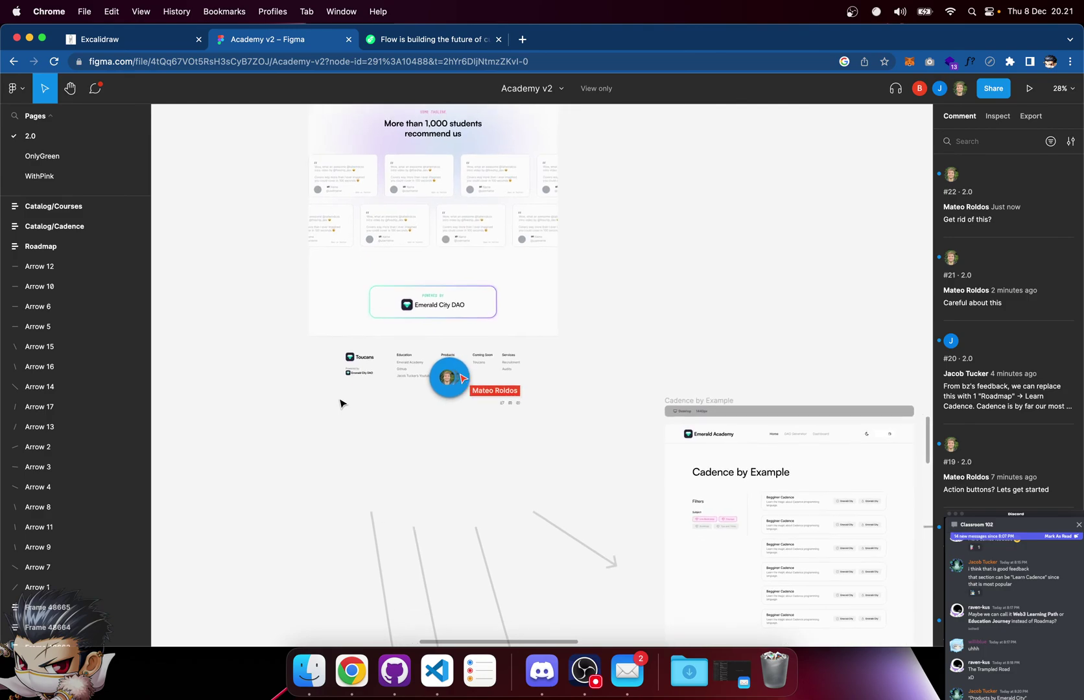
# Check where the two feedback comments are pinned on the Home footer's Products column
pyautogui.scroll(5, 440, 411)
pyautogui.hscroll(2, 440, 410)
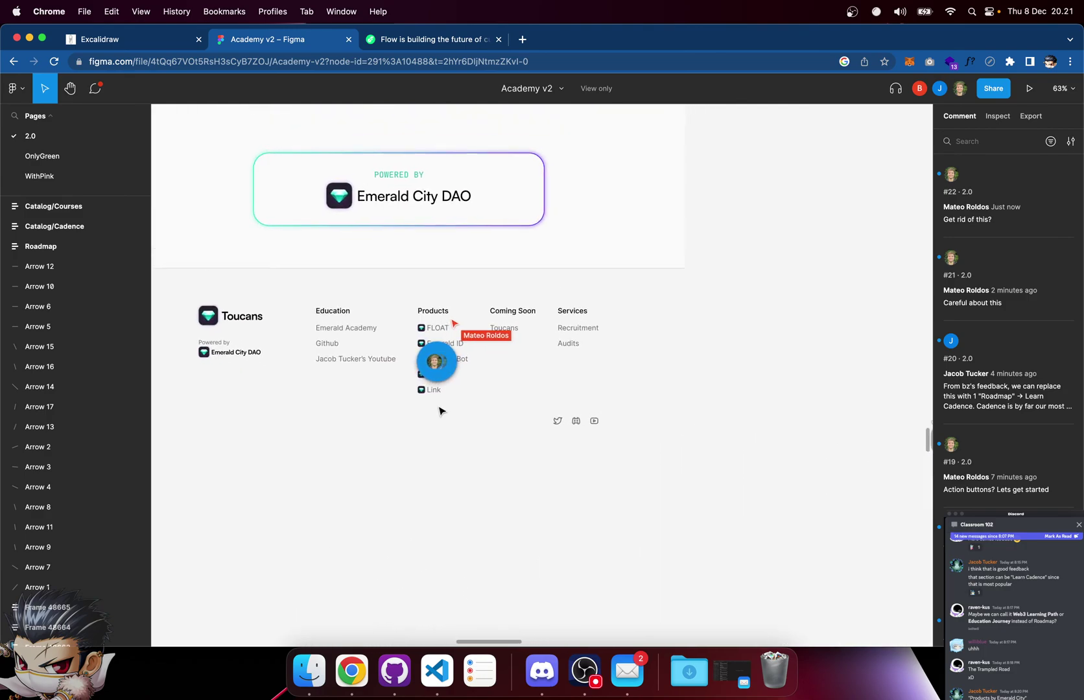
pyautogui.hscroll(-3, 439, 411)
pyautogui.hscroll(3, 440, 411)
pyautogui.scroll(3, 440, 410)
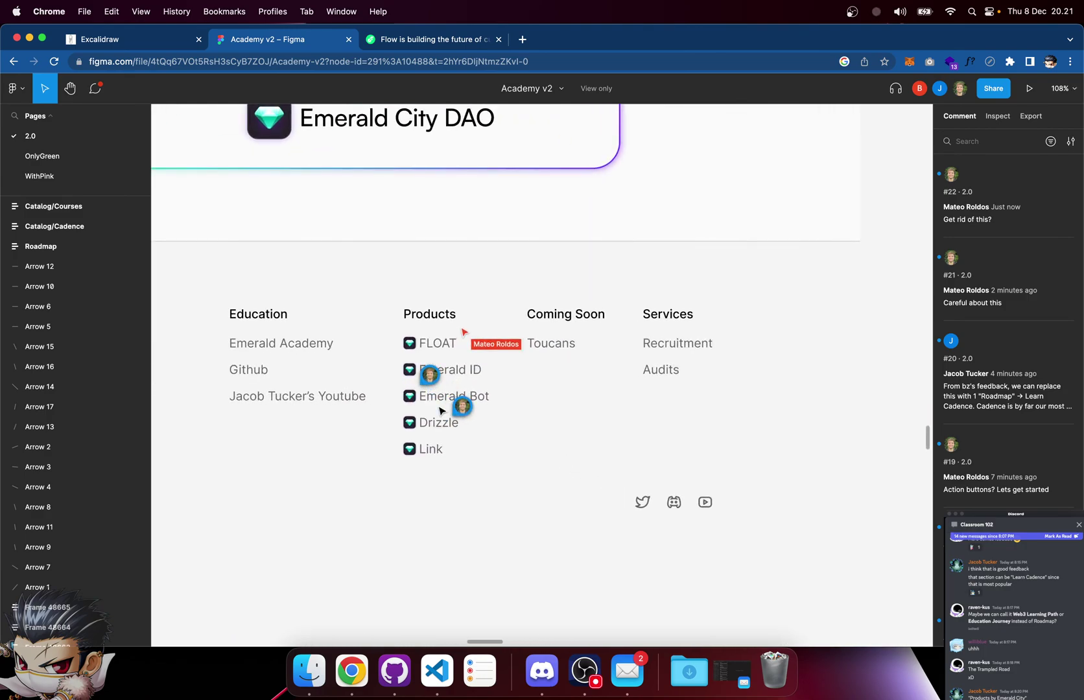
# View the Home design's lower sections as a whole, then examine the footer's Products, Coming Soon and Services columns
pyautogui.scroll(-8, 440, 410)
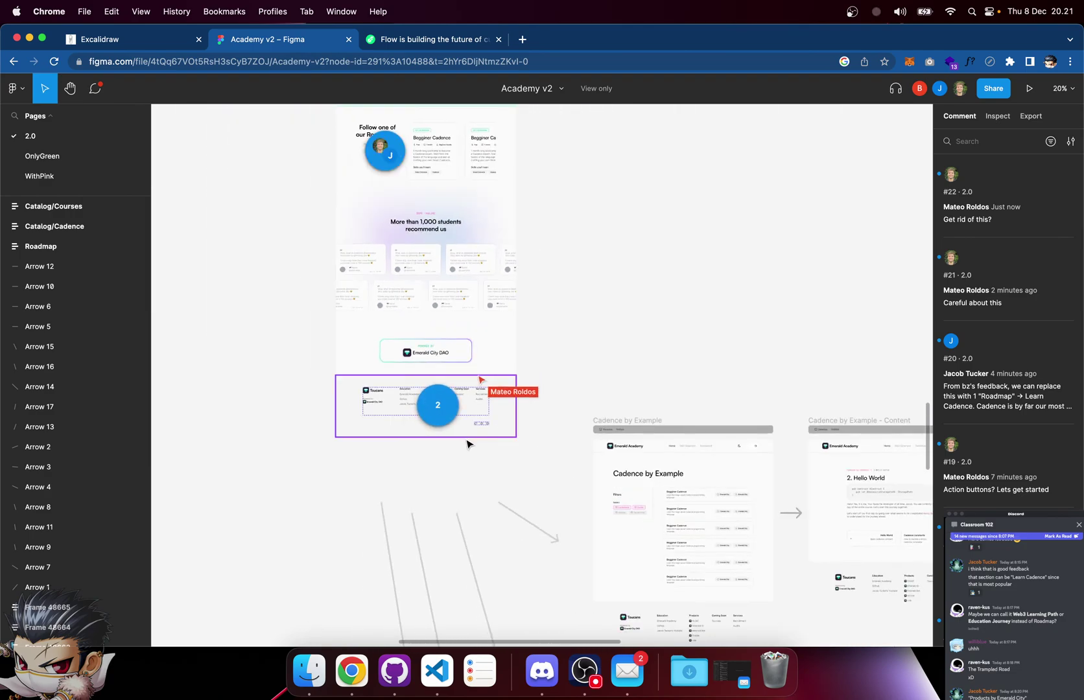
pyautogui.scroll(2, 522, 428)
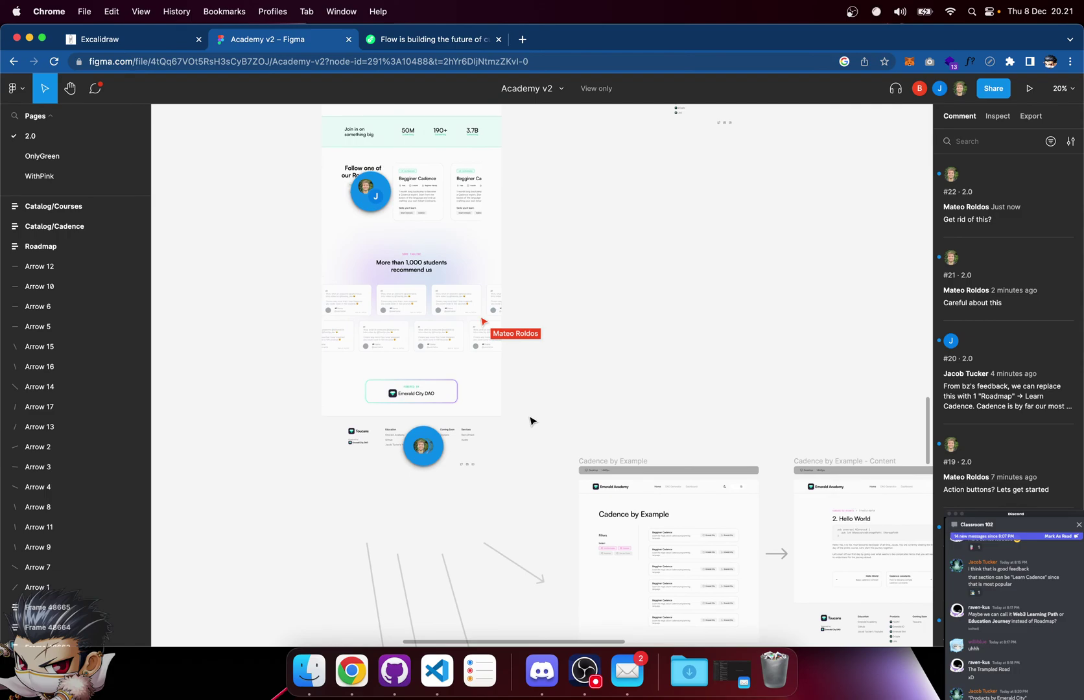
pyautogui.scroll(5, 552, 417)
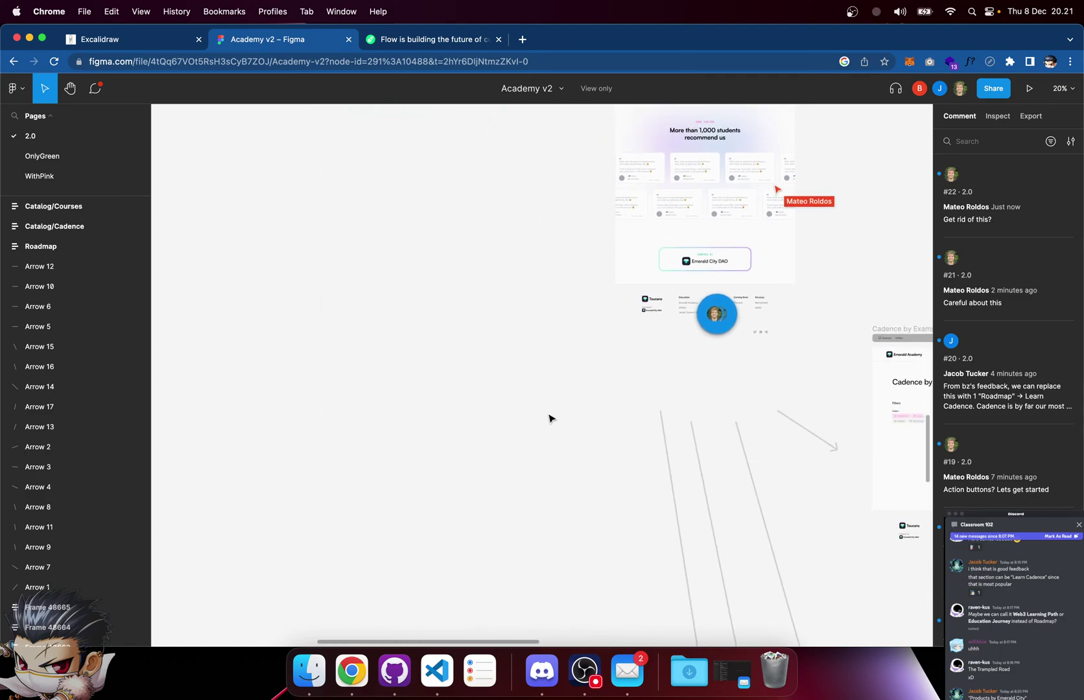
pyautogui.hscroll(5, 694, 298)
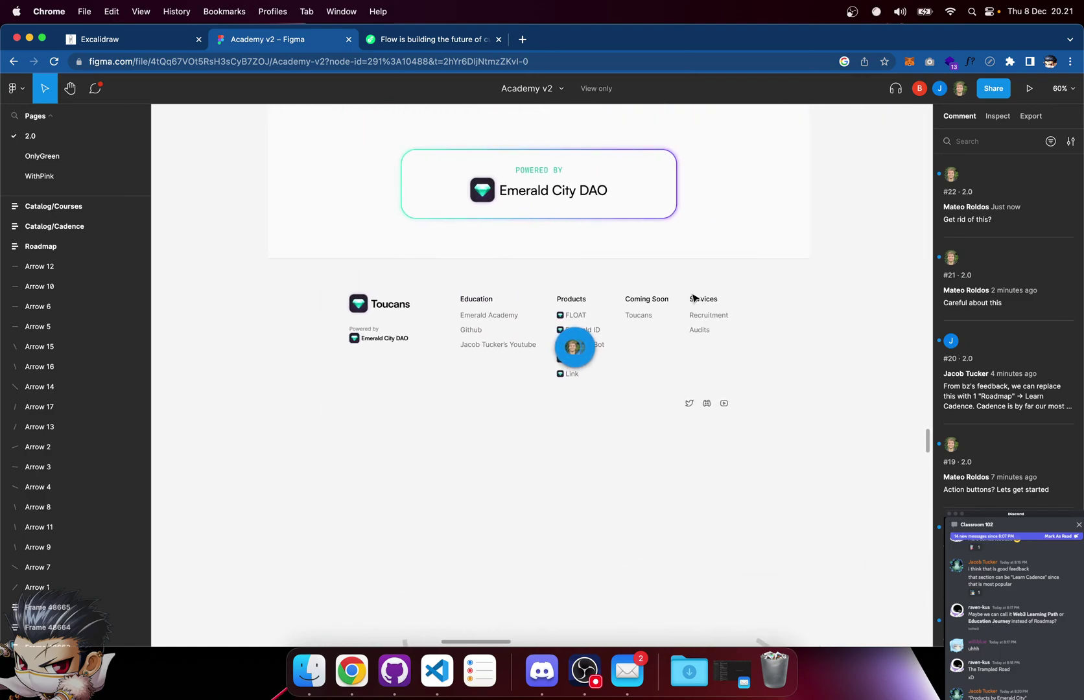
pyautogui.scroll(3, 634, 286)
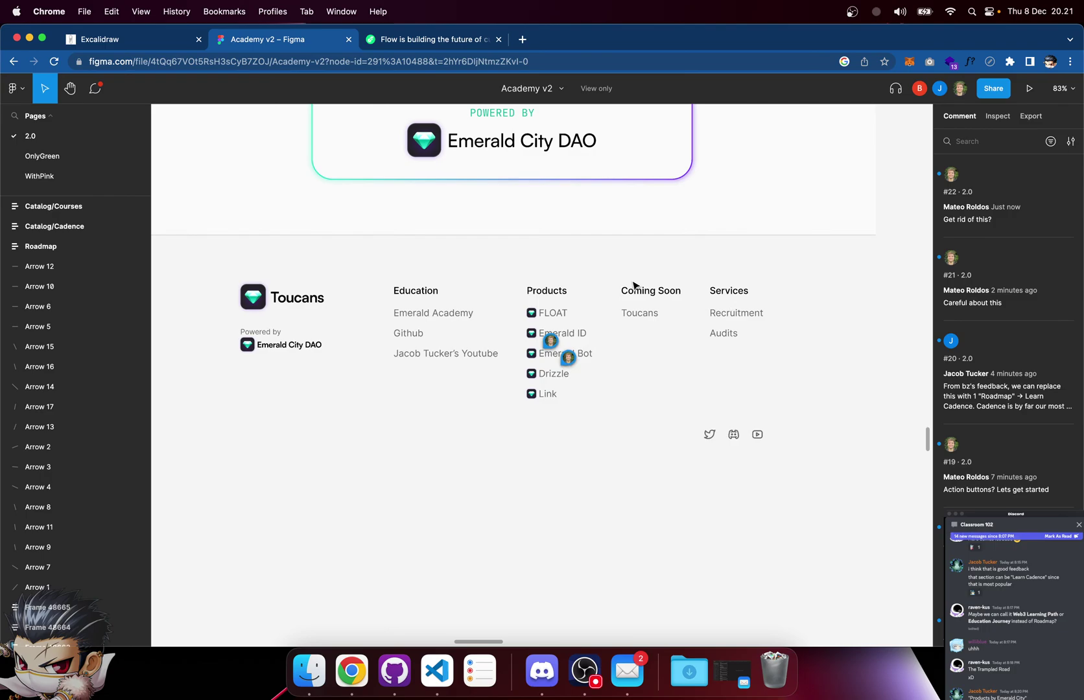
# Select the Products heading in the Home footer and inspect its properties and spacing
pyautogui.click(564, 296)
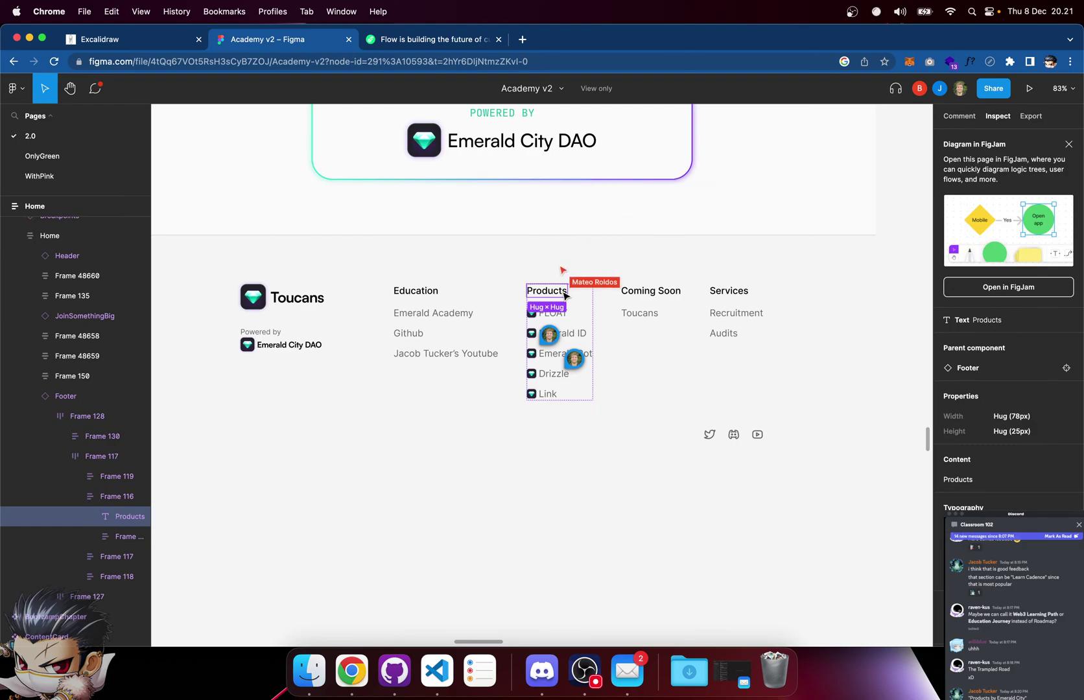
pyautogui.scroll(5, 564, 296)
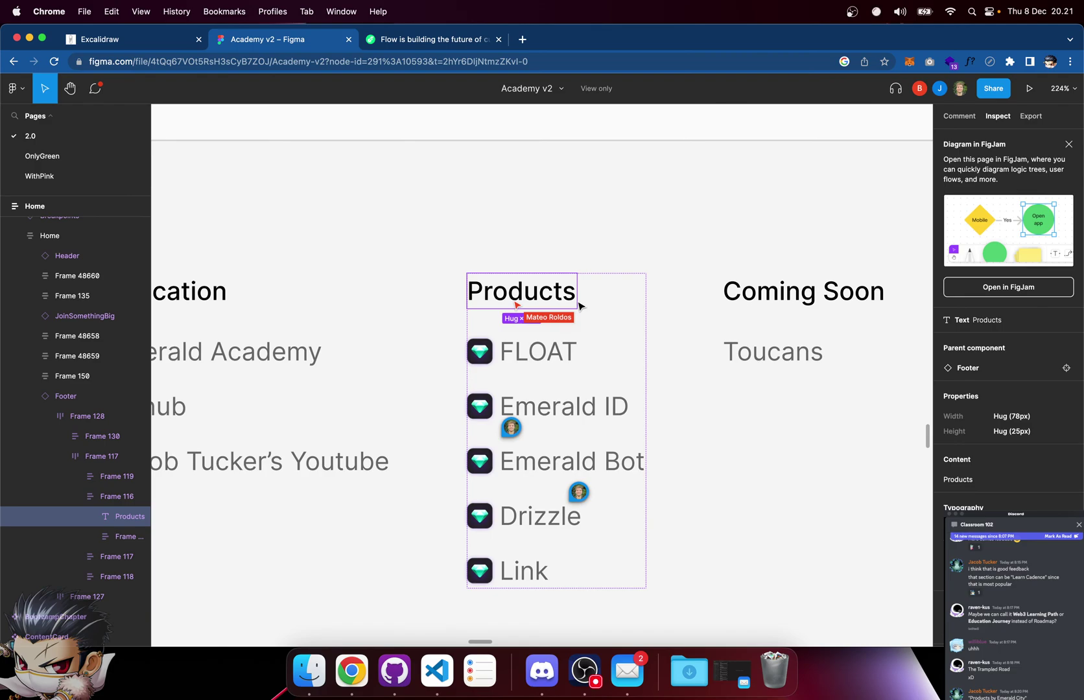
pyautogui.scroll(-4, 584, 303)
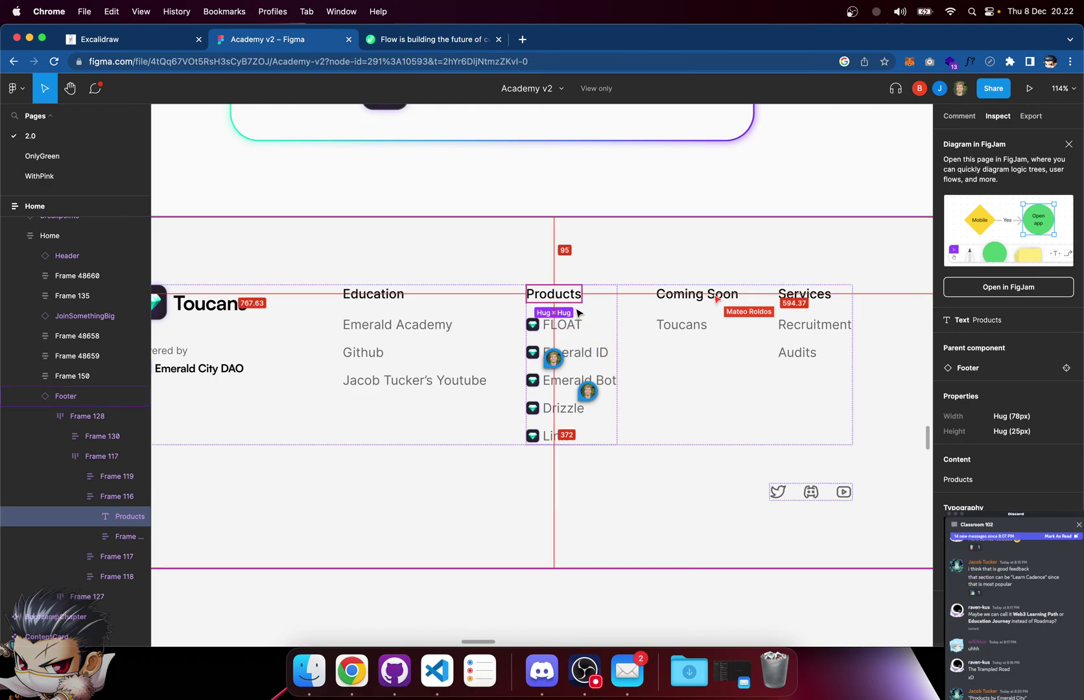
pyautogui.scroll(3, 588, 301)
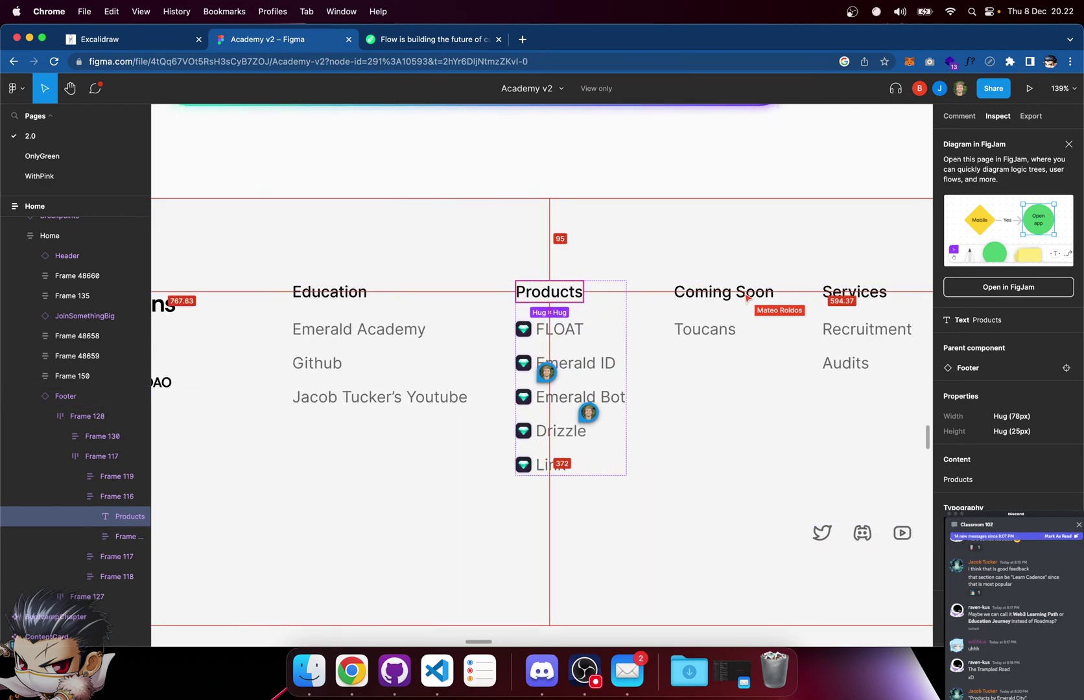
pyautogui.scroll(-3, 1012, 616)
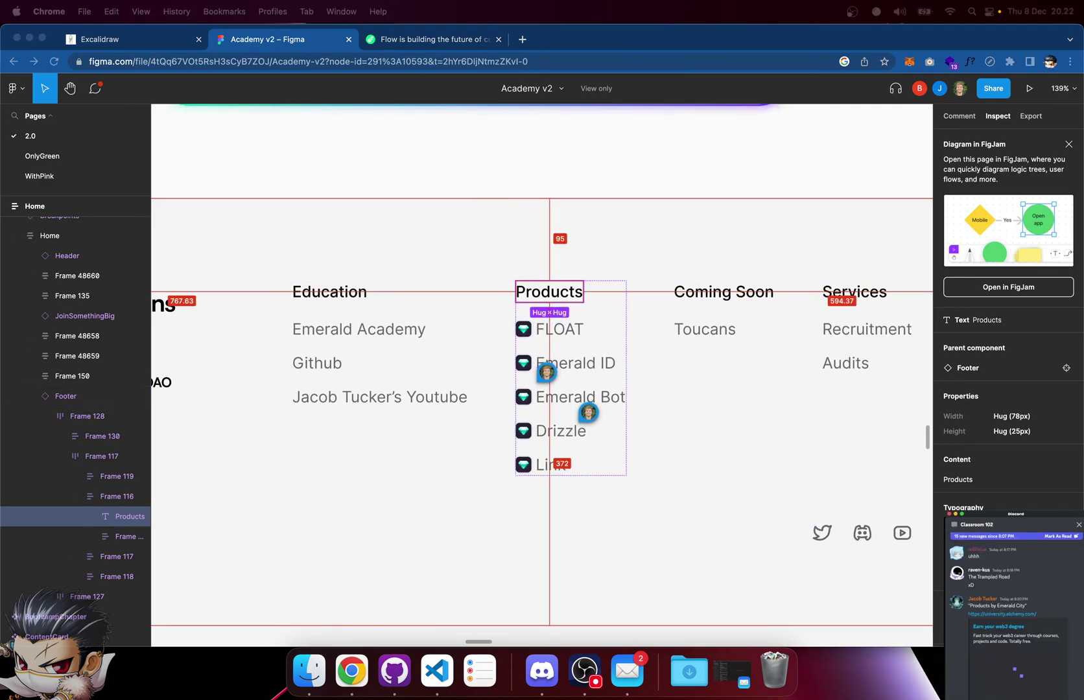
# Open the Alchemy University link from the Discord chat and examine the site's footer columns
pyautogui.click(1019, 615)
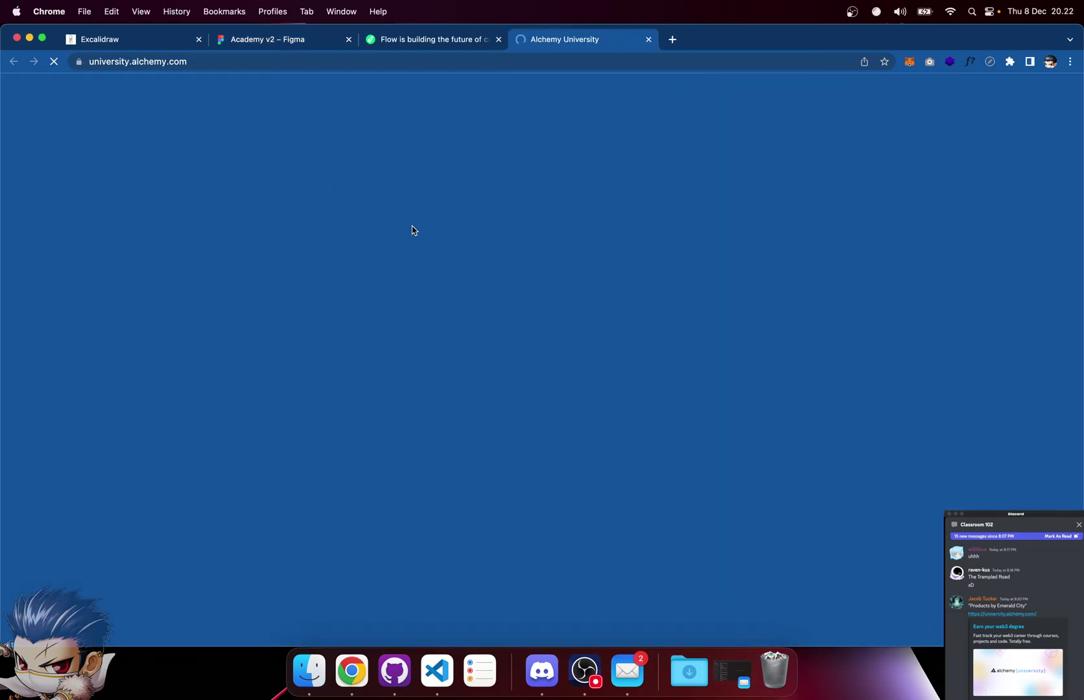
pyautogui.scroll(-20, 412, 231)
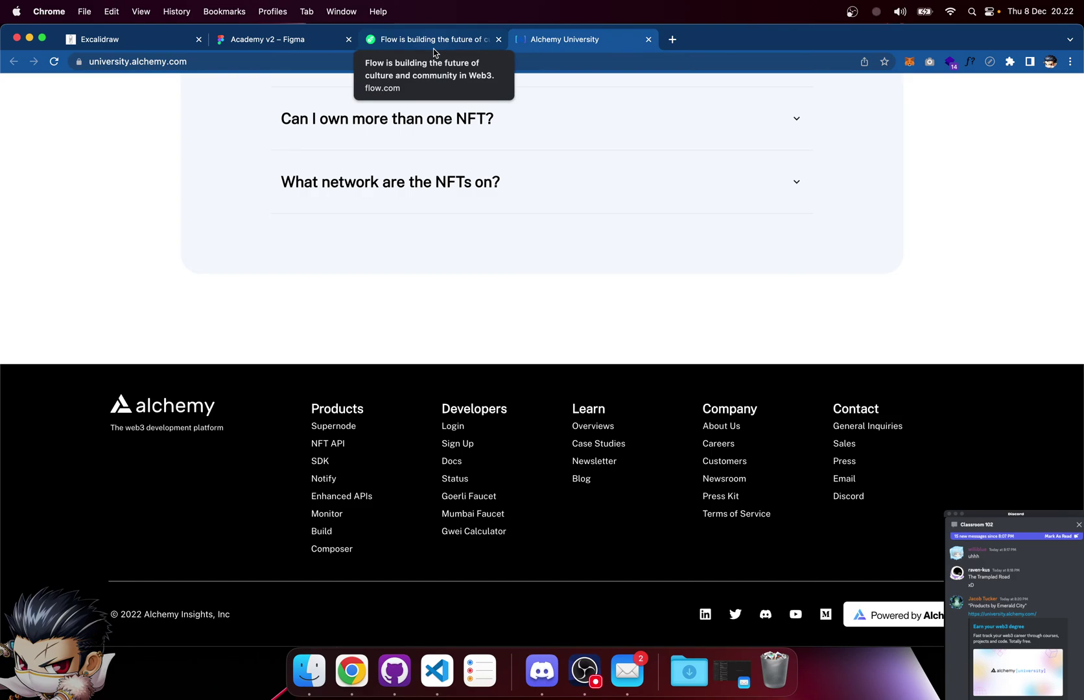
# Compare the Academy v2 footer's Products column in Figma with the Alchemy University site's footer
pyautogui.click(283, 44)
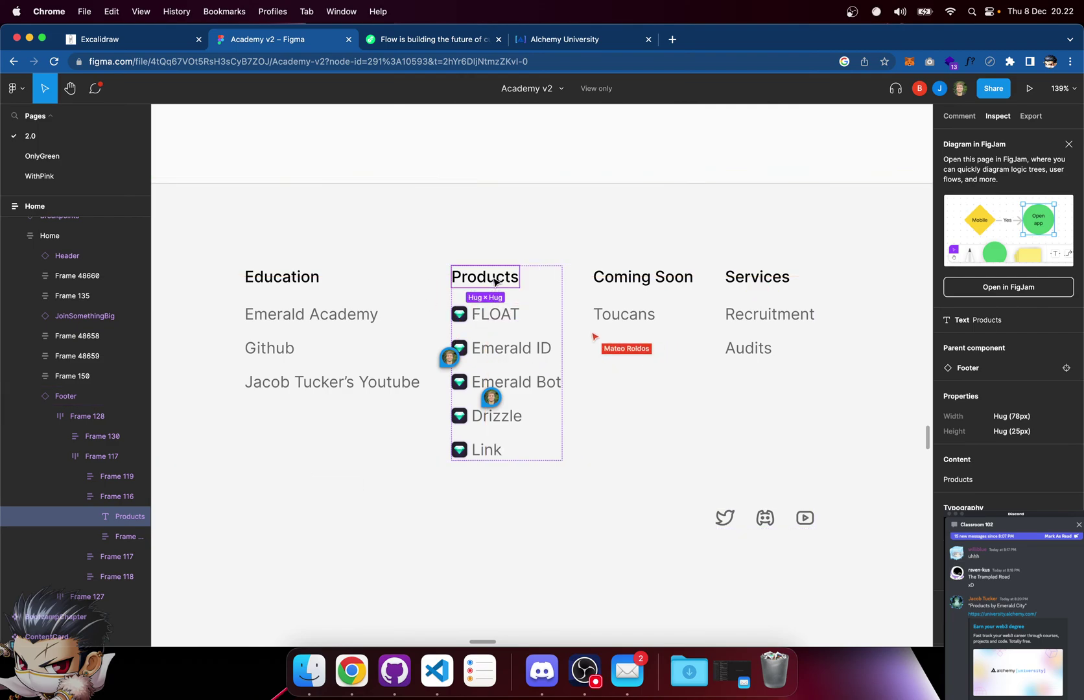
pyautogui.scroll(5, 494, 280)
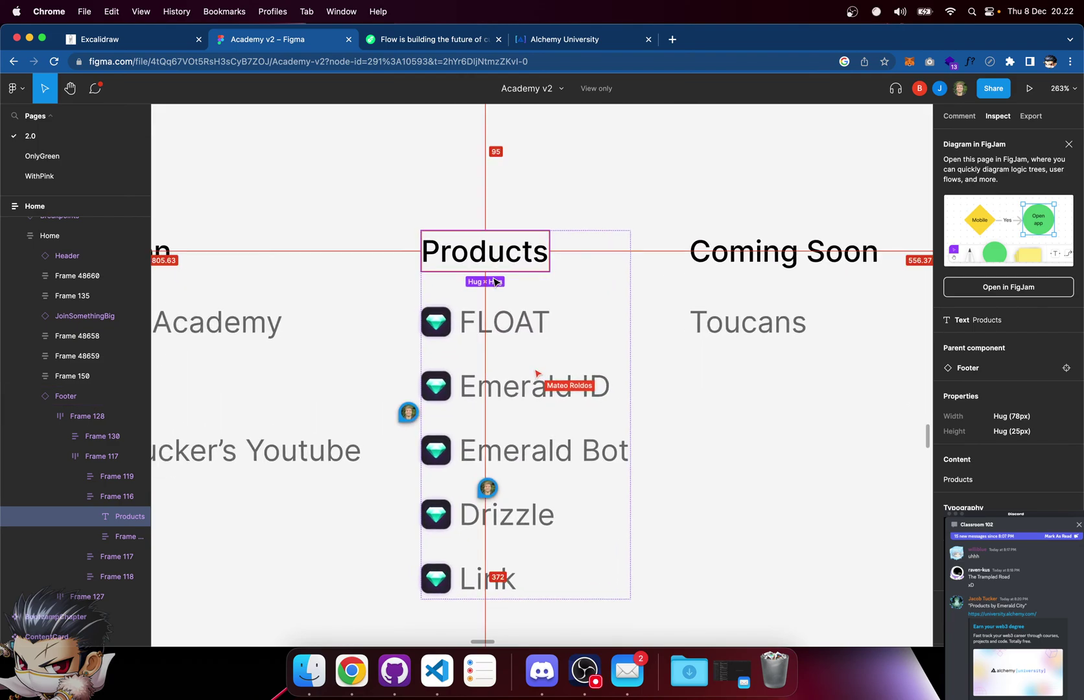
pyautogui.scroll(-3, 524, 253)
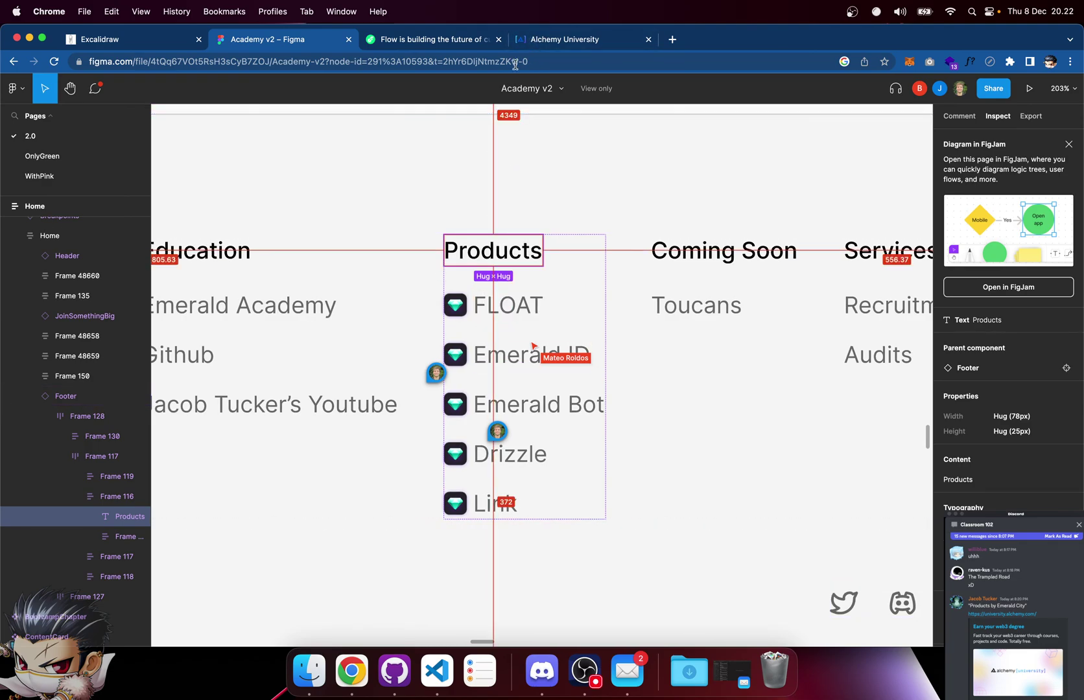
pyautogui.click(541, 43)
pyautogui.click(325, 43)
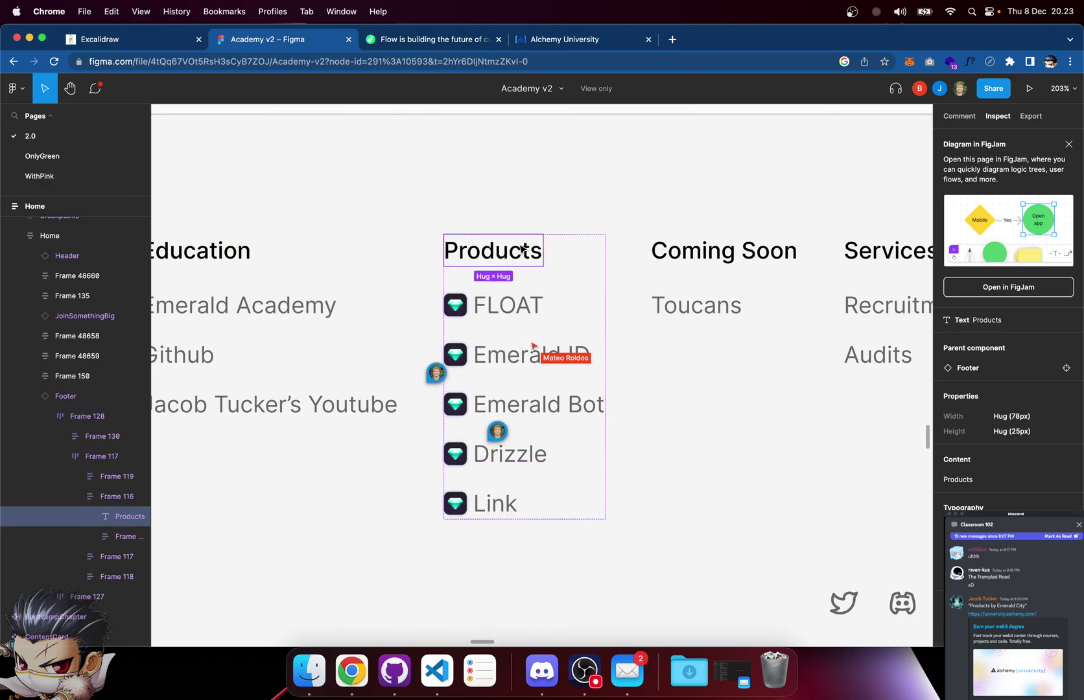
# Select the whole Footer component in the Home design and examine its logo block, link columns and spacing
pyautogui.scroll(-3, 519, 252)
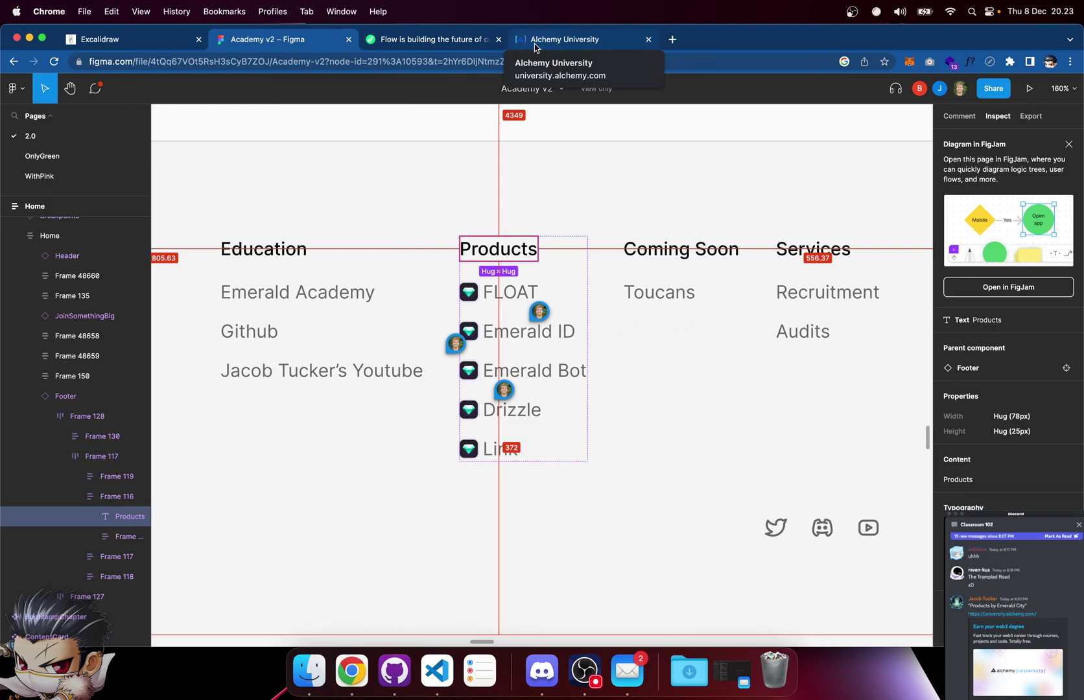
pyautogui.click(637, 519)
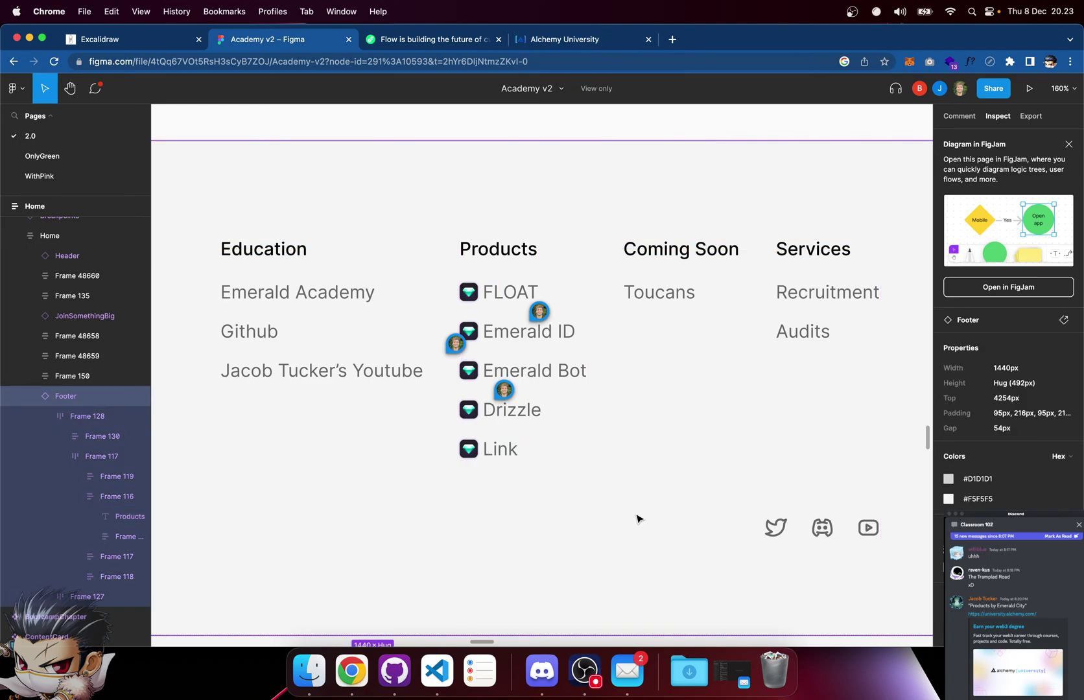
pyautogui.scroll(-5, 638, 524)
pyautogui.hscroll(-5, 638, 524)
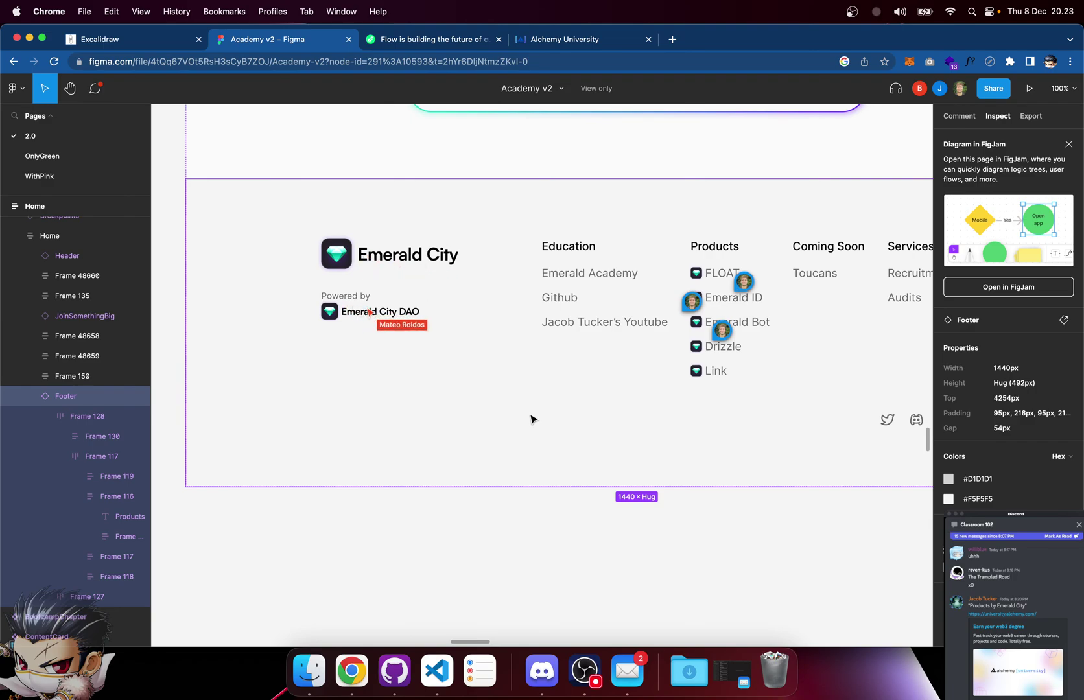
pyautogui.hscroll(5, 530, 419)
pyautogui.hscroll(-4, 530, 419)
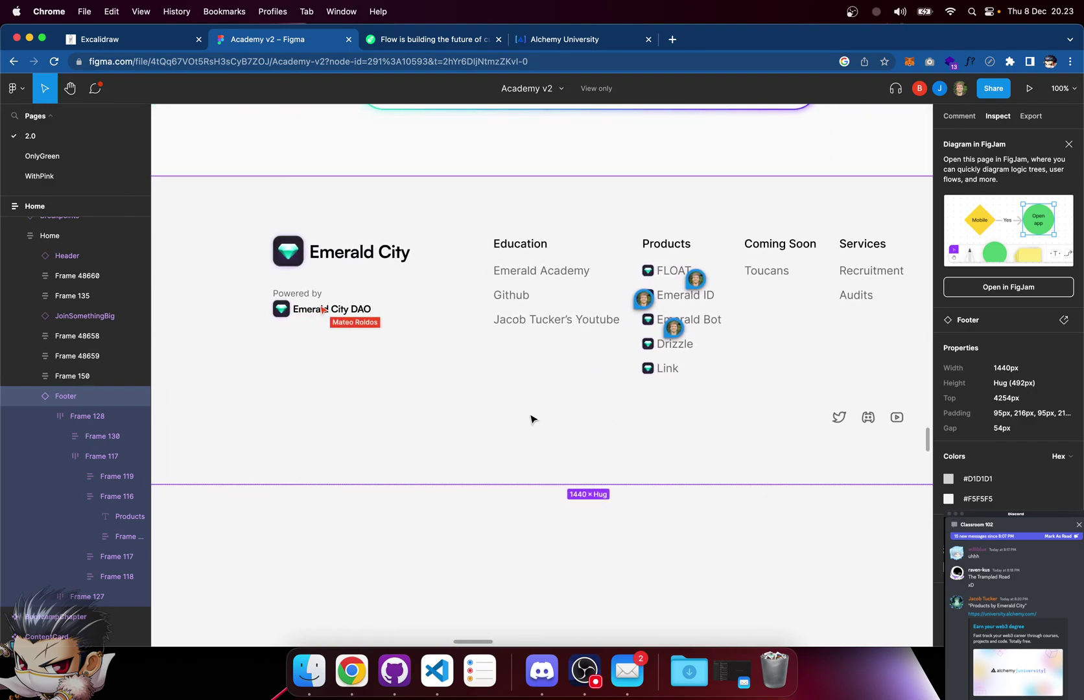
pyautogui.scroll(2, 530, 419)
pyautogui.hscroll(2, 531, 419)
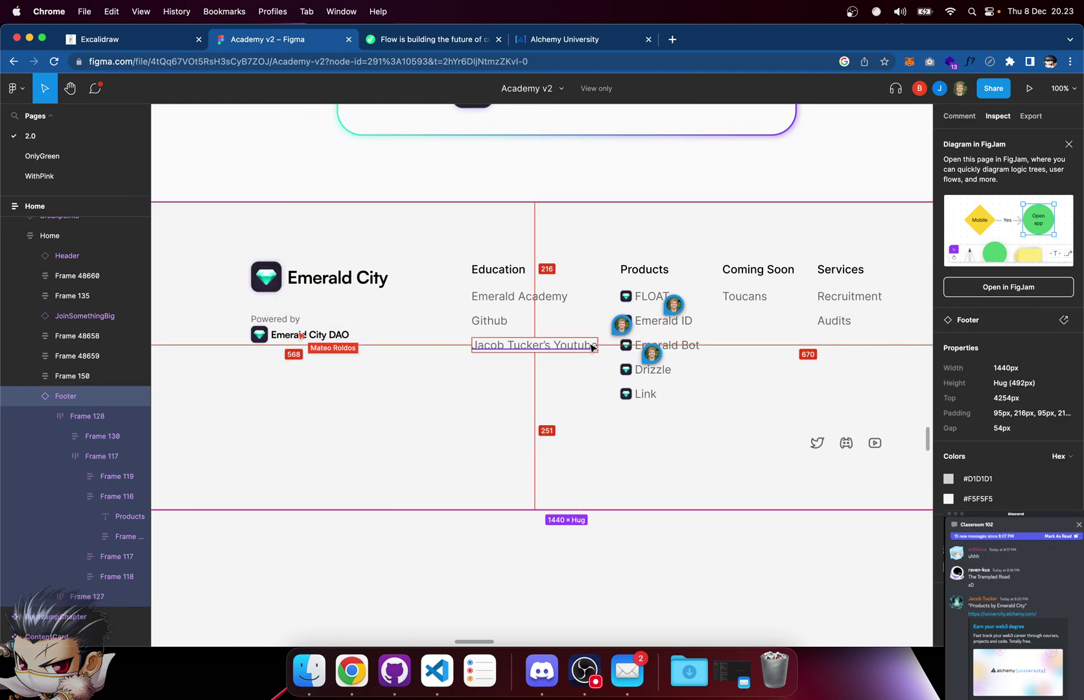
pyautogui.hscroll(3, 610, 318)
pyautogui.scroll(5, 584, 307)
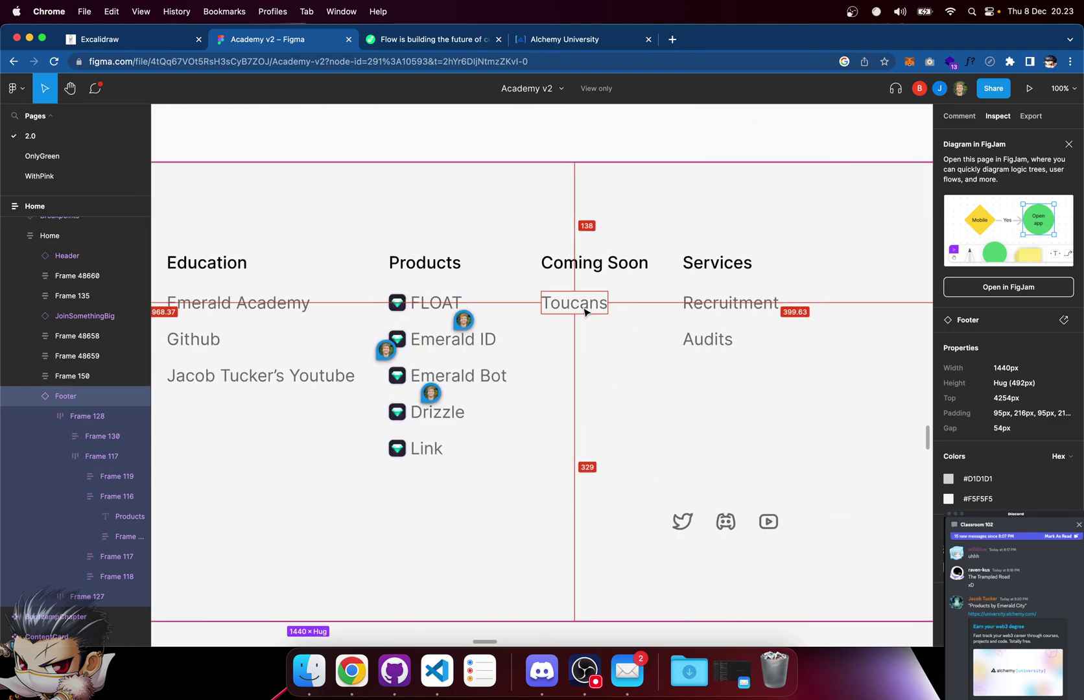
# Compare the link columns of the Alchemy University site's footer with those of the Home footer in Figma
pyautogui.click(555, 43)
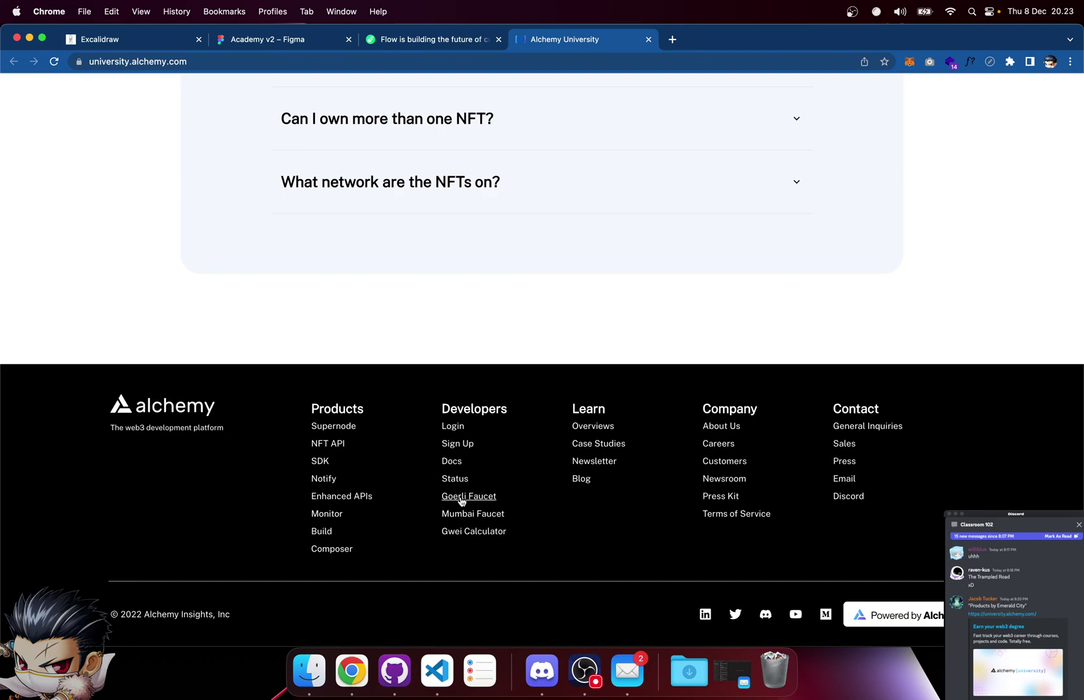
pyautogui.click(316, 40)
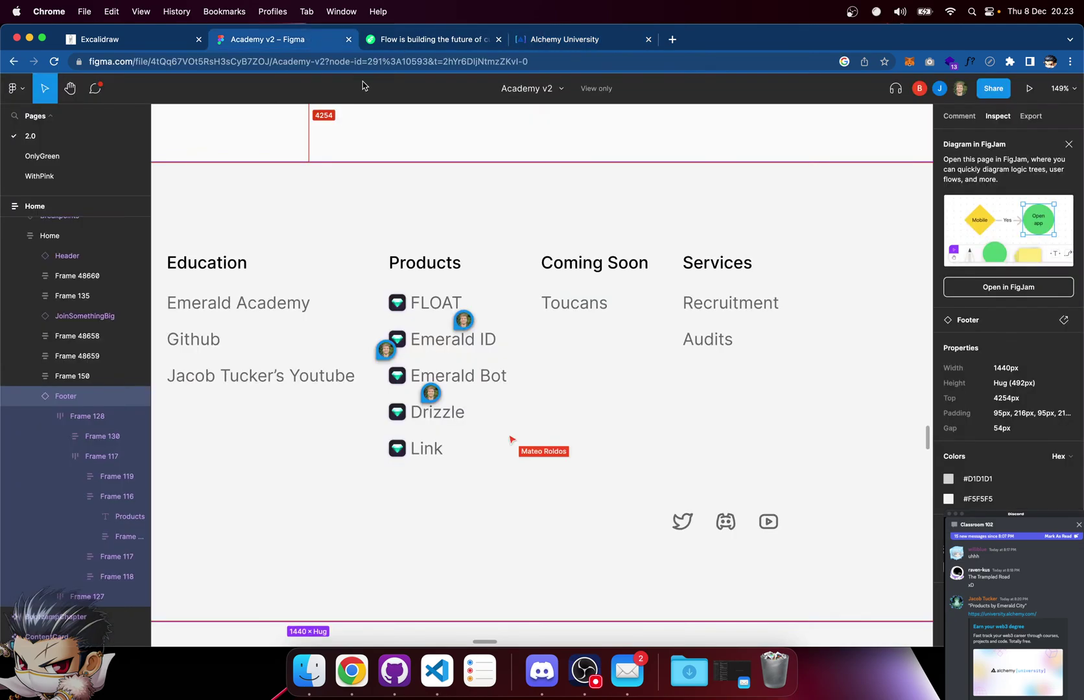
pyautogui.scroll(3, 538, 360)
pyautogui.click(574, 40)
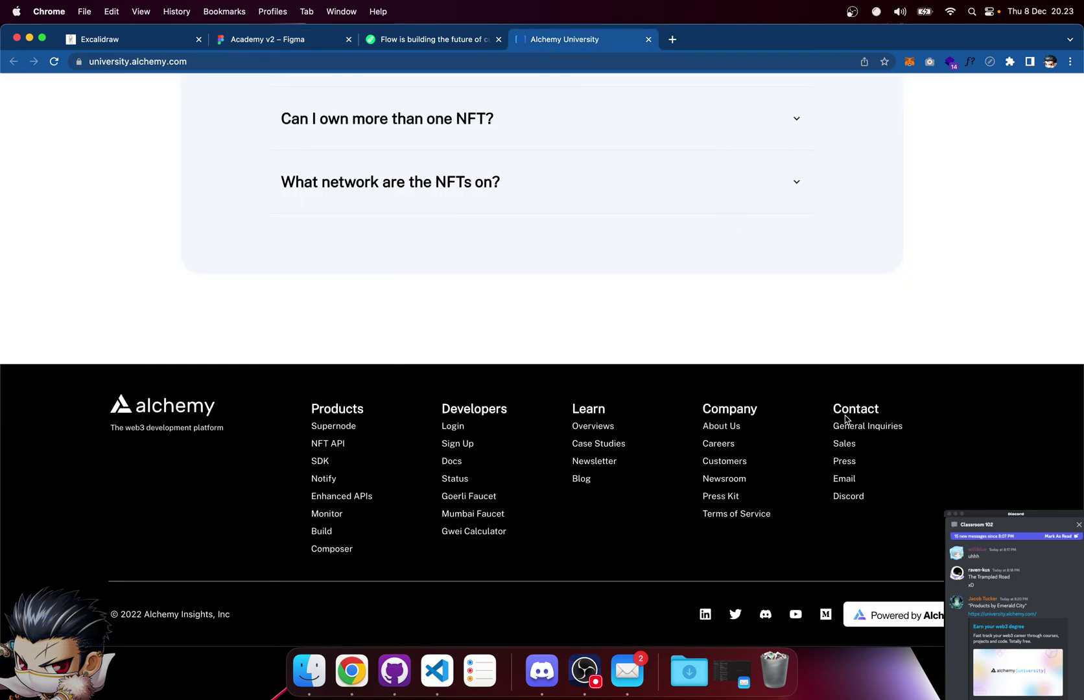
pyautogui.click(381, 41)
pyautogui.click(311, 39)
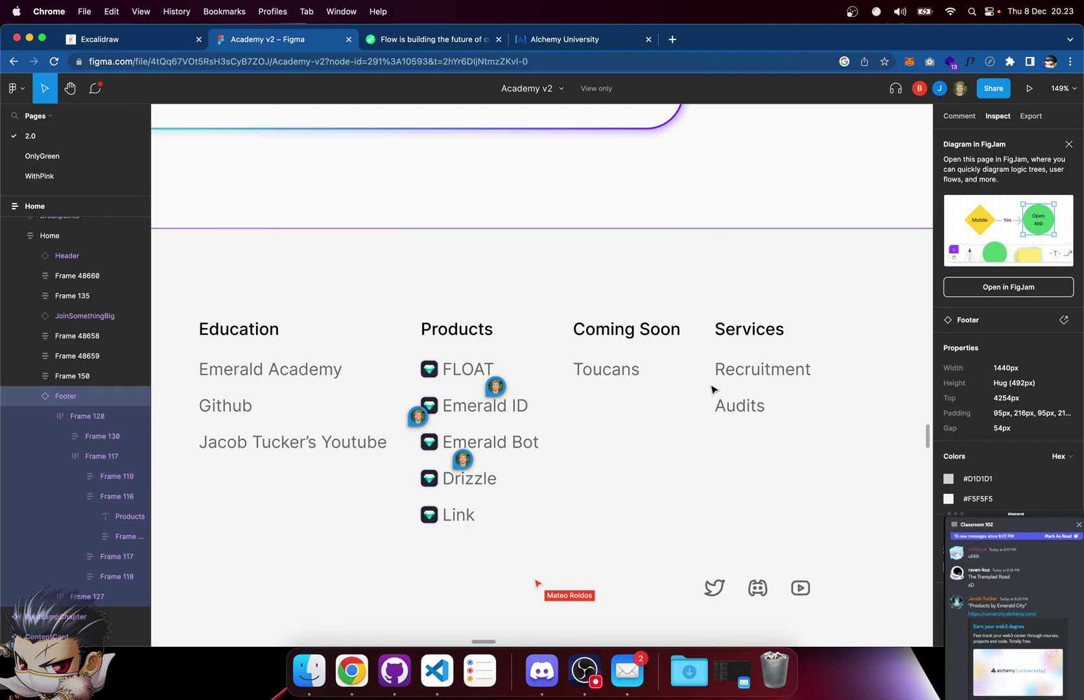
# Examine the Home footer's link columns up close and together with the Emerald City DAO banner above them
pyautogui.scroll(-3, 711, 389)
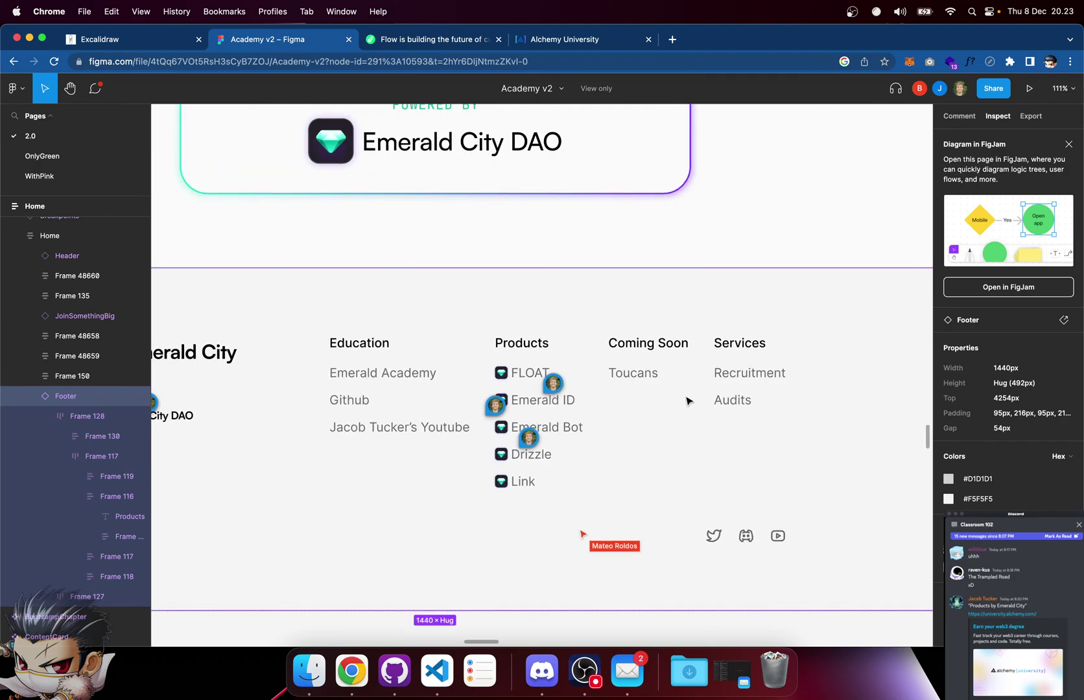
pyautogui.scroll(5, 689, 401)
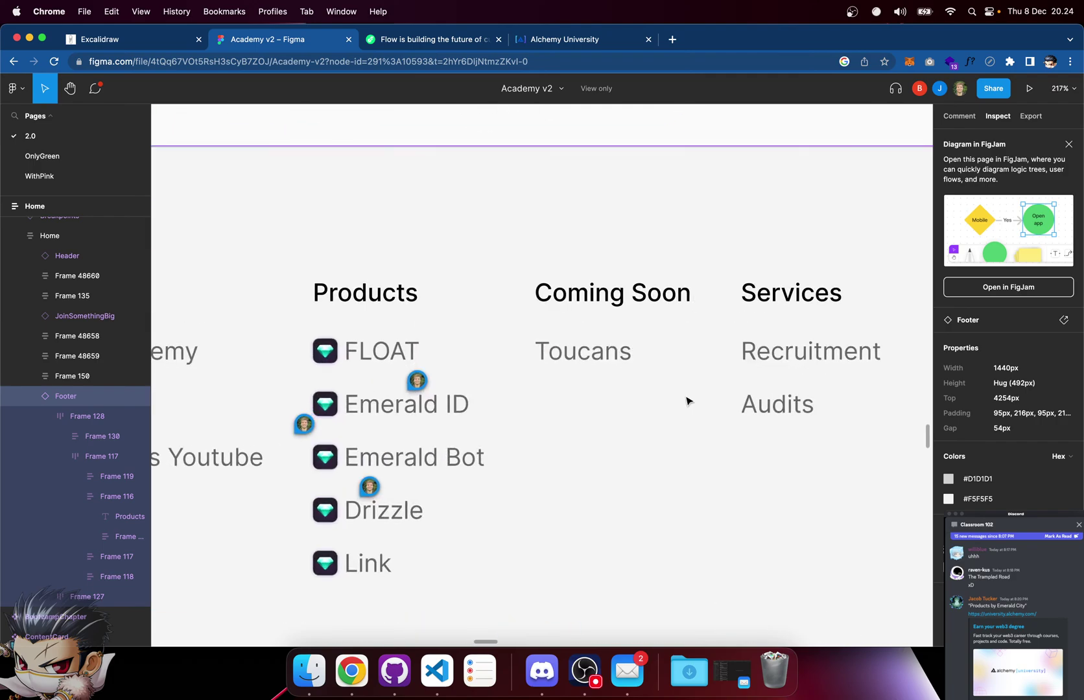
pyautogui.scroll(-5, 689, 401)
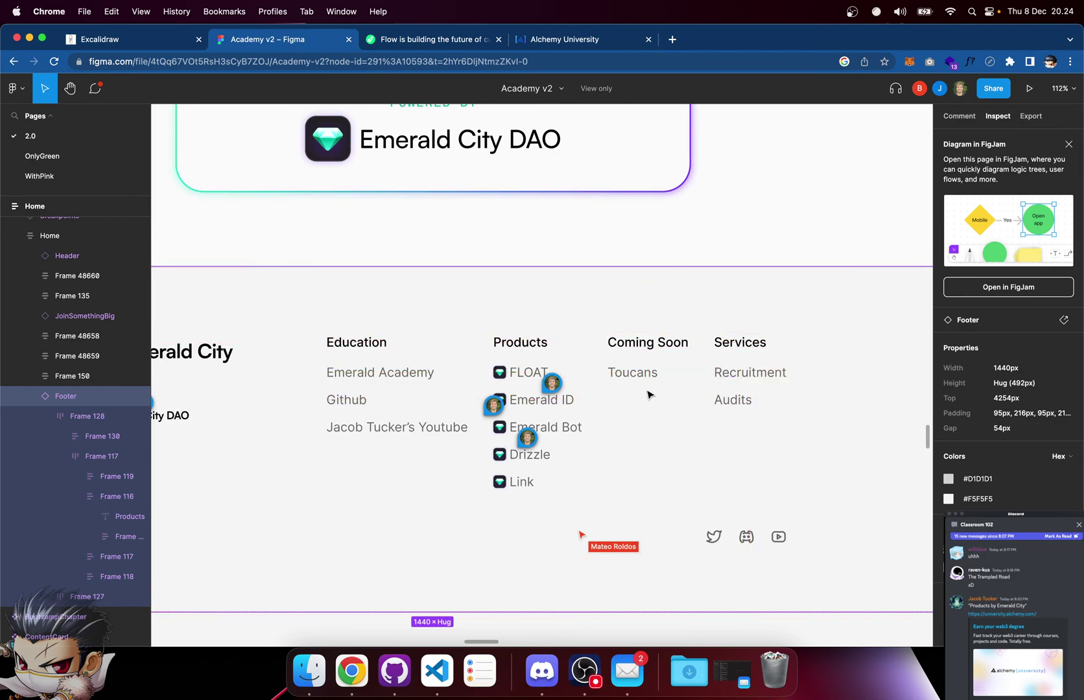
pyautogui.scroll(-1, 648, 393)
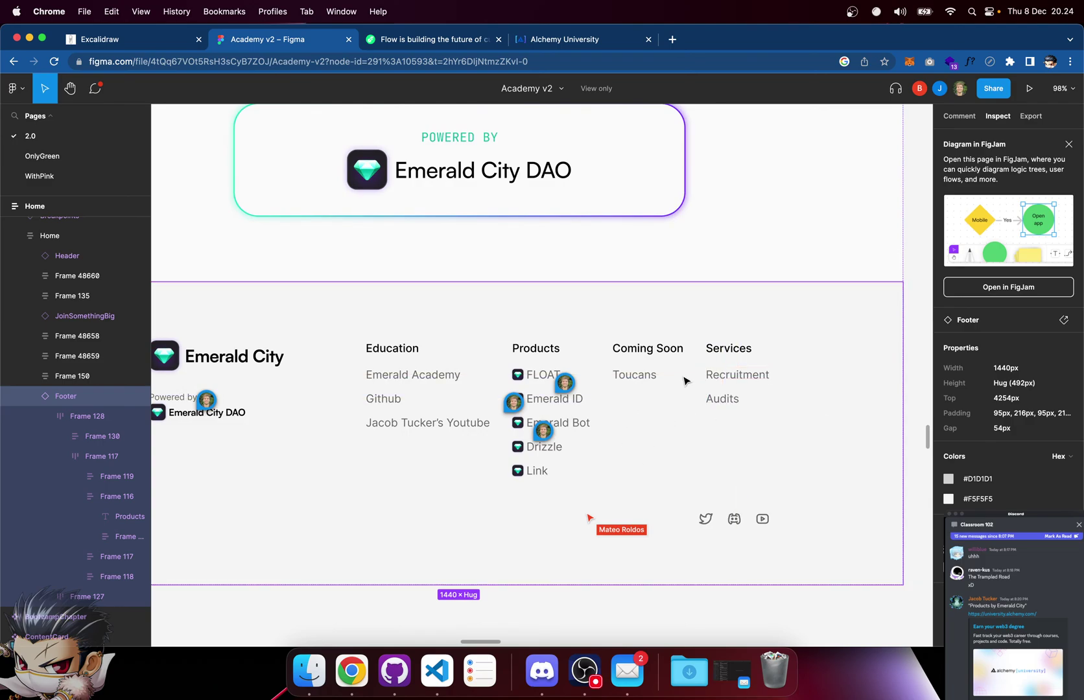
pyautogui.scroll(2, 666, 407)
pyautogui.scroll(-5, 667, 407)
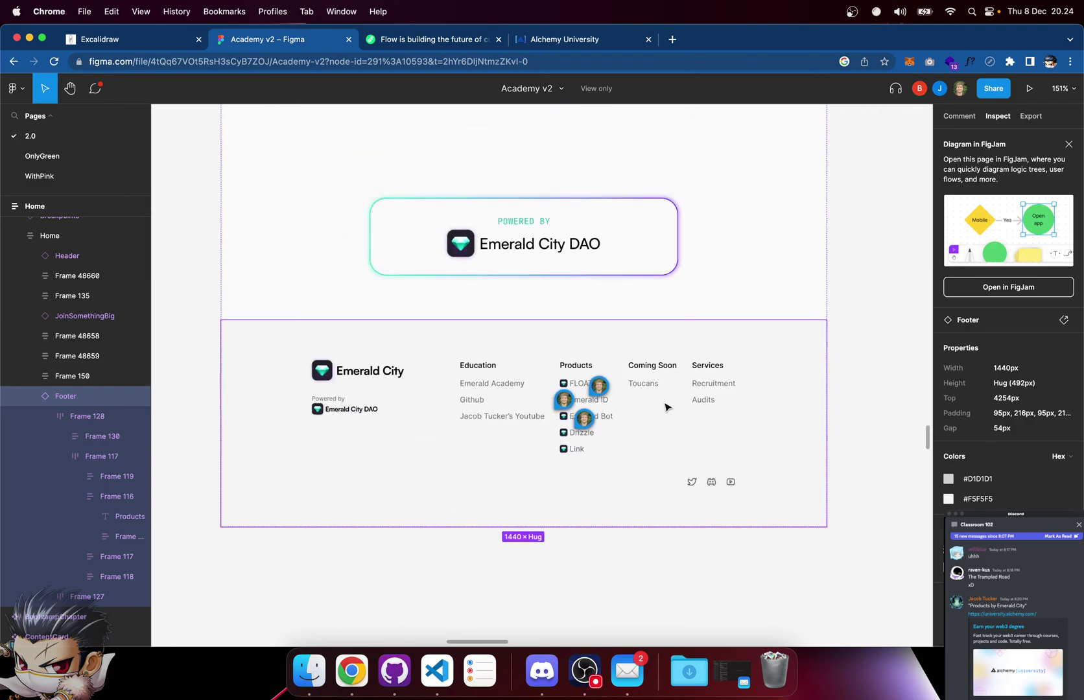
# Clear the Footer selection and examine the Twitter, Discord and YouTube icons beneath the link columns
pyautogui.click(843, 408)
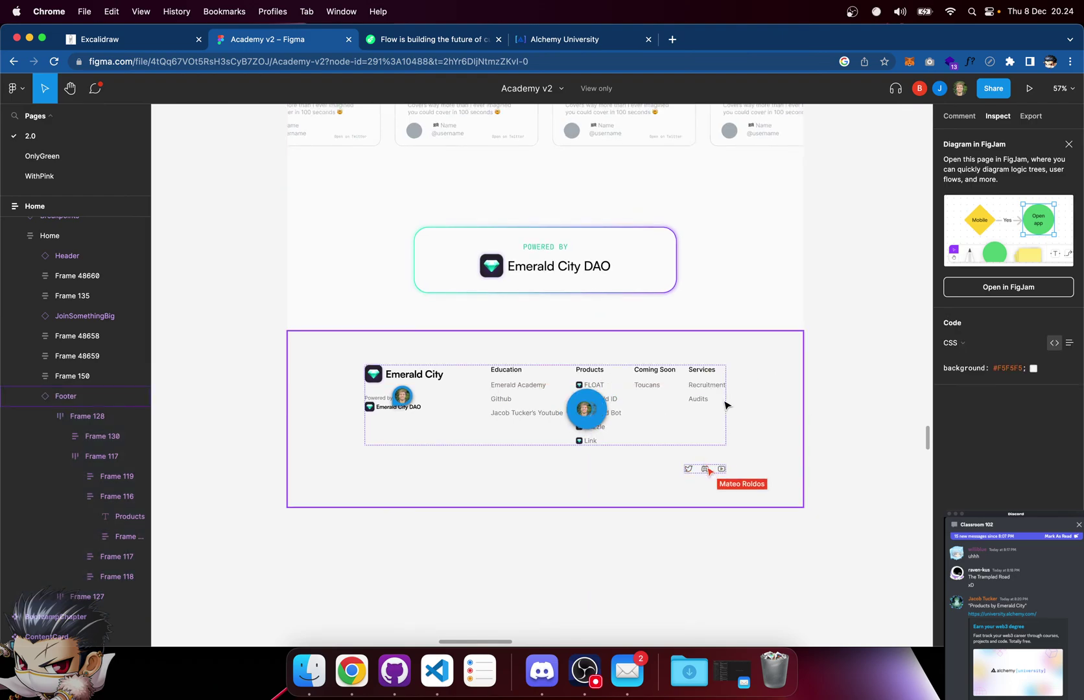
pyautogui.scroll(3, 727, 404)
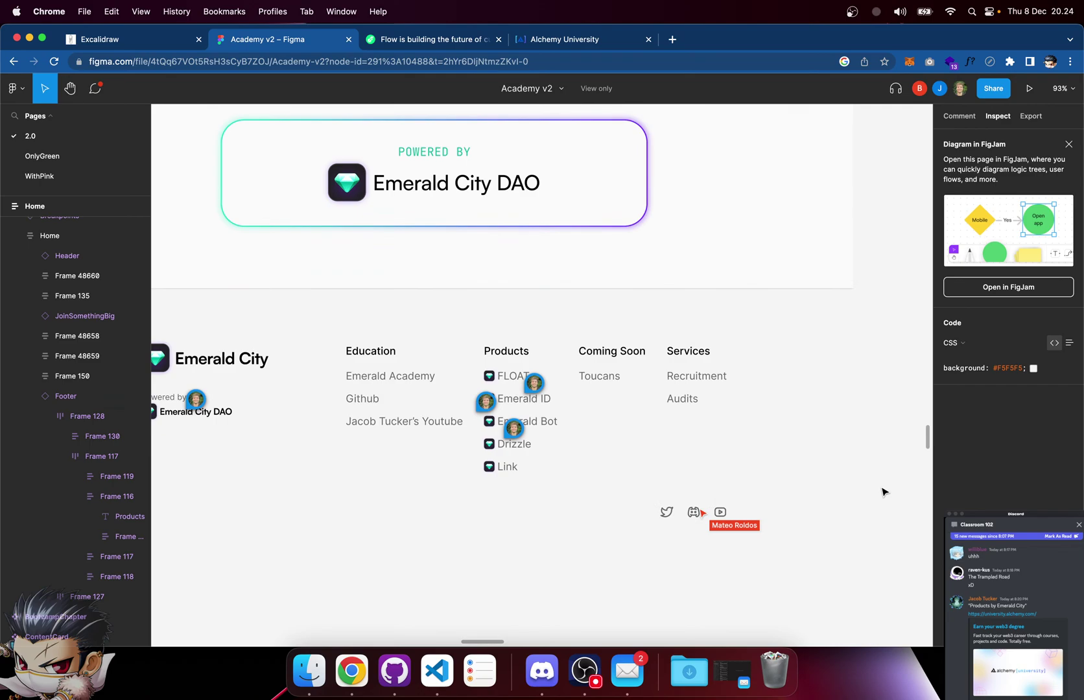
pyautogui.scroll(5, 823, 477)
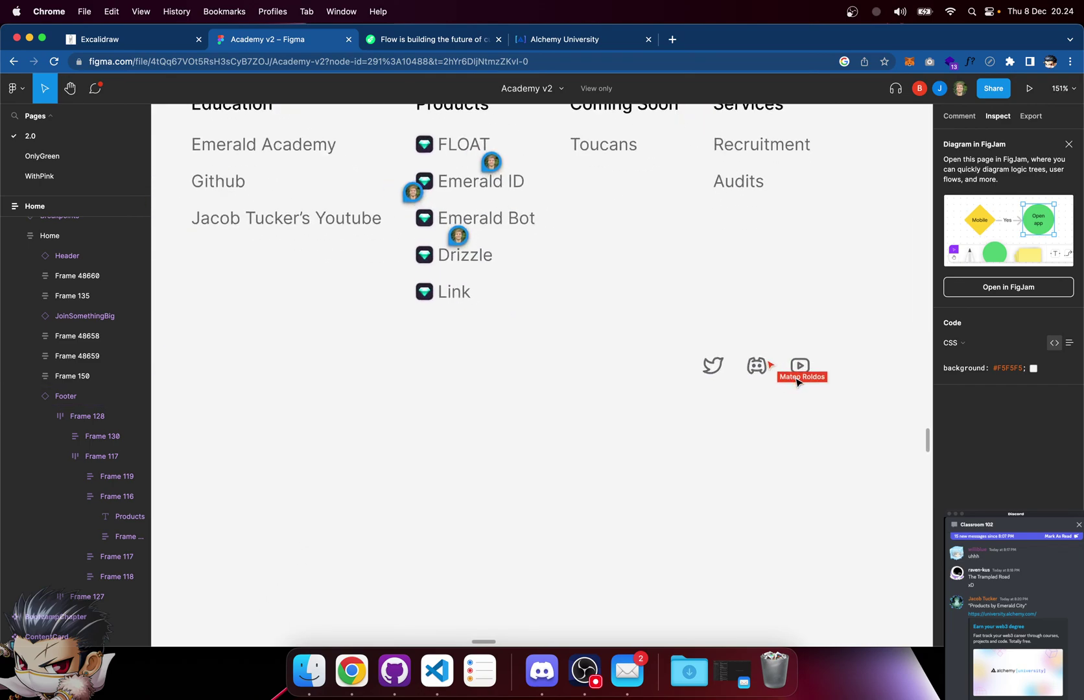
pyautogui.scroll(-4, 797, 382)
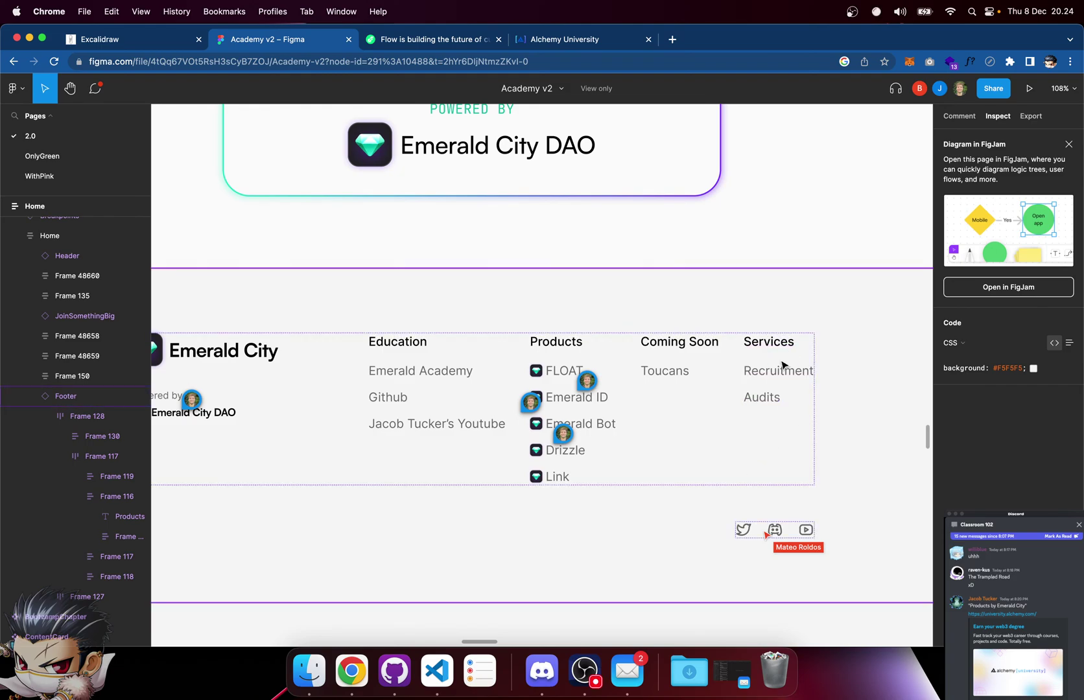
pyautogui.scroll(-5, 806, 322)
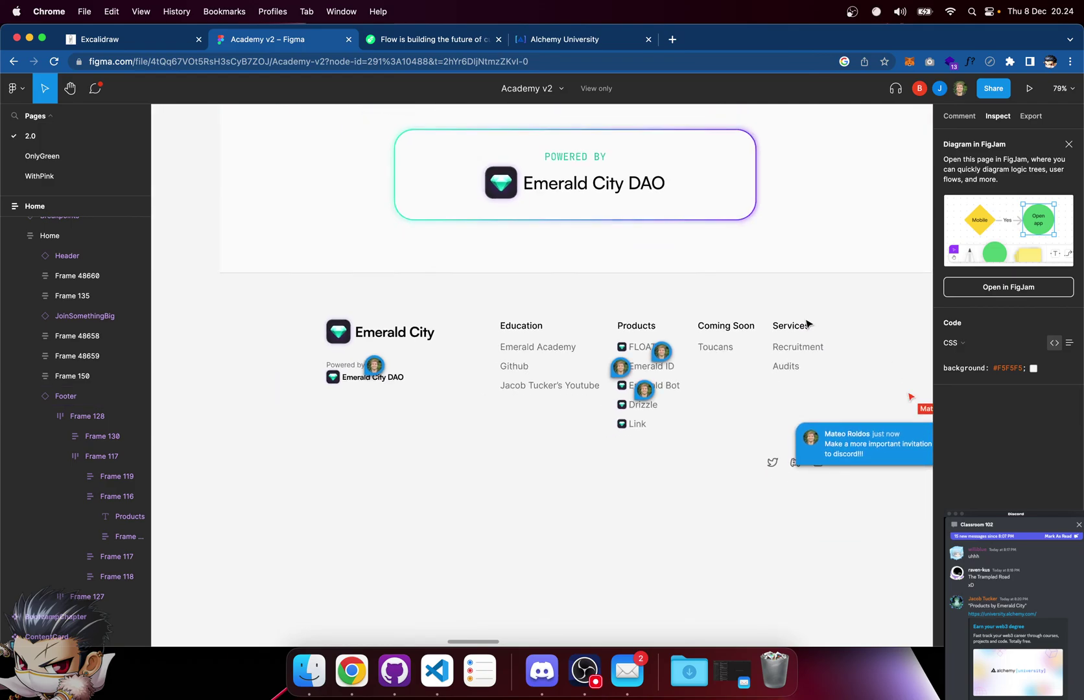
# Review the Home design upward from the footer through the roadmaps and statistics to the Flow Blockchain hero section
pyautogui.scroll(4, 806, 322)
pyautogui.scroll(10, 806, 322)
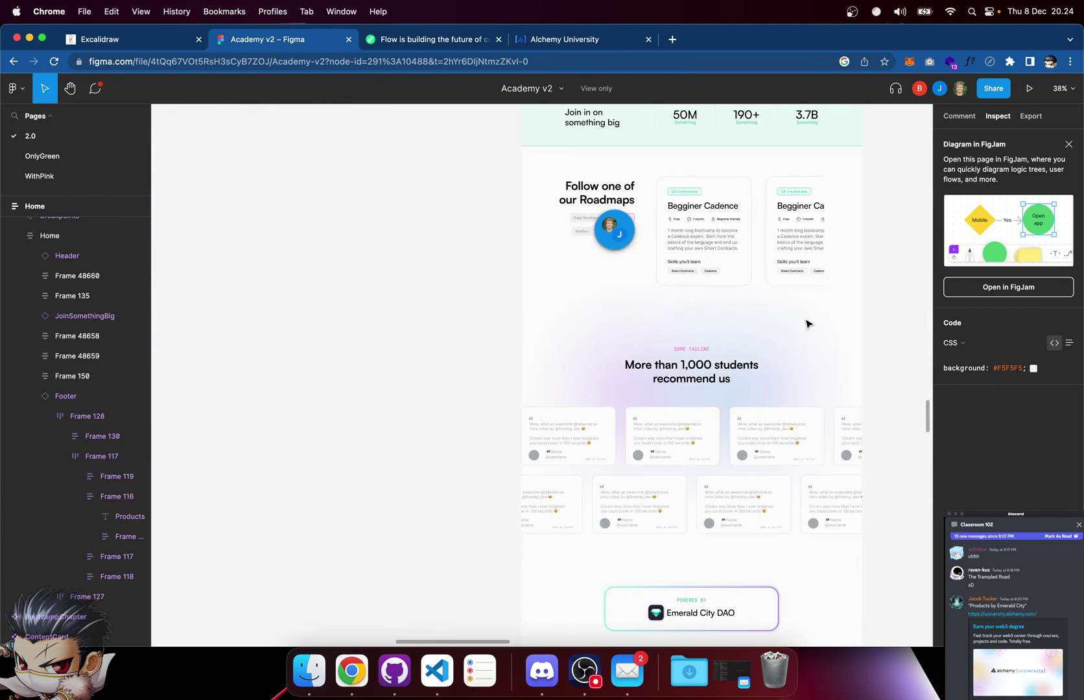
pyautogui.scroll(5, 809, 322)
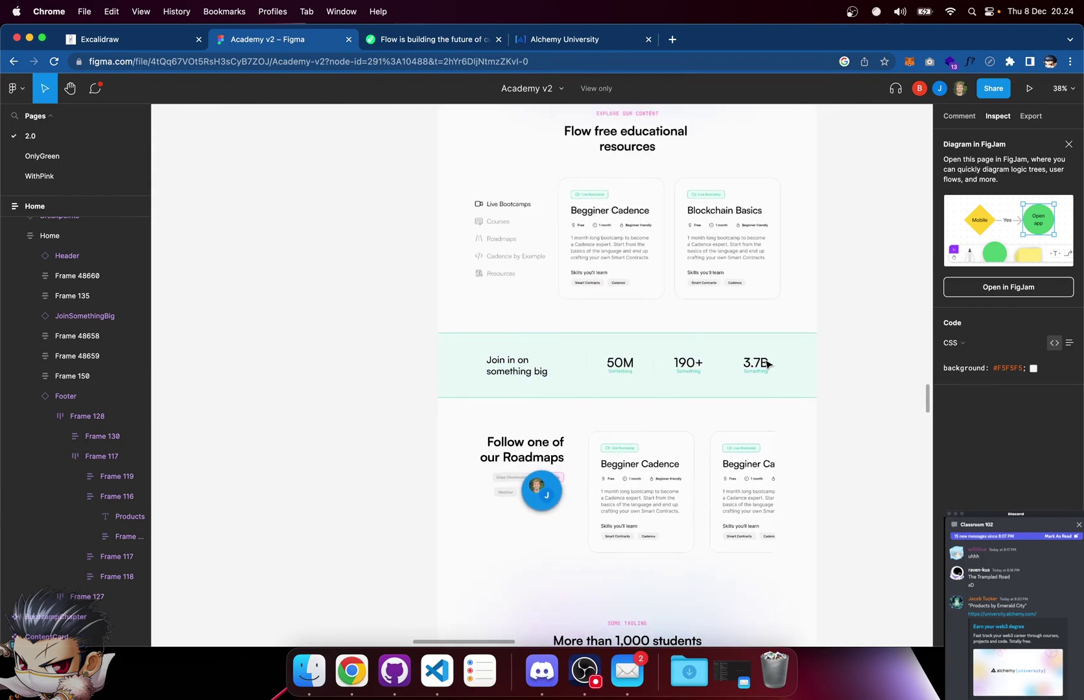
pyautogui.scroll(3, 769, 365)
pyautogui.scroll(6, 769, 365)
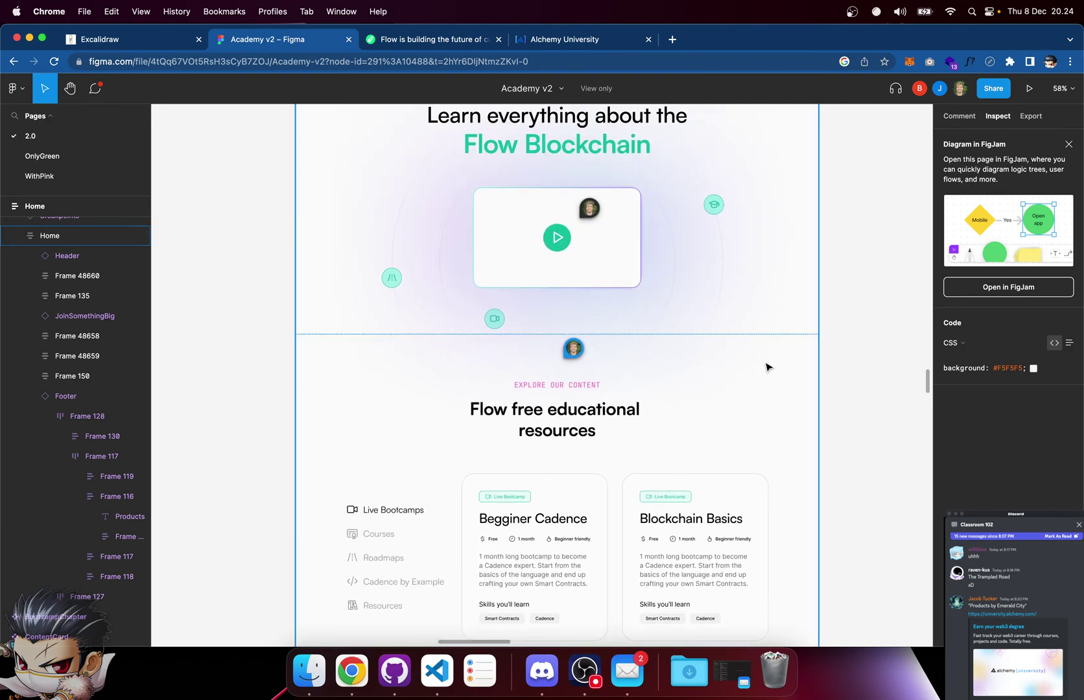
pyautogui.scroll(3, 767, 365)
# Review the Home design's roadmaps, student testimonials and Powered by Emerald City DAO sections down to the footer
pyautogui.scroll(-10, 767, 367)
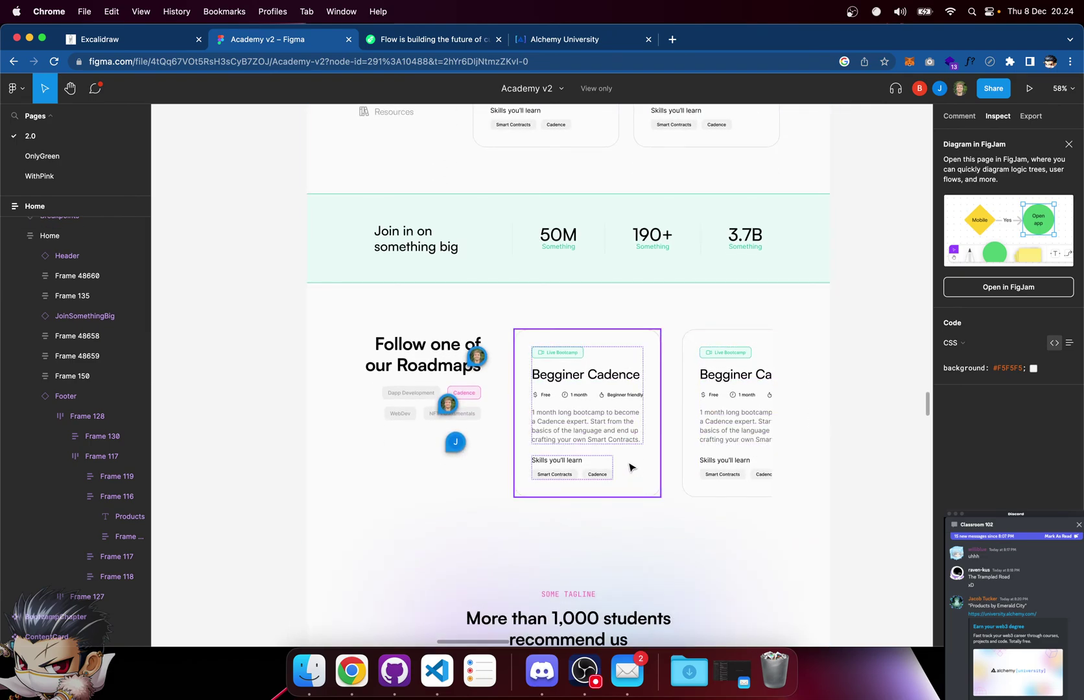
pyautogui.scroll(5, 629, 465)
pyautogui.scroll(-6, 629, 465)
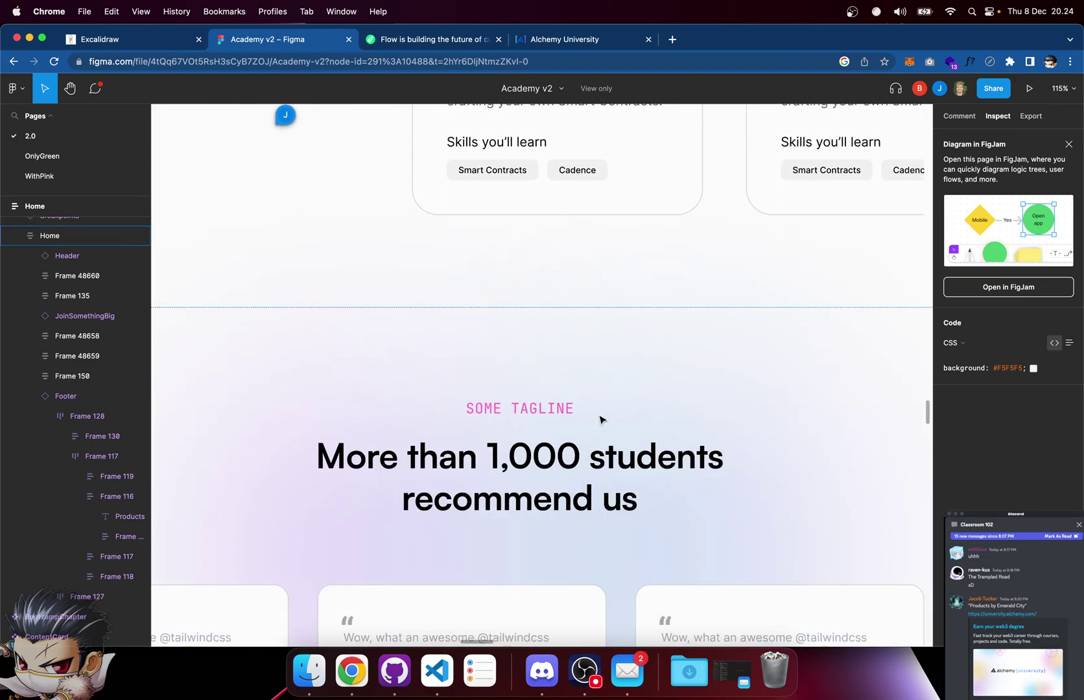
pyautogui.scroll(-5, 603, 416)
pyautogui.scroll(-6, 608, 412)
pyautogui.scroll(-1, 609, 413)
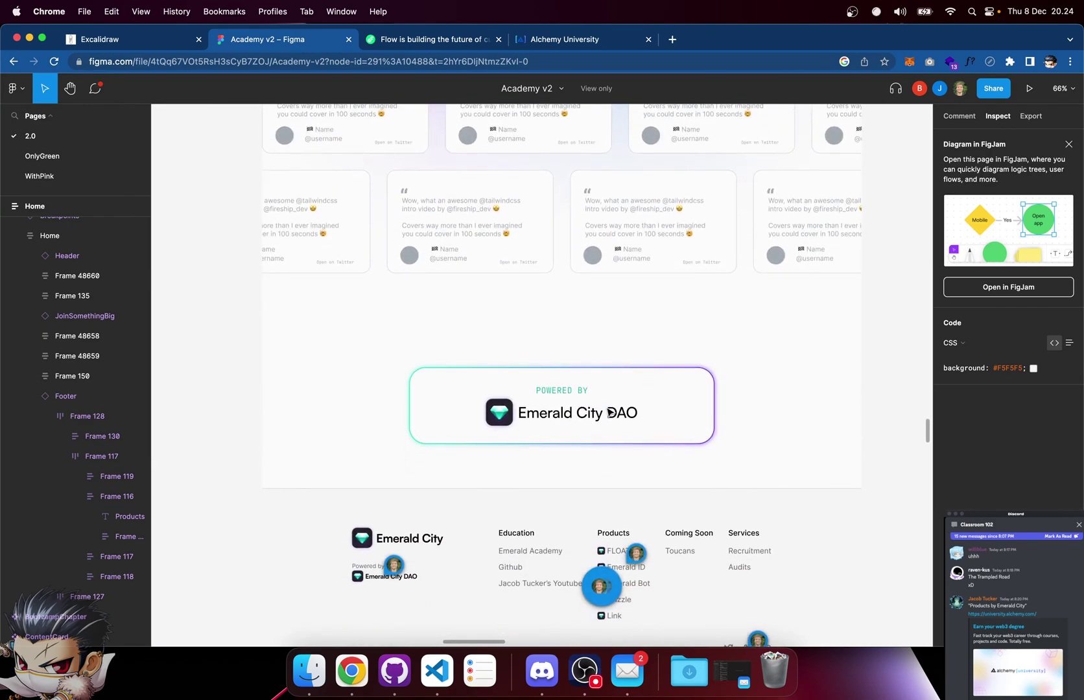
pyautogui.scroll(1, 608, 413)
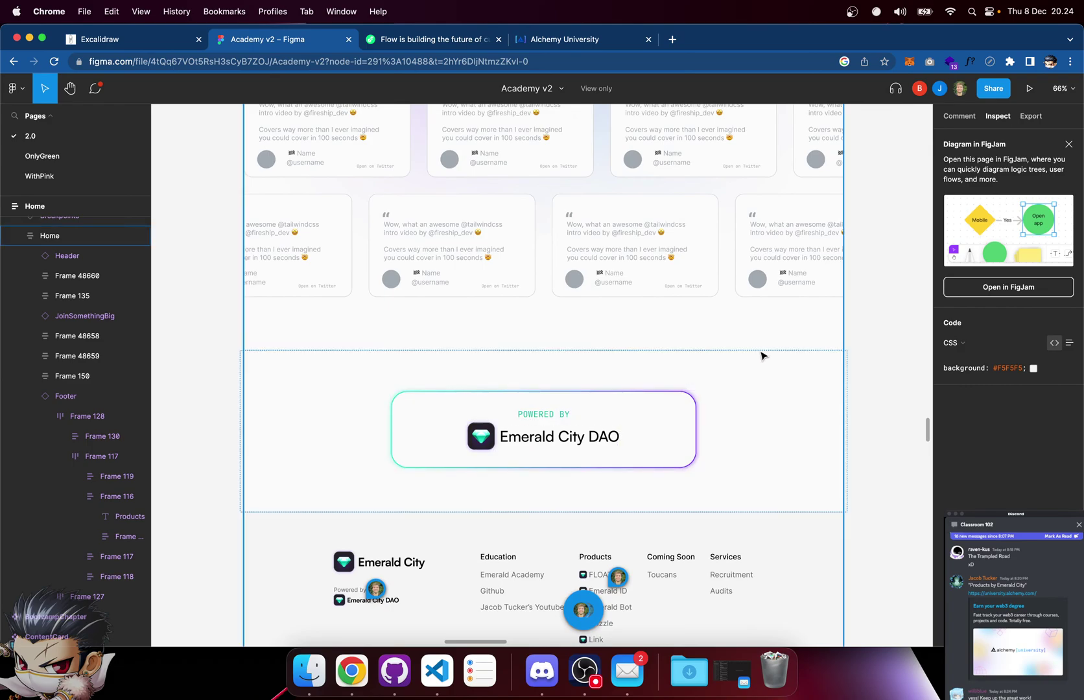
# Go back up through the Home design's testimonials and roadmaps and examine the header and hero section
pyautogui.scroll(10, 814, 317)
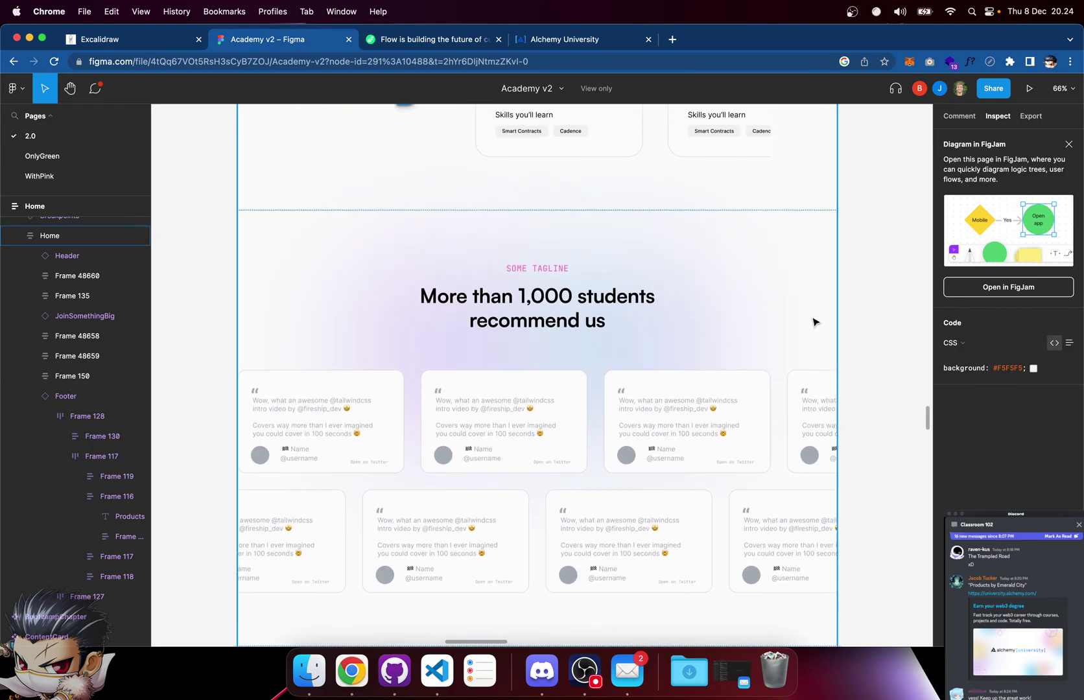
pyautogui.scroll(1, 811, 309)
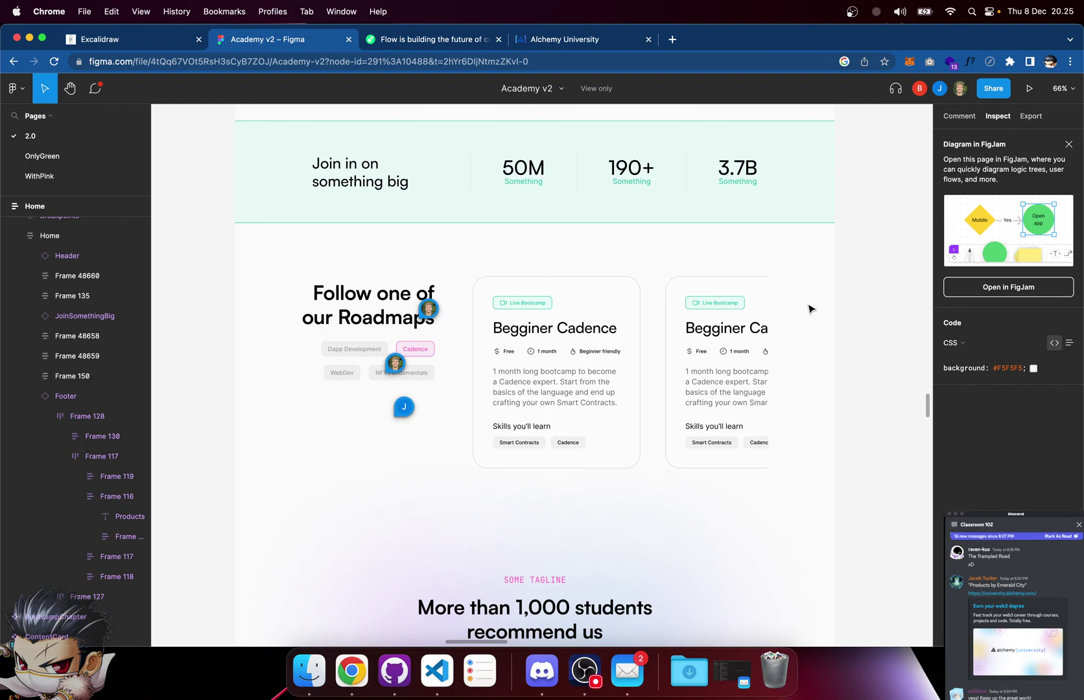
pyautogui.scroll(20, 851, 315)
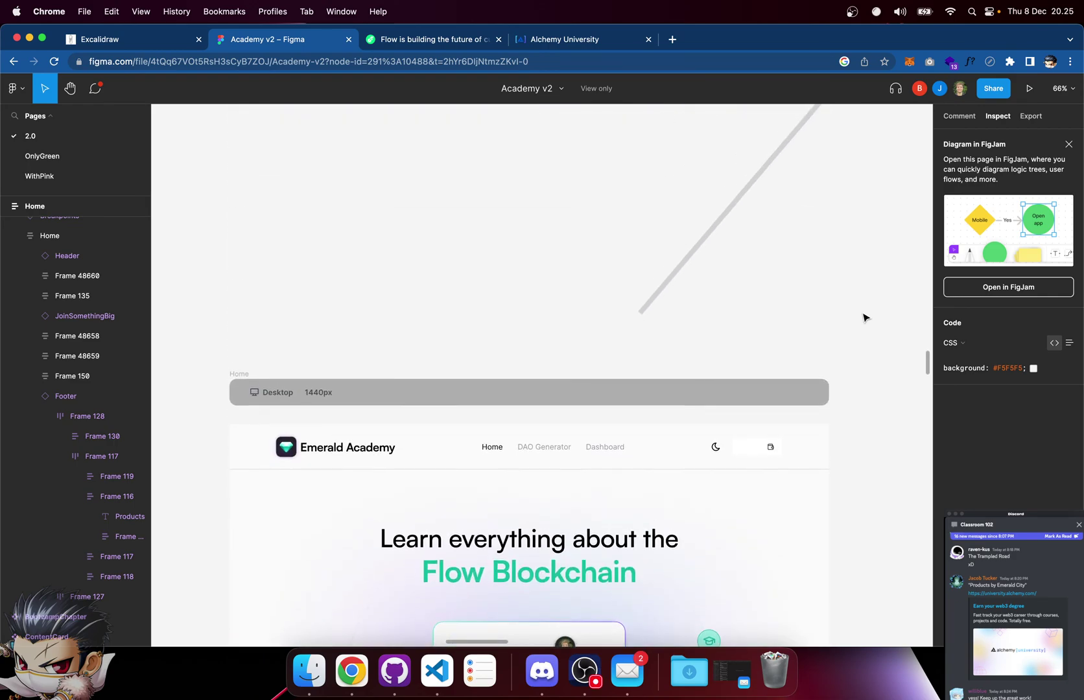
pyautogui.scroll(-15, 864, 317)
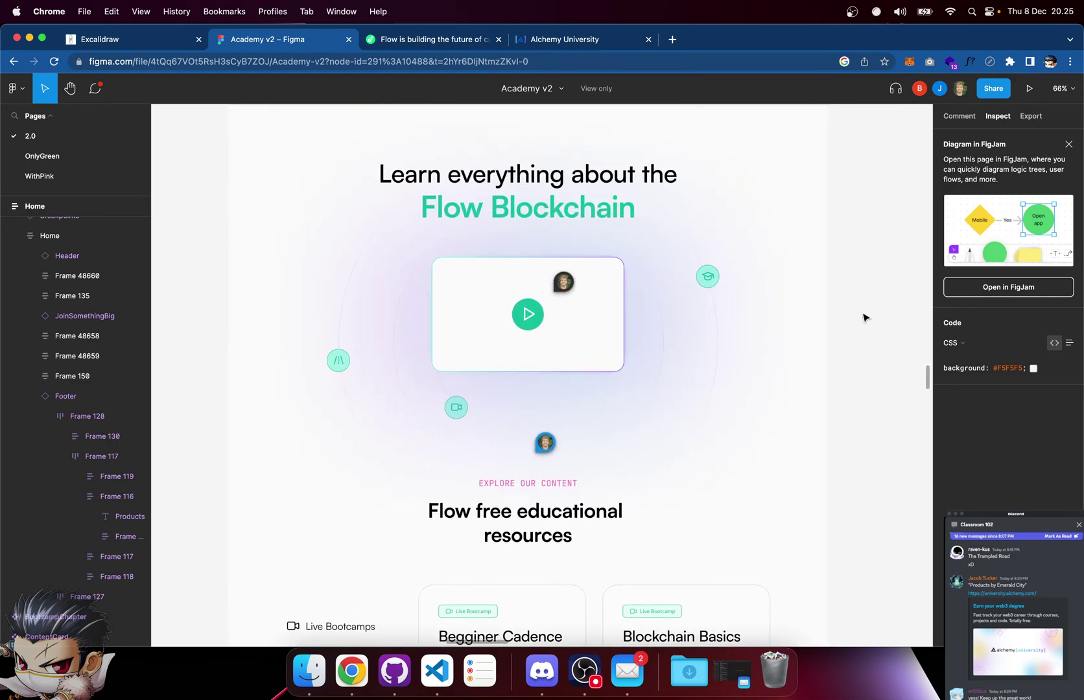
pyautogui.scroll(2, 863, 317)
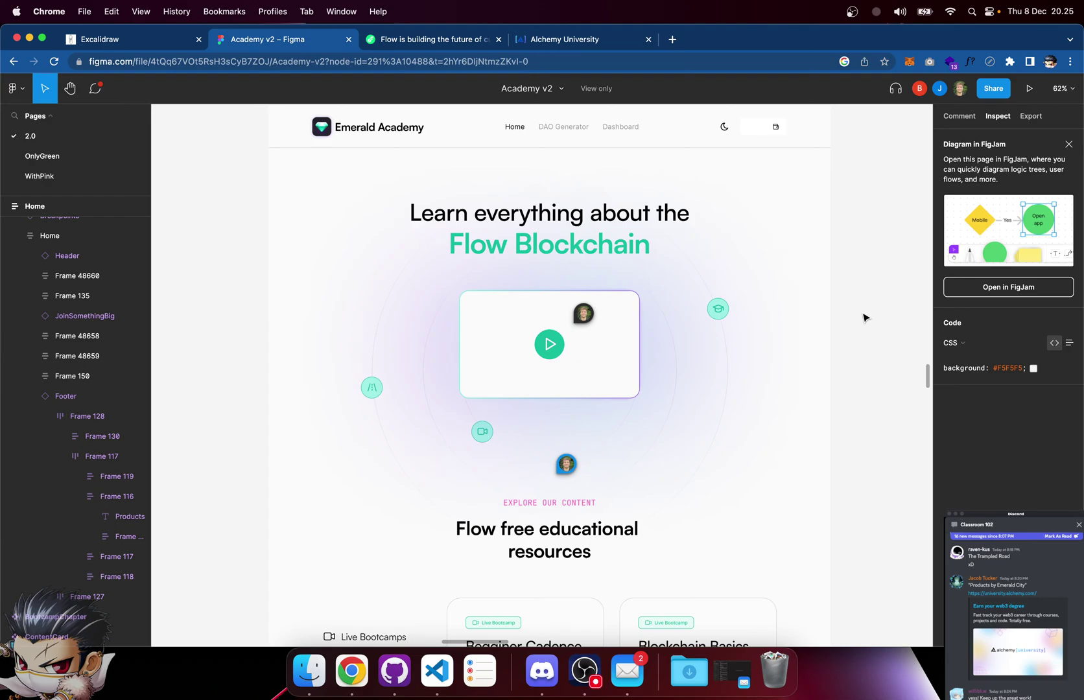
pyautogui.hscroll(2, 863, 317)
pyautogui.scroll(1, 864, 317)
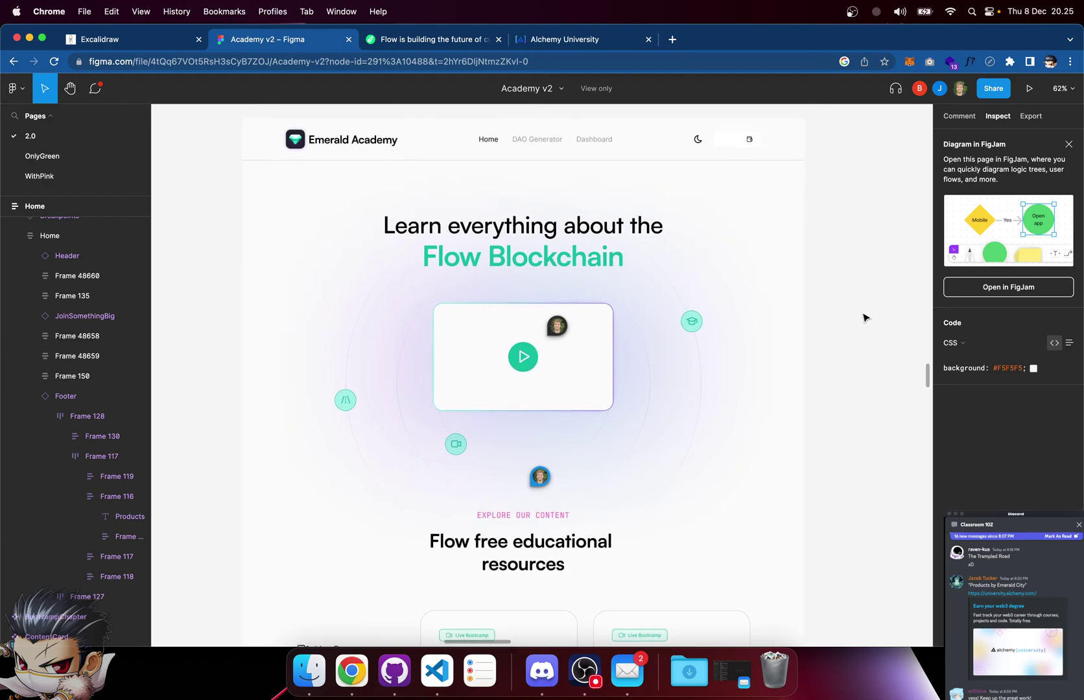
# View the Home design as a whole beside its neighbouring page frames, from above its header to the footer
pyautogui.scroll(-5, 863, 317)
pyautogui.scroll(8, 863, 317)
pyautogui.hscroll(2, 864, 317)
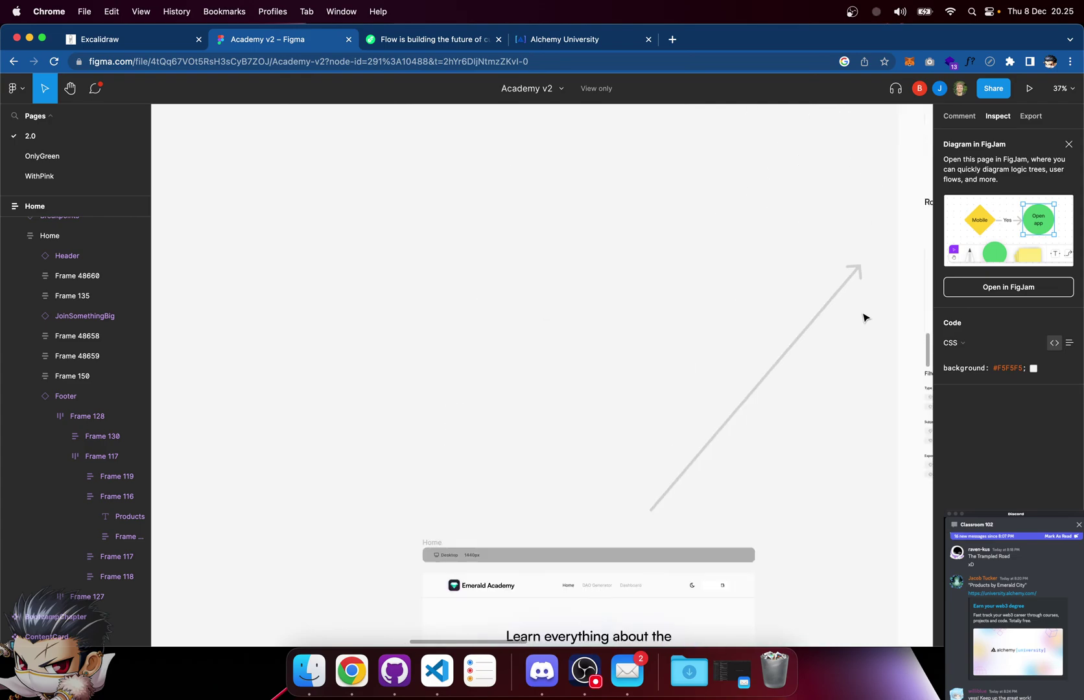
pyautogui.scroll(-4, 863, 317)
pyautogui.scroll(-10, 791, 441)
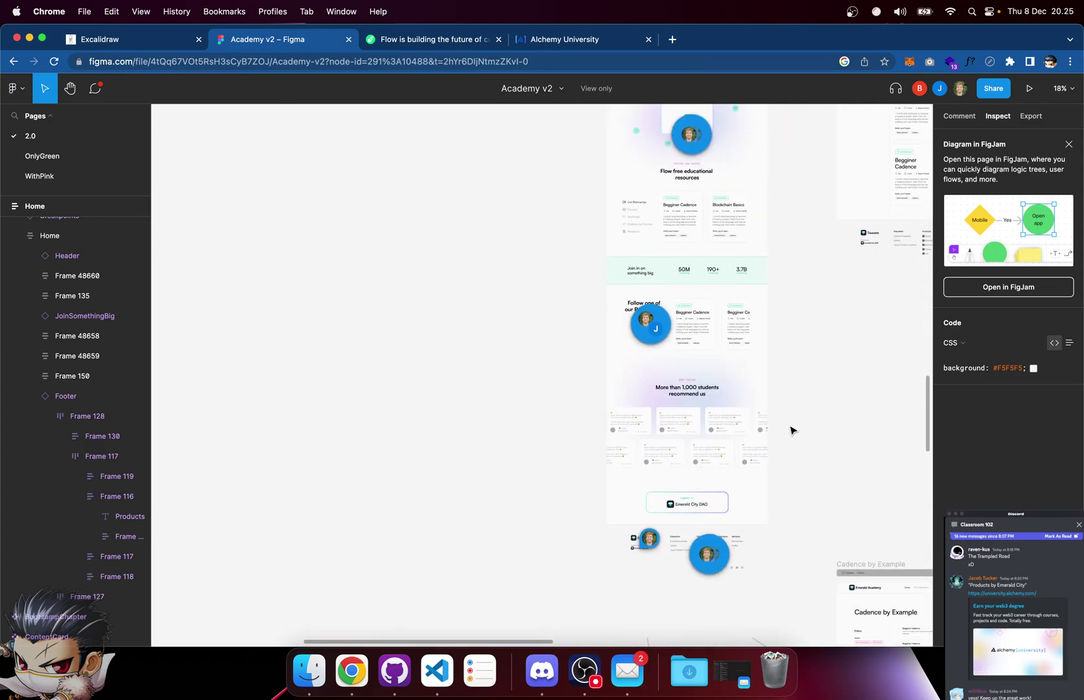
# Move from the Home design up to the Catalog frame and examine its heading, learning cards and Shortcuts list
pyautogui.scroll(5, 797, 396)
pyautogui.hscroll(1, 796, 396)
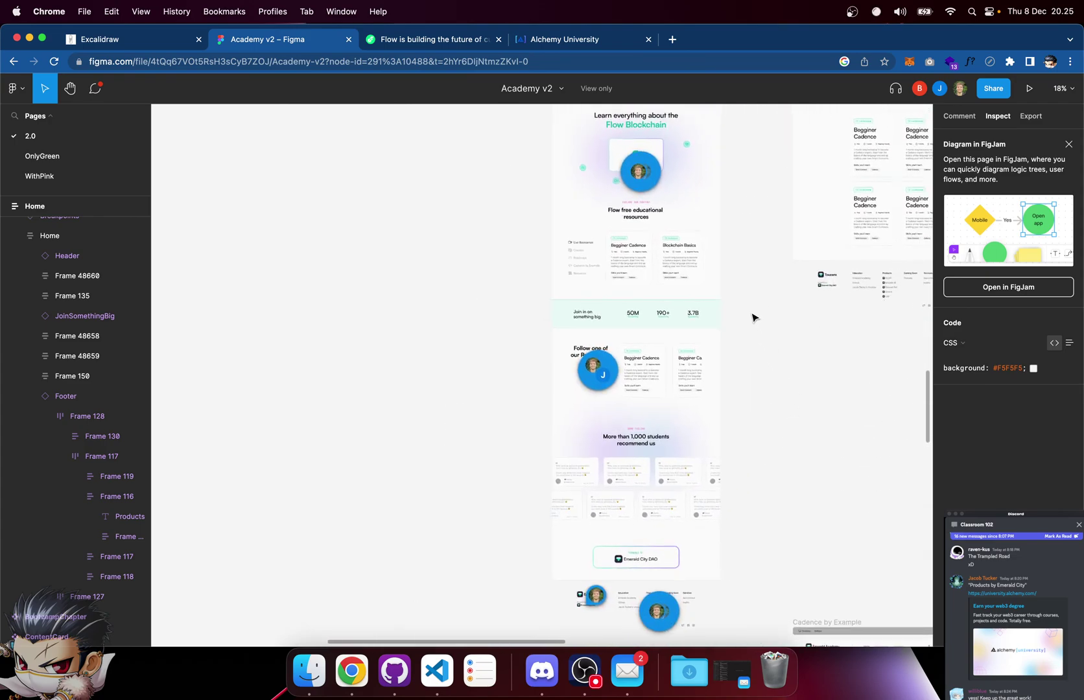
pyautogui.scroll(3, 753, 314)
pyautogui.scroll(6, 753, 321)
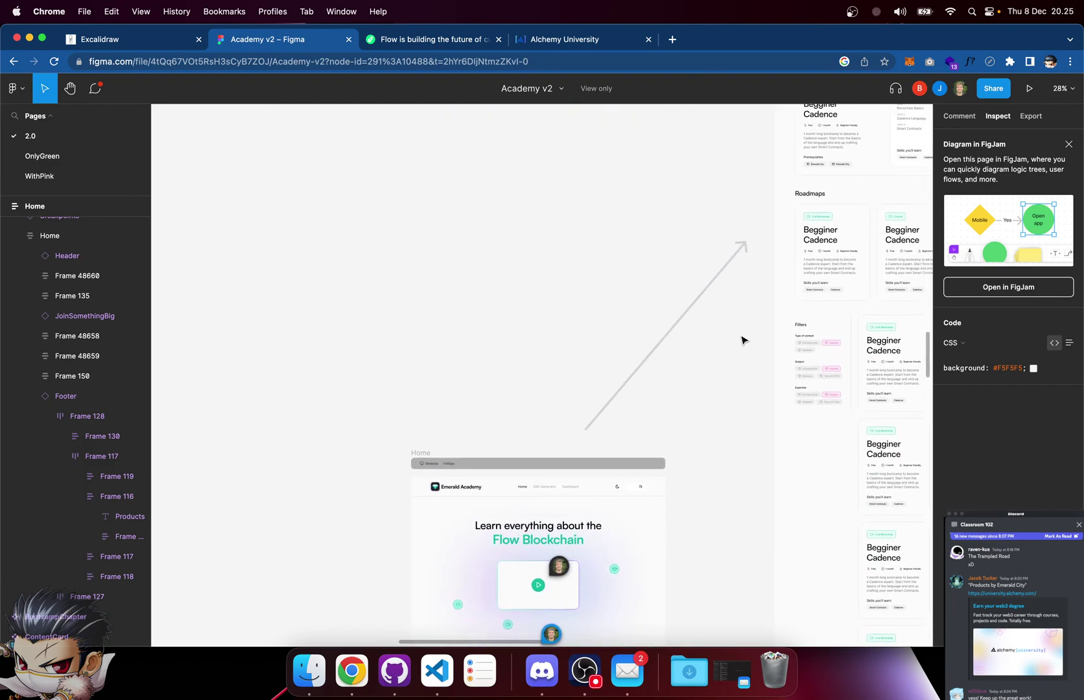
pyautogui.scroll(-6, 746, 334)
pyautogui.scroll(-2, 742, 340)
pyautogui.scroll(12, 742, 340)
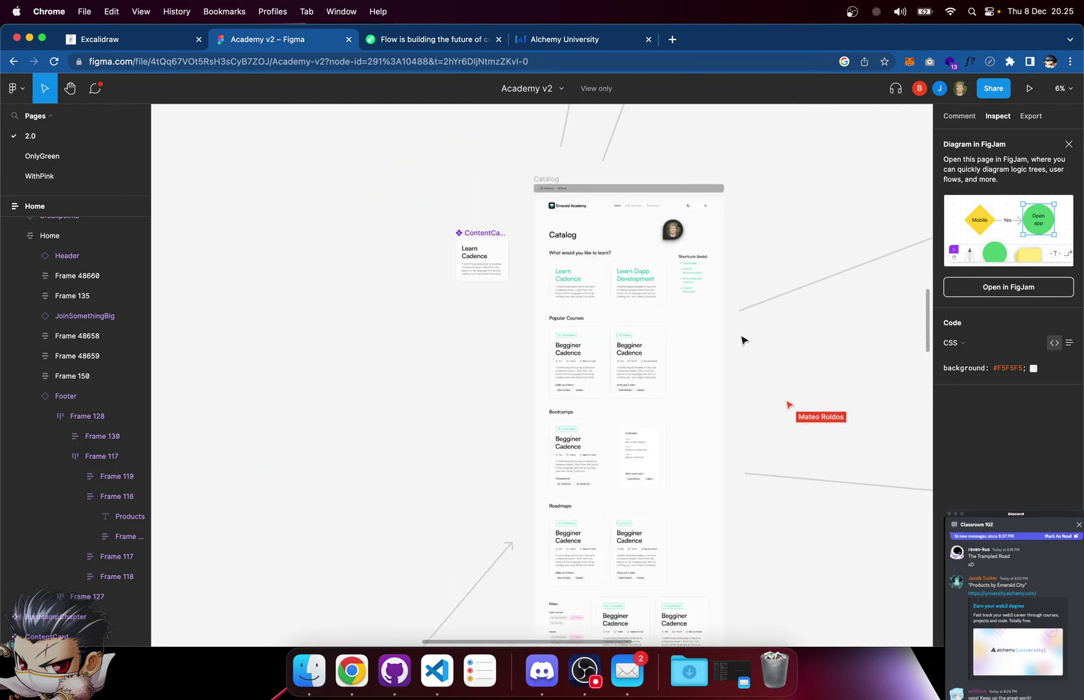
pyautogui.scroll(5, 742, 340)
pyautogui.hscroll(-4, 742, 340)
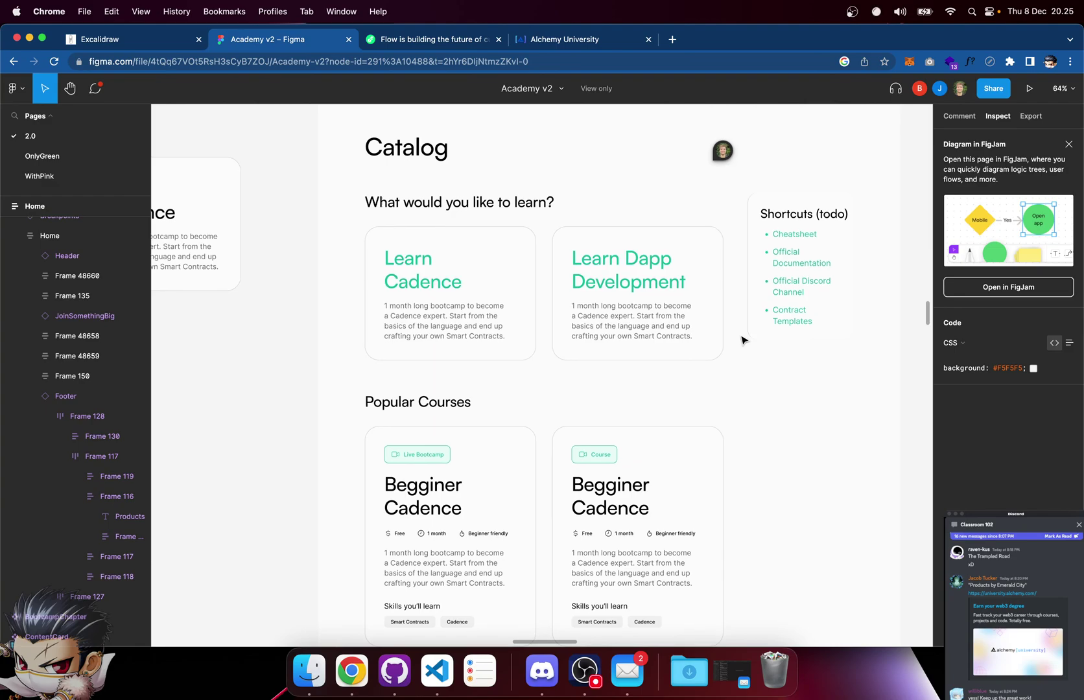
pyautogui.hscroll(2, 743, 339)
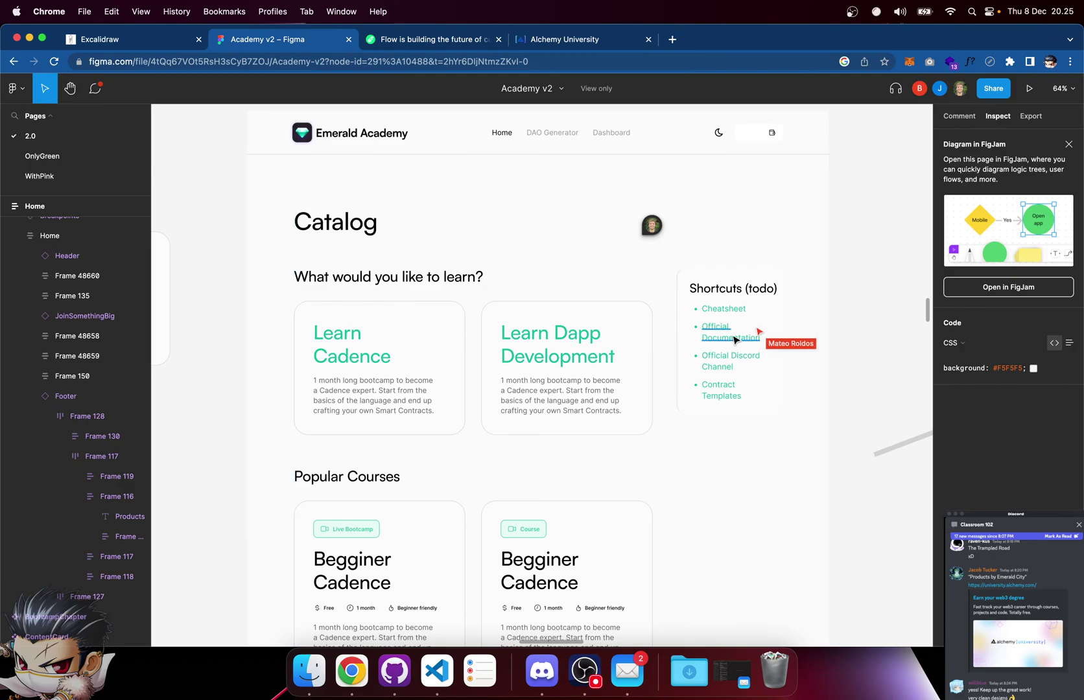
# Review the Catalog design from its header through the courses, bootcamps, roadmaps and filters to the footer and back
pyautogui.scroll(2, 751, 338)
pyautogui.scroll(-10, 693, 461)
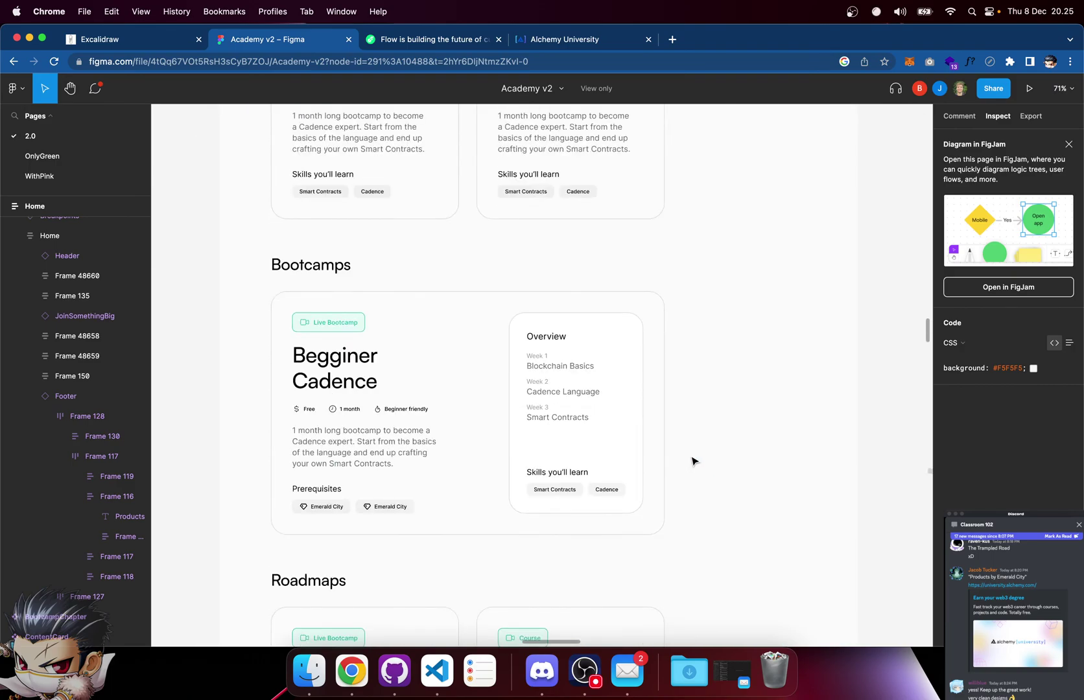
pyautogui.scroll(-15, 693, 461)
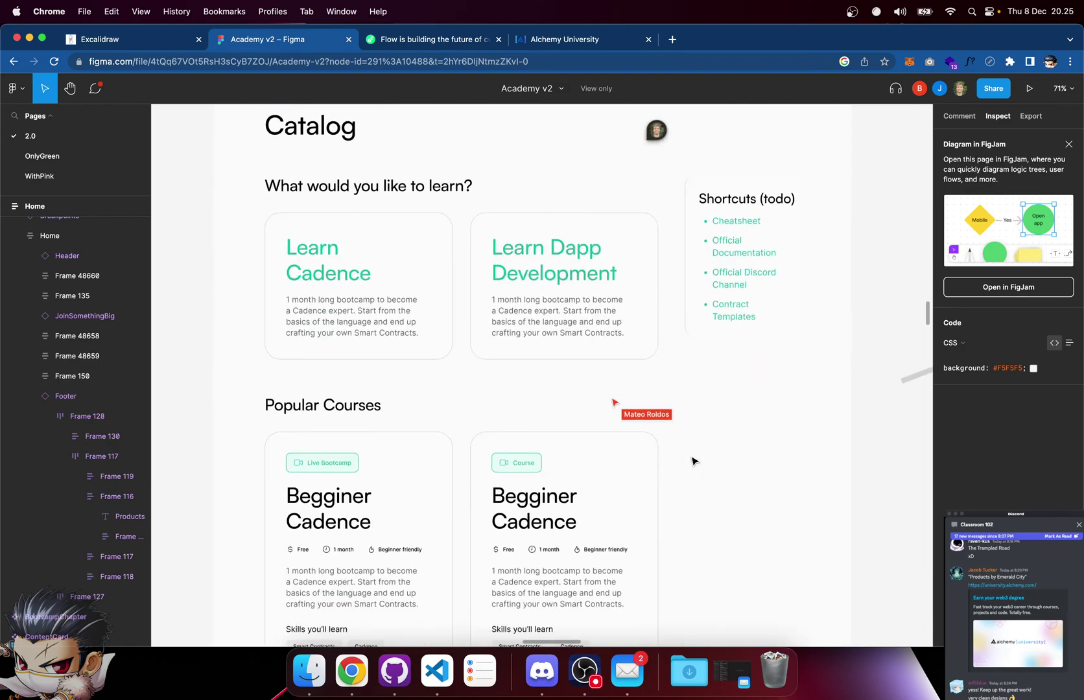
pyautogui.scroll(2, 693, 461)
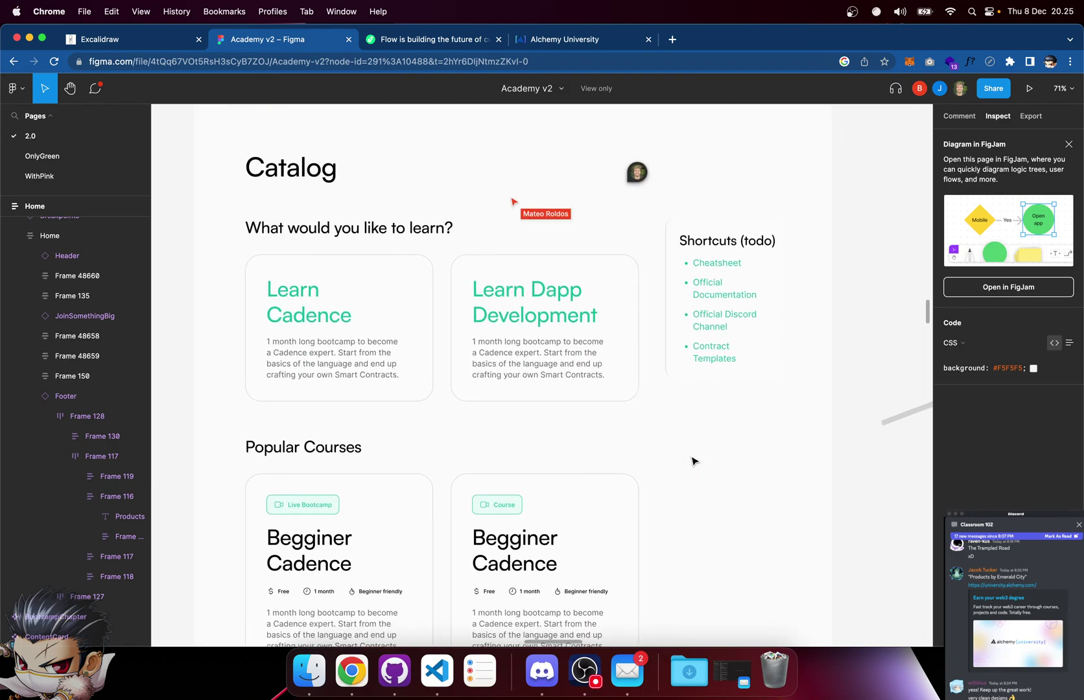
pyautogui.scroll(1, 692, 461)
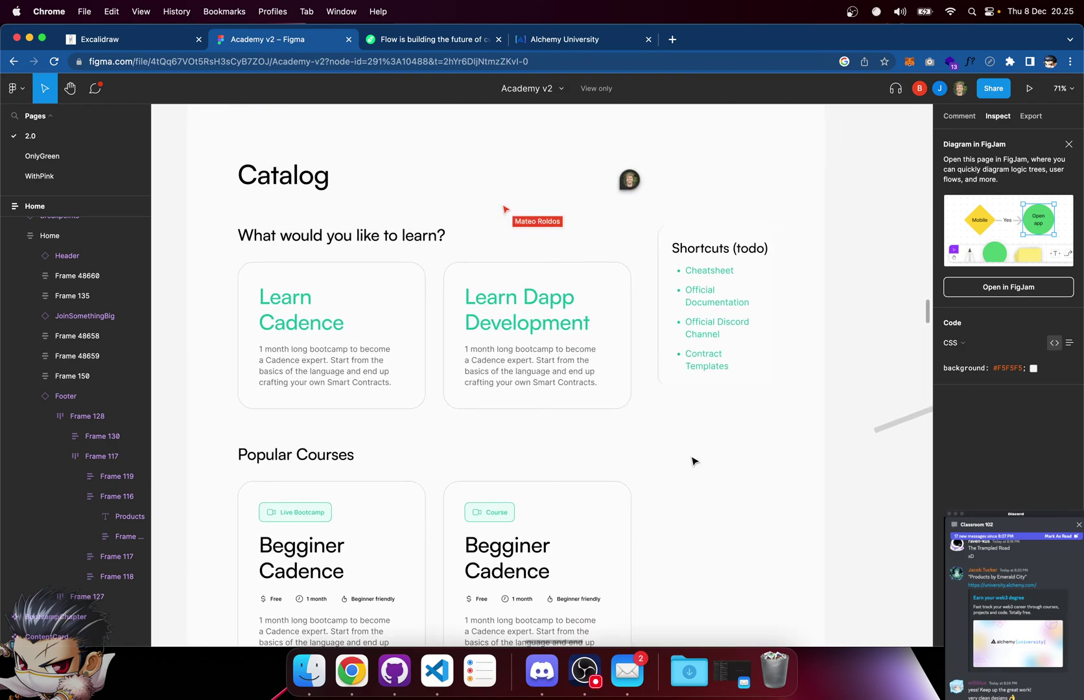
pyautogui.scroll(-20, 692, 461)
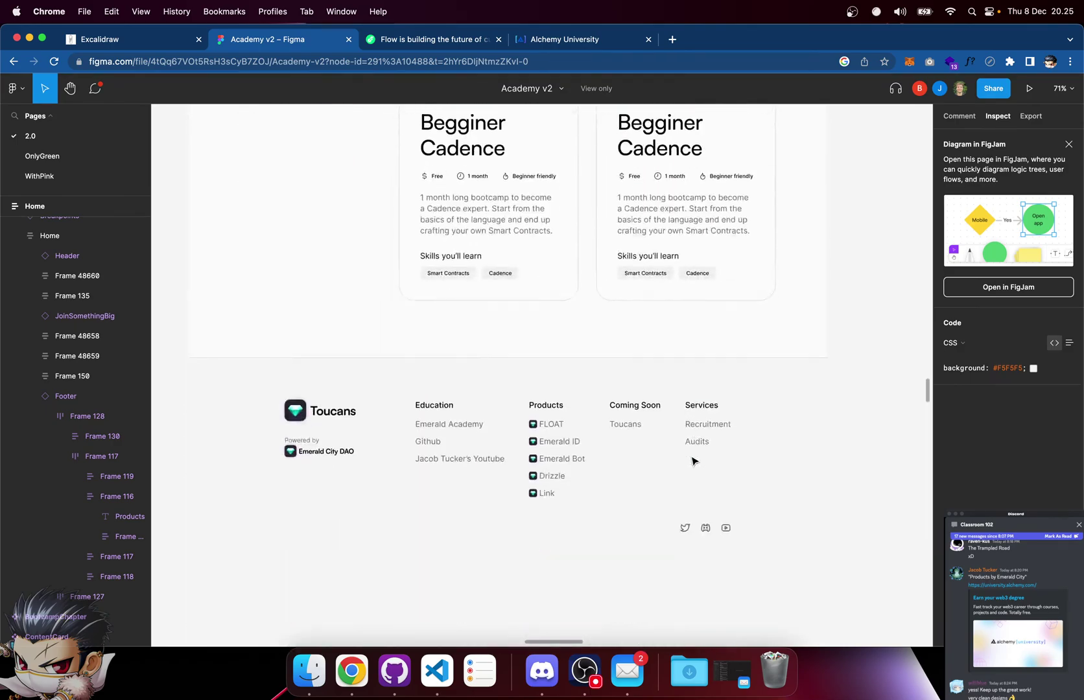
pyautogui.scroll(20, 692, 461)
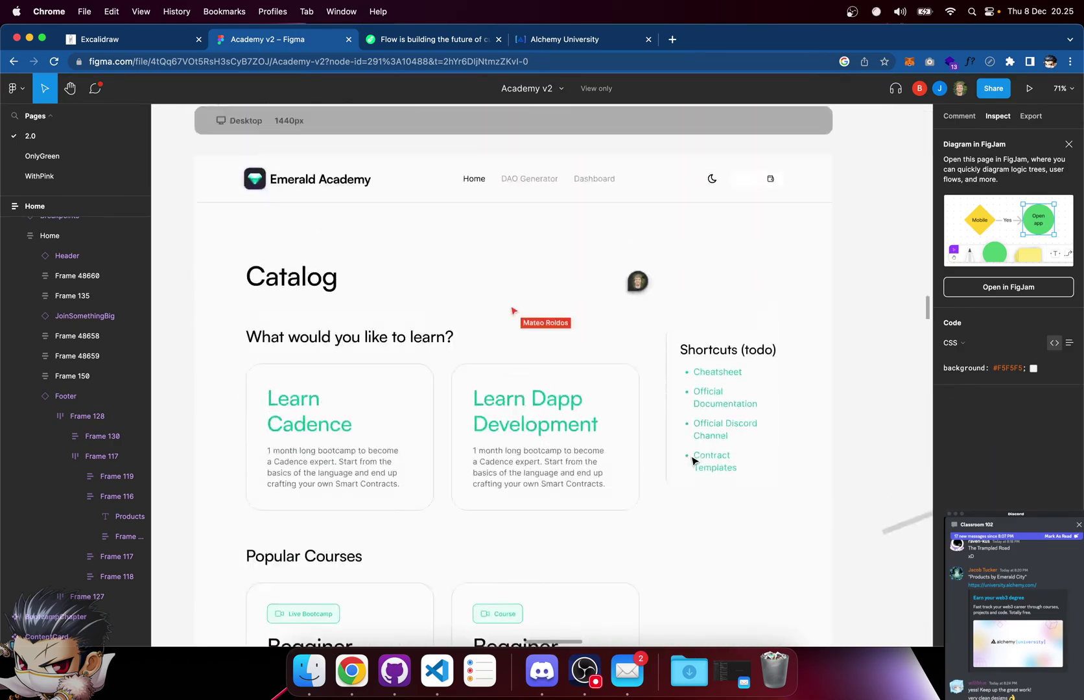
pyautogui.scroll(5, 692, 461)
pyautogui.scroll(-15, 693, 462)
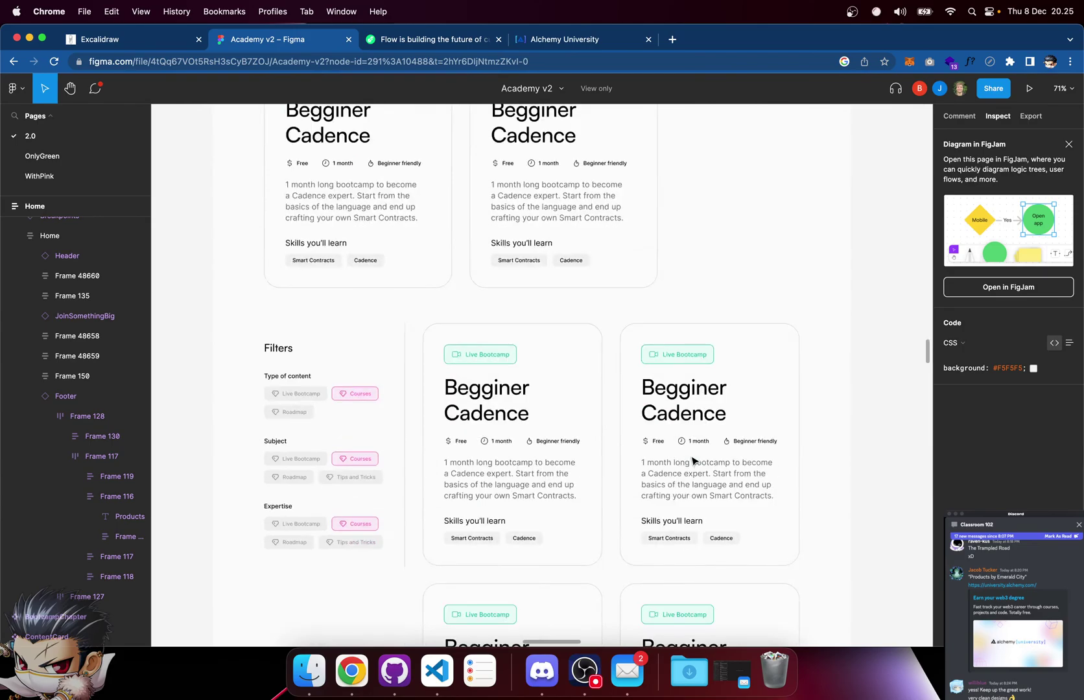
pyautogui.scroll(12, 337, 425)
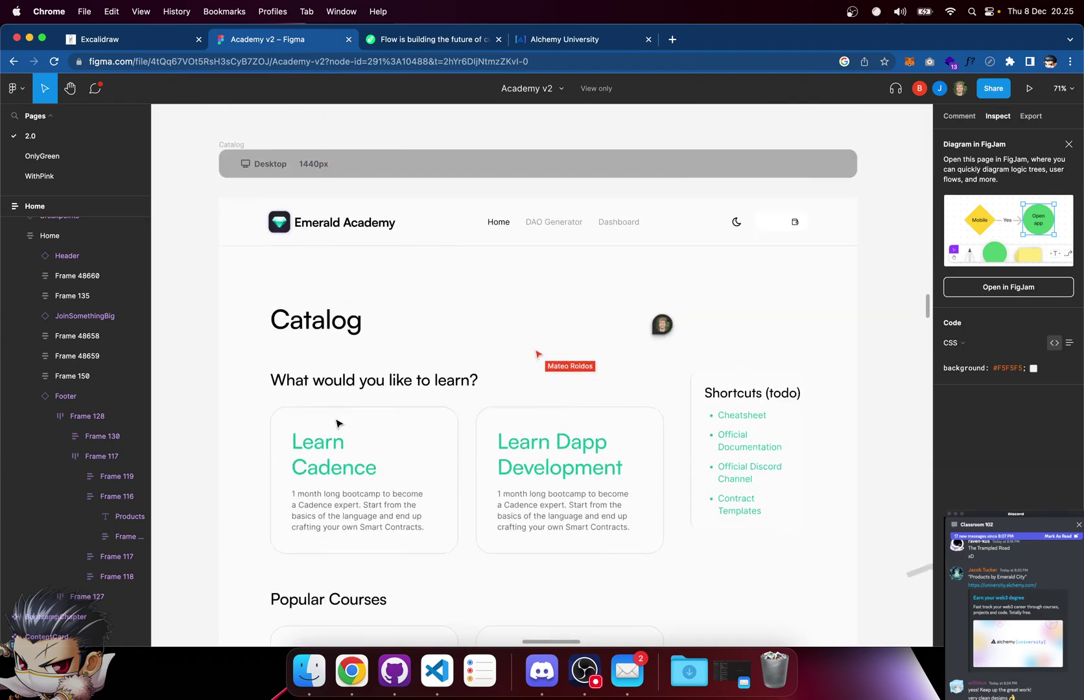
# Examine the Catalog's "What would you like to learn?" cards together with the Popular Courses section below them
pyautogui.scroll(2, 337, 422)
pyautogui.scroll(-3, 337, 422)
pyautogui.click(316, 407)
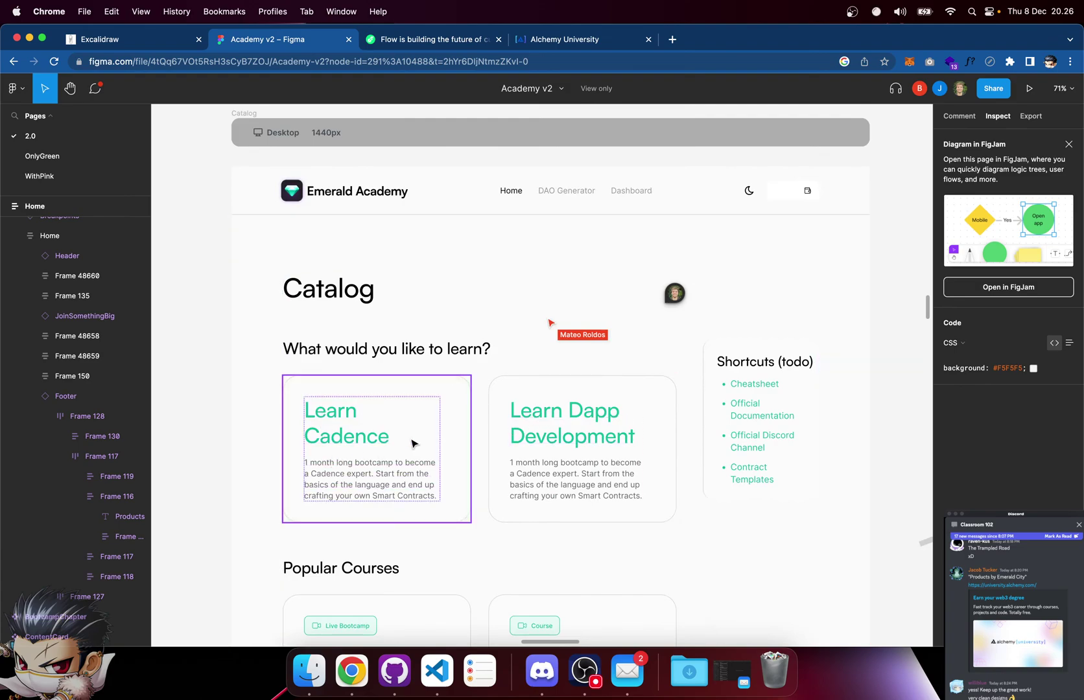
pyautogui.scroll(-4, 482, 392)
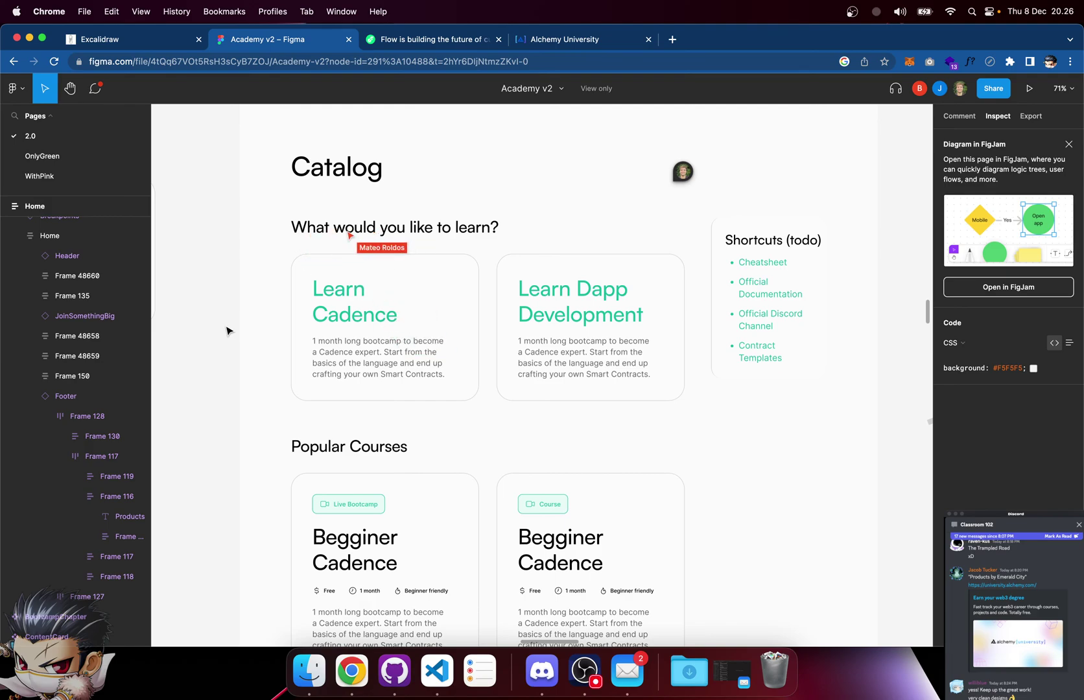
pyautogui.scroll(-5, 226, 331)
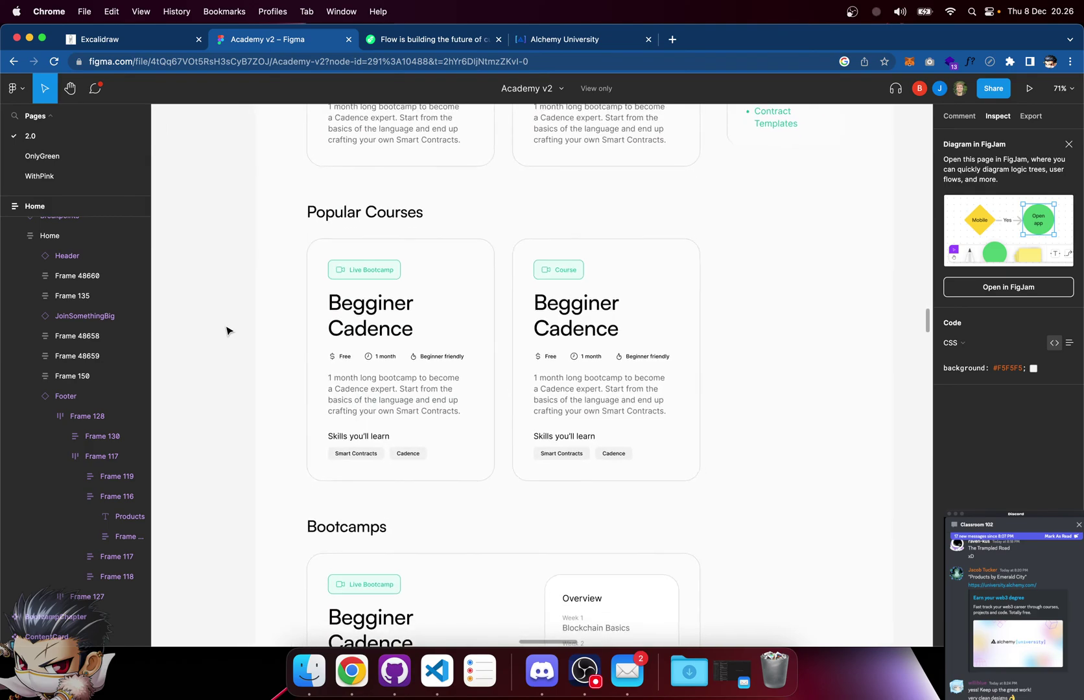
pyautogui.scroll(-10, 227, 331)
pyautogui.scroll(15, 227, 330)
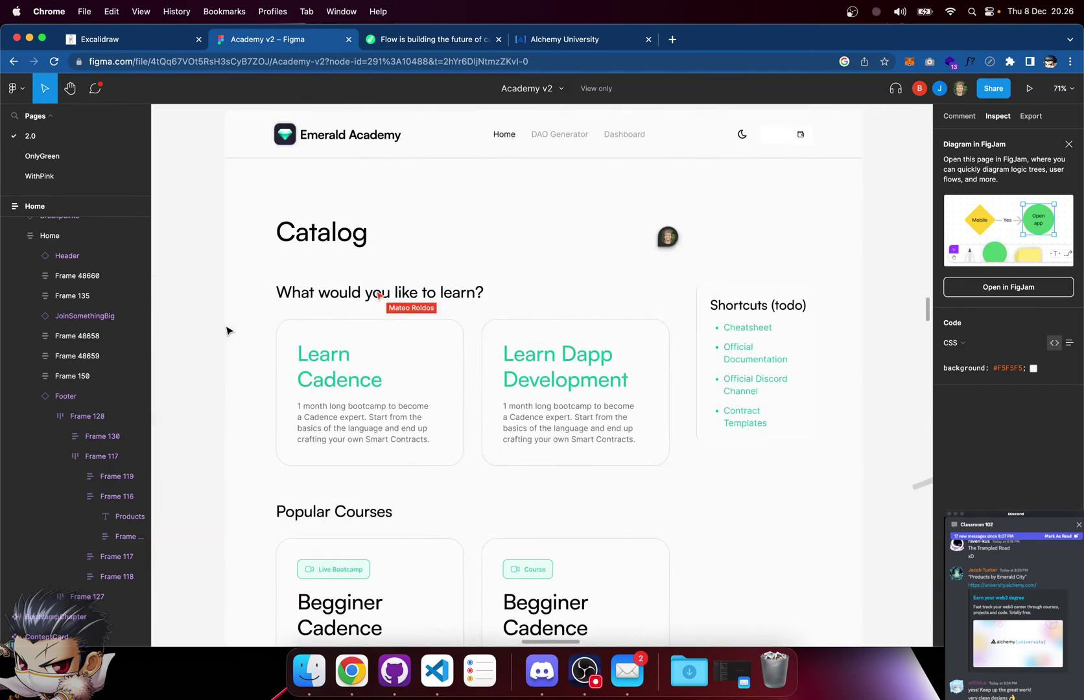
pyautogui.scroll(-1, 226, 331)
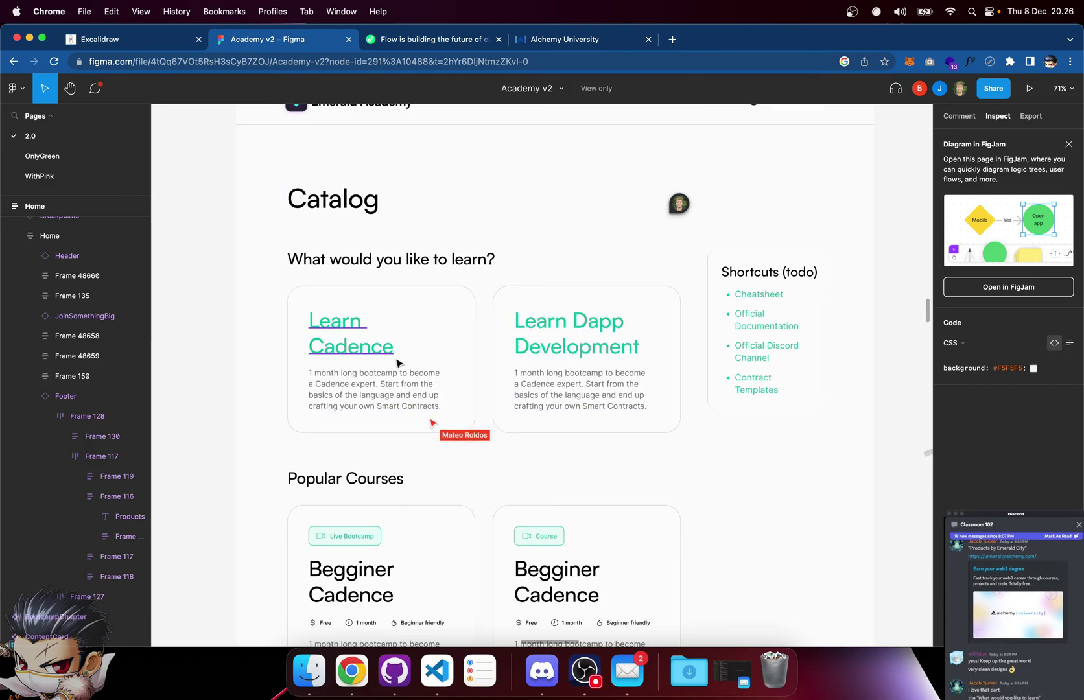
pyautogui.scroll(-5, 402, 357)
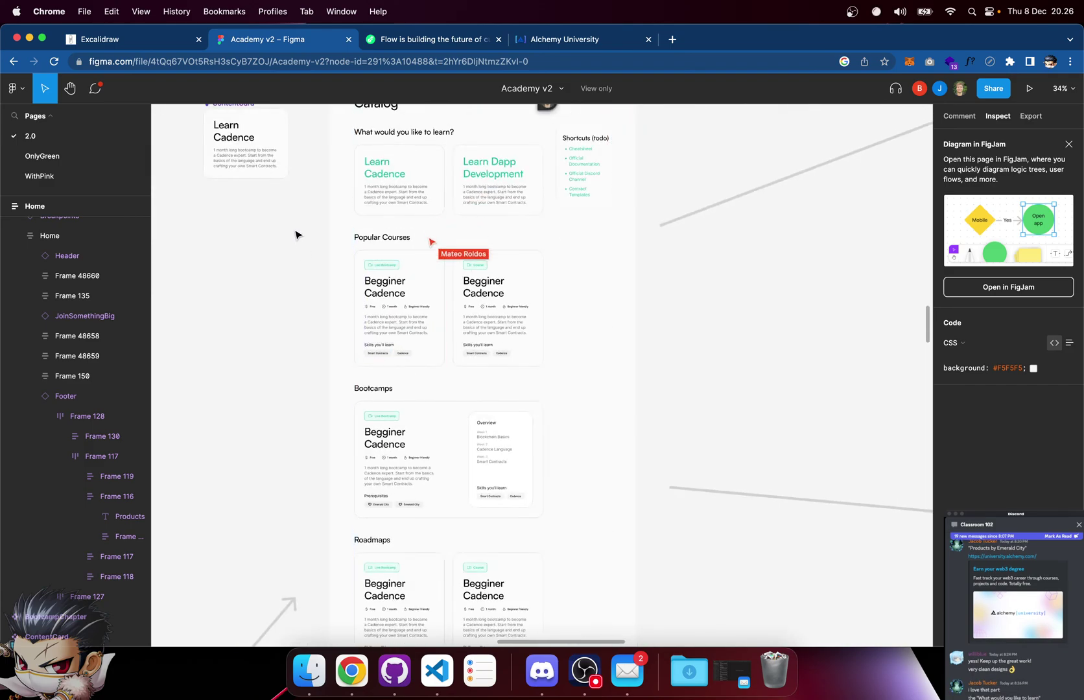
# Select the Catalog frame with its two adjoining arrows and inspect its Roadmaps and Filters sections
pyautogui.moveTo(293, 228); pyautogui.dragTo(613, 572)
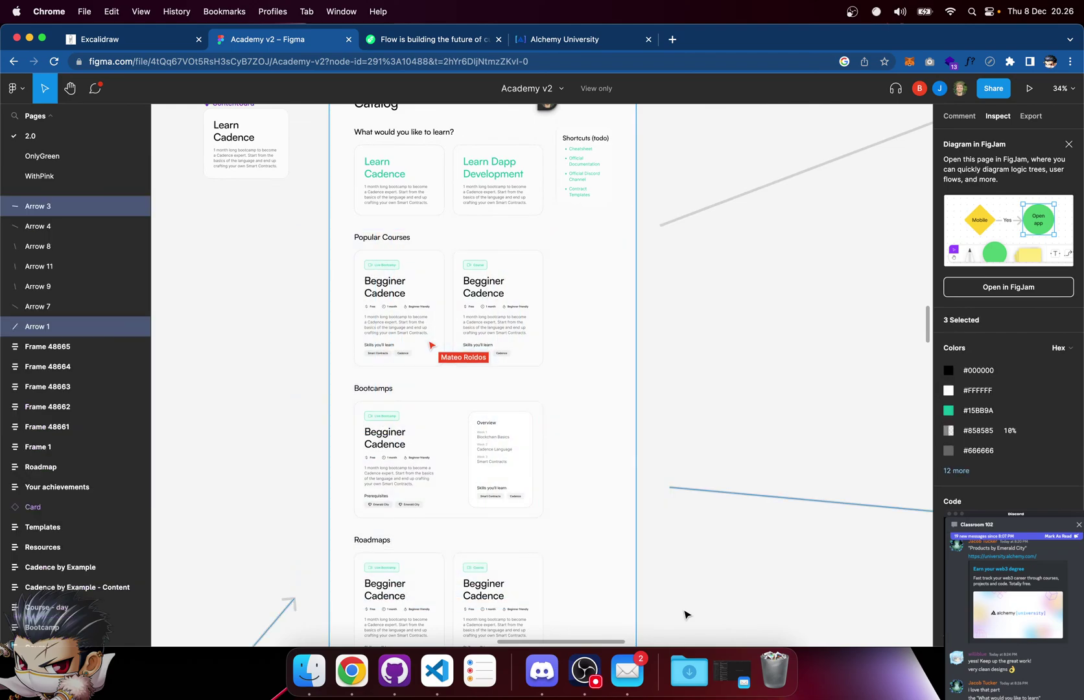
pyautogui.scroll(-5, 399, 305)
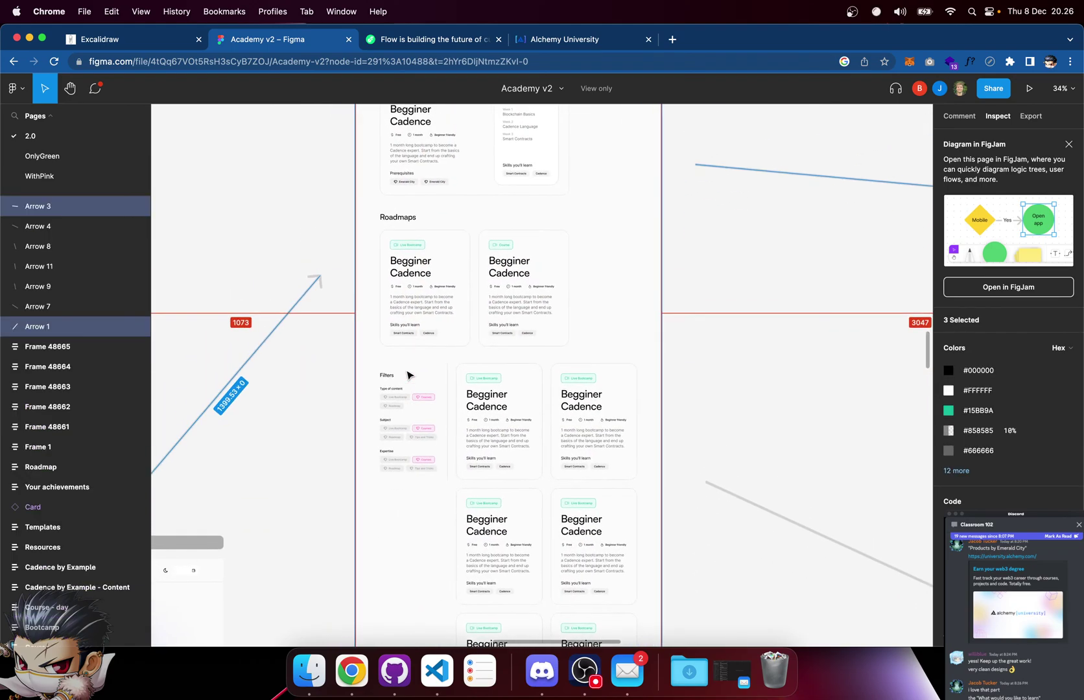
pyautogui.scroll(2, 403, 348)
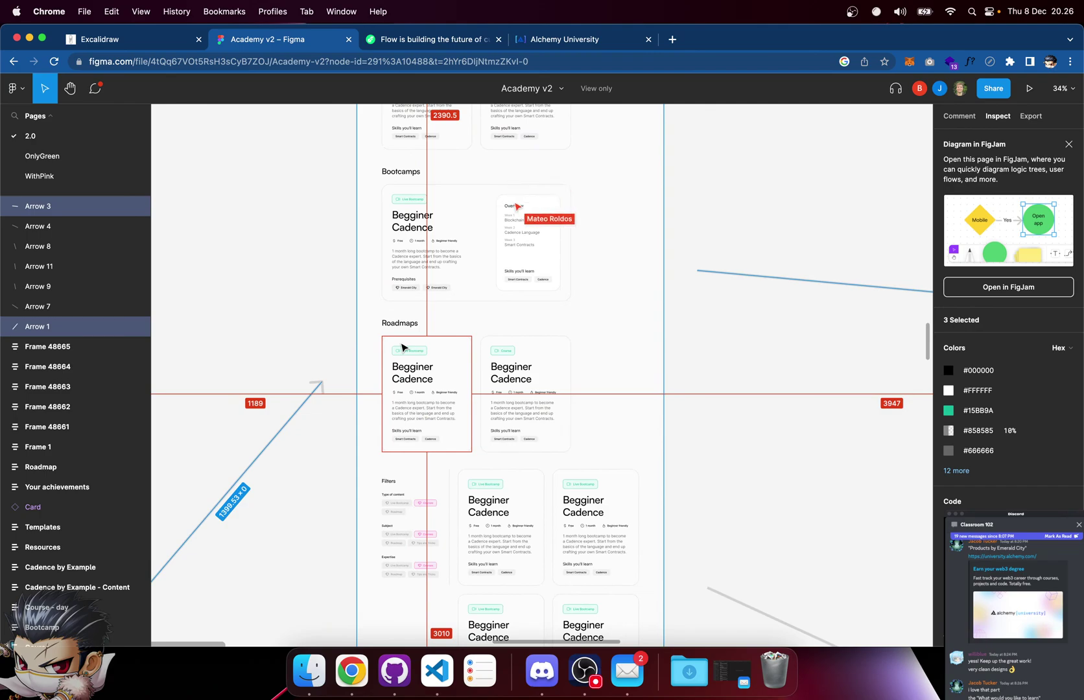
pyautogui.scroll(-4, 426, 338)
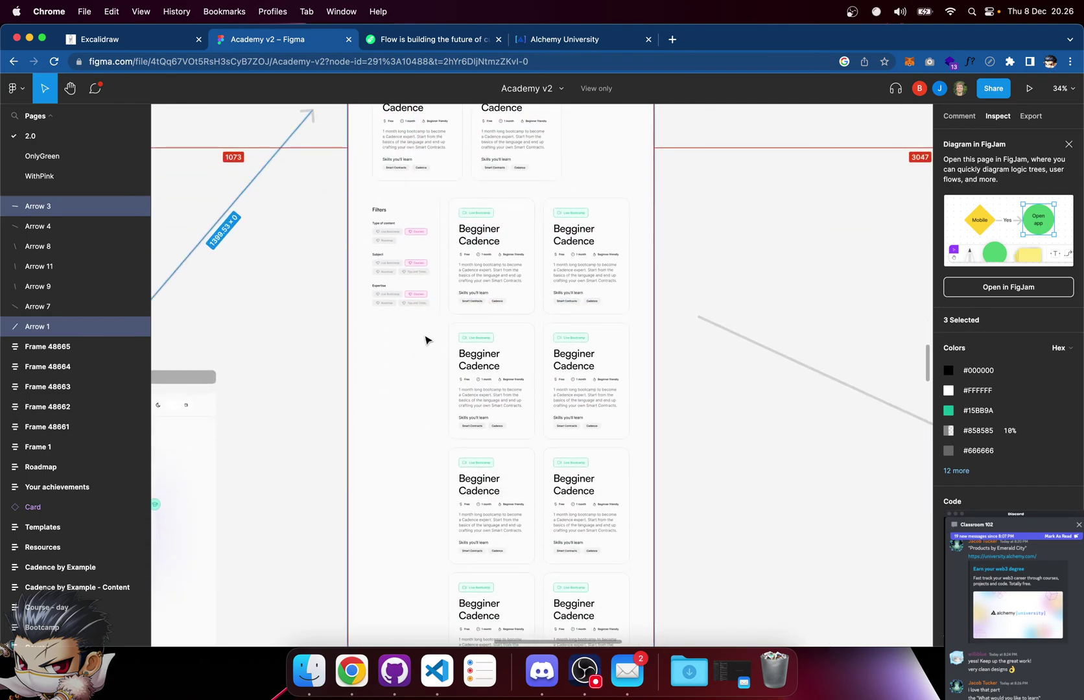
pyautogui.keyDown('ctrl'); pyautogui.scroll(5, 426, 339); pyautogui.keyUp('ctrl')
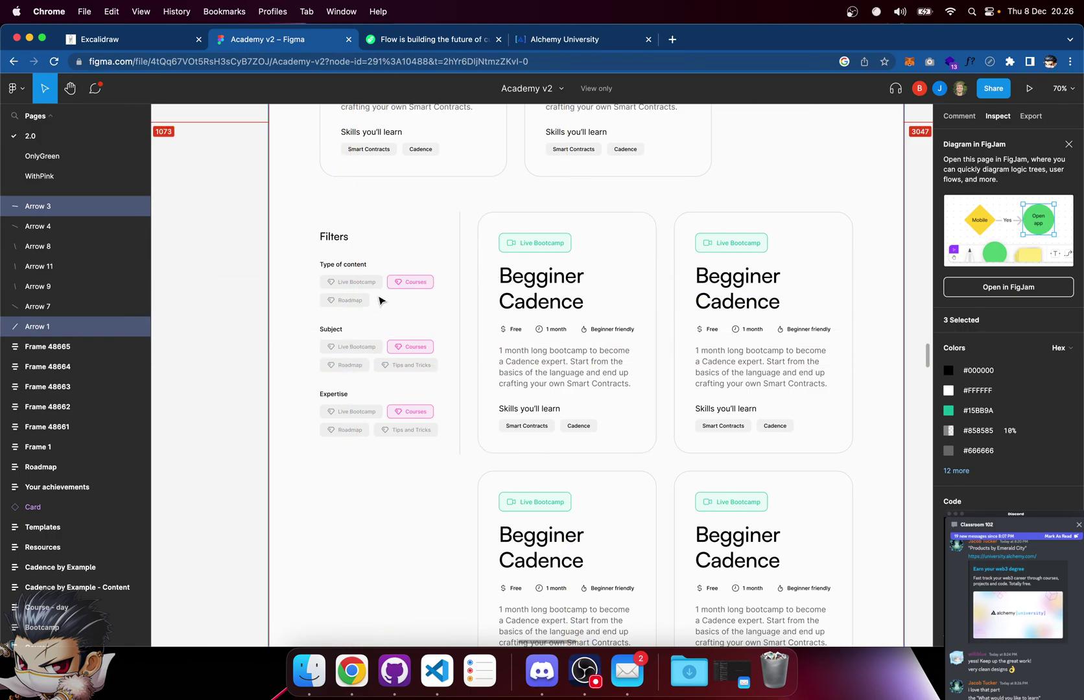
# Revisit the Catalog's Learn Cadence and Learn Dapp Development cards, and follow the page through Popular Courses to the filters
pyautogui.scroll(15, 380, 298)
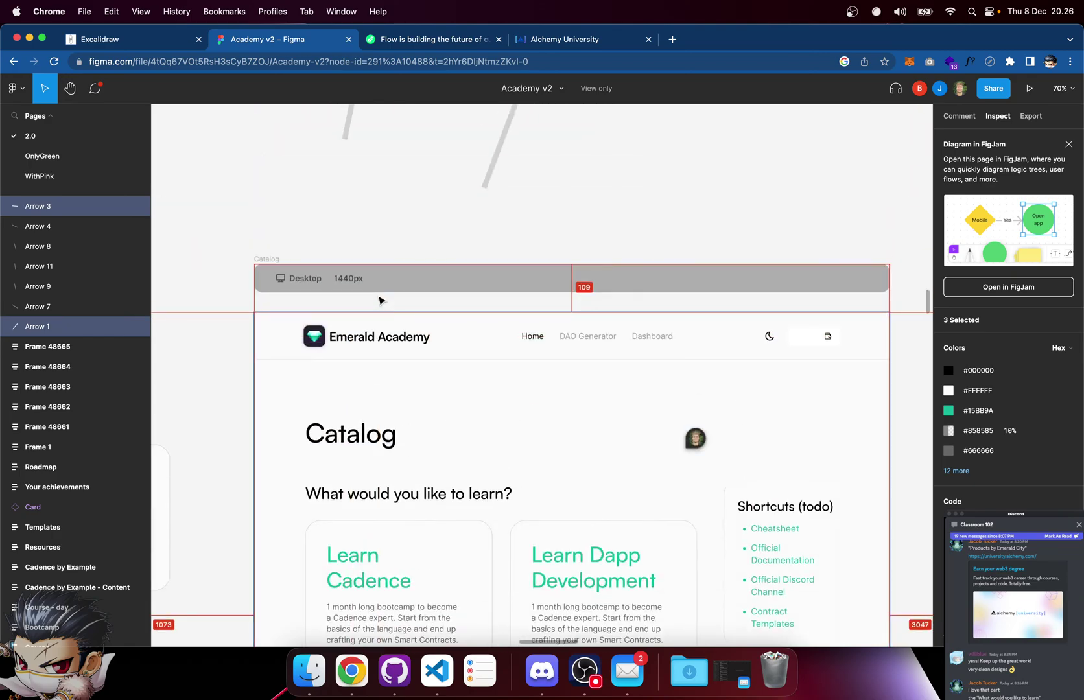
pyautogui.scroll(5, 380, 298)
pyautogui.scroll(5, 406, 382)
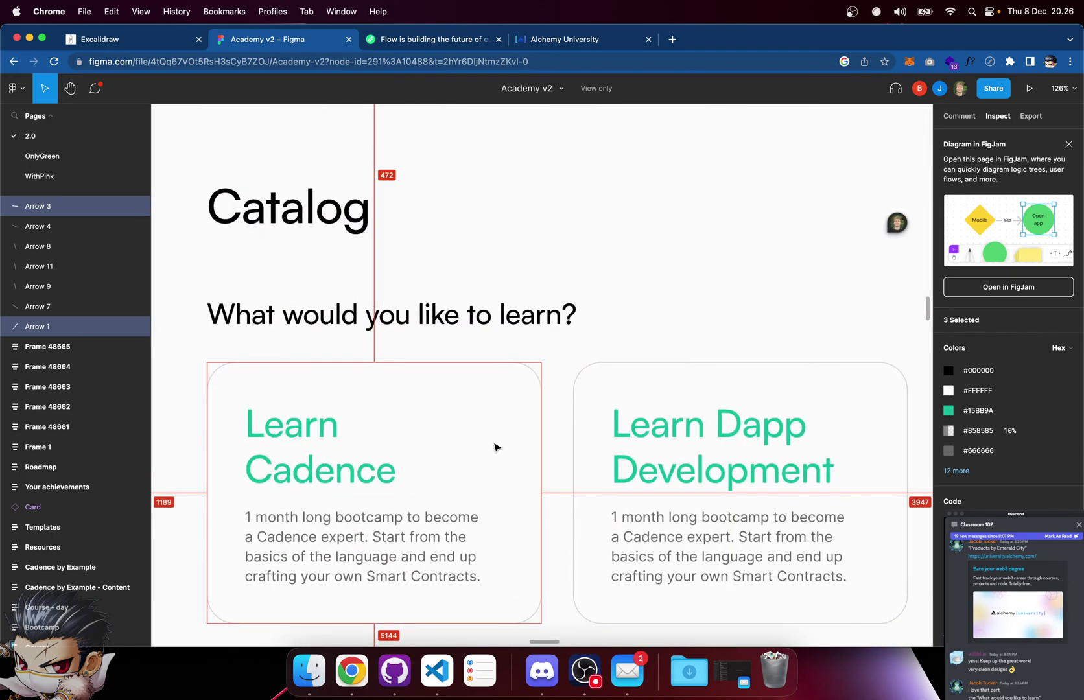
pyautogui.scroll(-5, 595, 438)
pyautogui.scroll(-10, 597, 439)
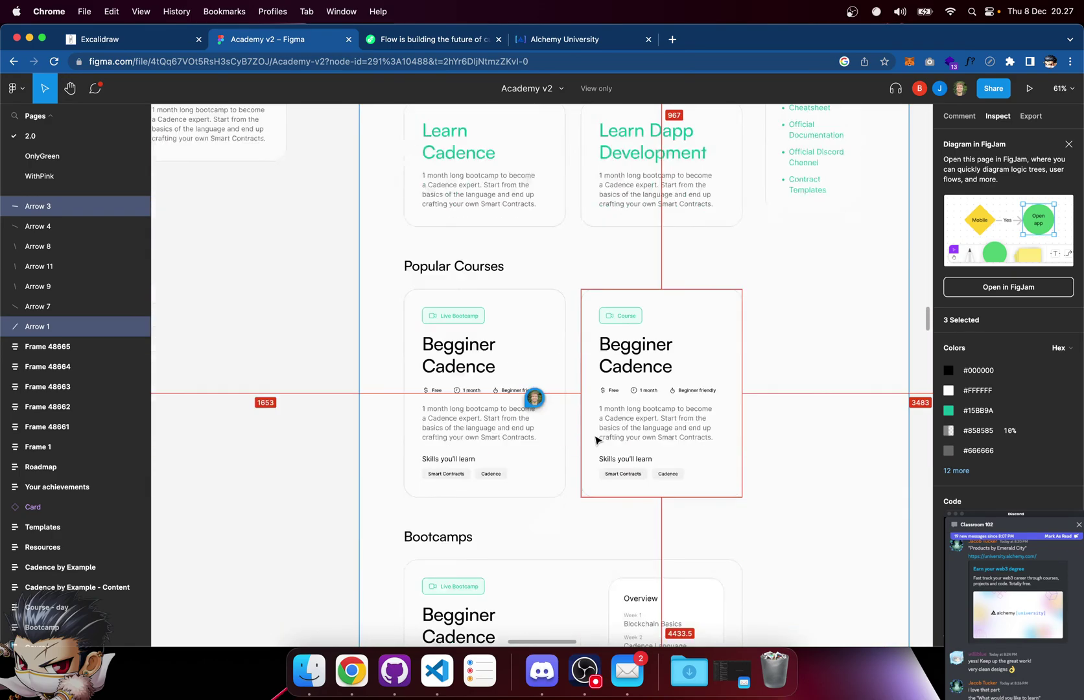
pyautogui.scroll(-3, 595, 441)
pyautogui.scroll(3, 592, 442)
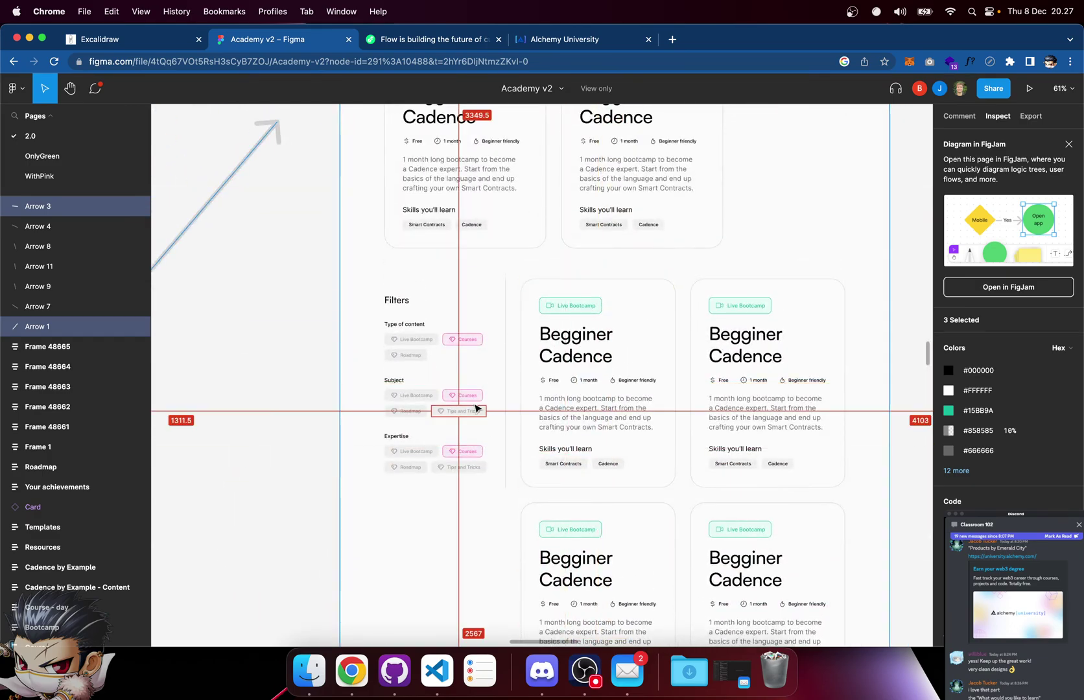
# Examine the Catalog's Type of content, Subject and Expertise filter tags up close
pyautogui.scroll(5, 468, 411)
pyautogui.hscroll(2, 366, 318)
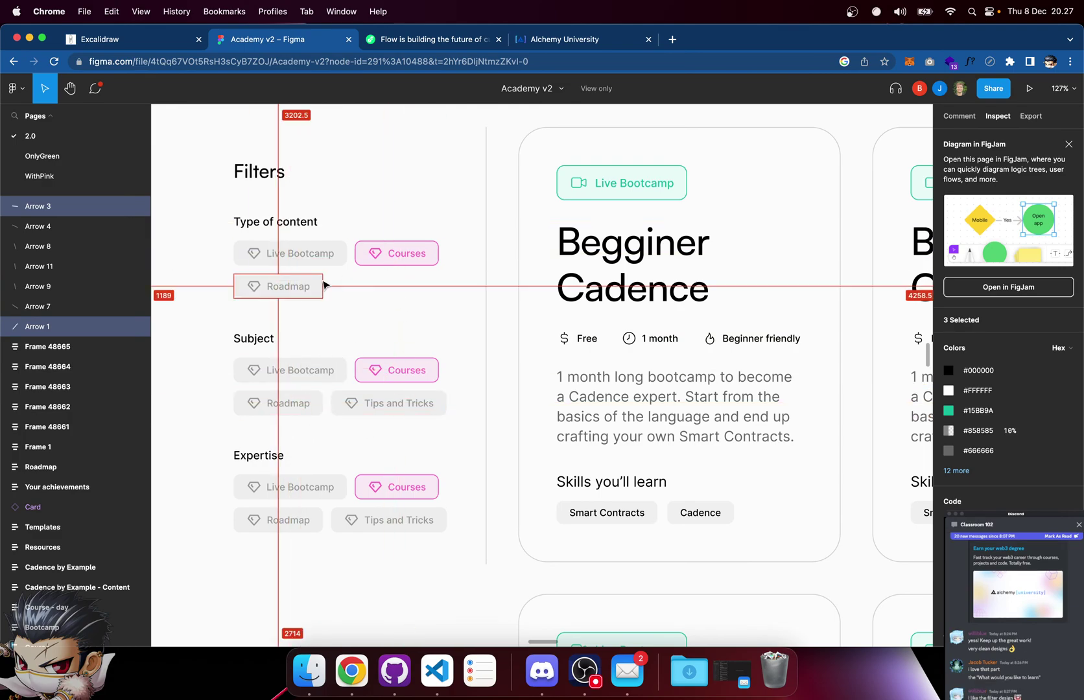
pyautogui.scroll(-1, 343, 332)
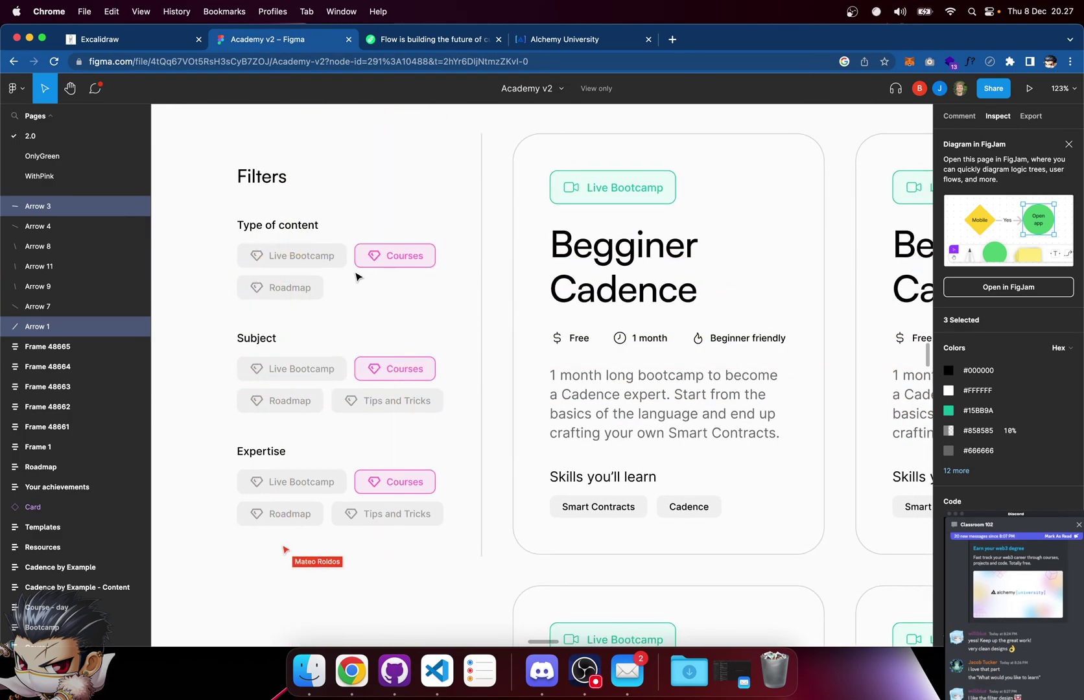
pyautogui.scroll(3, 349, 306)
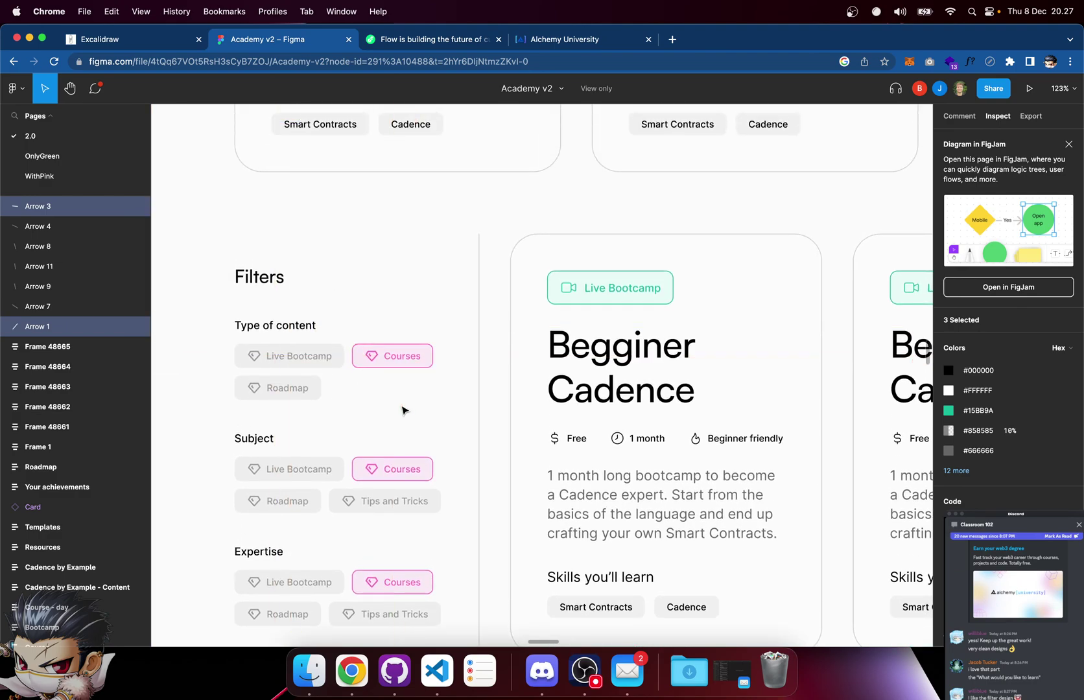
pyautogui.scroll(-2, 344, 402)
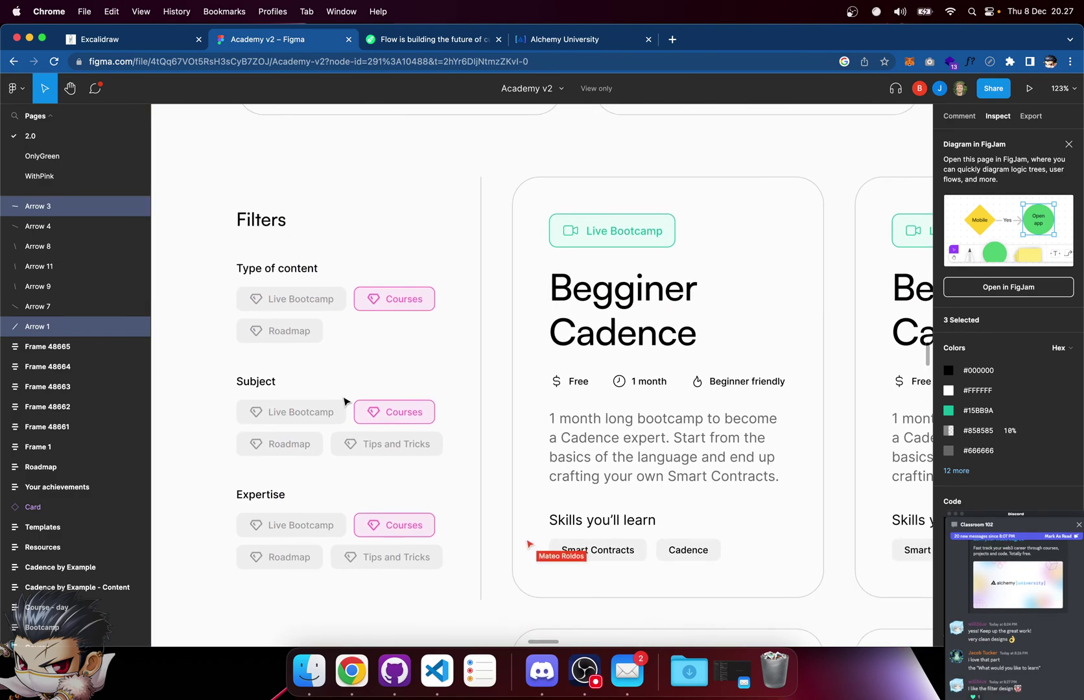
pyautogui.press('alt')
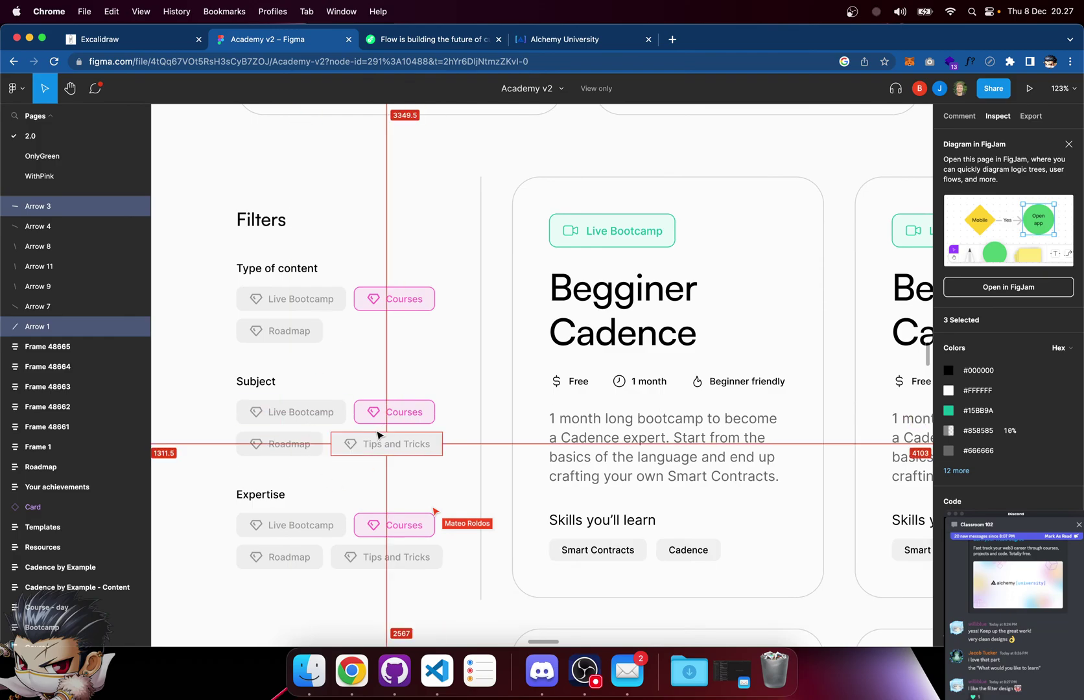
# Go back up through the Catalog's Bootcamps card to the Learn Cadence and Learn Dapp Development cards
pyautogui.scroll(15, 405, 250)
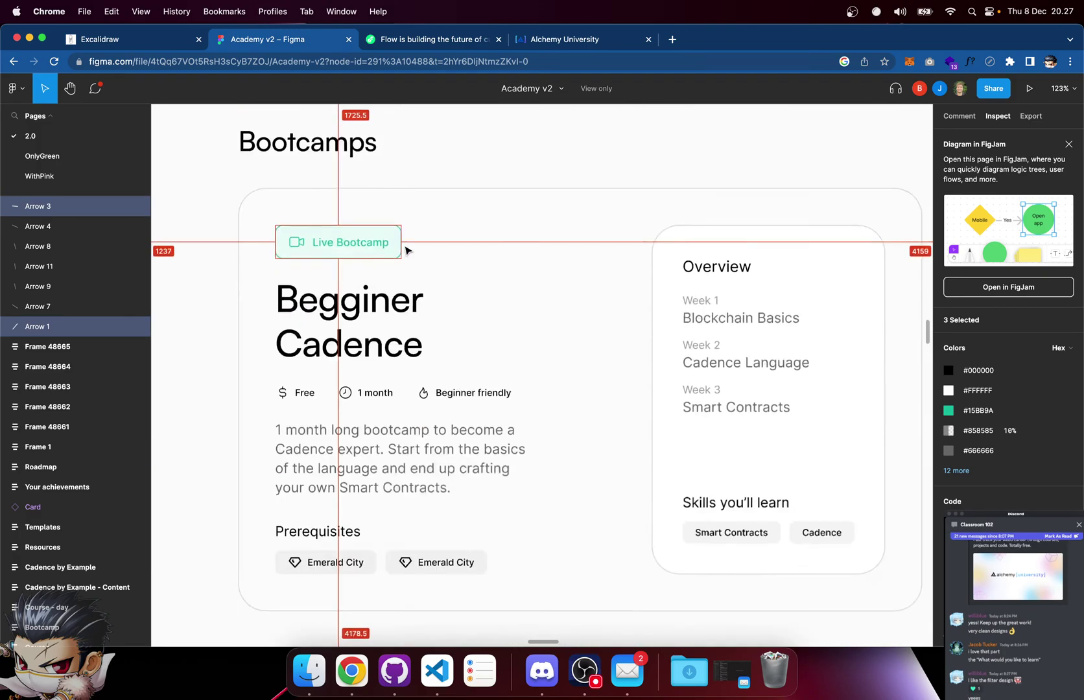
pyautogui.scroll(-3, 405, 250)
pyautogui.scroll(3, 406, 250)
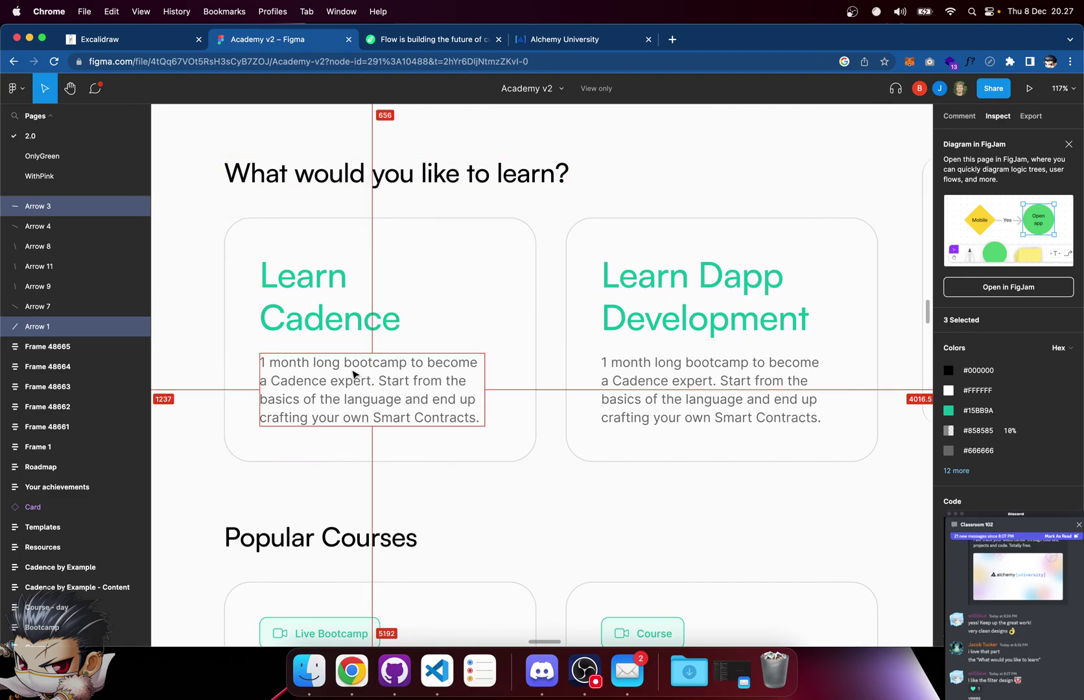
# Follow the Catalog down through the Roadmaps section and inspect the Filters column beside the Begginer Cadence cards
pyautogui.scroll(-10, 592, 194)
pyautogui.scroll(-5, 593, 194)
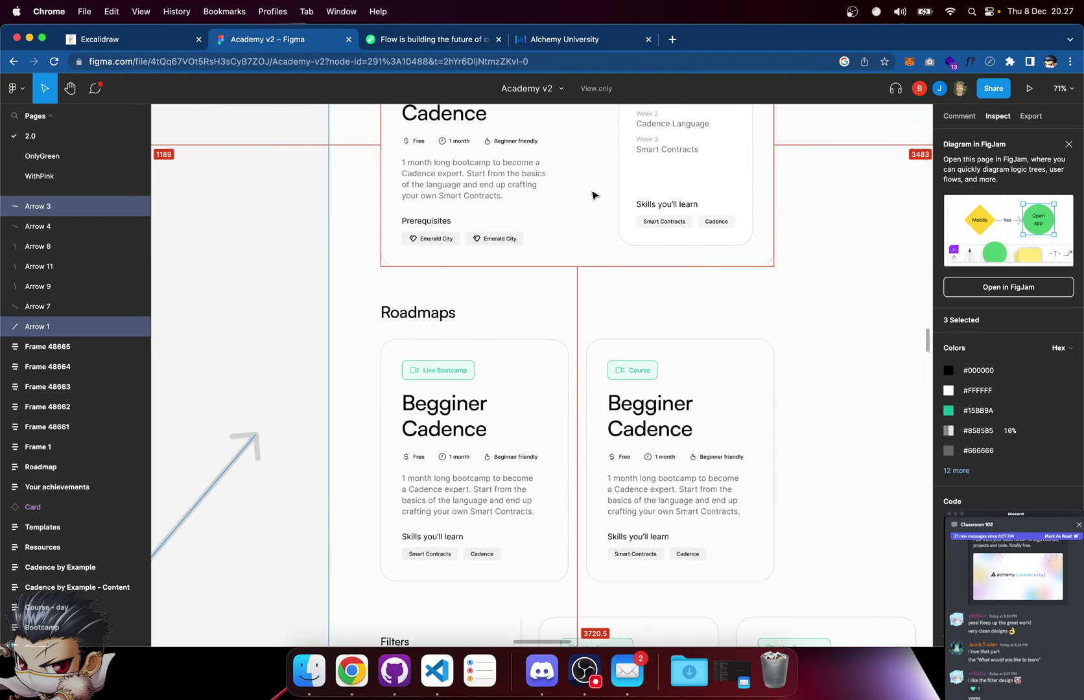
pyautogui.scroll(-5, 552, 250)
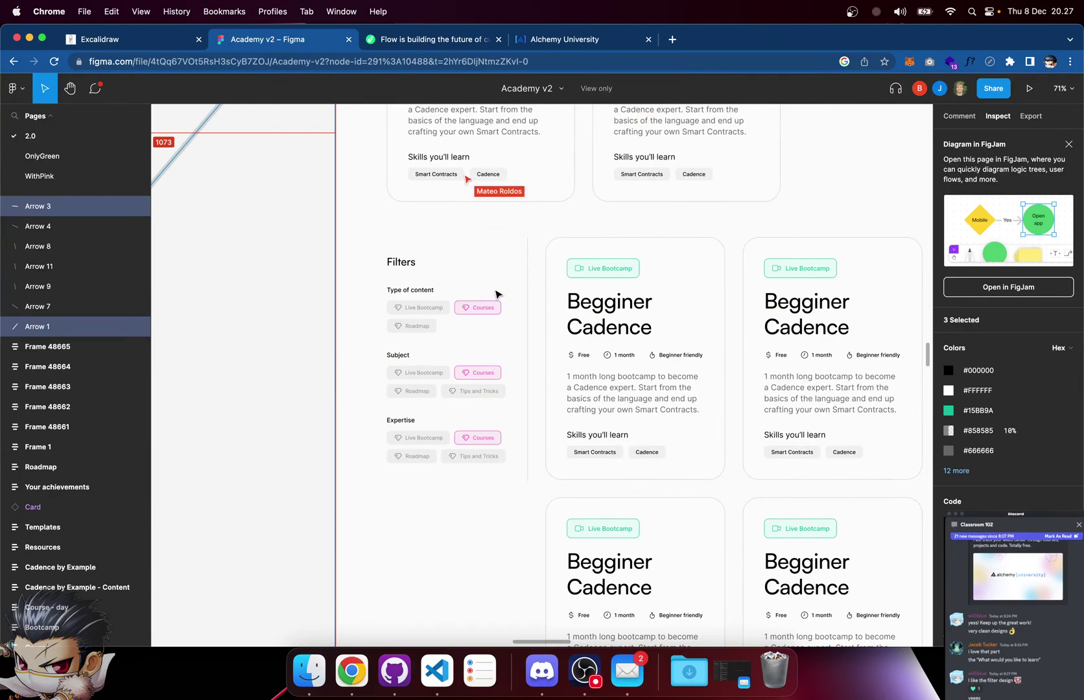
pyautogui.scroll(5, 482, 296)
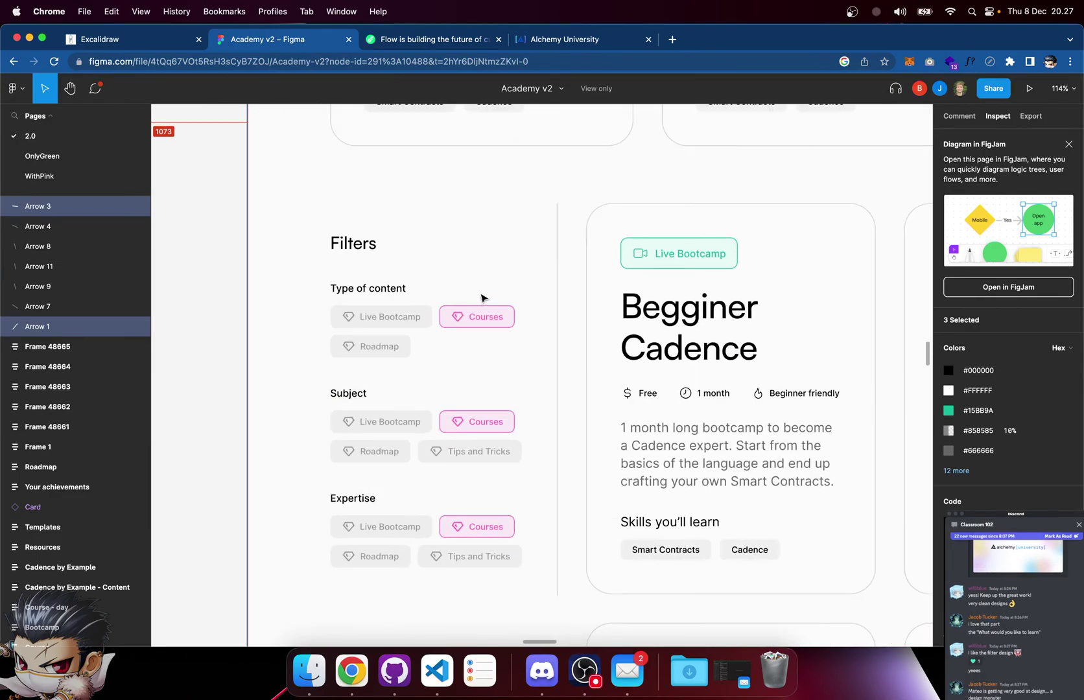
pyautogui.hscroll(3, 482, 298)
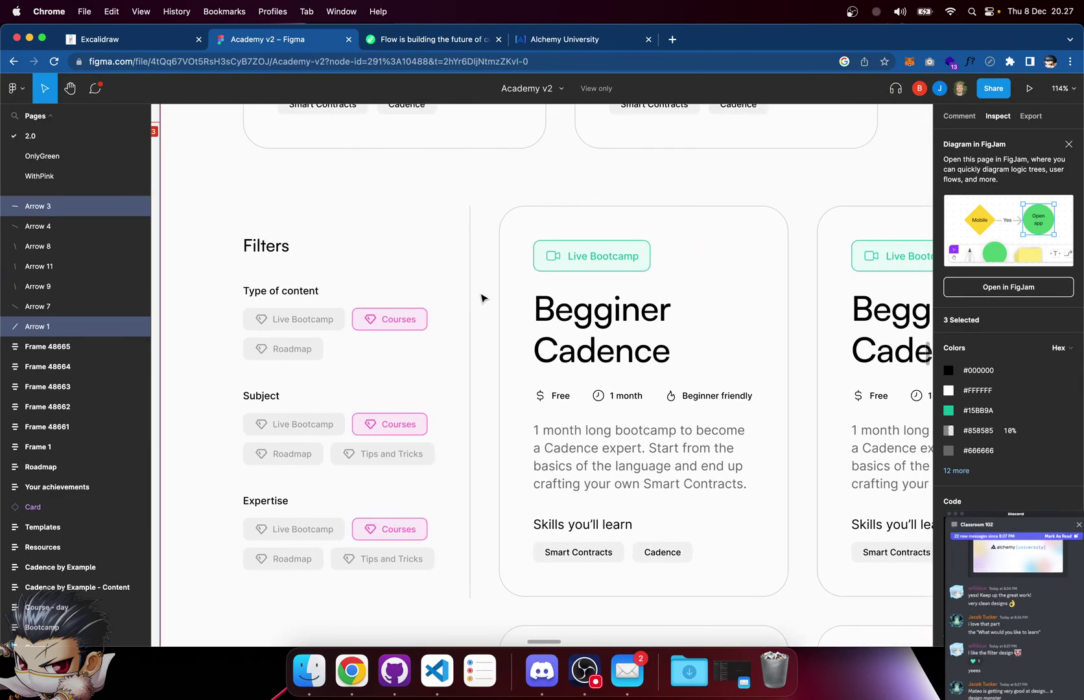
pyautogui.scroll(2, 480, 298)
# Go back up from the Filters through Roadmaps and Popular Courses to the Catalog heading
pyautogui.scroll(-5, 481, 299)
pyautogui.scroll(5, 480, 300)
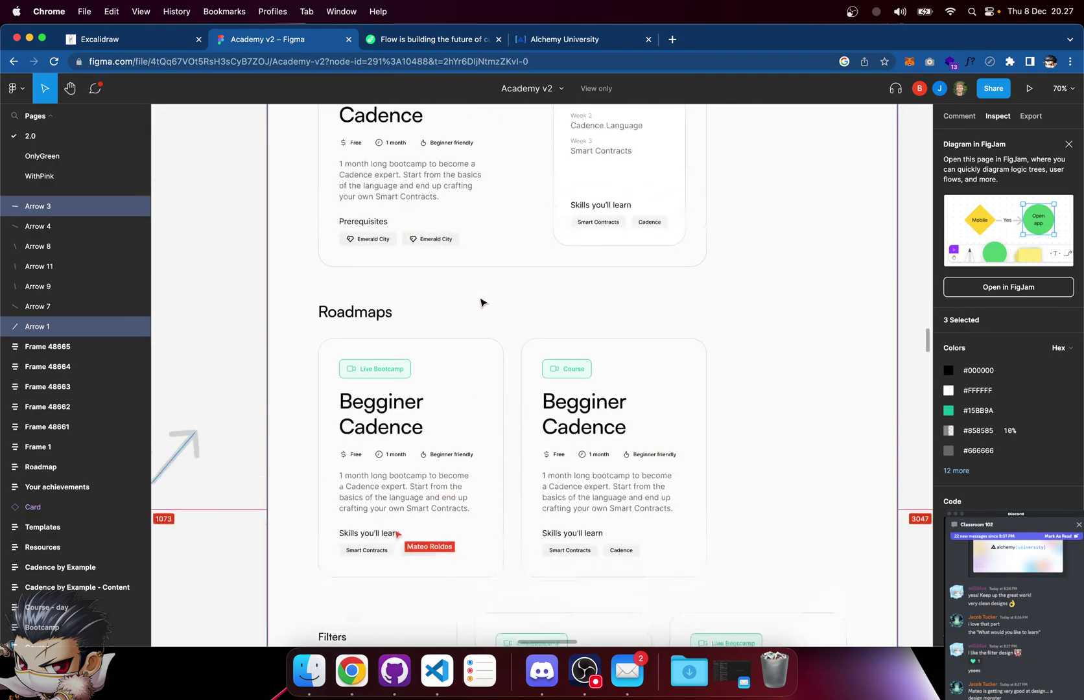
pyautogui.scroll(-1, 481, 302)
pyautogui.scroll(10, 480, 305)
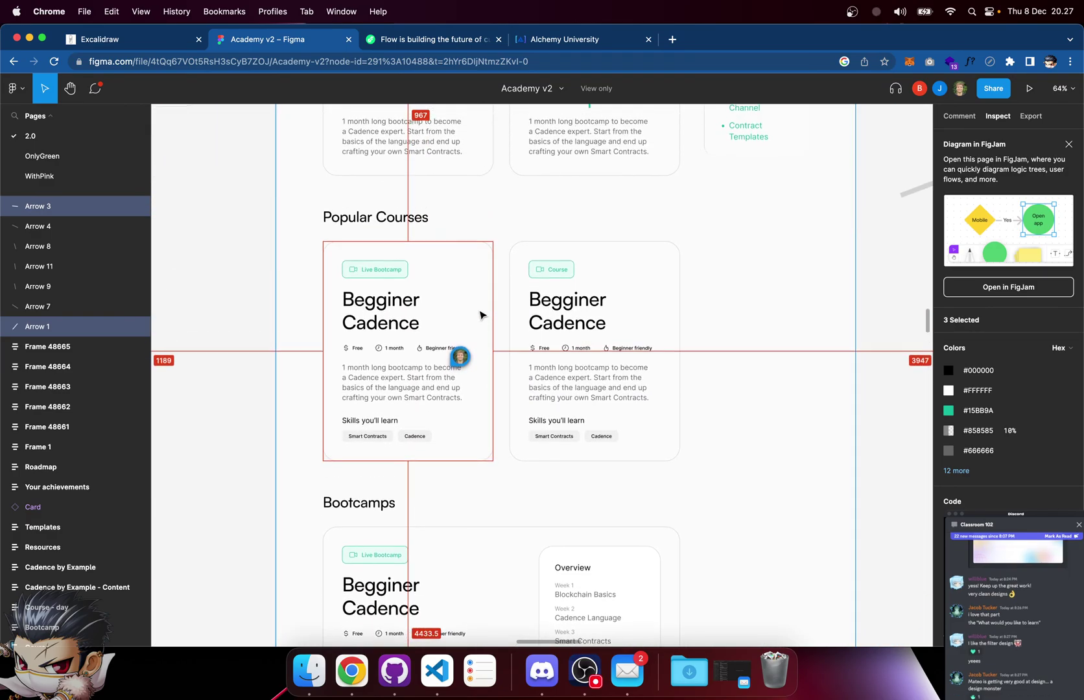
pyautogui.scroll(5, 480, 315)
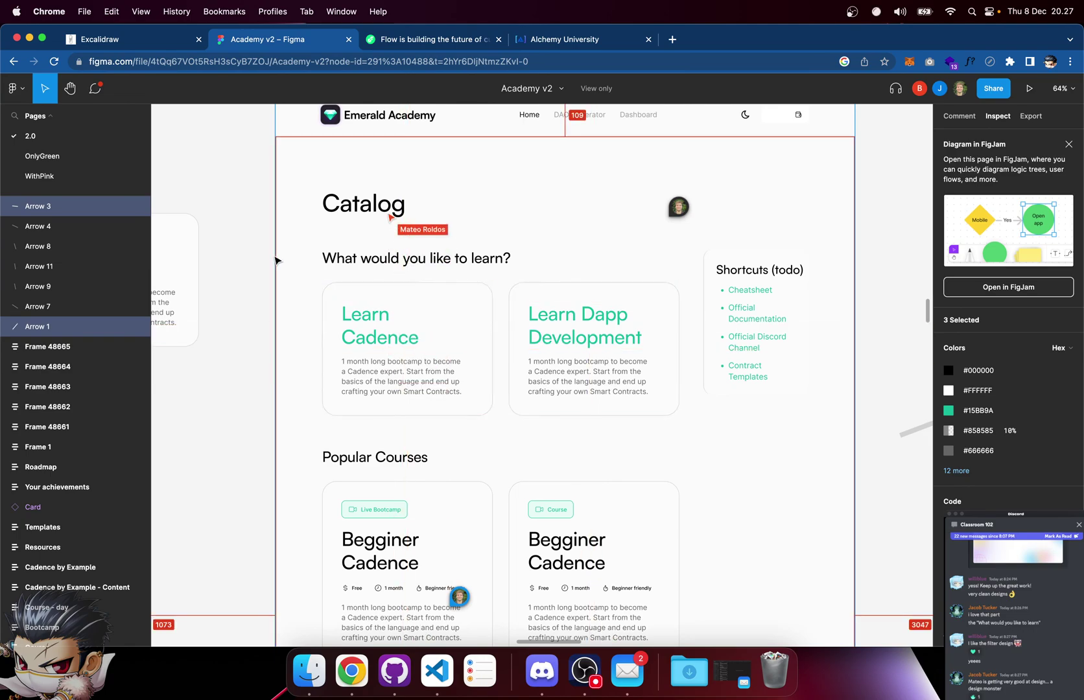
# Examine the Catalog's Shortcuts (todo) list up close beside the Learn Dapp Development card, and clear the canvas selection
pyautogui.scroll(-3, 269, 269)
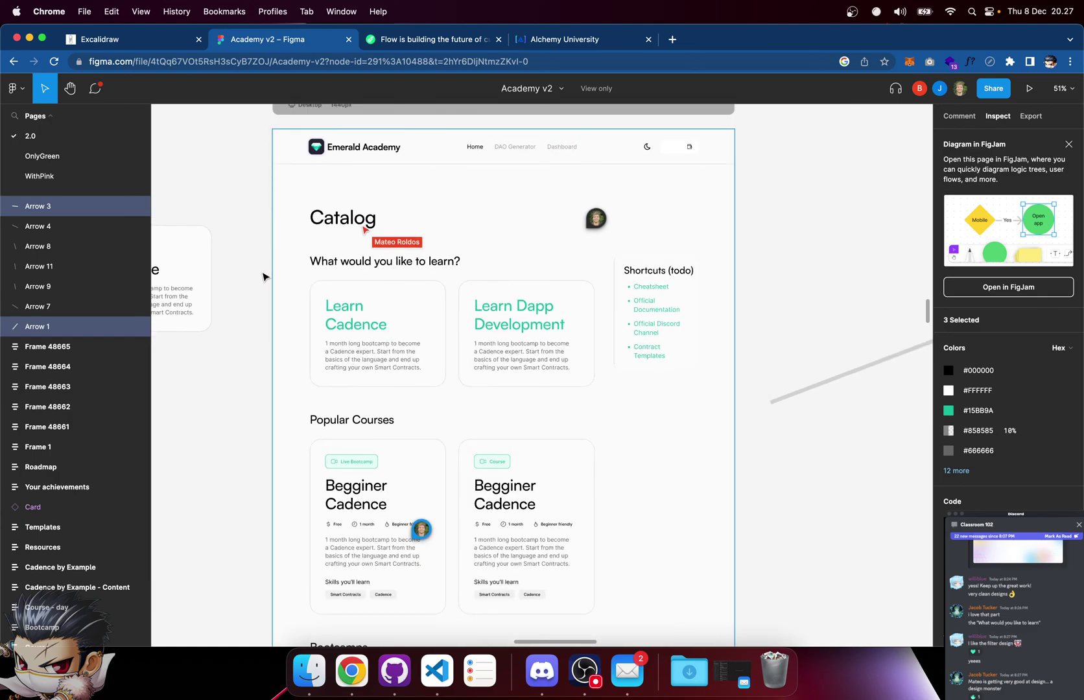
pyautogui.scroll(-3, 264, 277)
pyautogui.scroll(1, 329, 346)
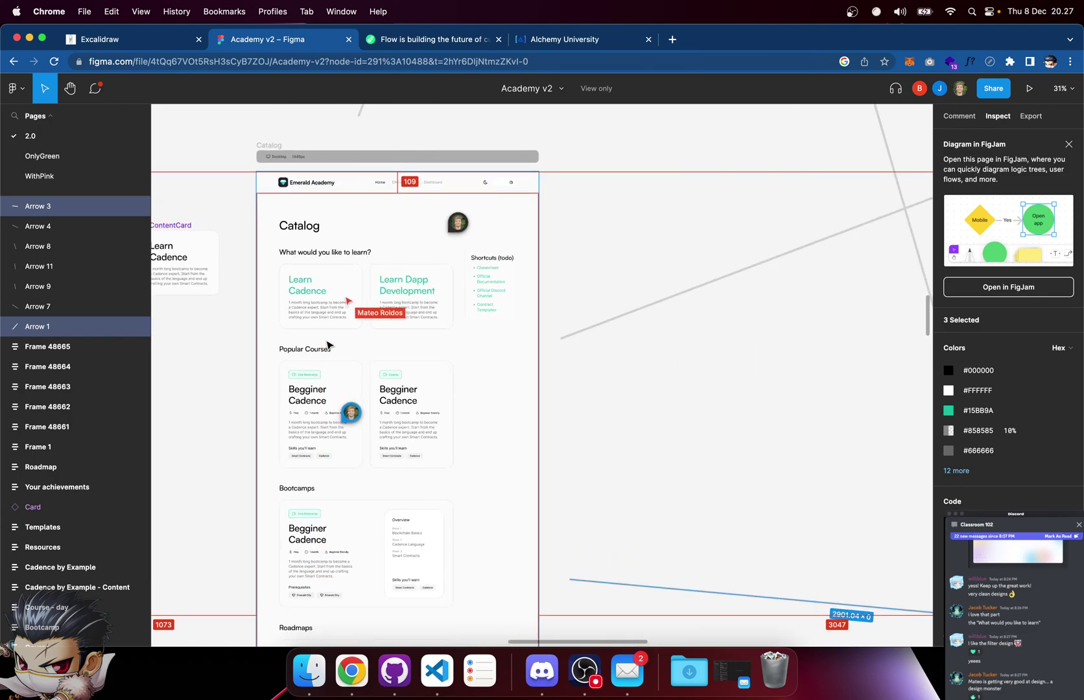
pyautogui.scroll(5, 474, 292)
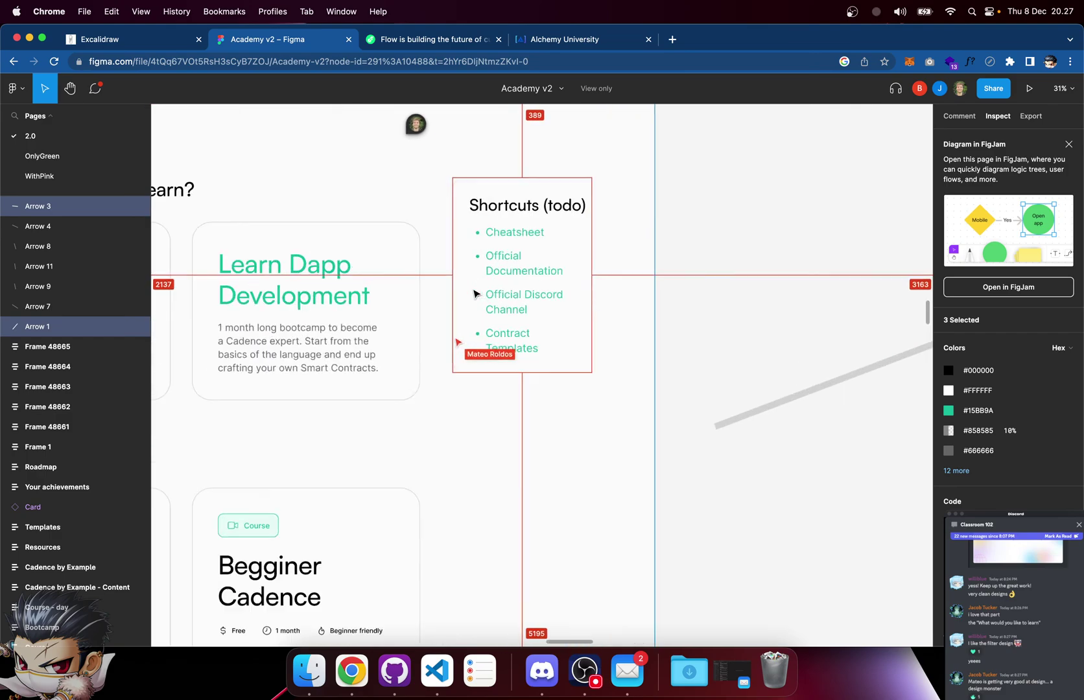
pyautogui.scroll(5, 474, 293)
pyautogui.scroll(1, 474, 293)
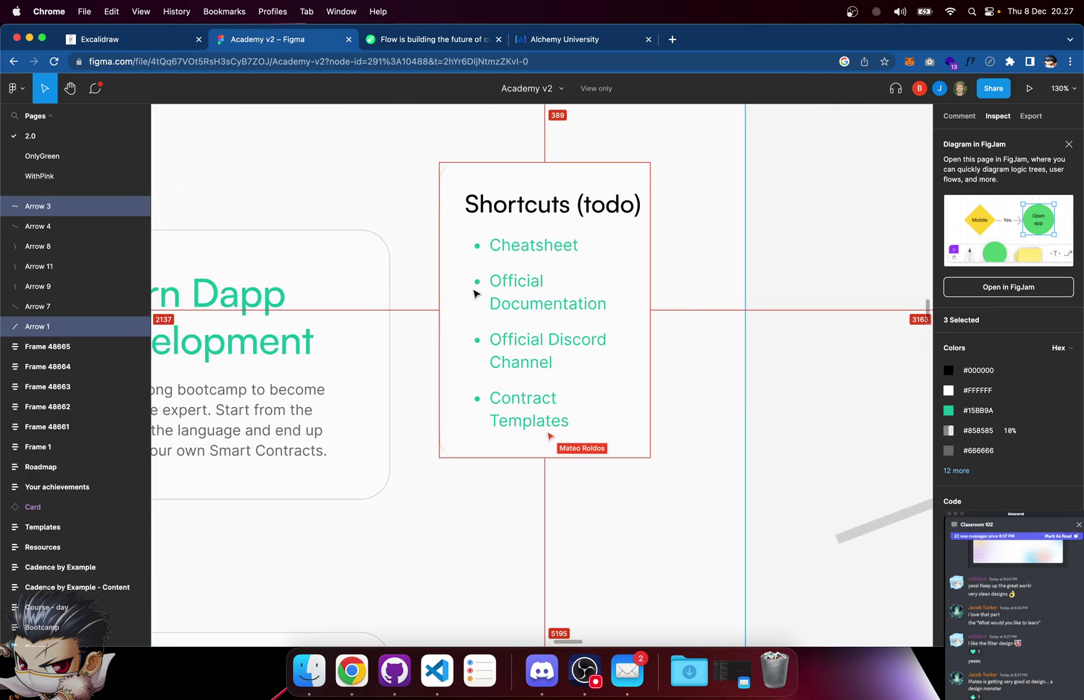
pyautogui.scroll(-2, 474, 293)
pyautogui.hscroll(-5, 474, 293)
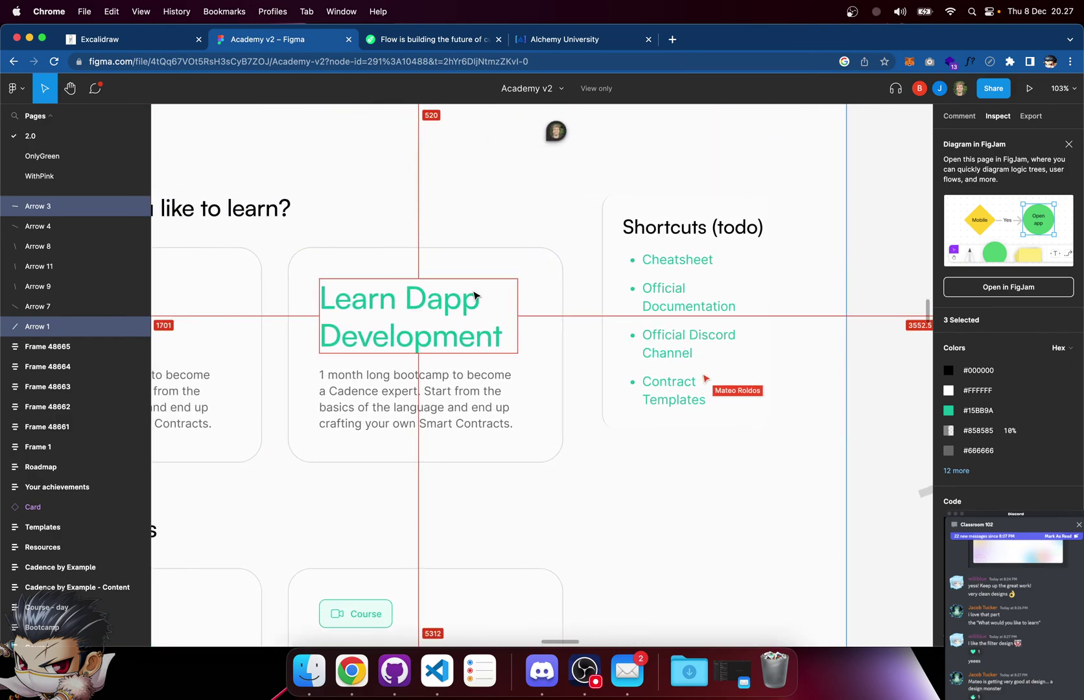
pyautogui.scroll(-3, 819, 279)
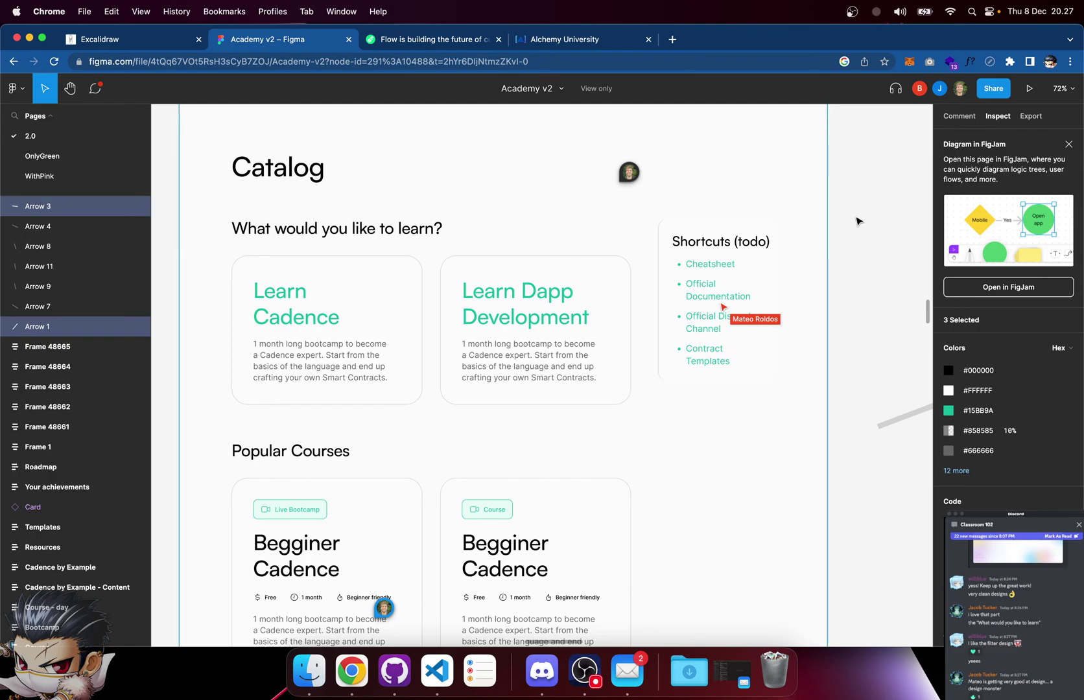
pyautogui.click(851, 220)
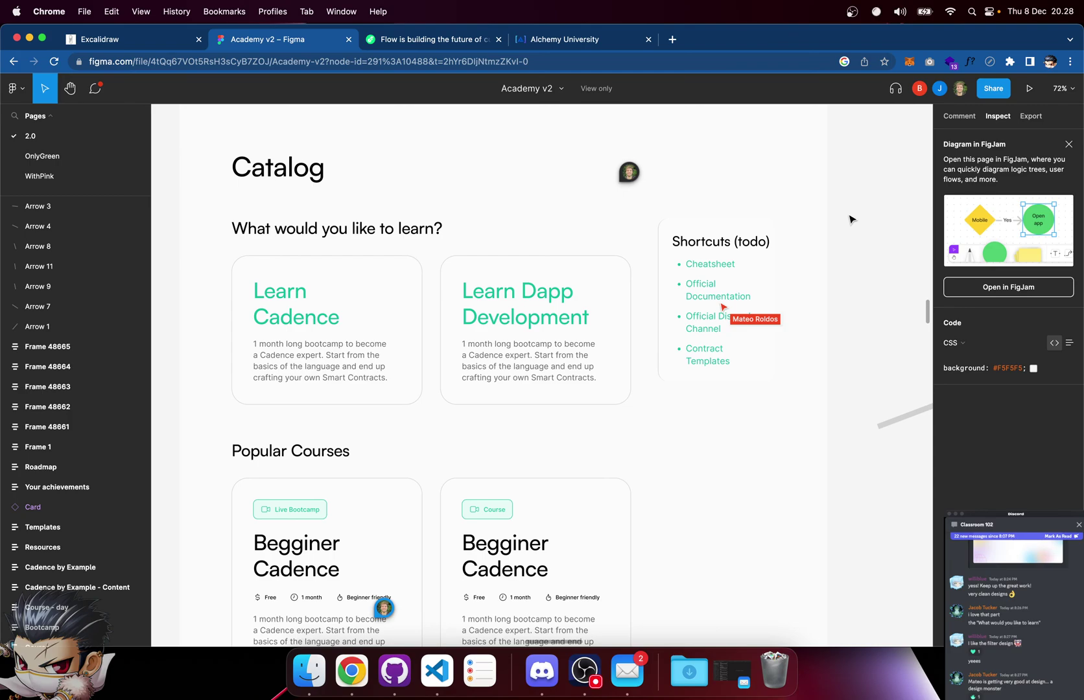
# Search Google for Codecademy in a new browser tab and open the Codecademy website
pyautogui.press('super+t')
pyautogui.write('code')
pyautogui.write('academy')
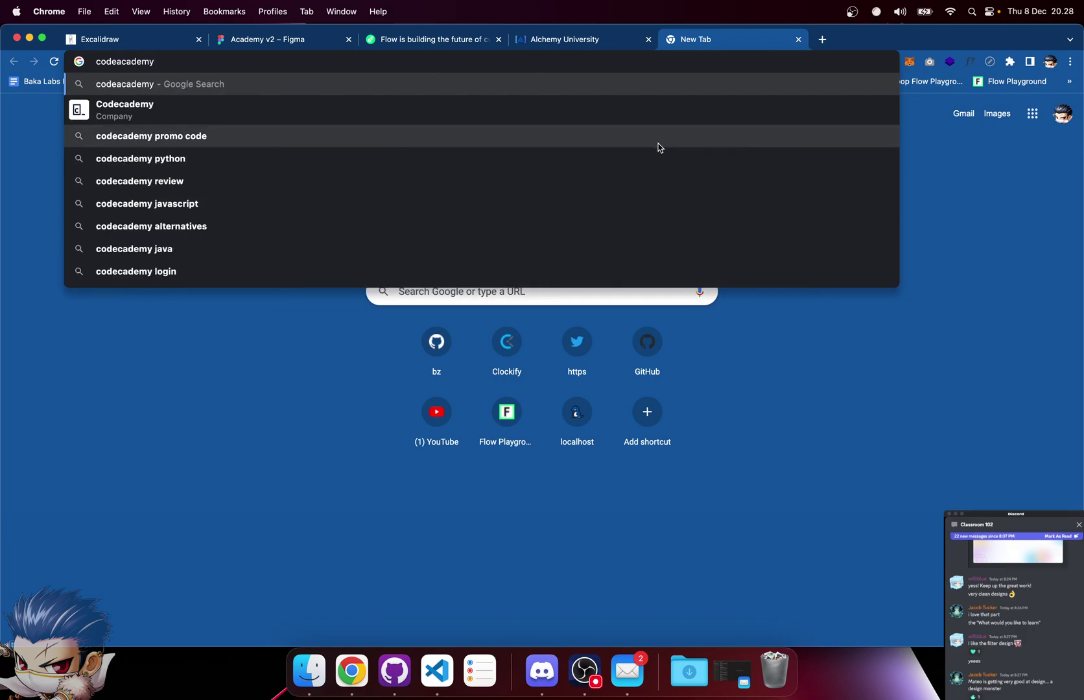
pyautogui.press('Return')
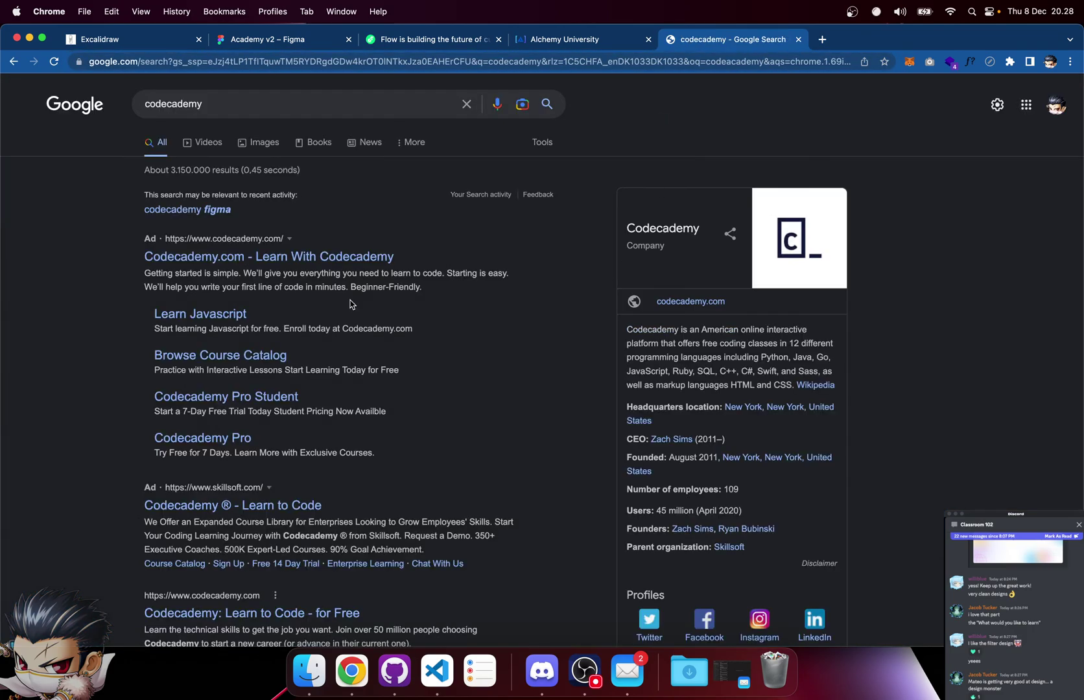
pyautogui.click(256, 258)
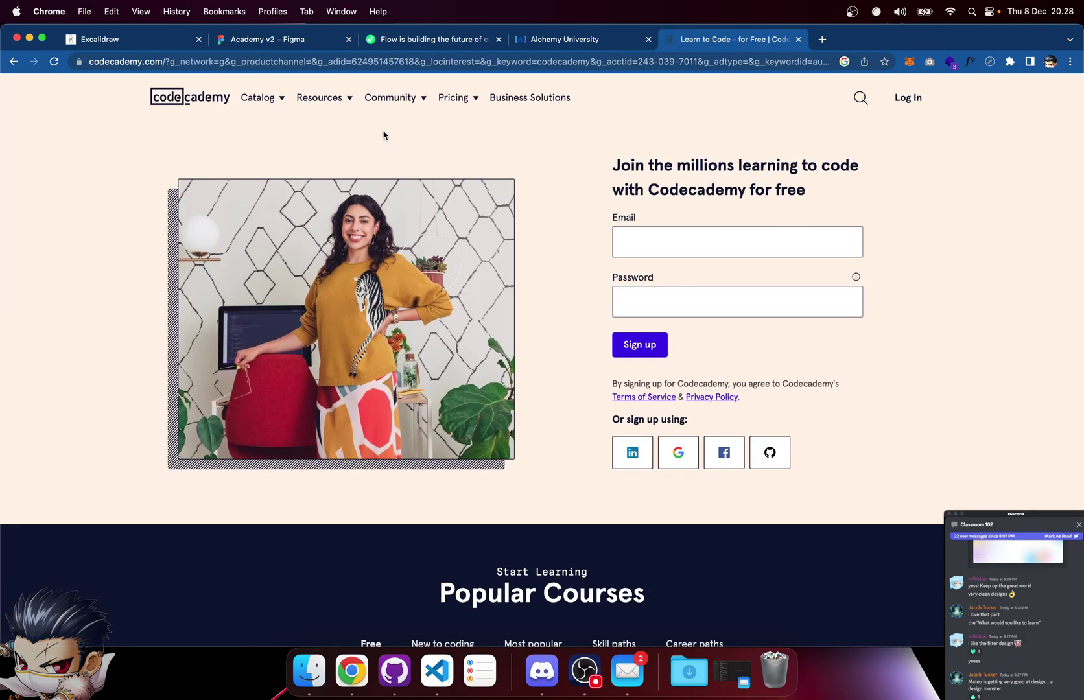
# Open Codecademy's full catalog page and skim its subjects, career paths and course cards
pyautogui.click(263, 100)
pyautogui.click(261, 104)
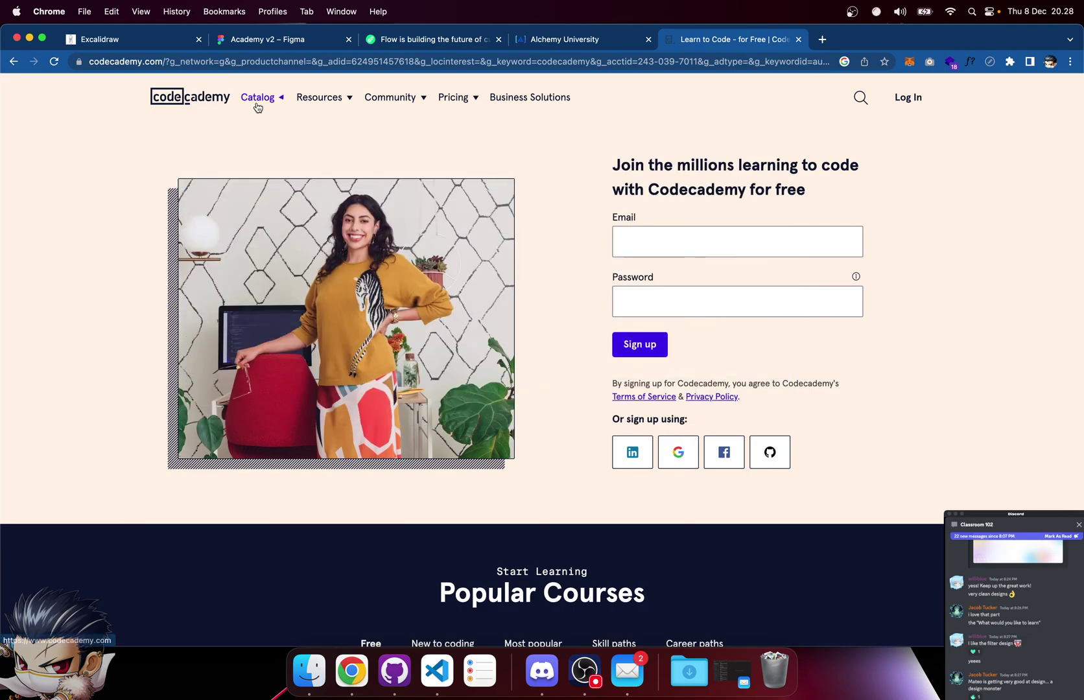
pyautogui.click(261, 104)
pyautogui.click(220, 258)
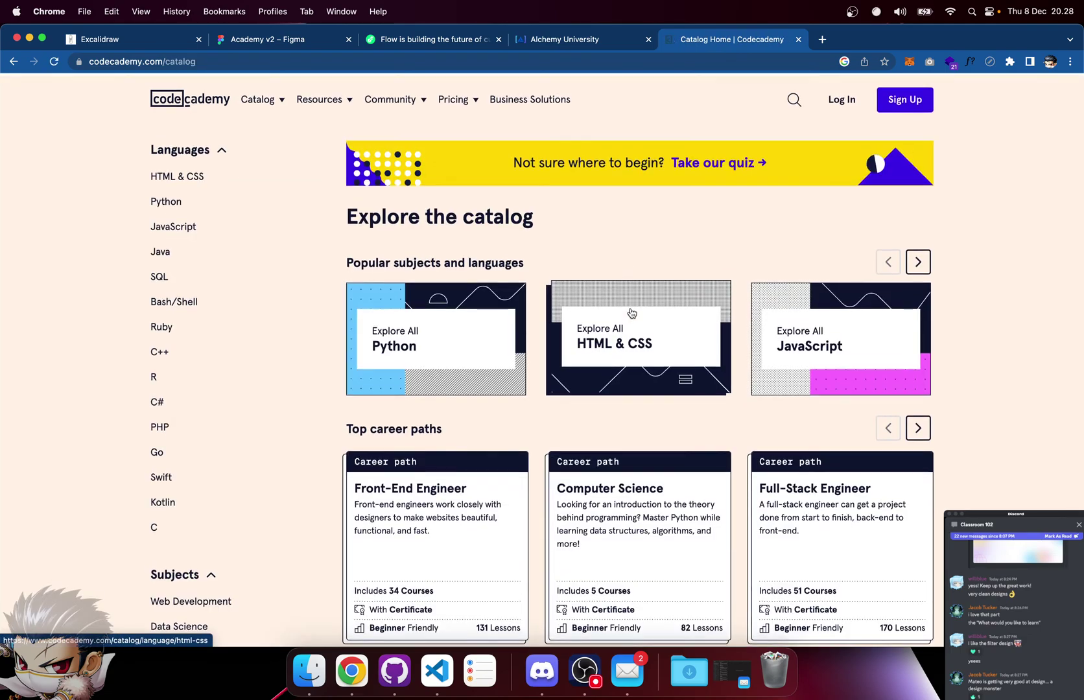
pyautogui.scroll(-8, 629, 312)
pyautogui.scroll(8, 631, 311)
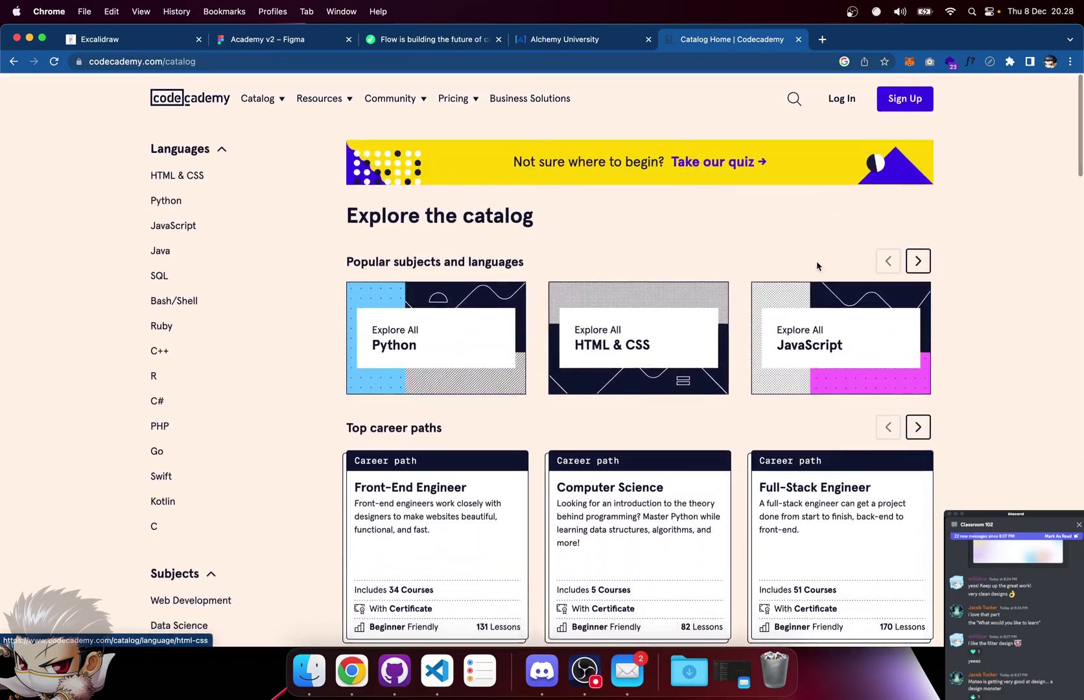
pyautogui.scroll(-15, 985, 271)
pyautogui.scroll(15, 985, 272)
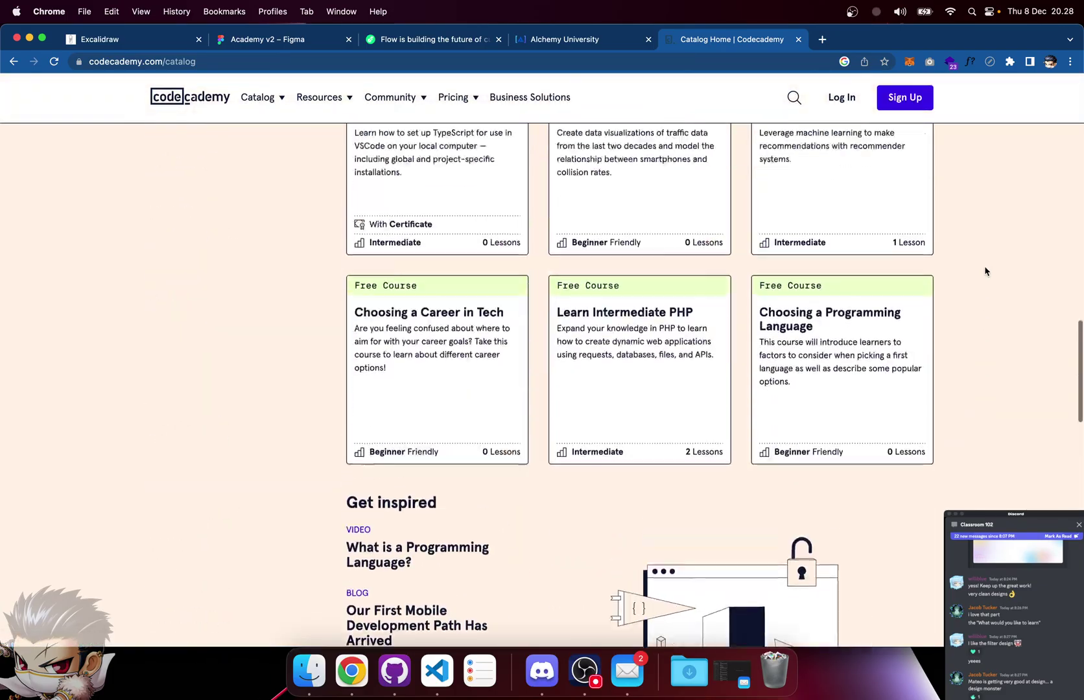
# Look in on the Excalidraw agenda and the Figma Catalog design, and return to the Codecademy catalog
pyautogui.press('super+2')
pyautogui.press('super+3')
pyautogui.press('super+1')
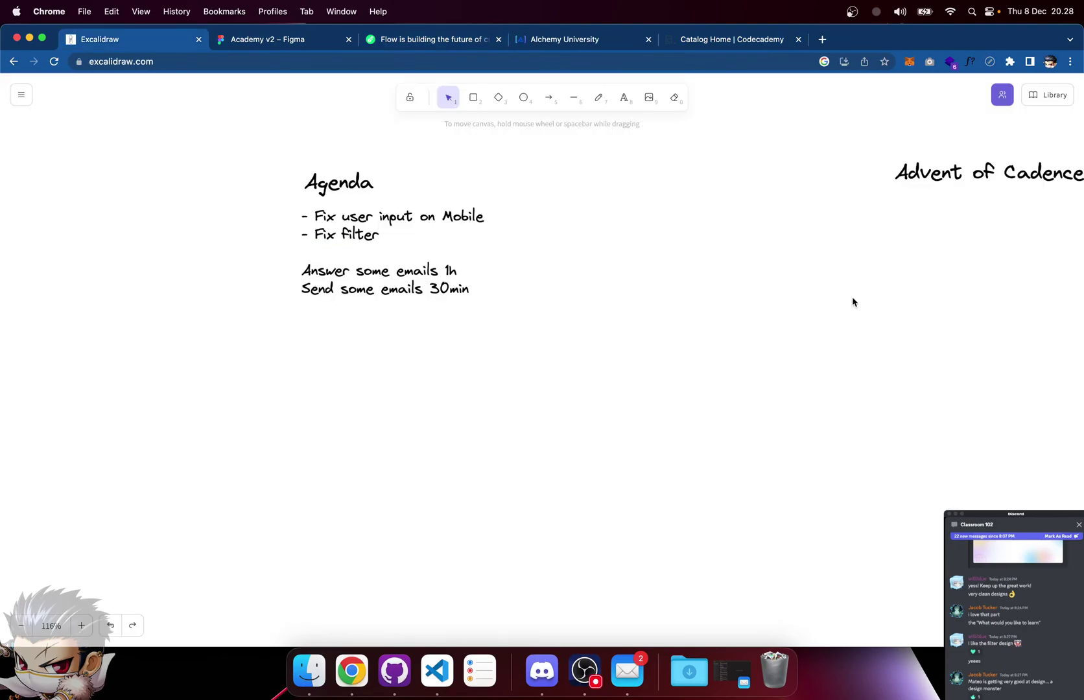
pyautogui.press('super+2')
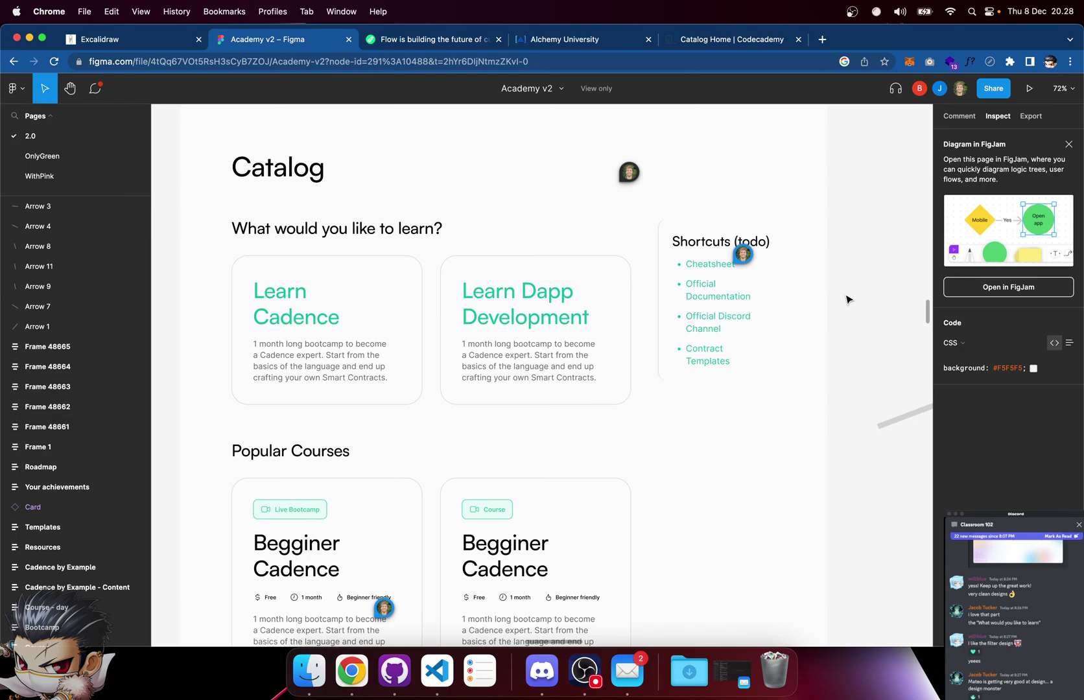
pyautogui.click(746, 42)
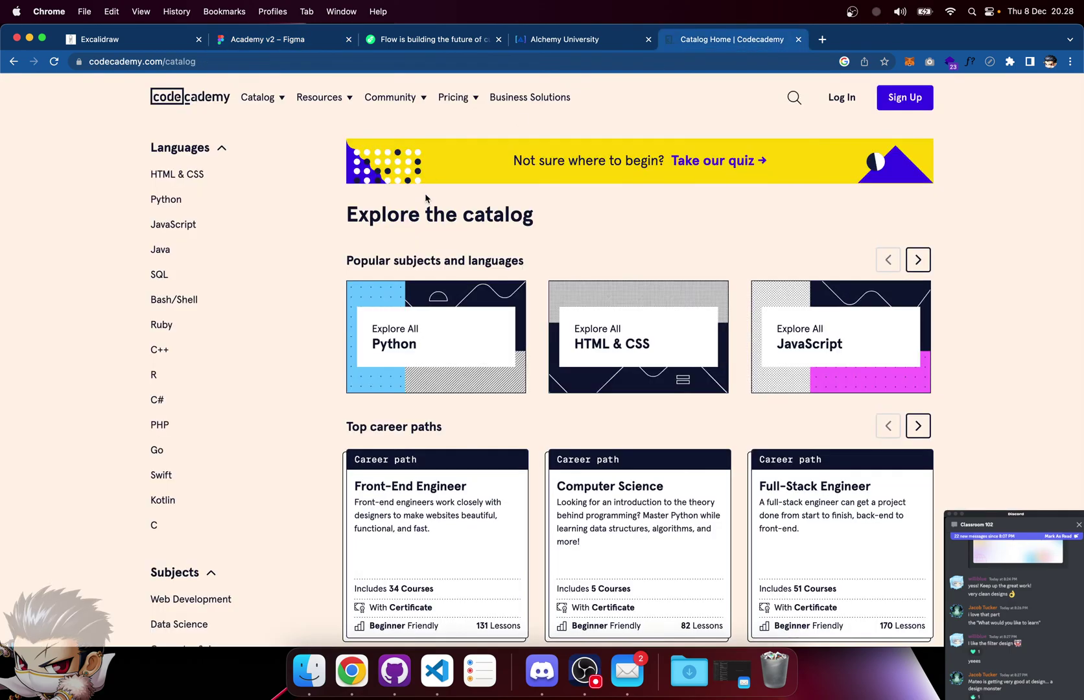
# Search the Codecademy catalog page for "relat", and open the Python catalog page with its Related resources box
pyautogui.press('super+f')
pyautogui.write('relat')
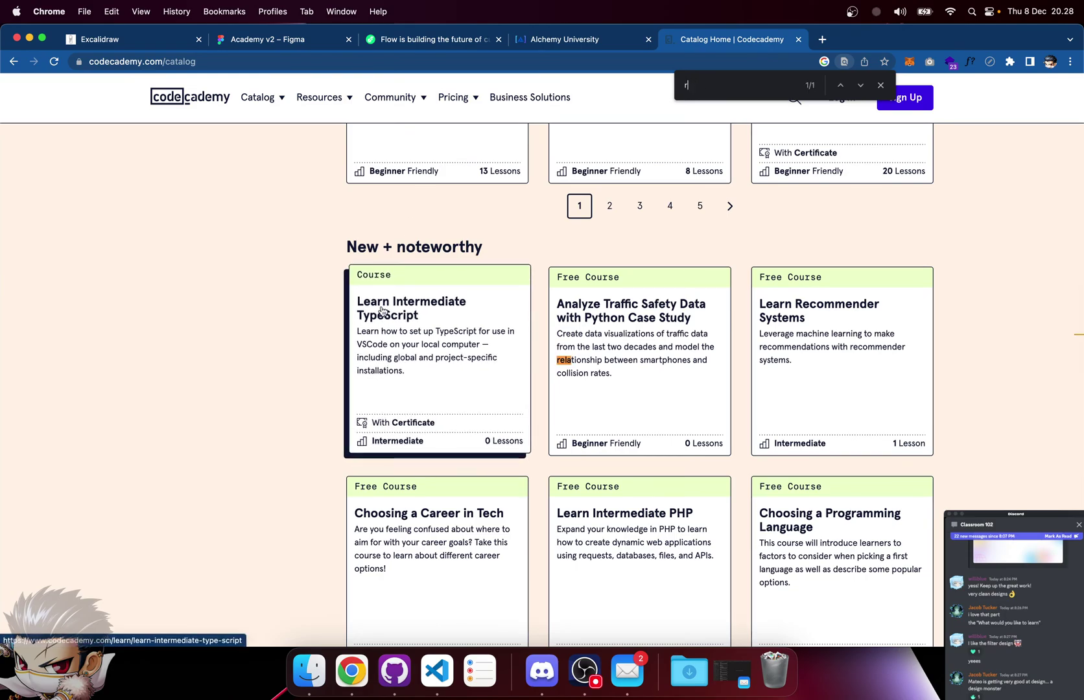
pyautogui.scroll(15, 382, 311)
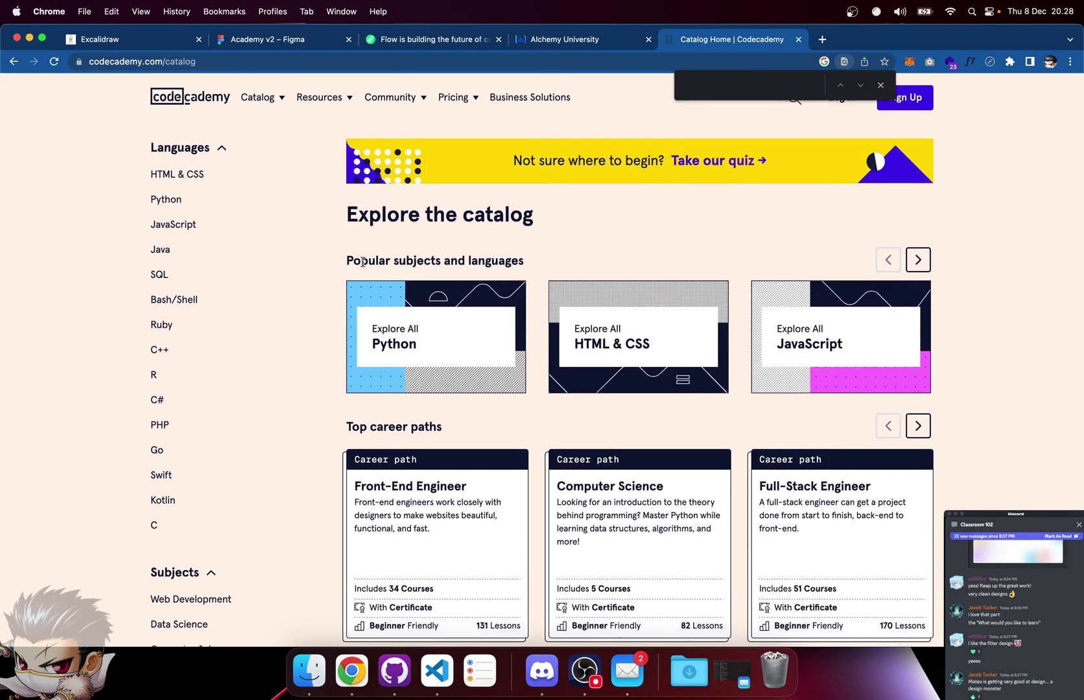
pyautogui.click(406, 361)
pyautogui.click(880, 85)
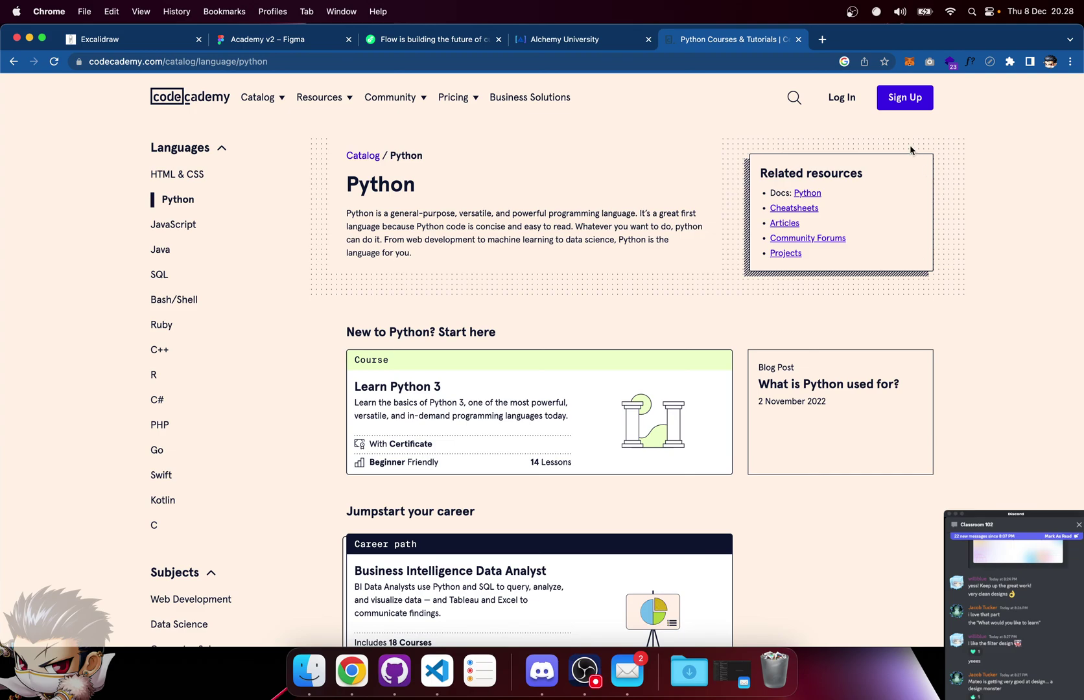
# Switch back to the Academy v2 file in Figma and inspect the Catalog's Shortcuts (todo) list
pyautogui.hotkey('ctrl', 'Tab')
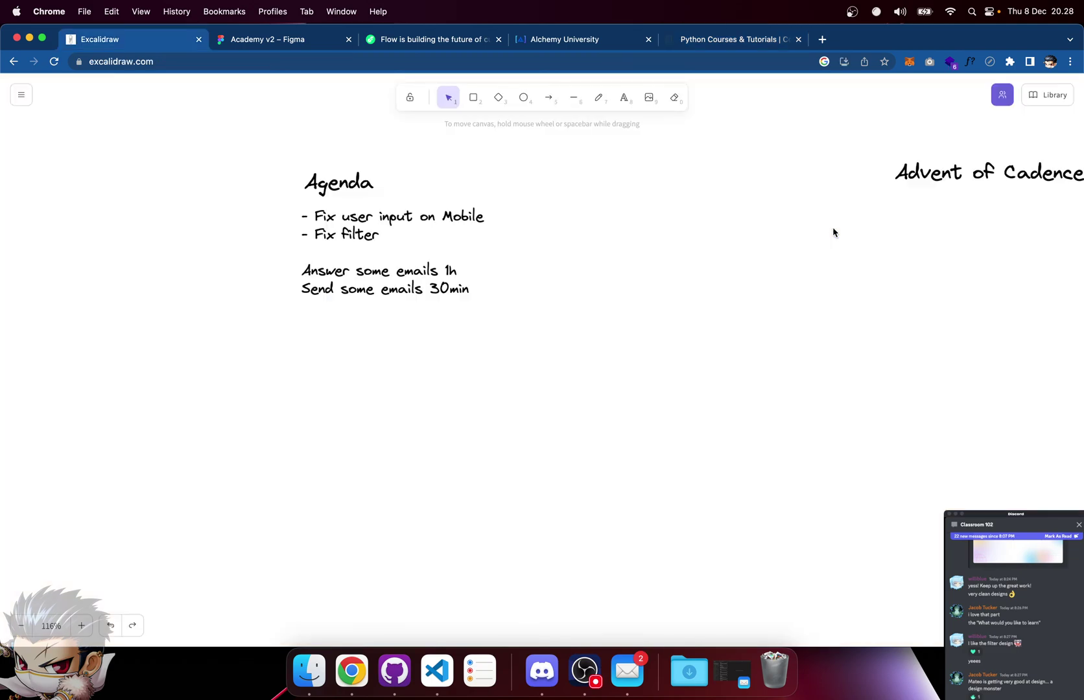
pyautogui.hotkey('ctrl', 'Tab')
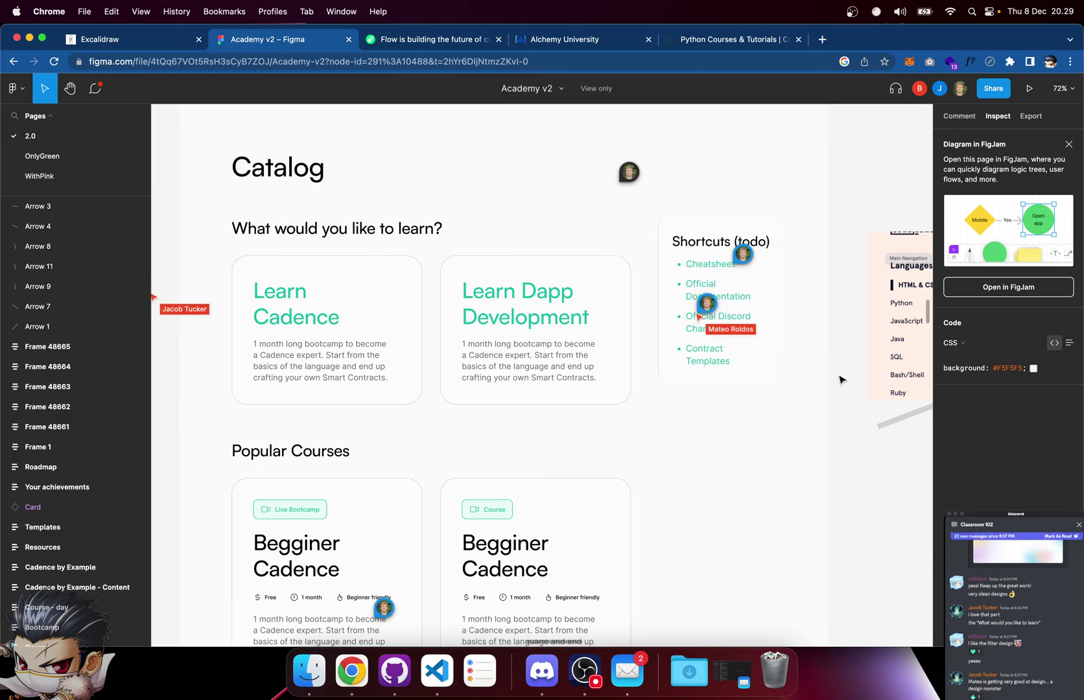
pyautogui.scroll(-3, 840, 379)
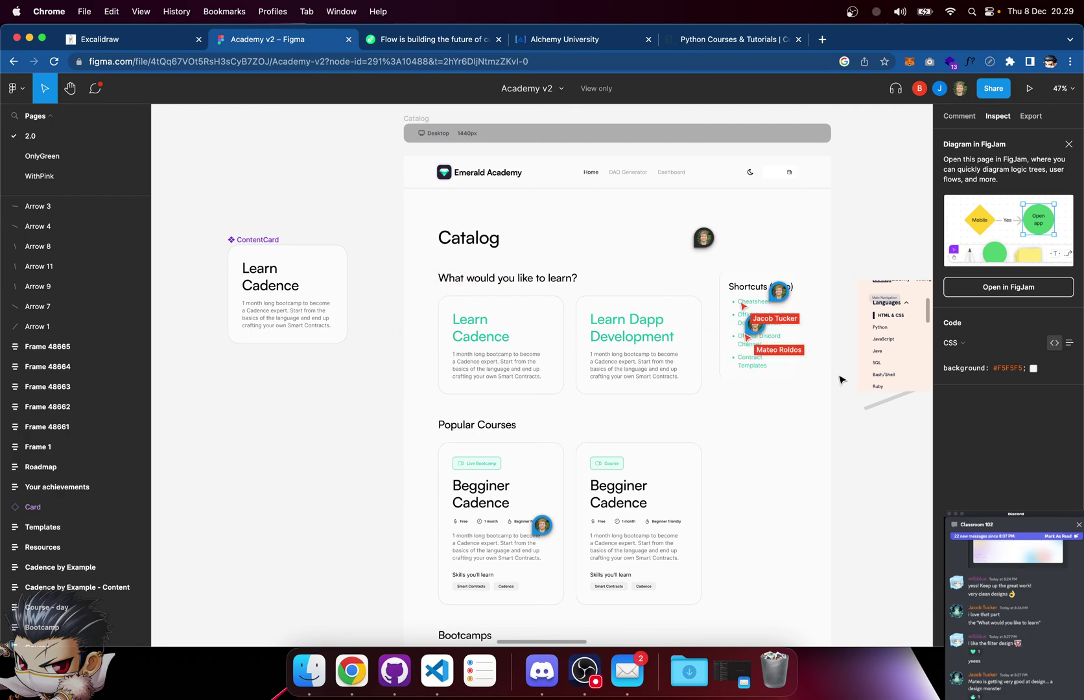
pyautogui.scroll(3, 791, 349)
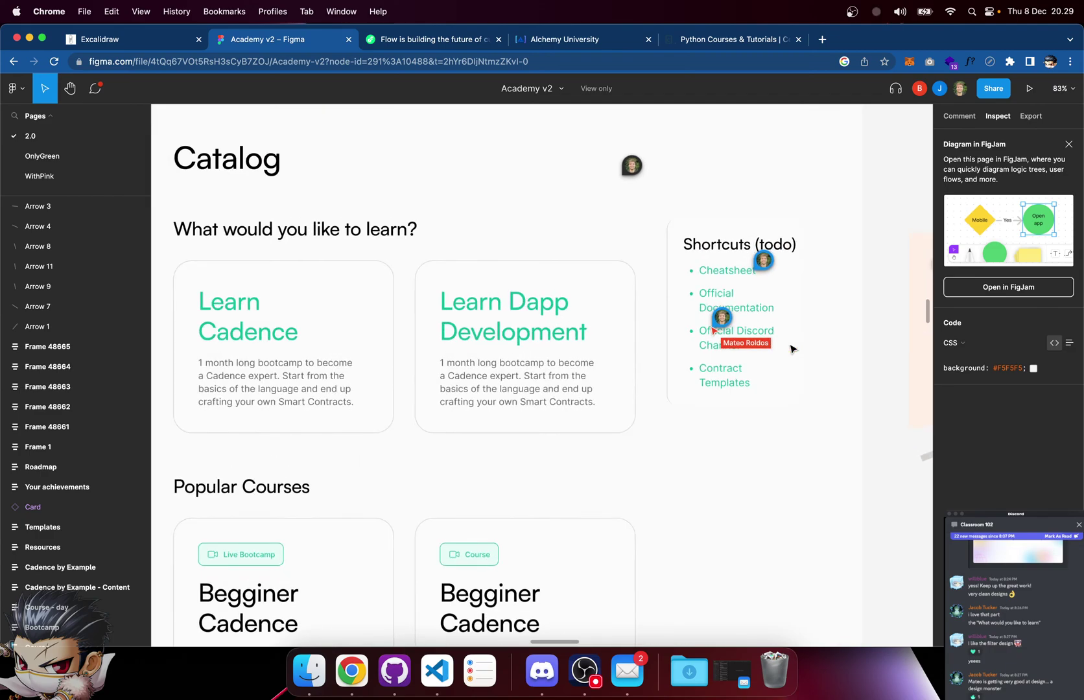
# Go to the Catalog/Cadence frame and inspect its Cadence introduction and Shortcuts list
pyautogui.scroll(10, 792, 349)
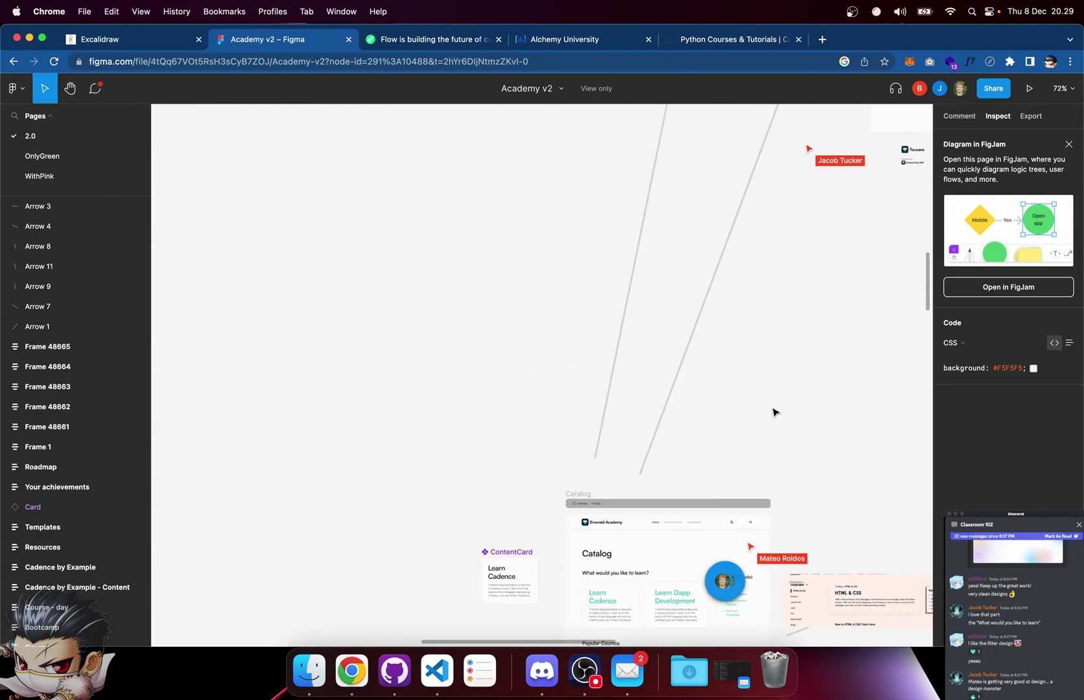
pyautogui.scroll(-10, 774, 412)
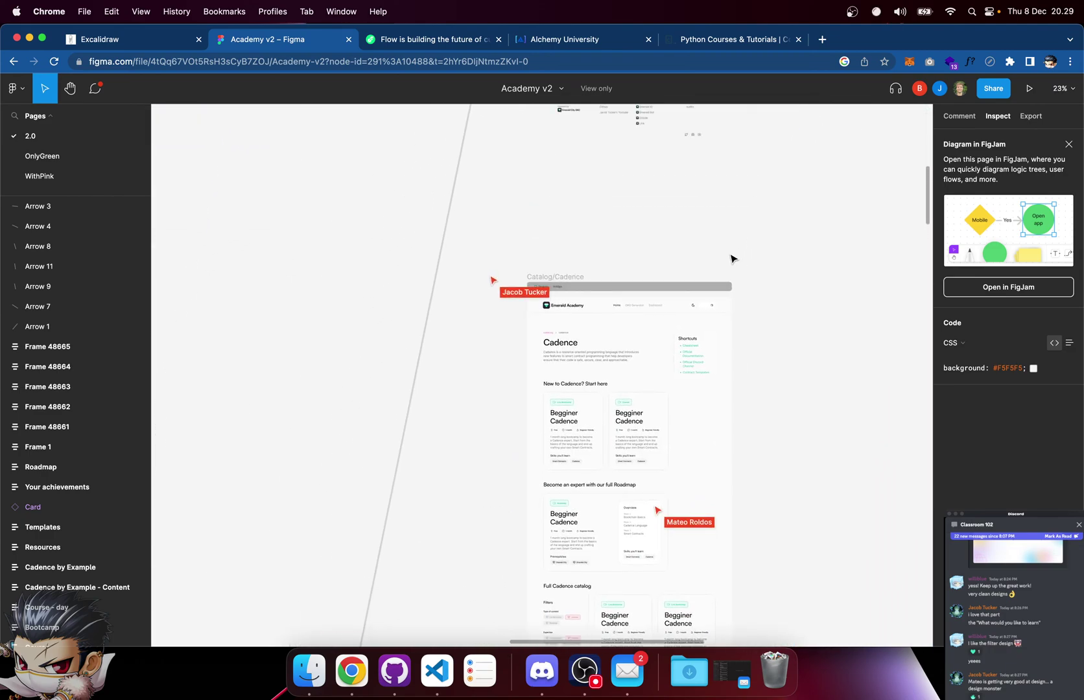
pyautogui.scroll(5, 683, 365)
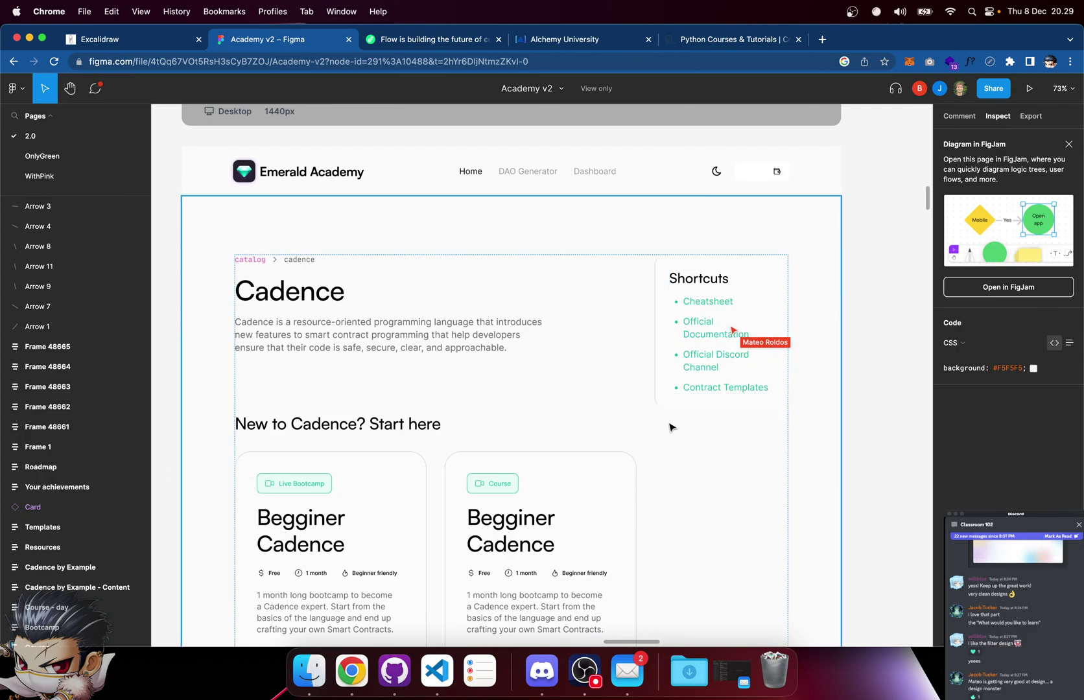
# Return from the Catalog/Cadence frame to the Catalog frame and compare its Shortcuts (todo) list
pyautogui.scroll(-10, 672, 428)
pyautogui.hscroll(-10, 671, 428)
pyautogui.scroll(-12, 671, 428)
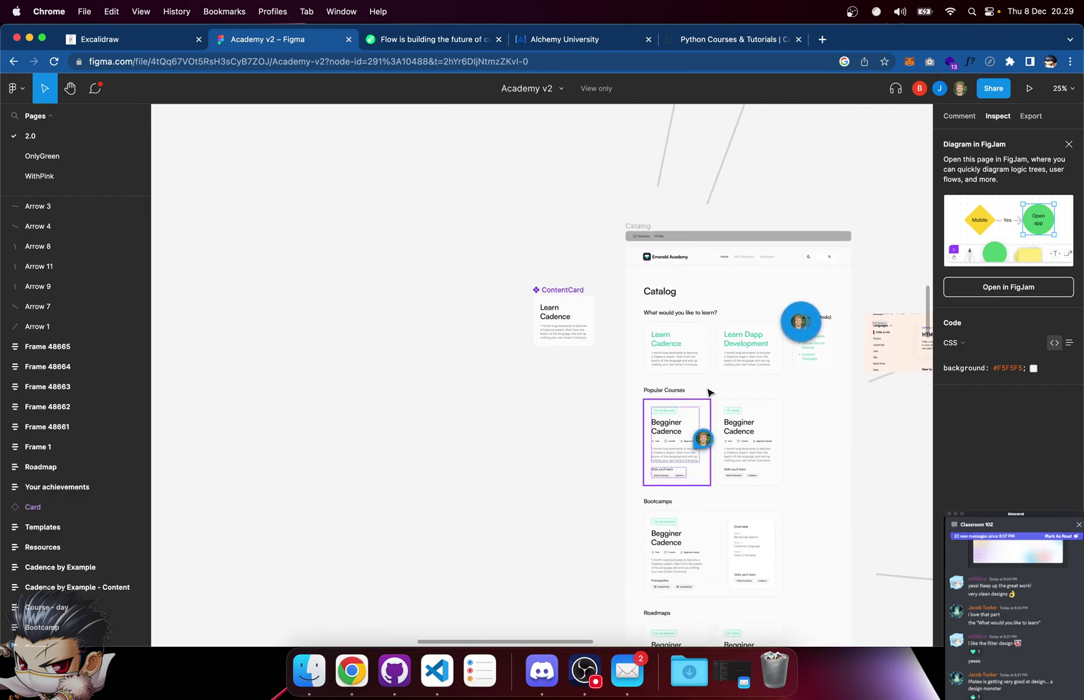
pyautogui.scroll(5, 799, 340)
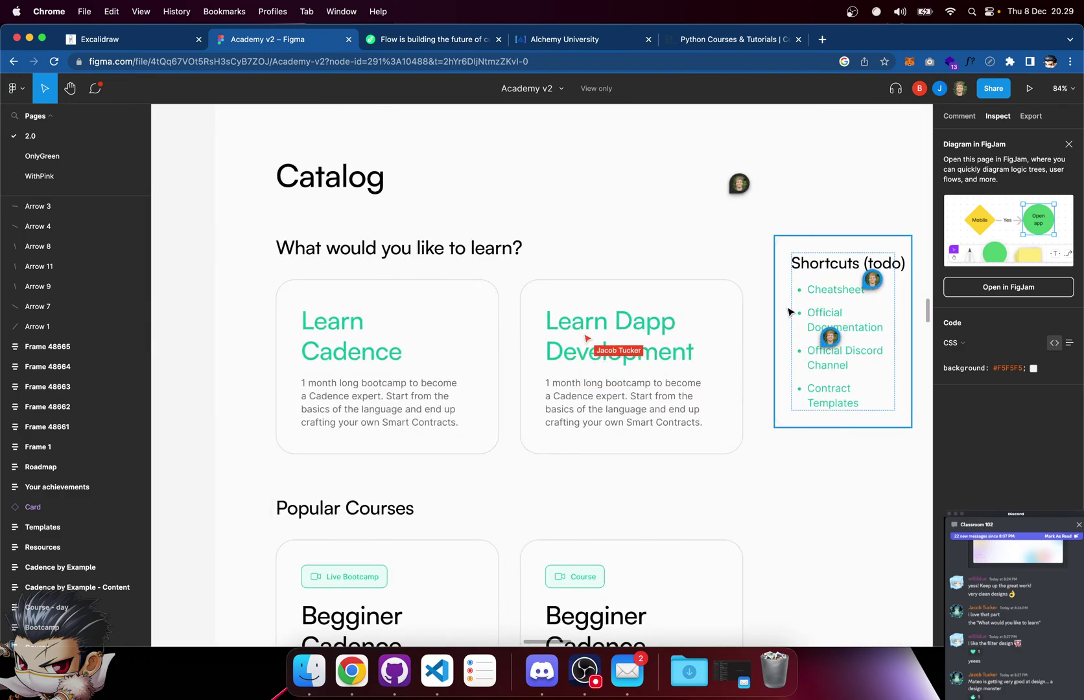
# Survey the page flow linking the Home, Catalog and Catalog/Cadence frames to the Course, Bootcamp and Roadmap frames
pyautogui.scroll(-8, 781, 344)
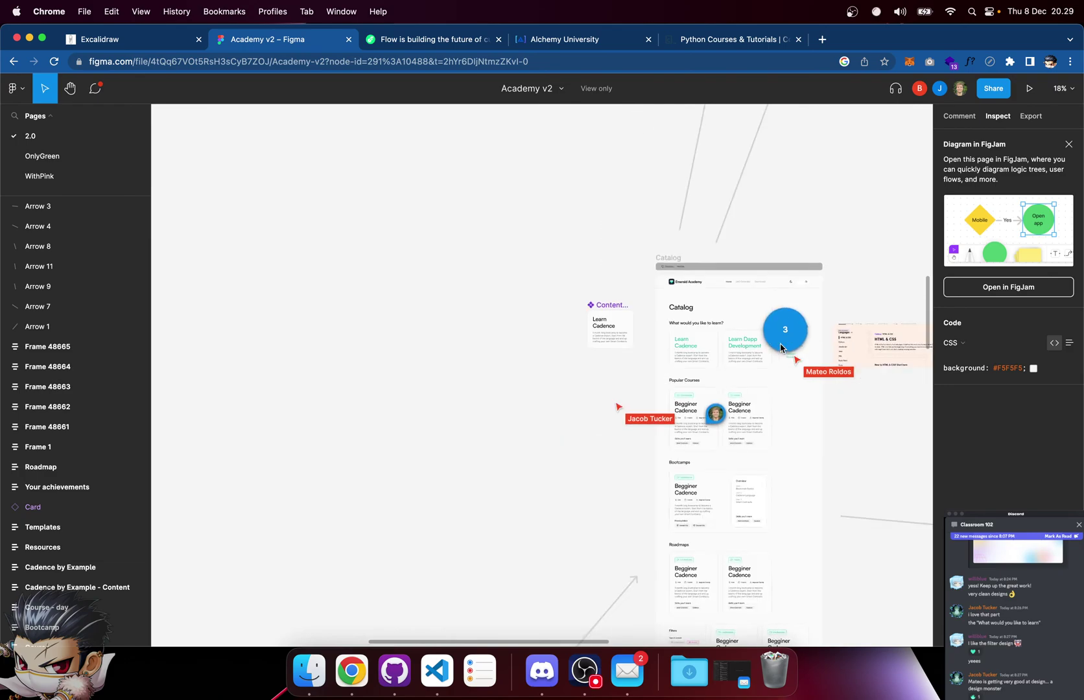
pyautogui.scroll(5, 783, 349)
pyautogui.scroll(-4, 782, 348)
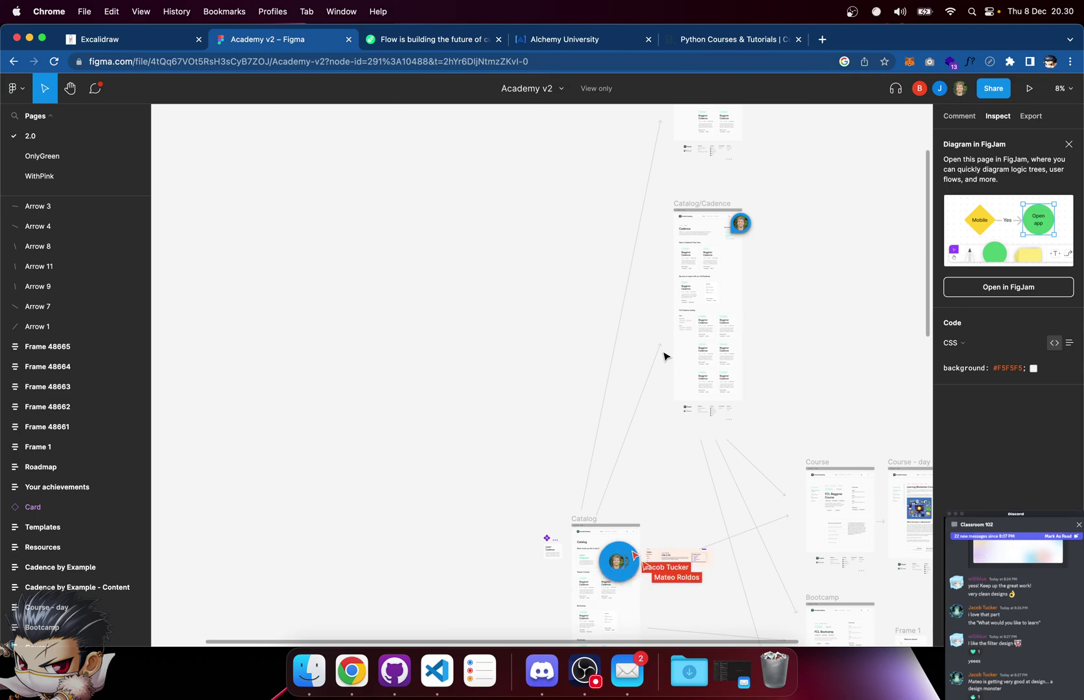
pyautogui.scroll(-5, 497, 319)
pyautogui.hscroll(6, 496, 319)
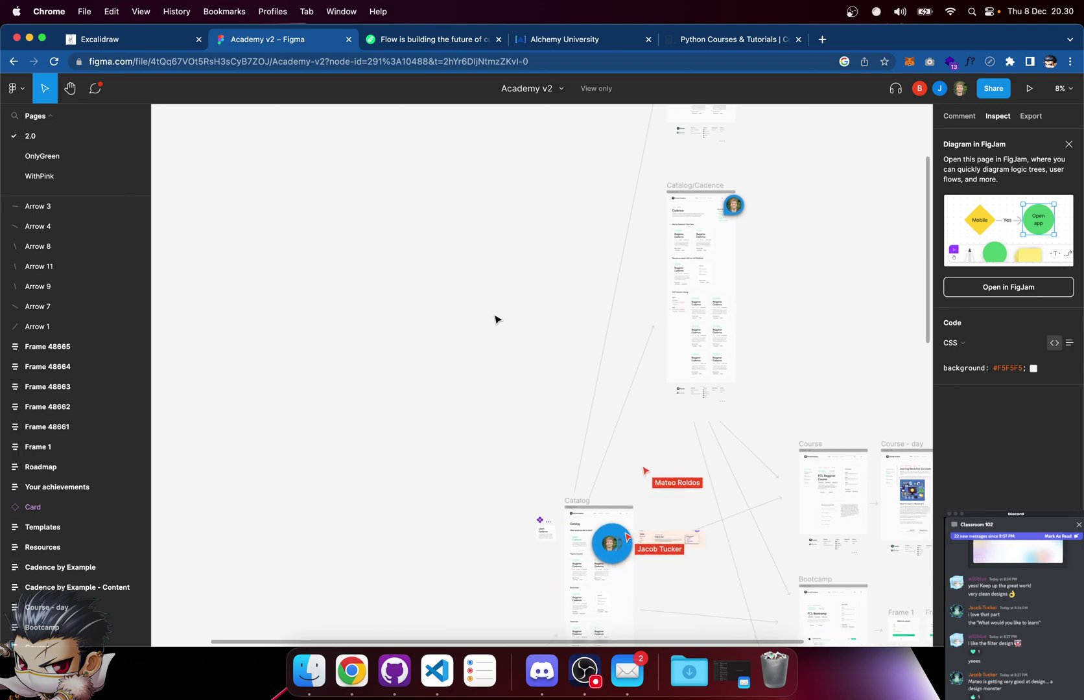
pyautogui.scroll(1, 480, 351)
pyautogui.hscroll(1, 481, 350)
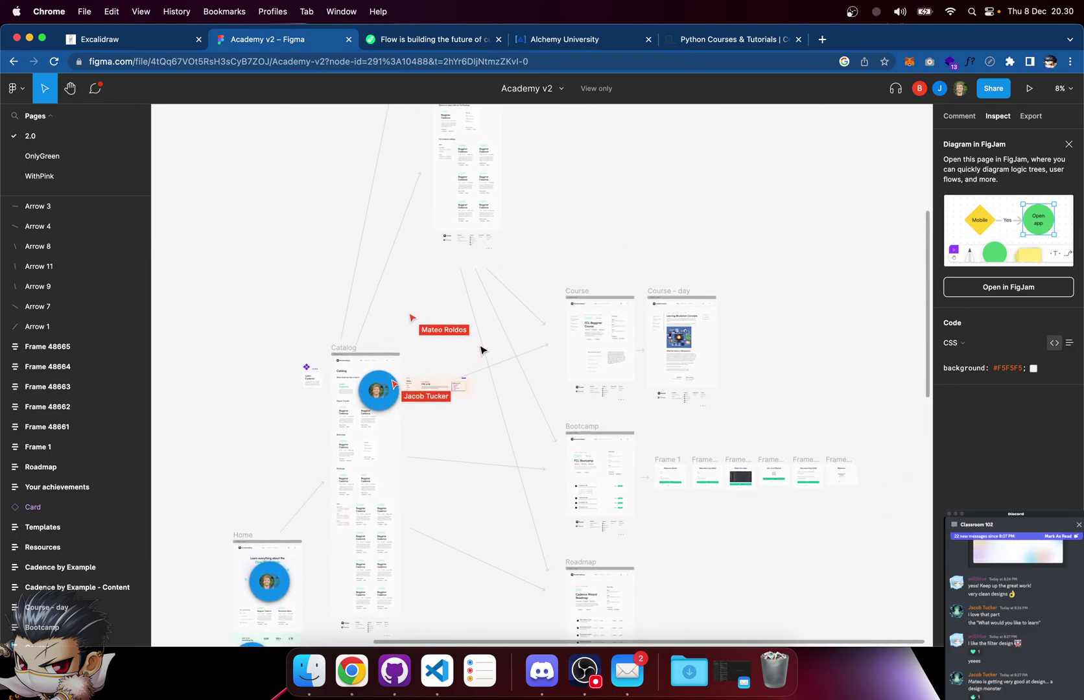